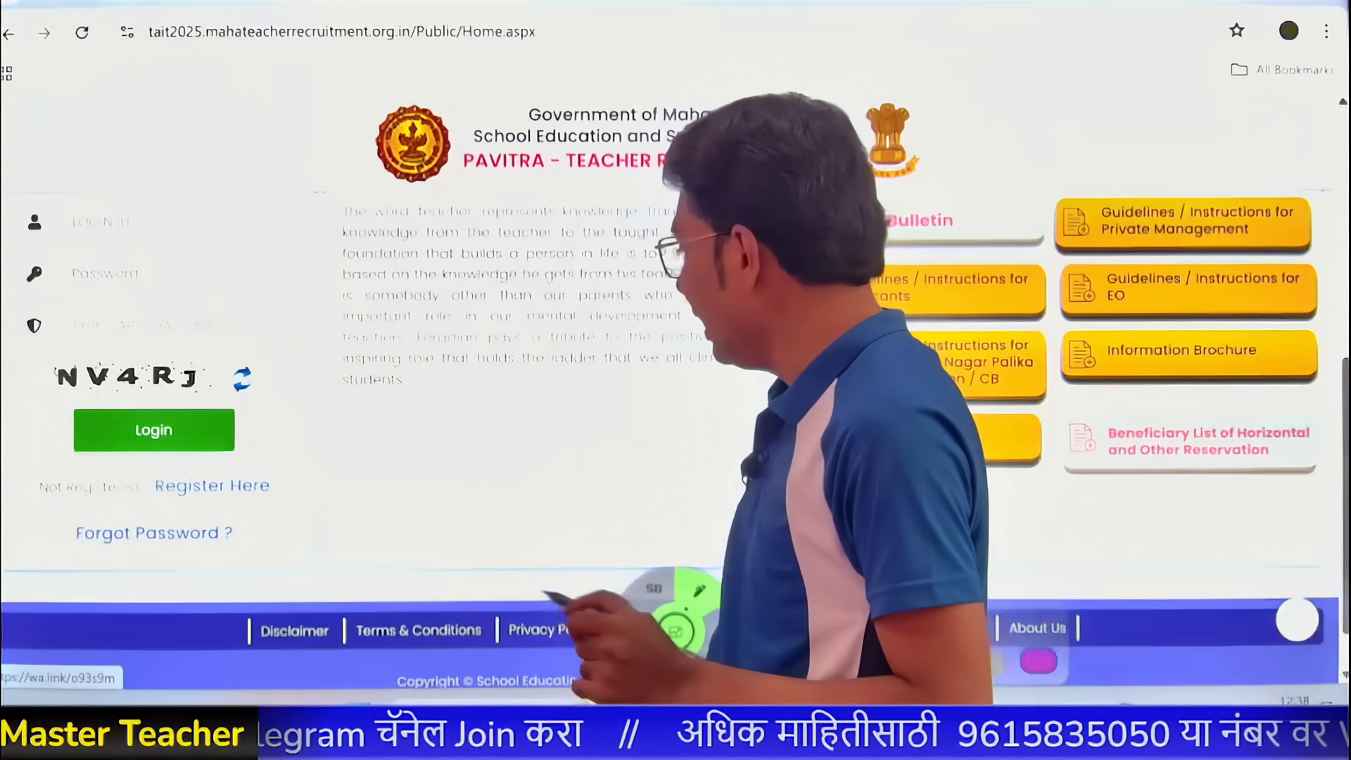
- Point out the Register Here link for new candidates in the home page's login panel
{"action": "mouse_move", "coordinate": [265, 465]}
{"action": "left_mouse_down"}
{"action": "mouse_move", "coordinate": [205, 469]}
{"action": "mouse_move", "coordinate": [204, 510]}
{"action": "left_mouse_up"}
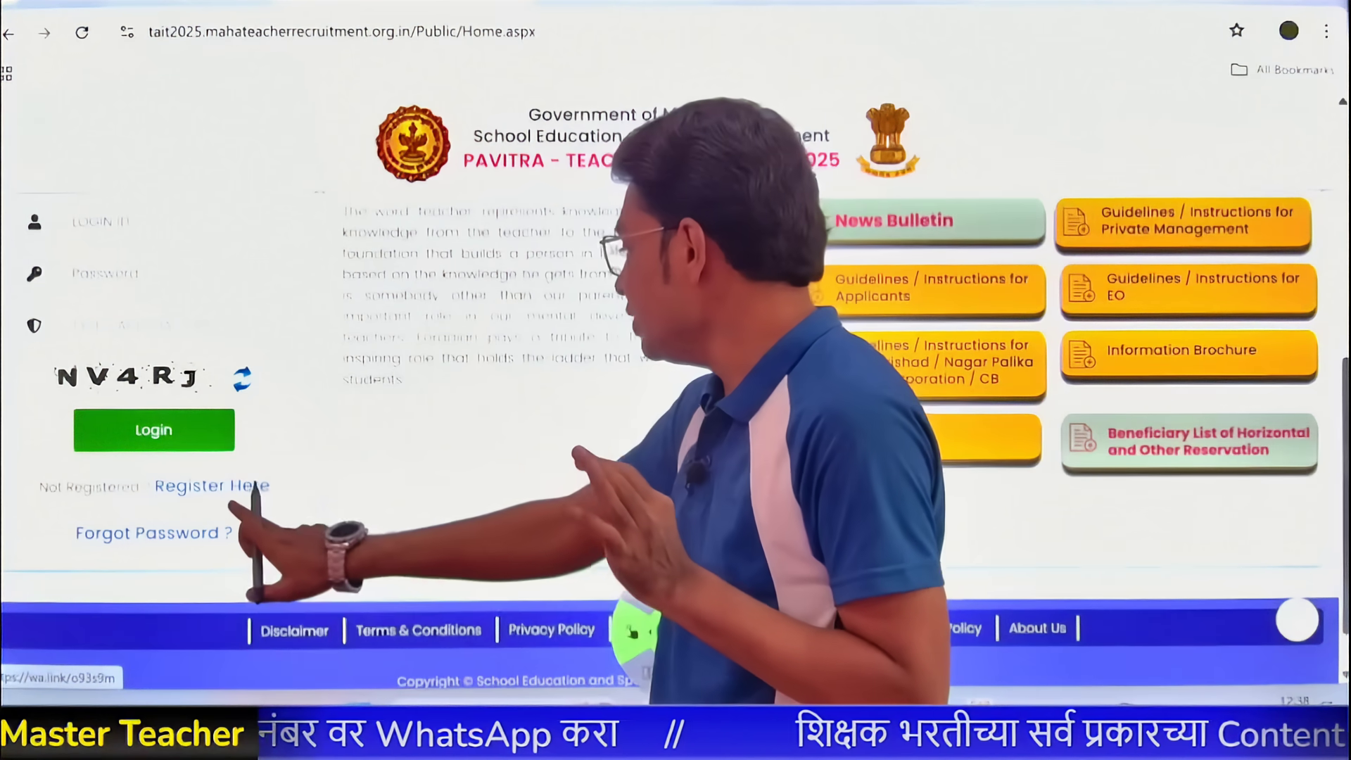
- Open the new registration page and mark the TAIT Roll Number and Registration Number fields
{"action": "left_click", "coordinate": [239, 485]}
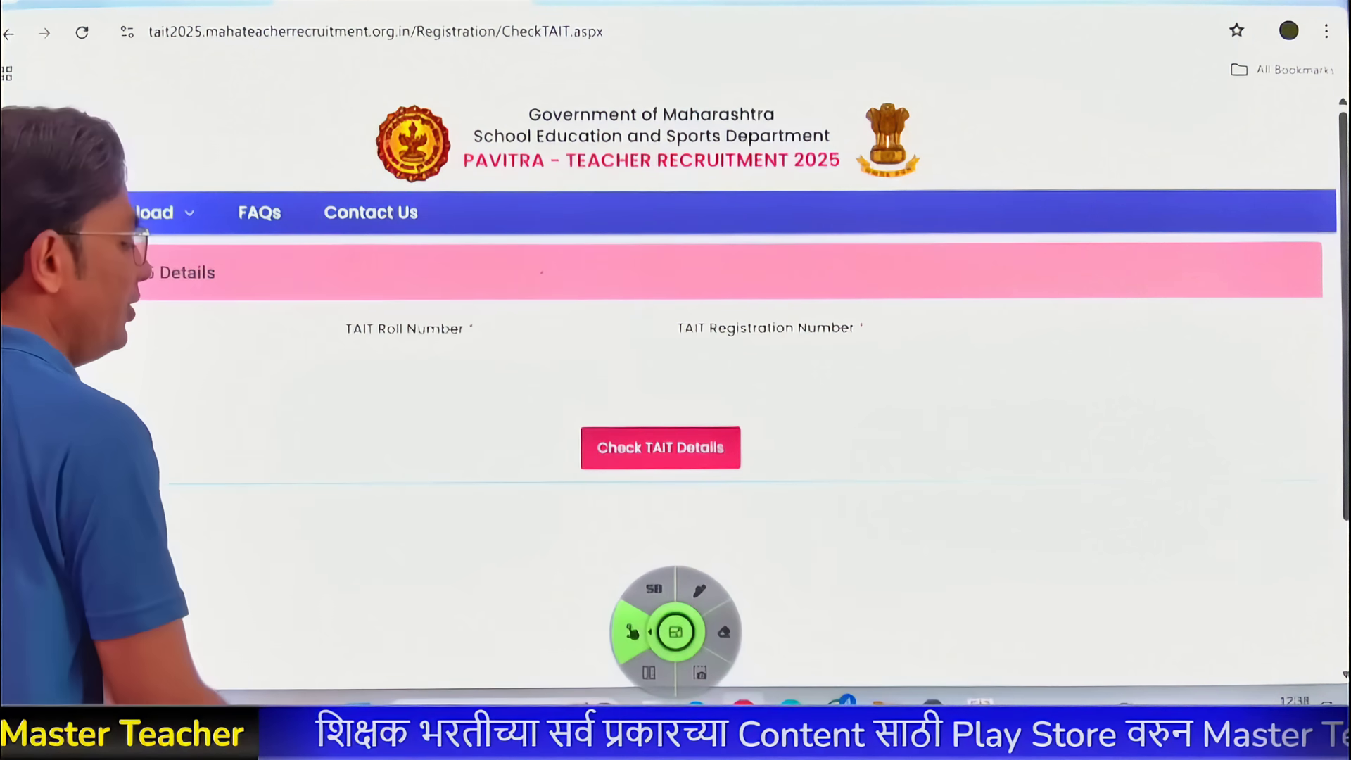
{"action": "left_click", "coordinate": [698, 590]}
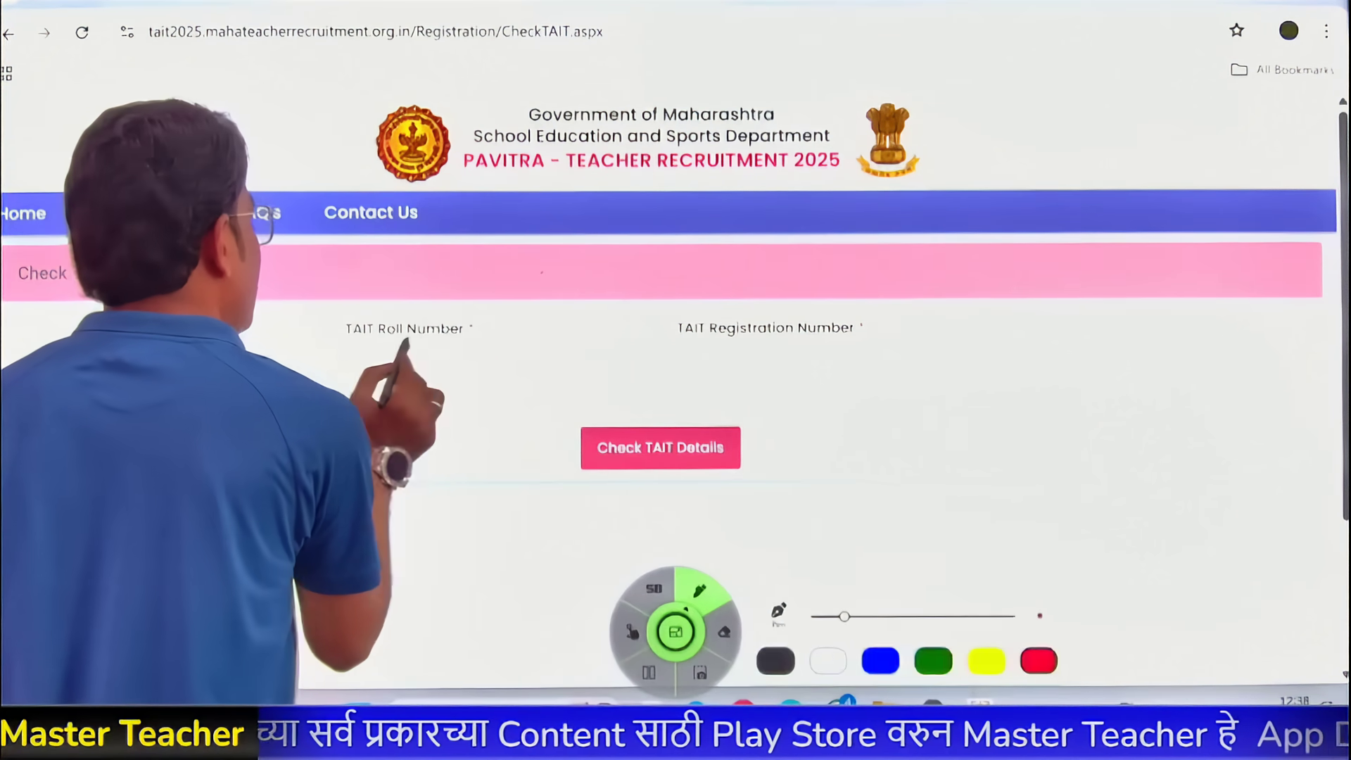
{"action": "left_click_drag", "start_coordinate": [471, 339], "coordinate": [452, 406]}
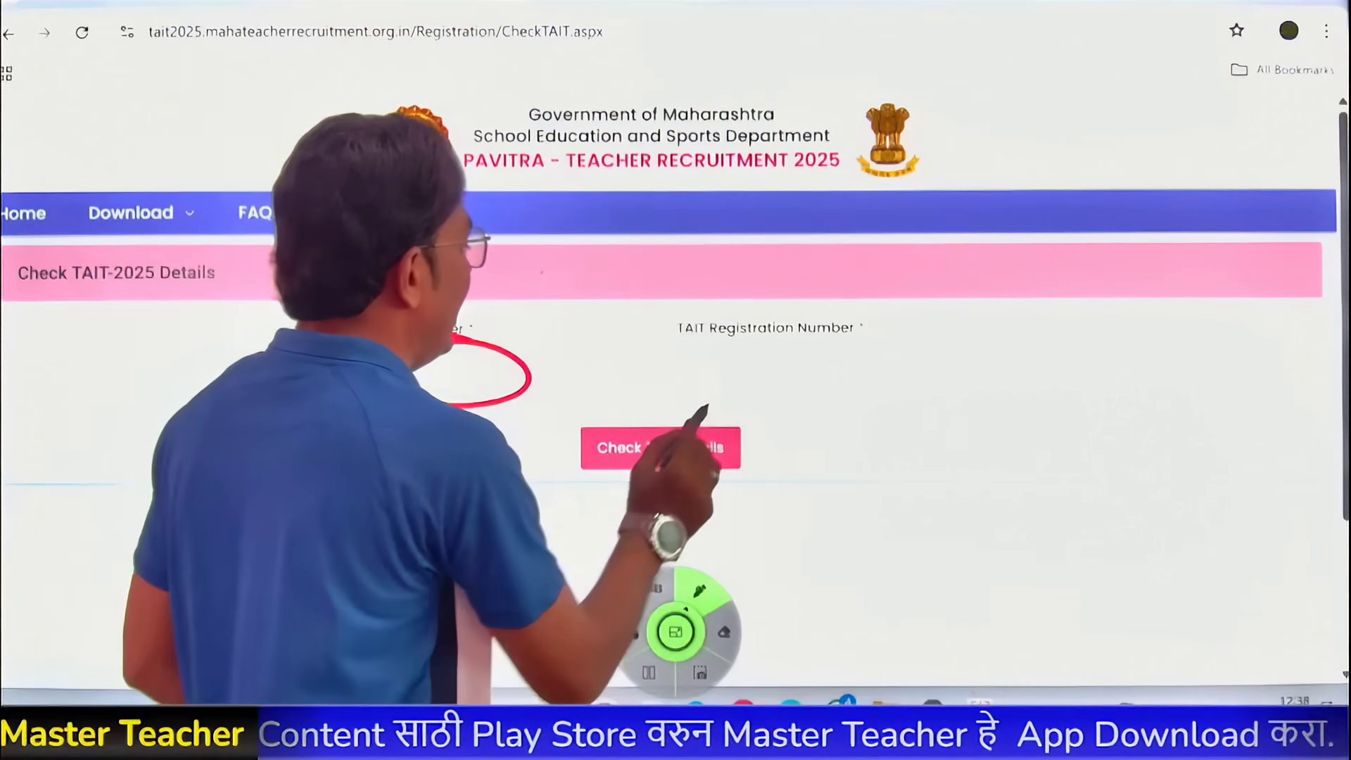
{"action": "mouse_move", "coordinate": [830, 338]}
{"action": "left_mouse_down"}
{"action": "mouse_move", "coordinate": [732, 397]}
{"action": "mouse_move", "coordinate": [830, 340]}
{"action": "left_mouse_up"}
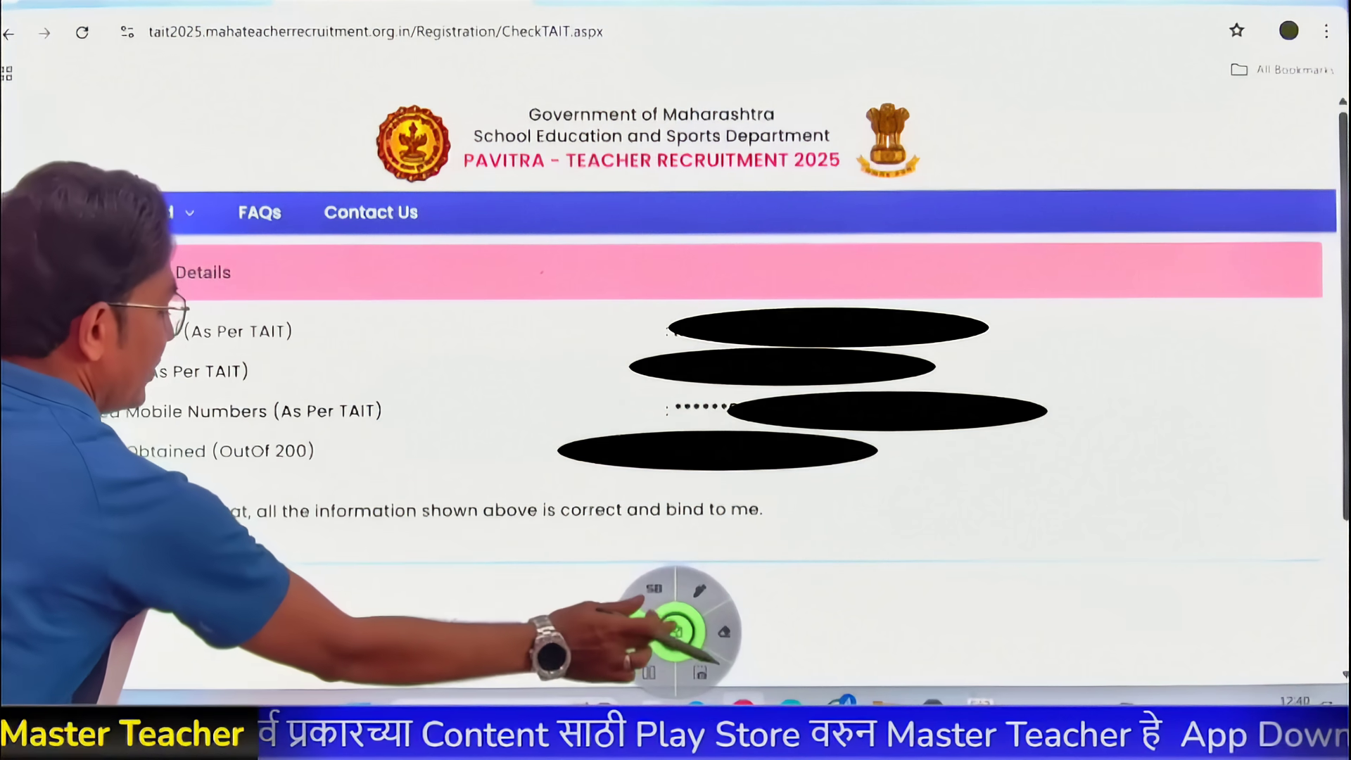
- Clear the page annotations once the candidate's TAIT details appear for validation
{"action": "left_click_drag", "start_coordinate": [676, 631], "coordinate": [584, 648]}
{"action": "left_click", "coordinate": [421, 624]}
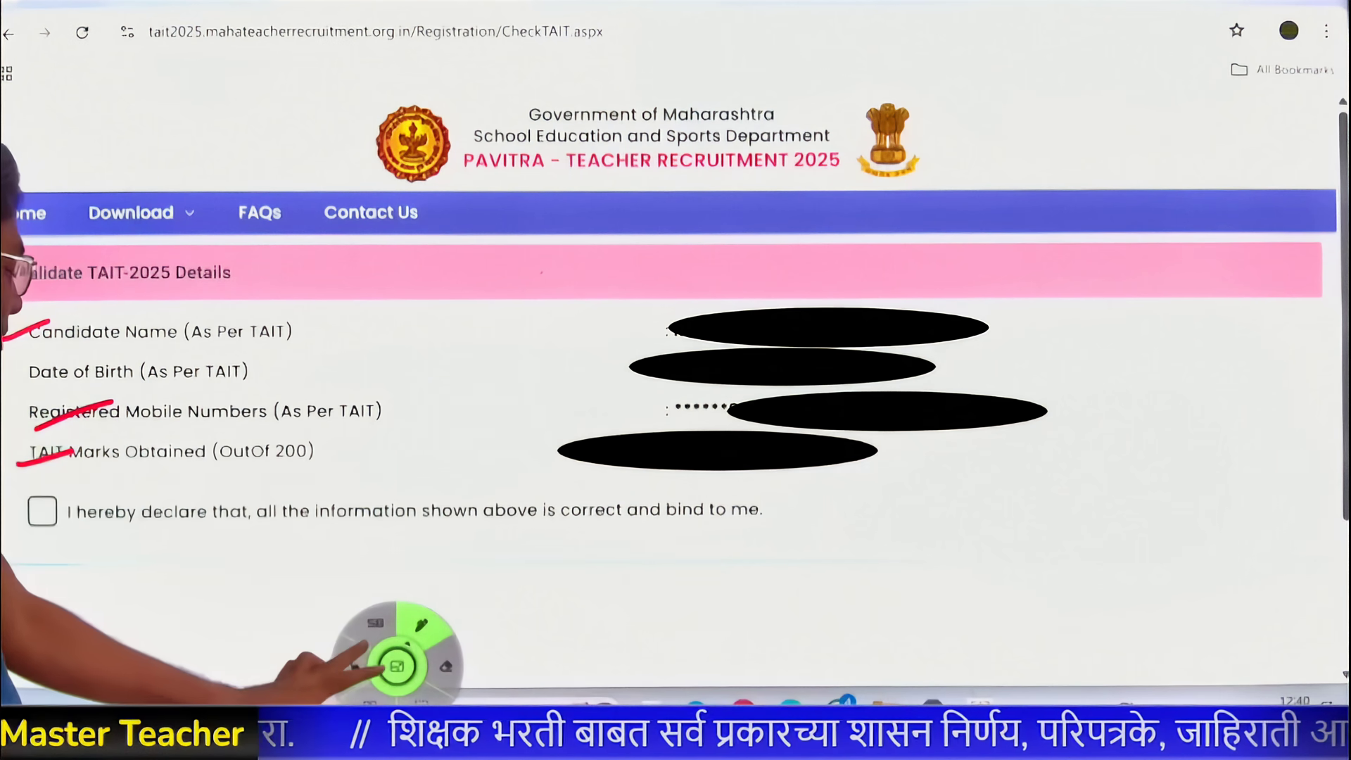
{"action": "left_click", "coordinate": [397, 665]}
{"action": "left_click", "coordinate": [420, 625]}
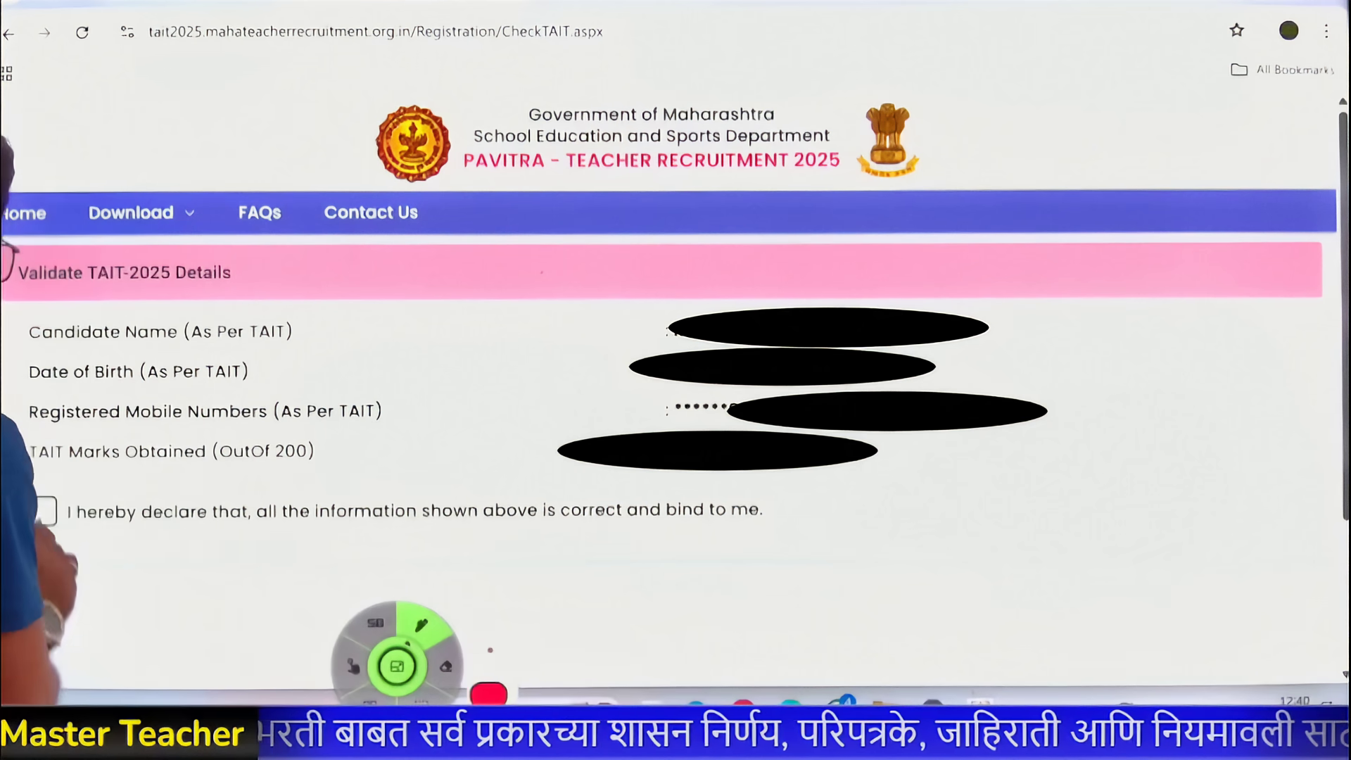
- Scroll down and mark the registered mobile number and CAPTCHA LXHST entries
{"action": "left_click", "coordinate": [411, 625]}
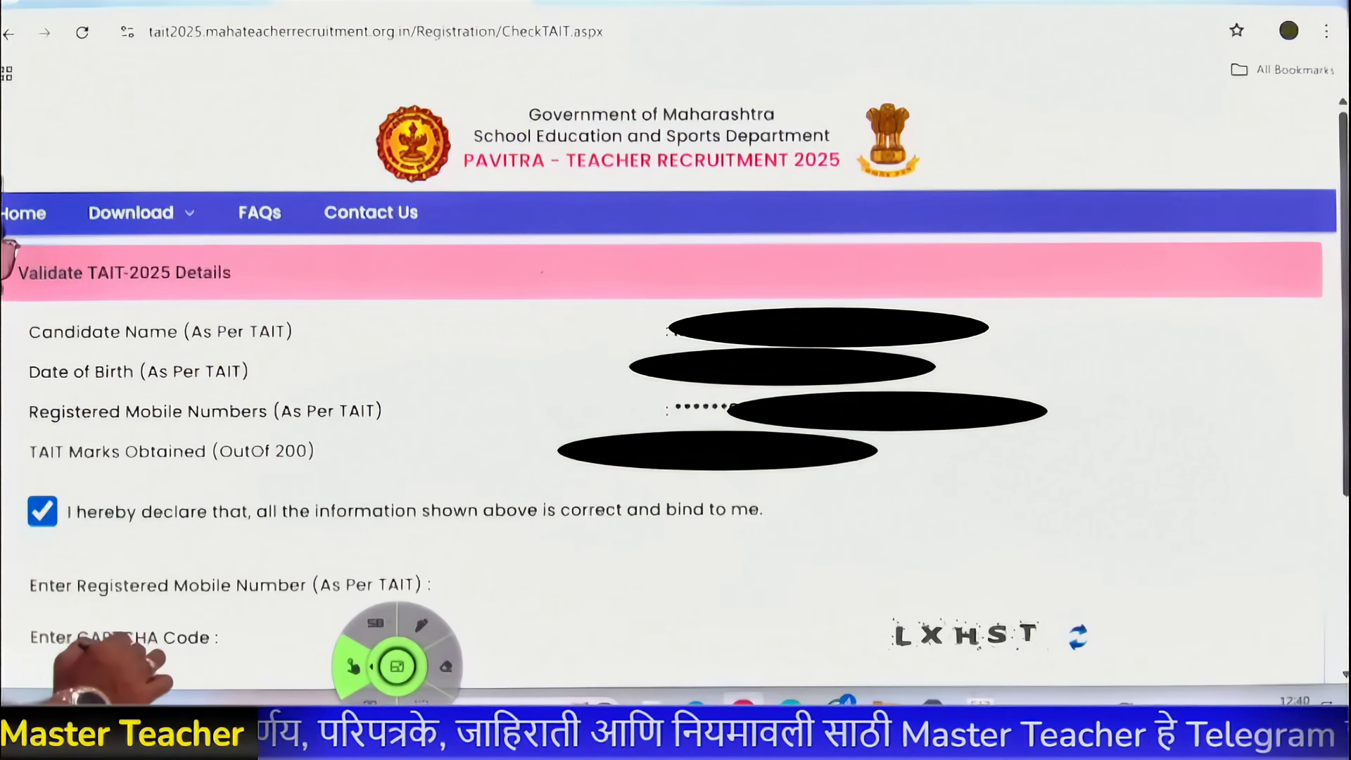
{"action": "scroll", "coordinate": [301, 452], "scroll_direction": "down", "scroll_amount": 4}
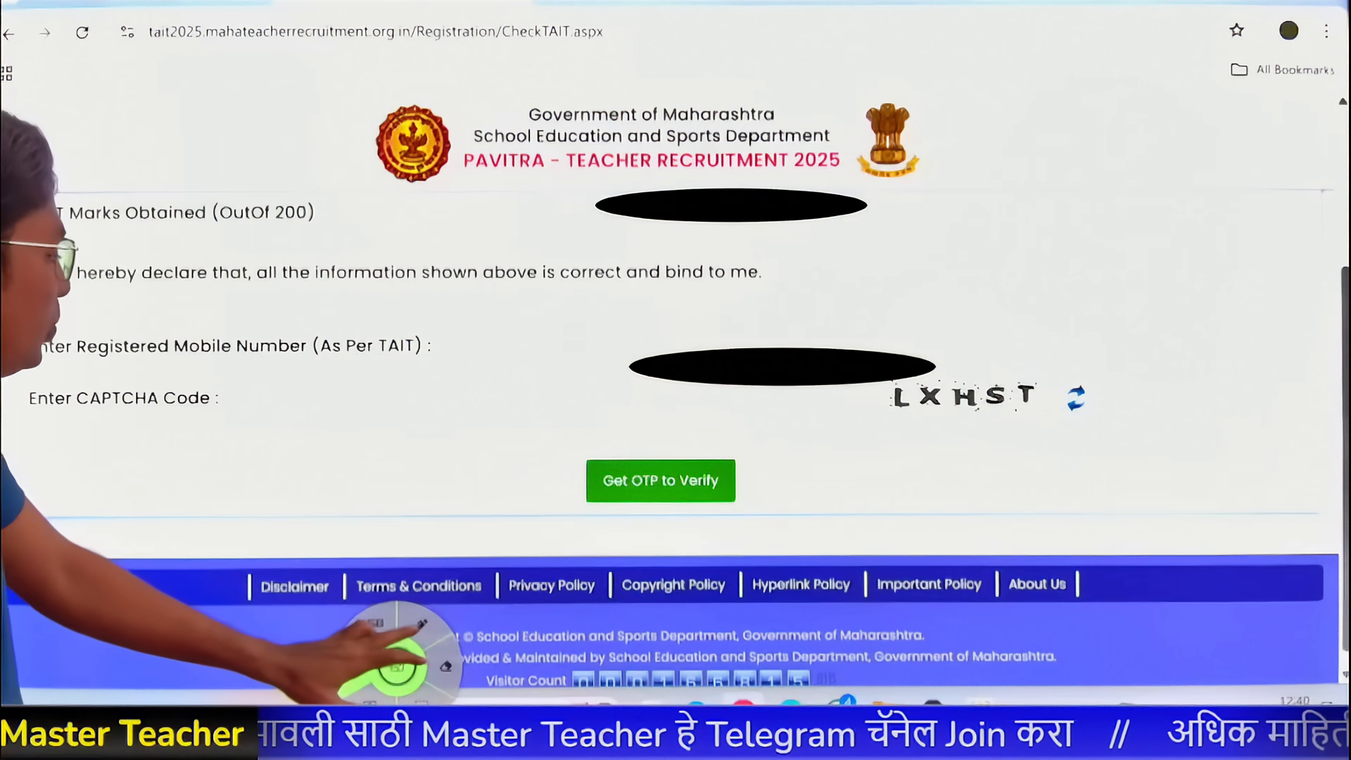
{"action": "left_click", "coordinate": [420, 624]}
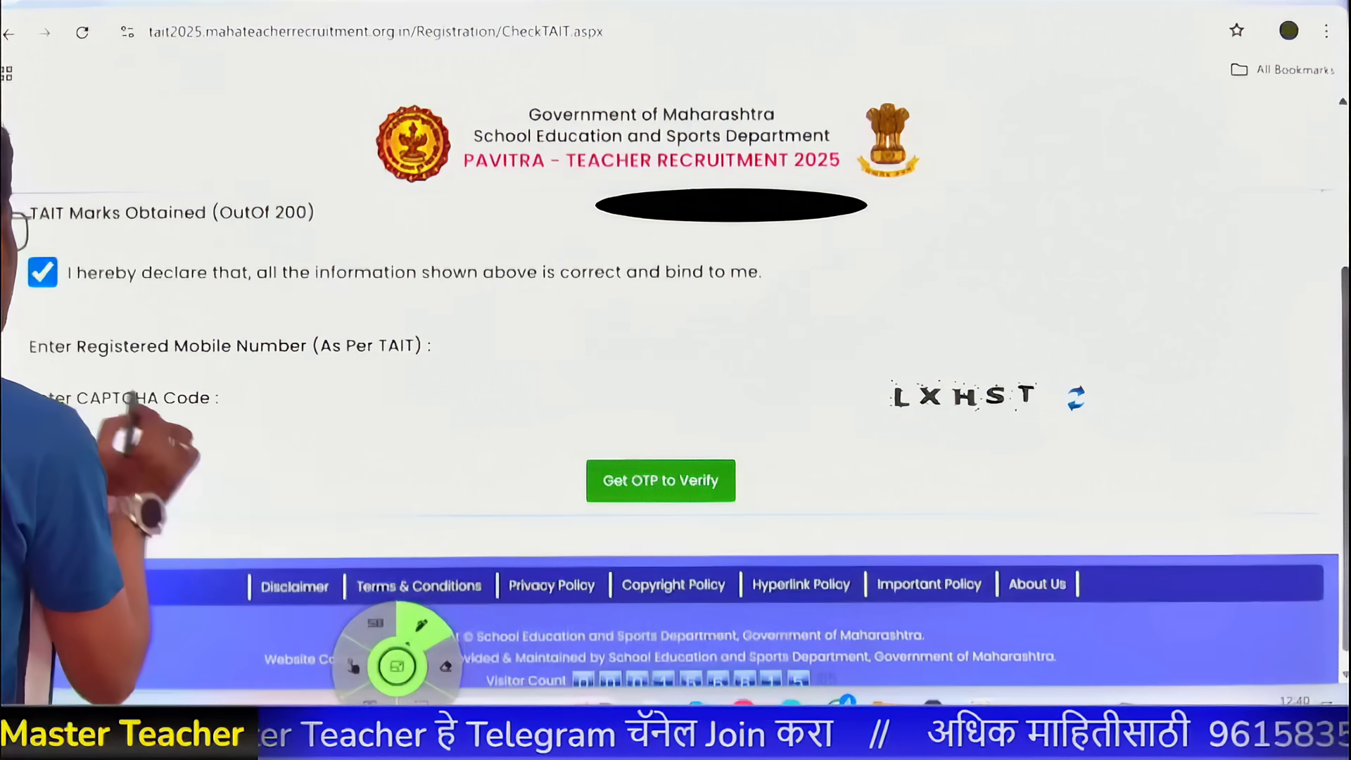
{"action": "left_click_drag", "start_coordinate": [91, 360], "coordinate": [208, 361]}
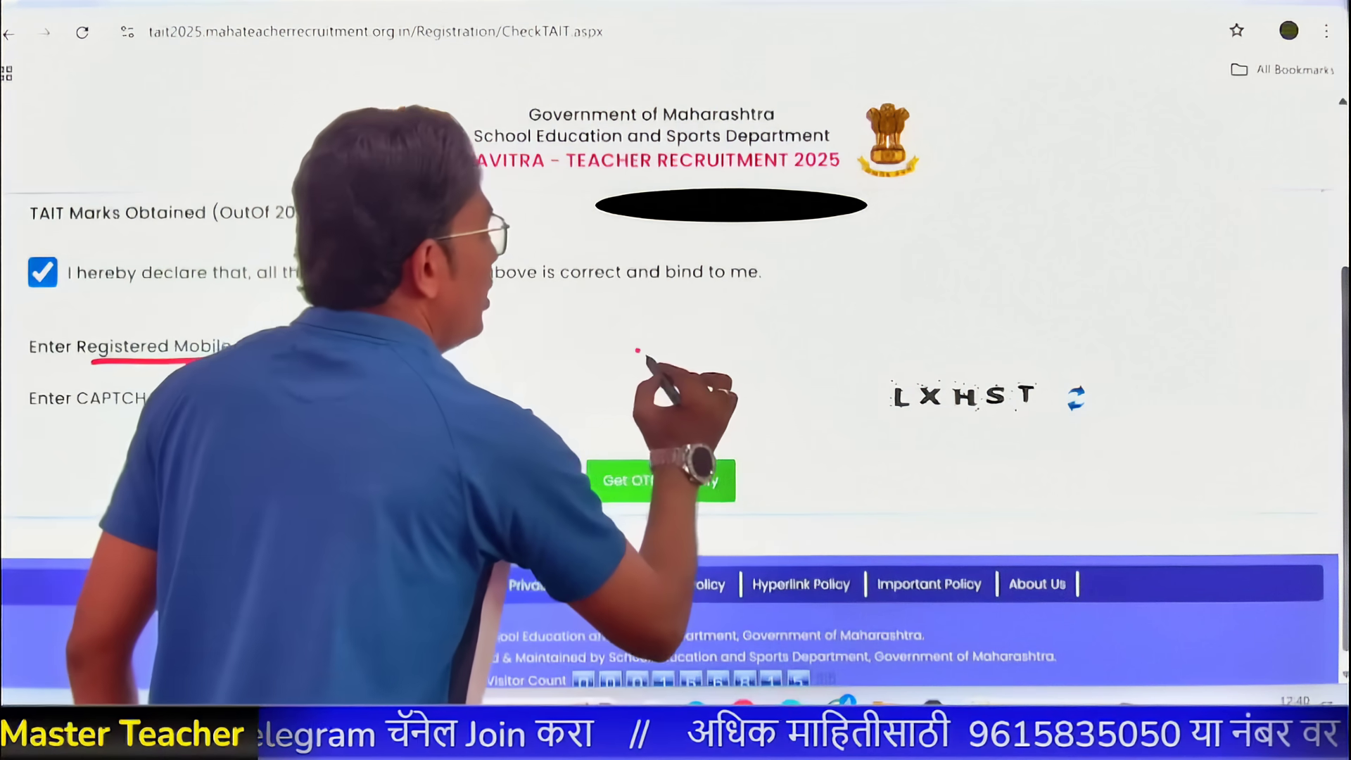
{"action": "left_click_drag", "start_coordinate": [637, 350], "coordinate": [700, 332]}
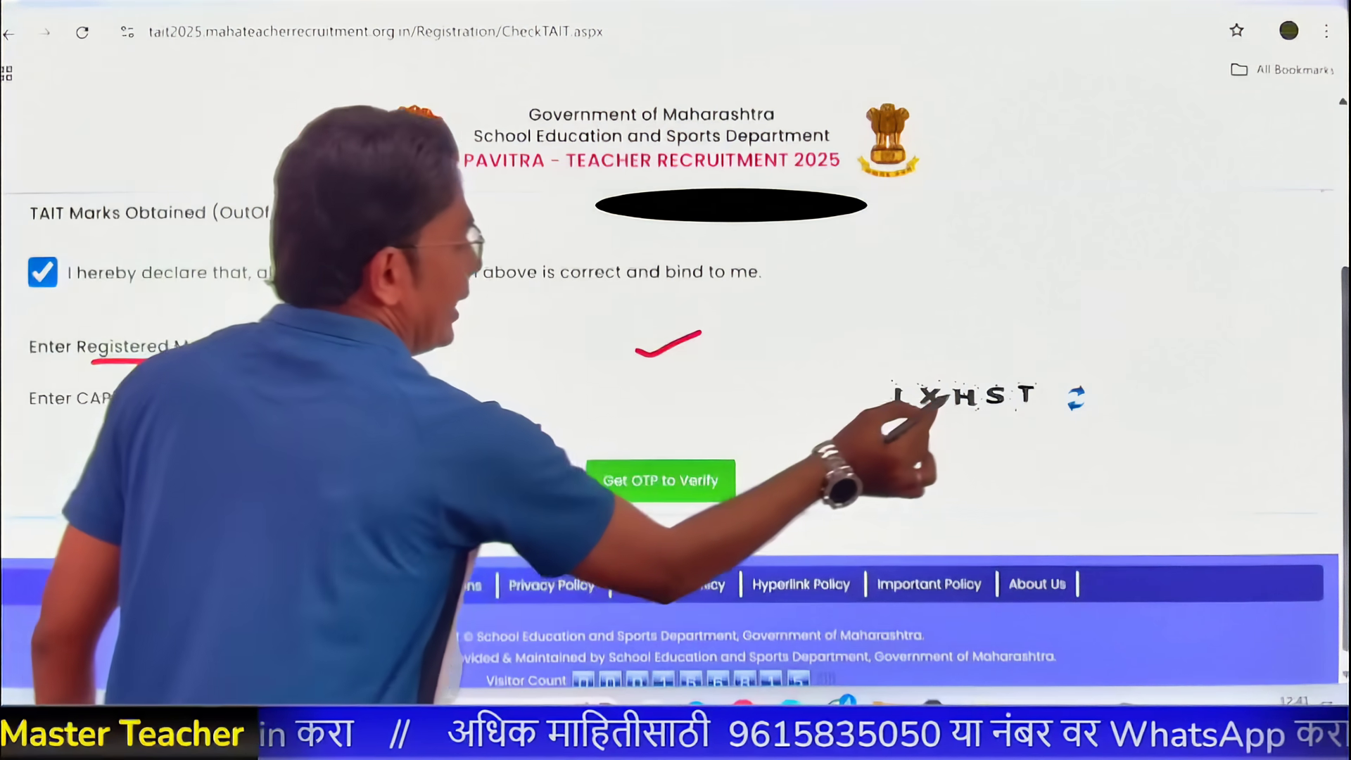
{"action": "mouse_move", "coordinate": [1037, 374]}
{"action": "left_mouse_down"}
{"action": "mouse_move", "coordinate": [1021, 416]}
{"action": "mouse_move", "coordinate": [1038, 371]}
{"action": "left_mouse_up"}
{"action": "mouse_move", "coordinate": [630, 399]}
{"action": "left_mouse_down"}
{"action": "mouse_move", "coordinate": [642, 408]}
{"action": "mouse_move", "coordinate": [693, 379]}
{"action": "left_mouse_up"}
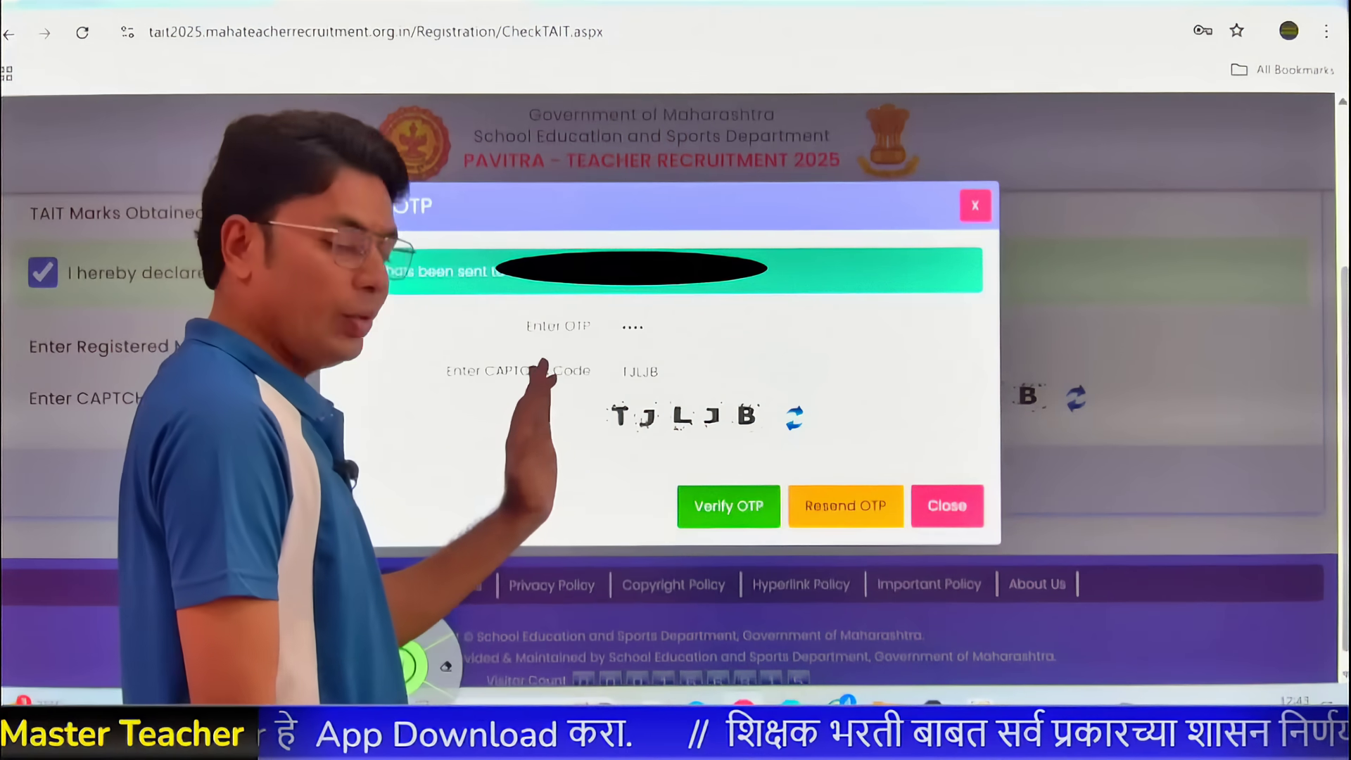
- Verify the entered OTP to reach the prefilled New Registration form
{"action": "left_click", "coordinate": [706, 510]}
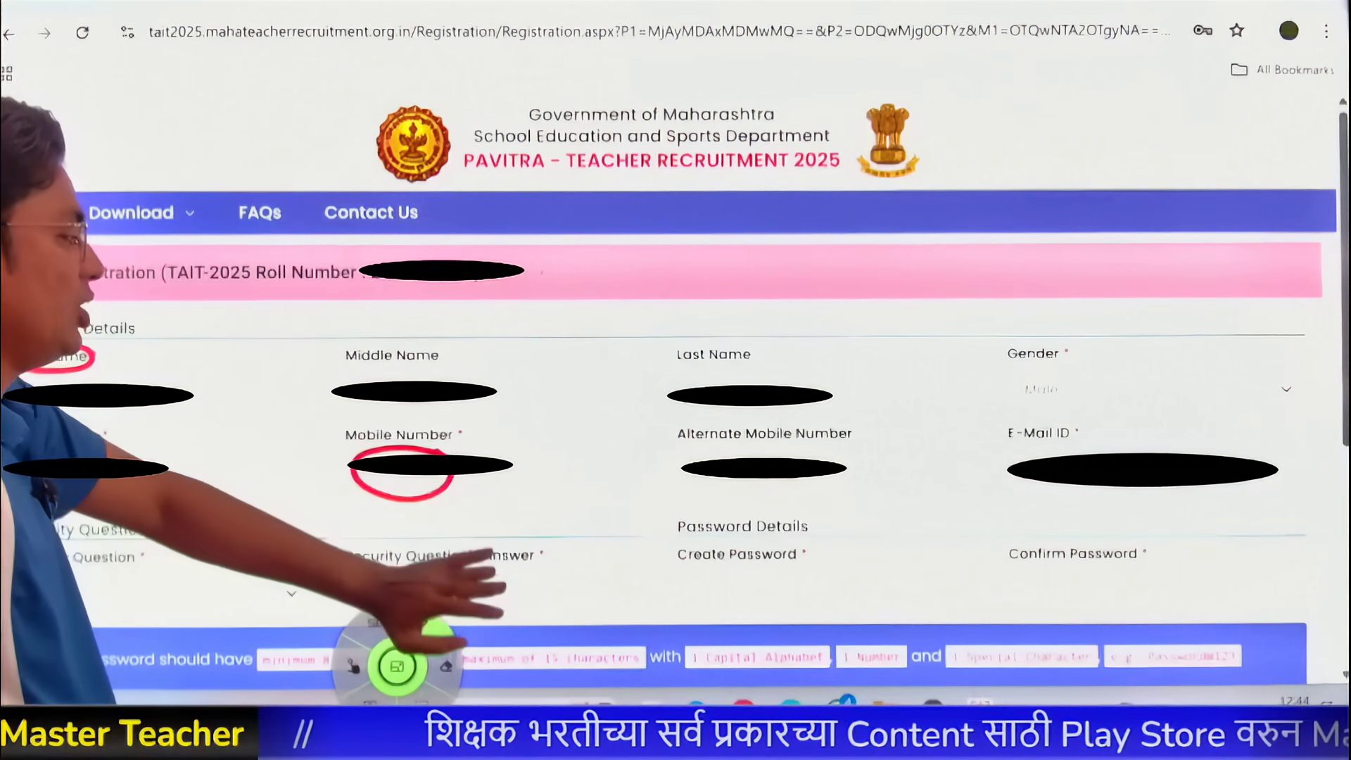
- Mark the Alternate Mobile Number and E-Mail ID fields, then clear the annotations
{"action": "mouse_move", "coordinate": [759, 448]}
{"action": "left_mouse_down"}
{"action": "mouse_move", "coordinate": [697, 483]}
{"action": "mouse_move", "coordinate": [777, 452]}
{"action": "left_mouse_up"}
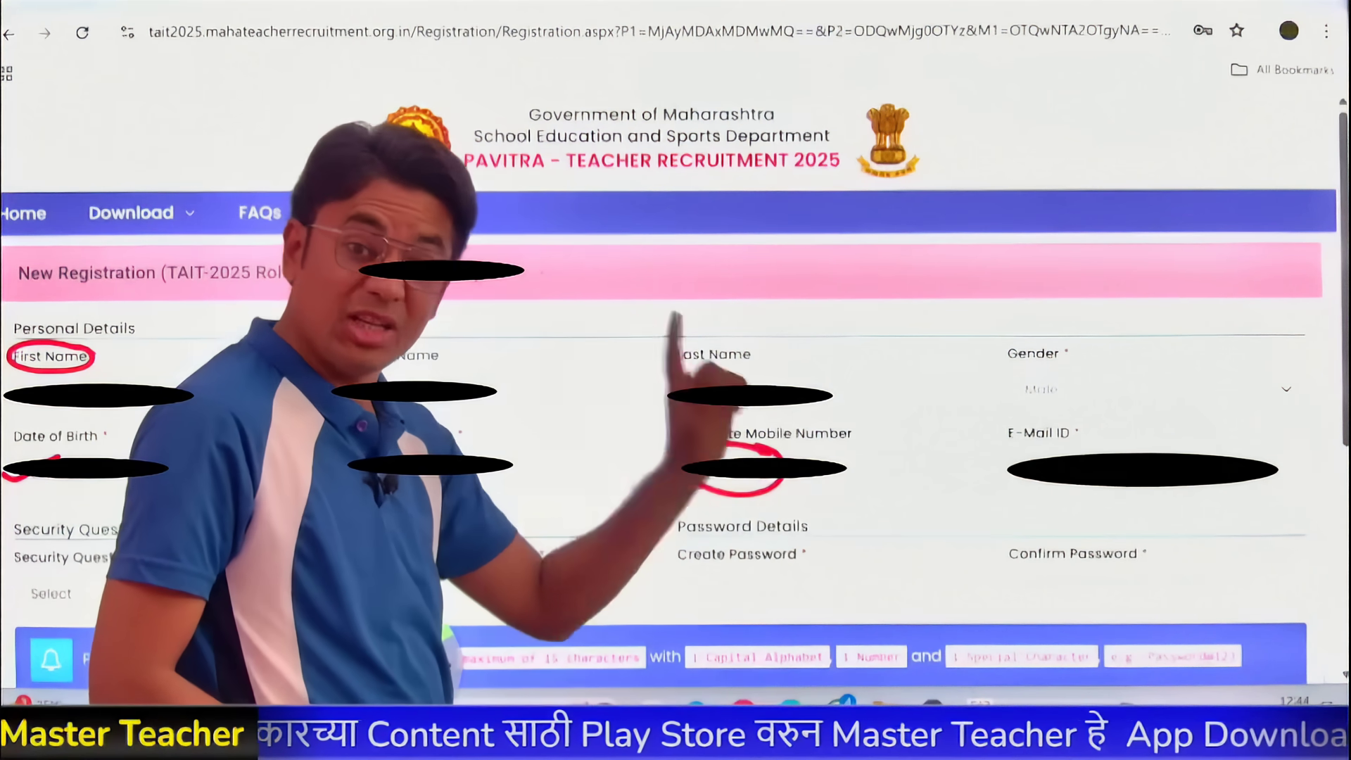
{"action": "mouse_move", "coordinate": [1004, 461]}
{"action": "left_mouse_down"}
{"action": "mouse_move", "coordinate": [1019, 450]}
{"action": "mouse_move", "coordinate": [1252, 485]}
{"action": "mouse_move", "coordinate": [1001, 451]}
{"action": "left_mouse_up"}
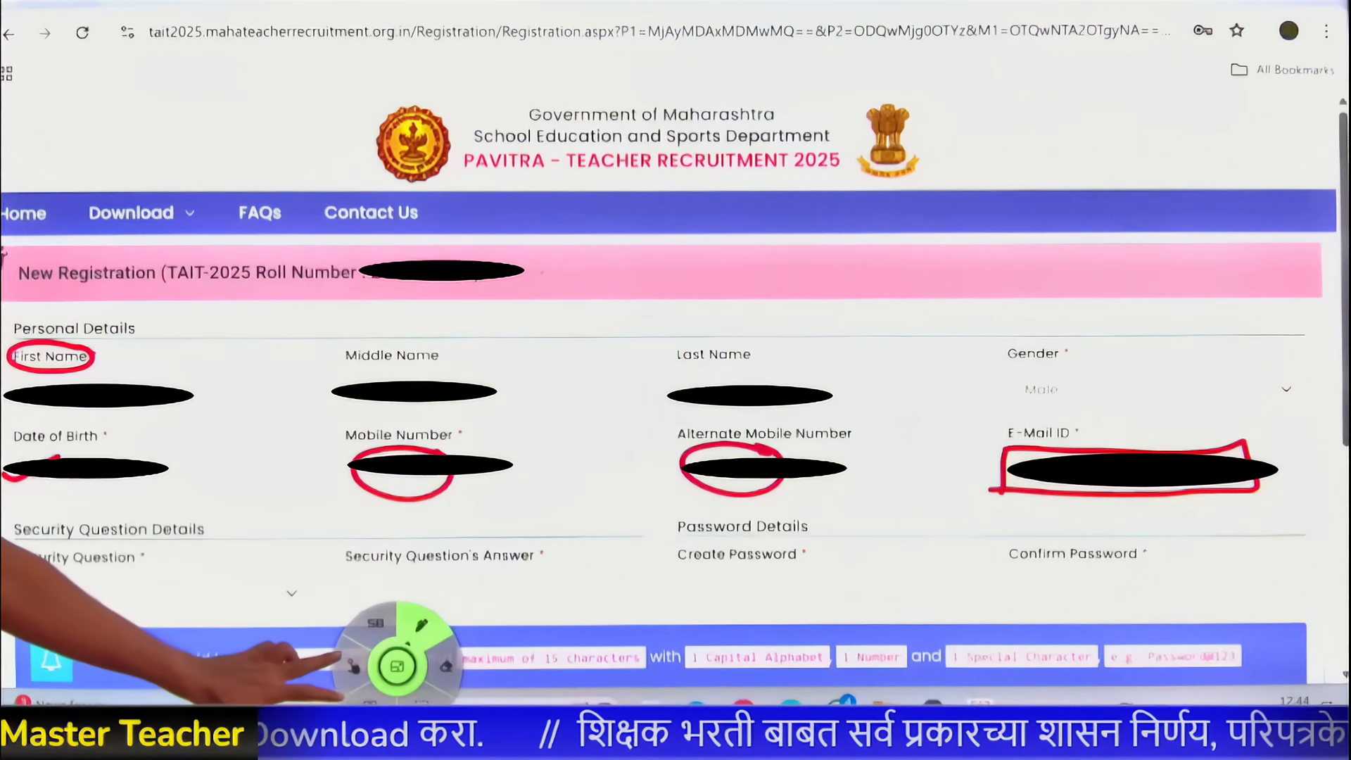
{"action": "left_click", "coordinate": [353, 665]}
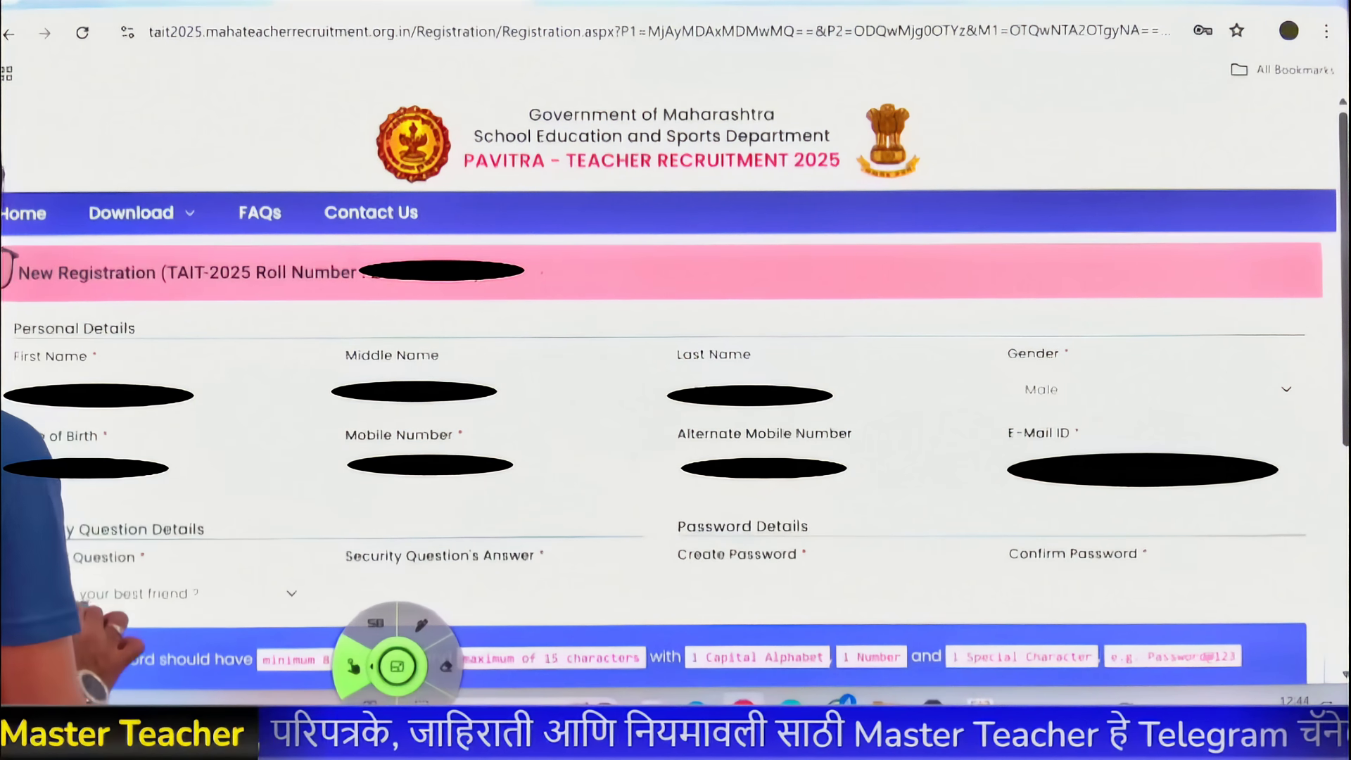
- Enter the answer to 'Who is your best friend ?' with the on-screen keyboard
{"action": "left_click", "coordinate": [363, 586]}
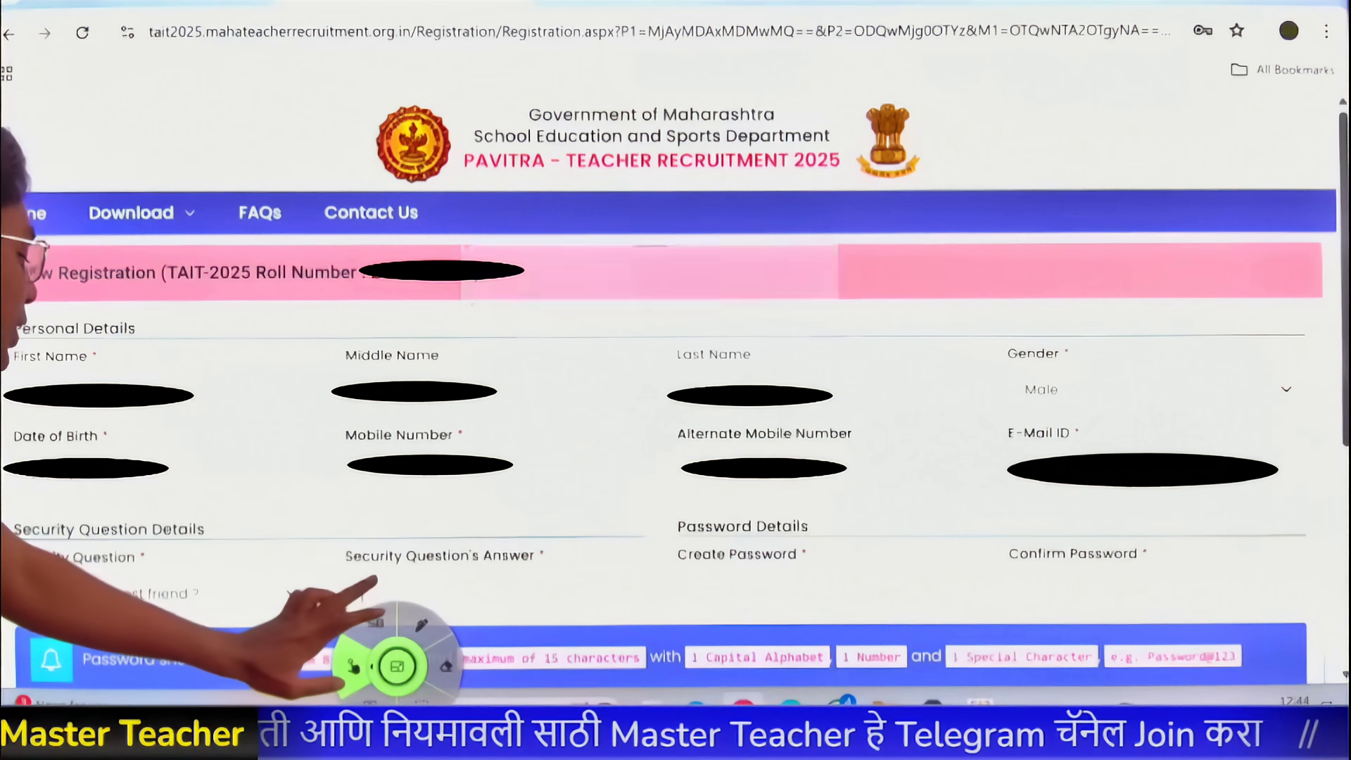
{"action": "left_click", "coordinate": [484, 329]}
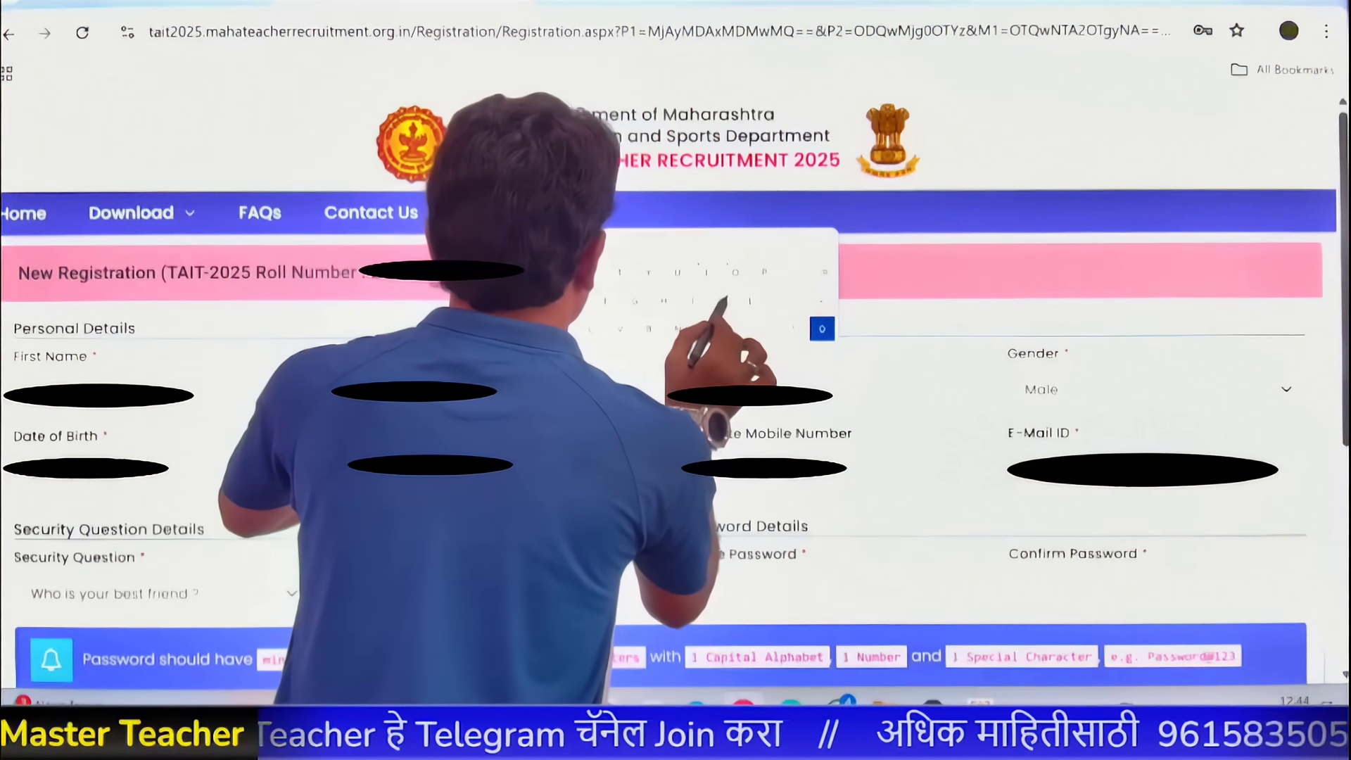
{"action": "left_click", "coordinate": [707, 273]}
{"action": "left_click", "coordinate": [679, 328]}
{"action": "left_click", "coordinate": [577, 301]}
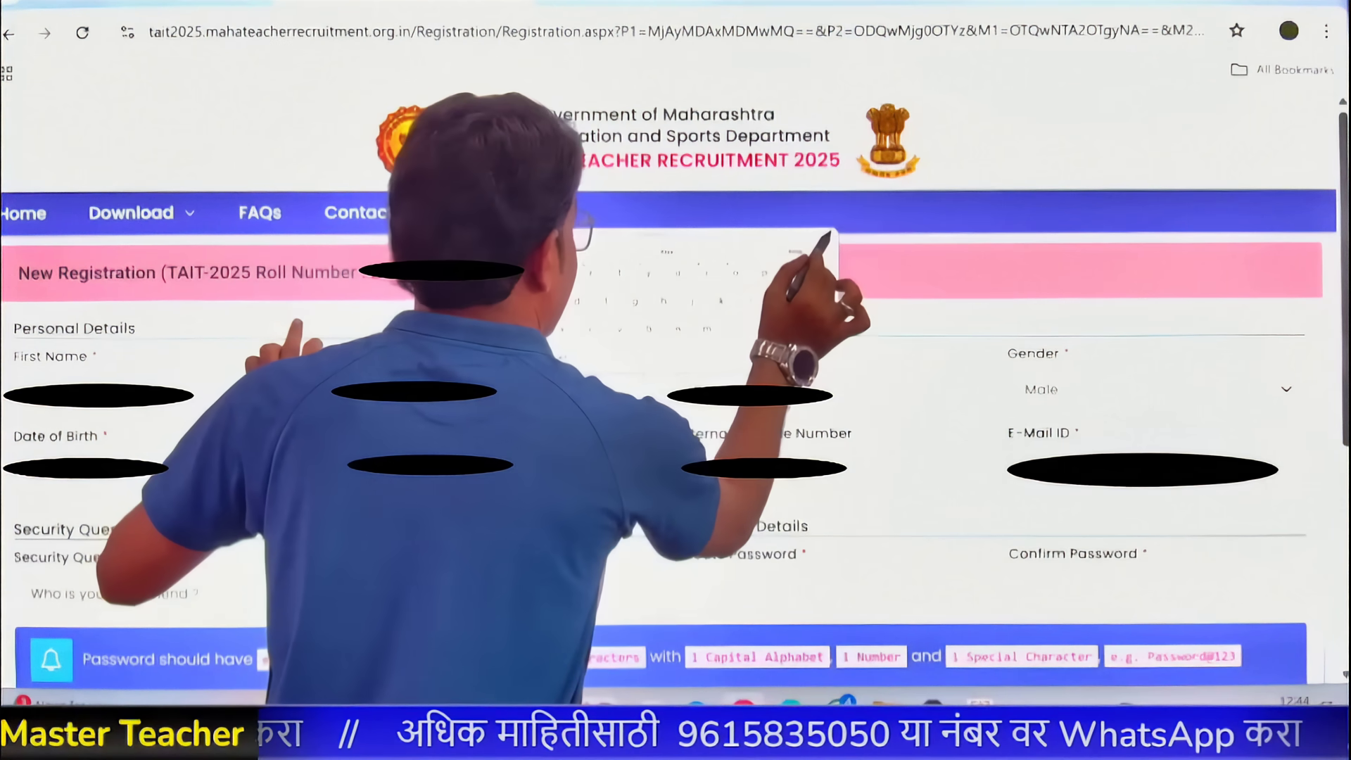
{"action": "left_click", "coordinate": [822, 237]}
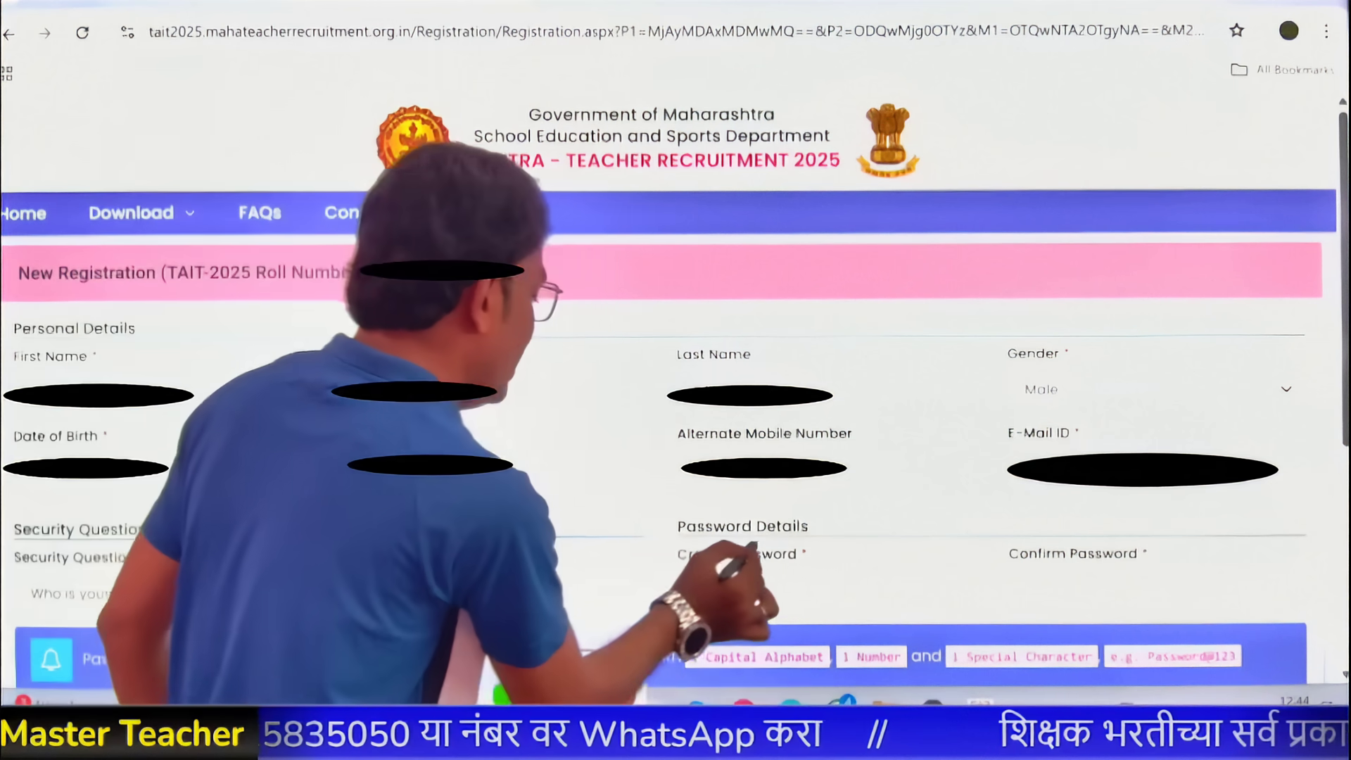
- Mark the Create Password field used for the new account password
{"action": "mouse_move", "coordinate": [788, 546]}
{"action": "left_mouse_down"}
{"action": "mouse_move", "coordinate": [801, 572]}
{"action": "mouse_move", "coordinate": [792, 547]}
{"action": "left_mouse_up"}
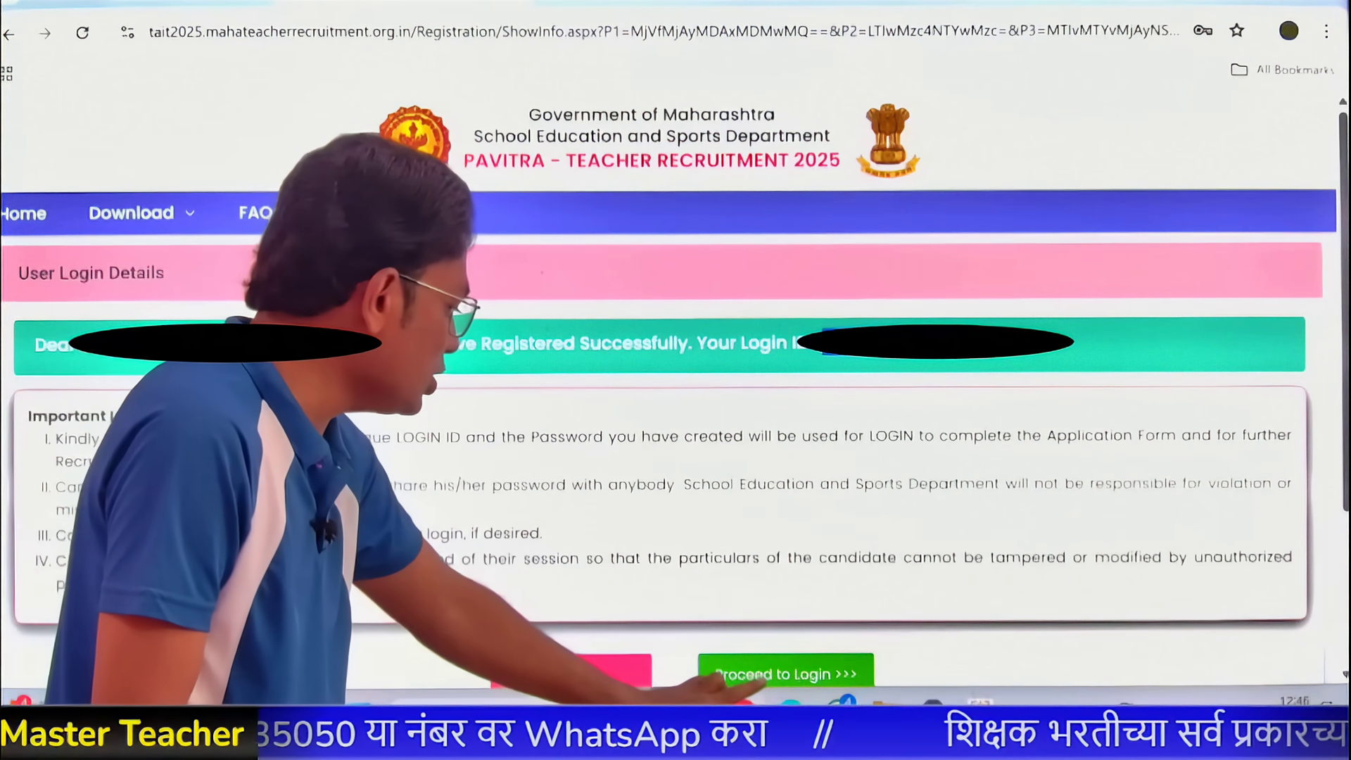
- Go to the login page and dismiss the announcement popup
{"action": "left_click", "coordinate": [714, 676]}
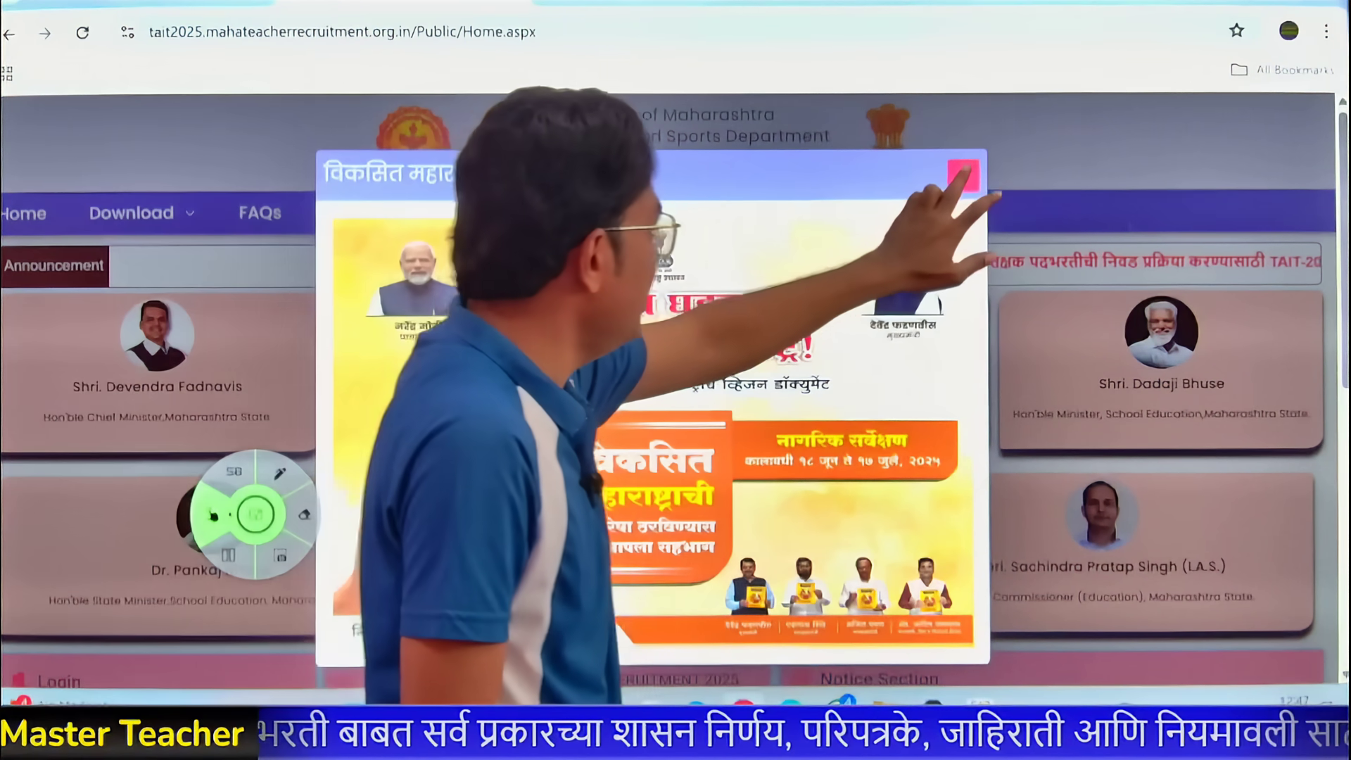
{"action": "left_click", "coordinate": [963, 175]}
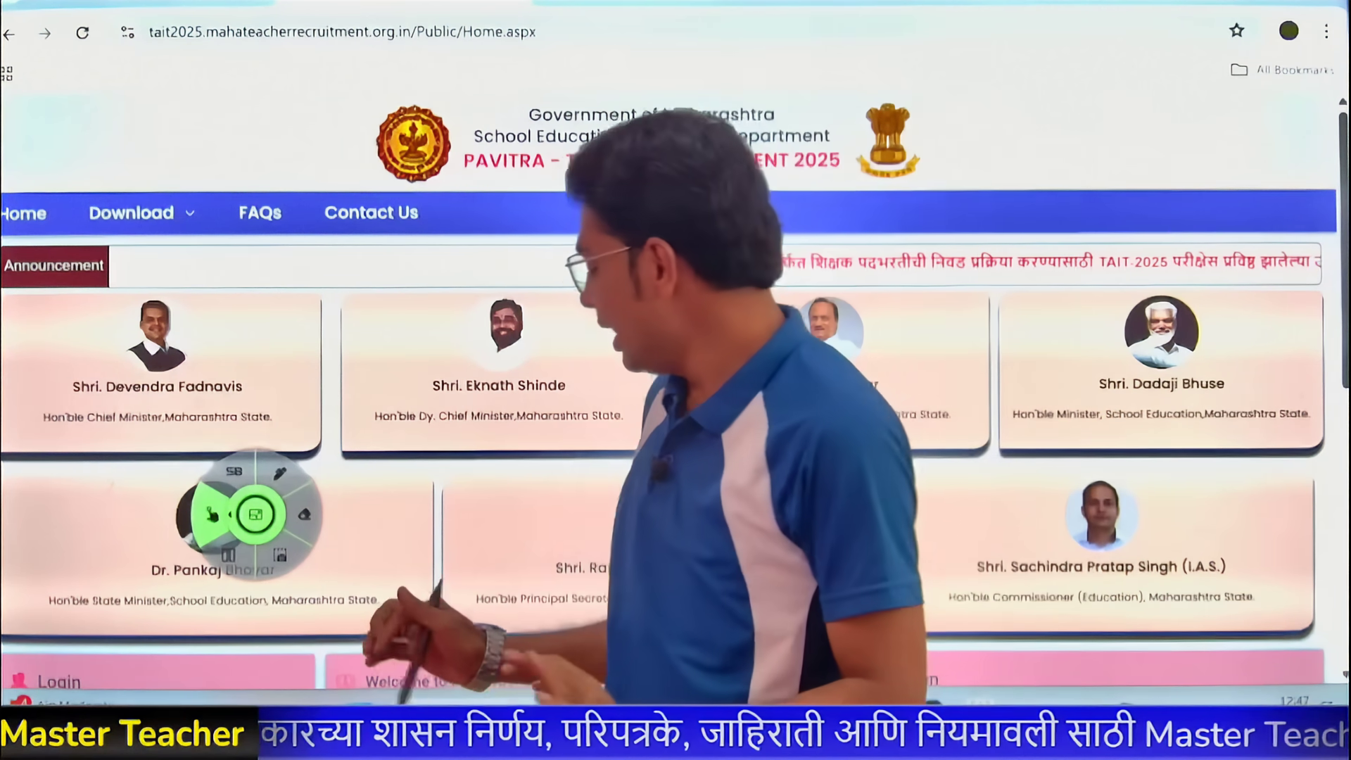
{"action": "scroll", "coordinate": [675, 422], "scroll_direction": "down", "scroll_amount": 4}
{"action": "scroll", "coordinate": [675, 422], "scroll_direction": "down", "scroll_amount": 2}
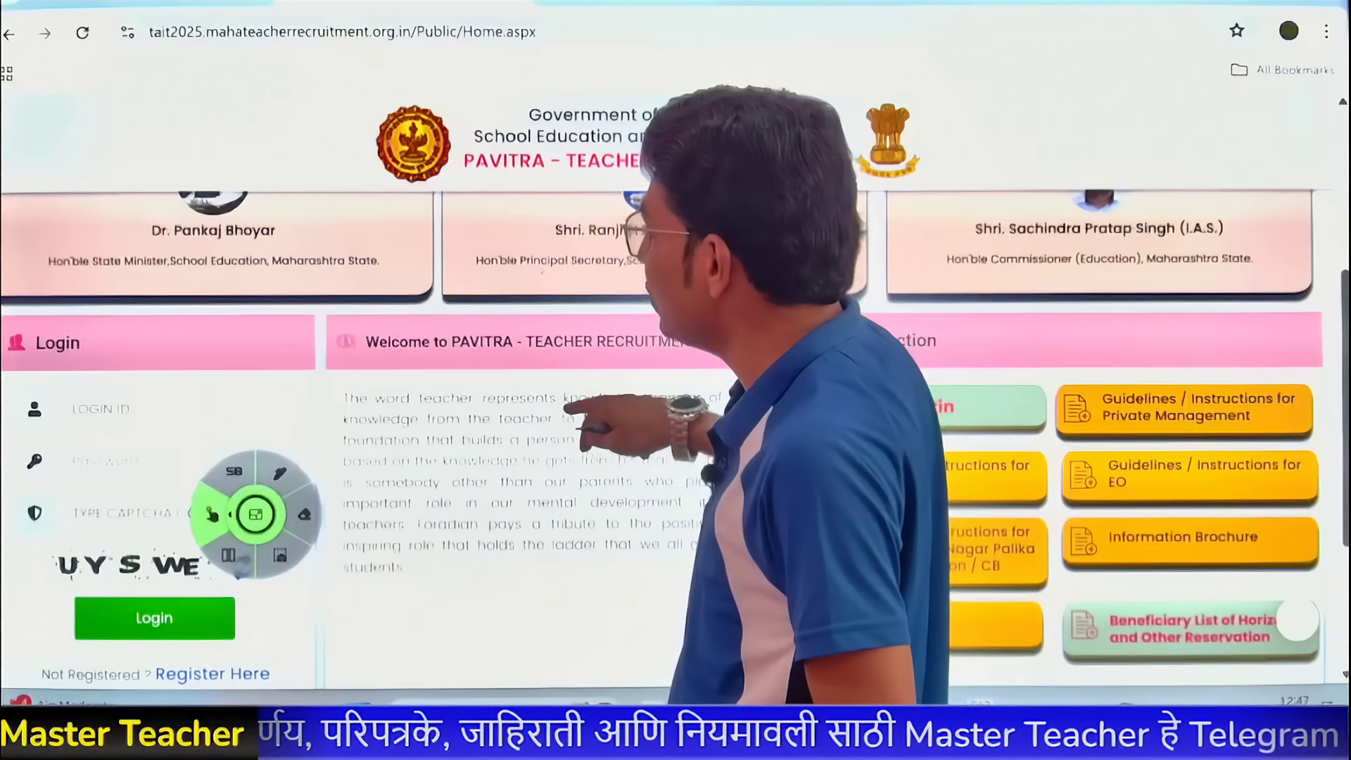
- Mark the Login ID, password and CAPTCHA UYSWE entries and the Login button
{"action": "left_click_drag", "start_coordinate": [256, 515], "coordinate": [445, 510]}
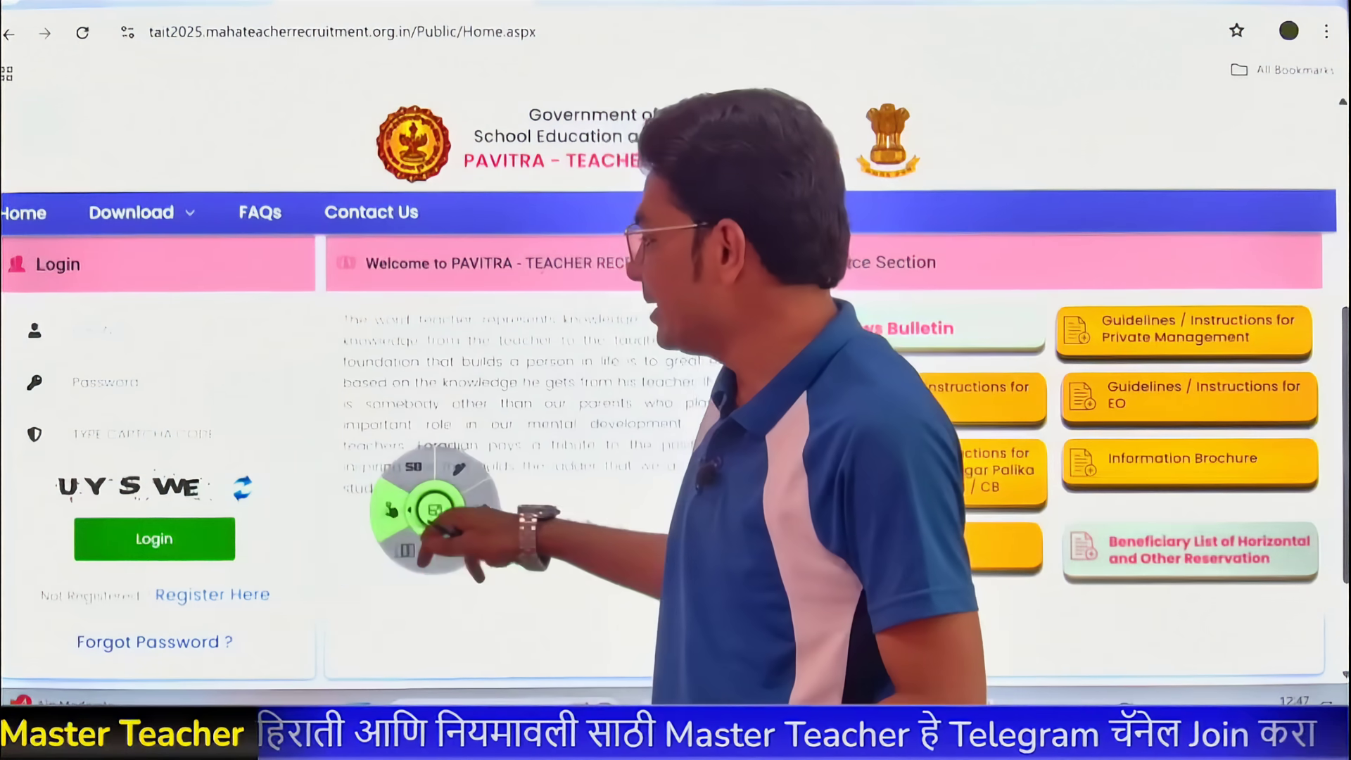
{"action": "left_click", "coordinate": [468, 469]}
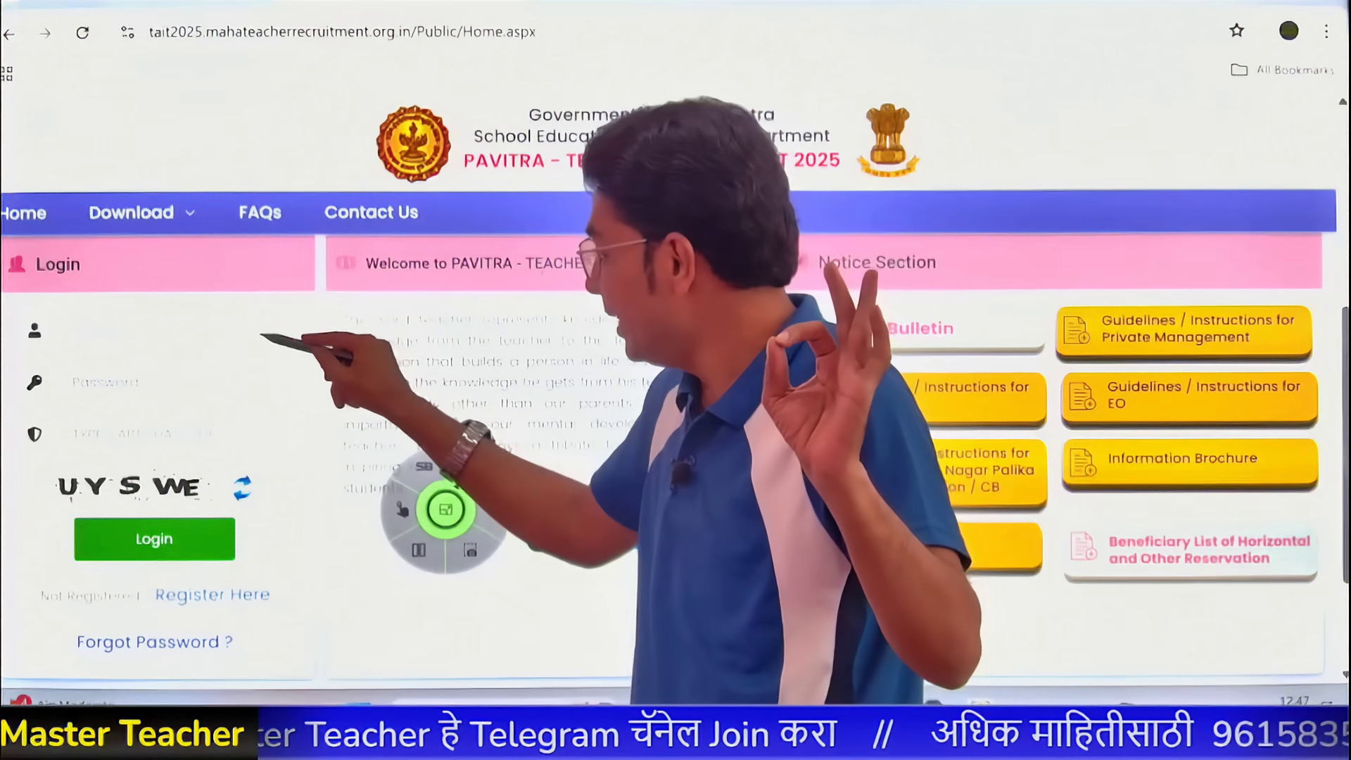
{"action": "left_click_drag", "start_coordinate": [259, 331], "coordinate": [318, 299]}
{"action": "mouse_move", "coordinate": [250, 378]}
{"action": "left_mouse_down"}
{"action": "mouse_move", "coordinate": [292, 380]}
{"action": "mouse_move", "coordinate": [345, 336]}
{"action": "left_mouse_up"}
{"action": "left_click_drag", "start_coordinate": [211, 450], "coordinate": [341, 399]}
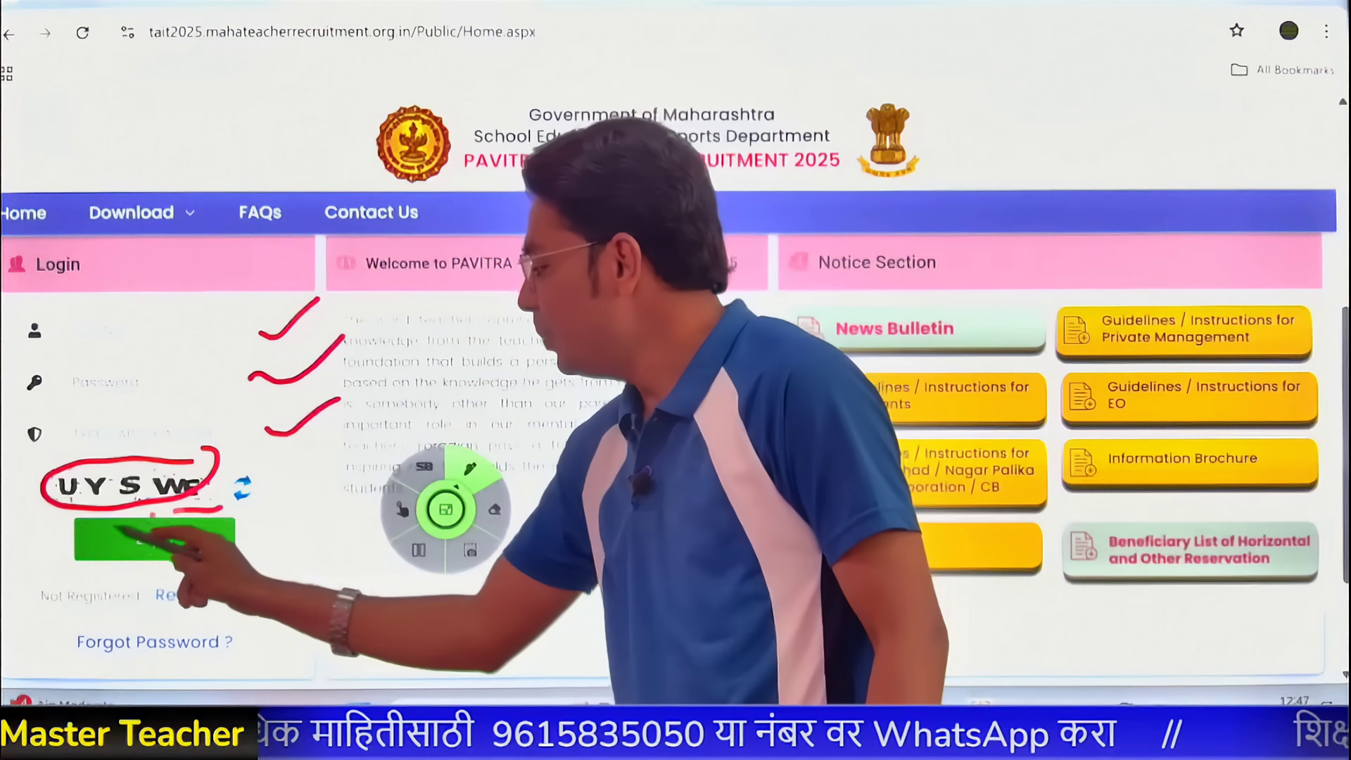
{"action": "left_click_drag", "start_coordinate": [204, 496], "coordinate": [211, 559]}
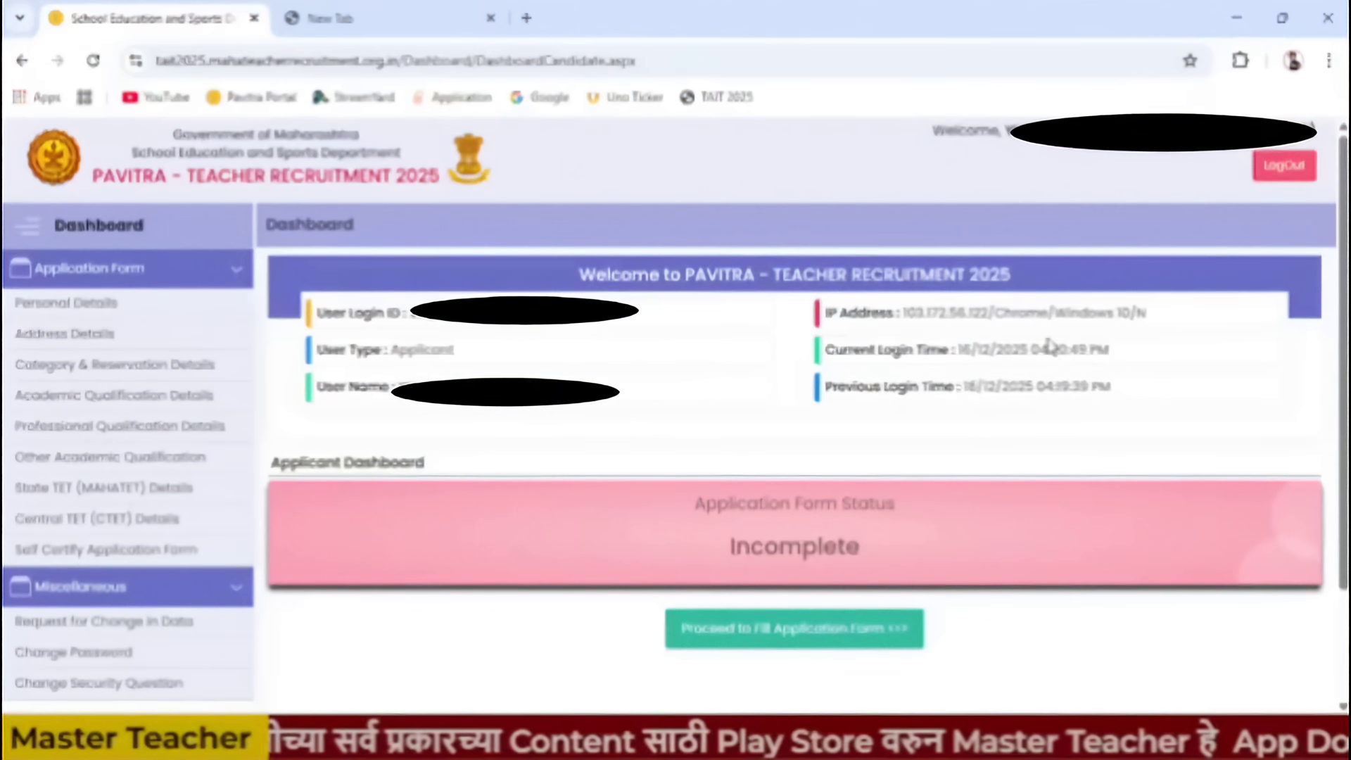
- Highlight the Incomplete application form status, then open Personal Details
{"action": "left_click_drag", "start_coordinate": [694, 505], "coordinate": [977, 507]}
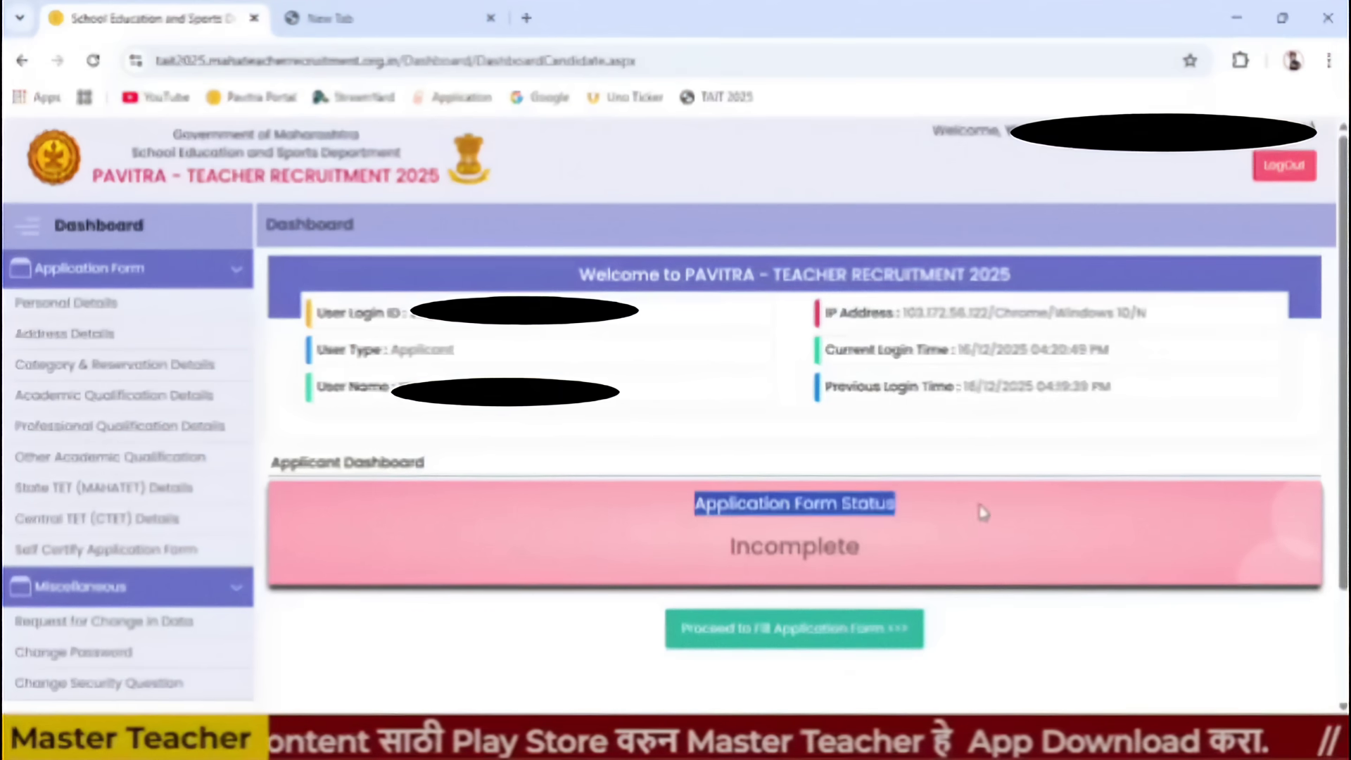
{"action": "left_click", "coordinate": [727, 554]}
{"action": "left_click_drag", "start_coordinate": [727, 554], "coordinate": [923, 553]}
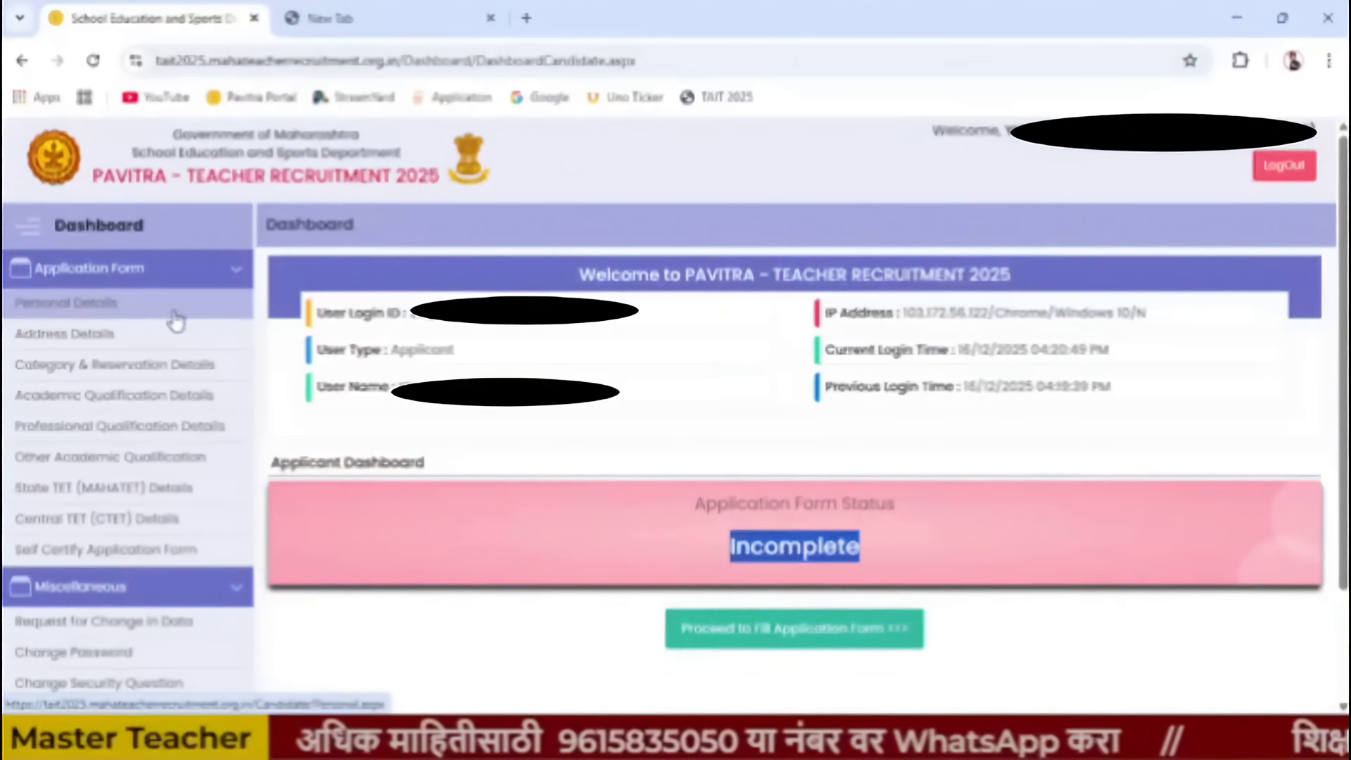
{"action": "left_click", "coordinate": [137, 307]}
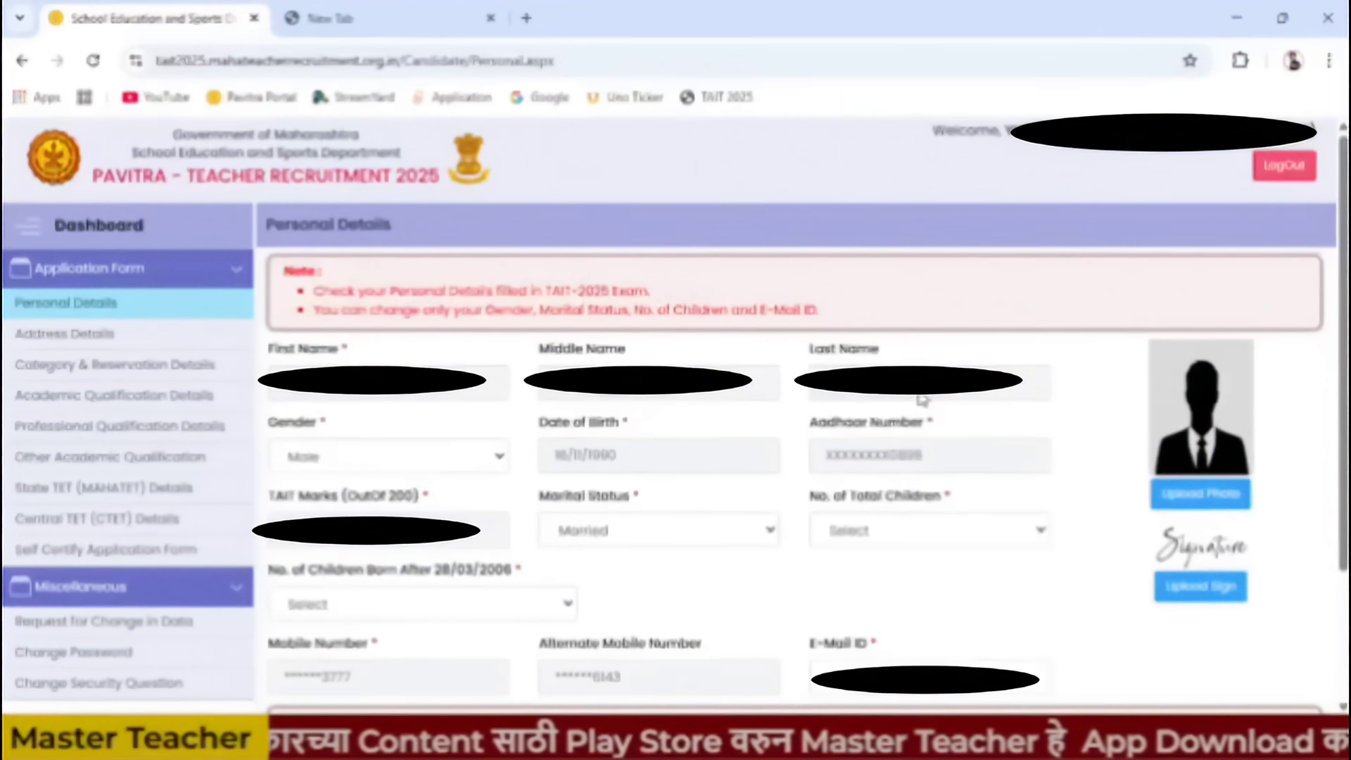
{"action": "left_click", "coordinate": [498, 455]}
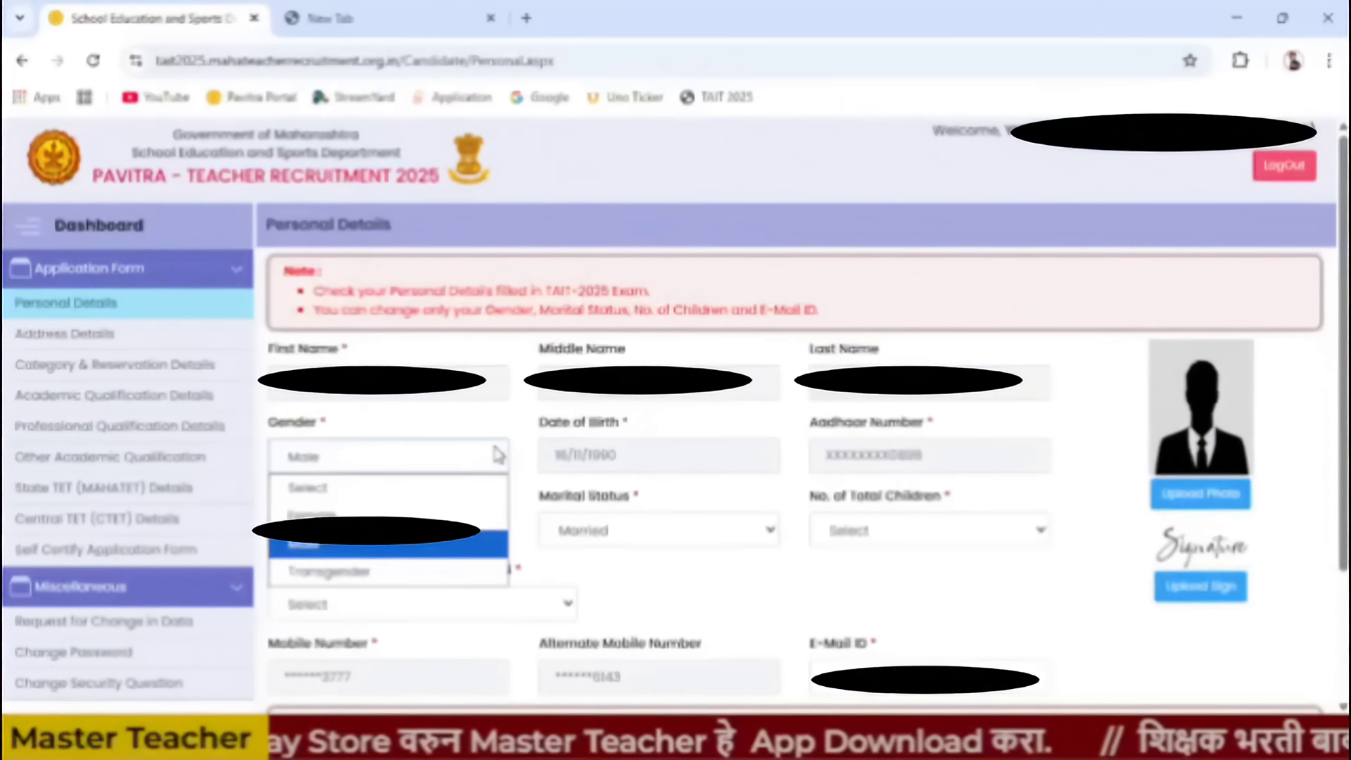
{"action": "left_click", "coordinate": [451, 558]}
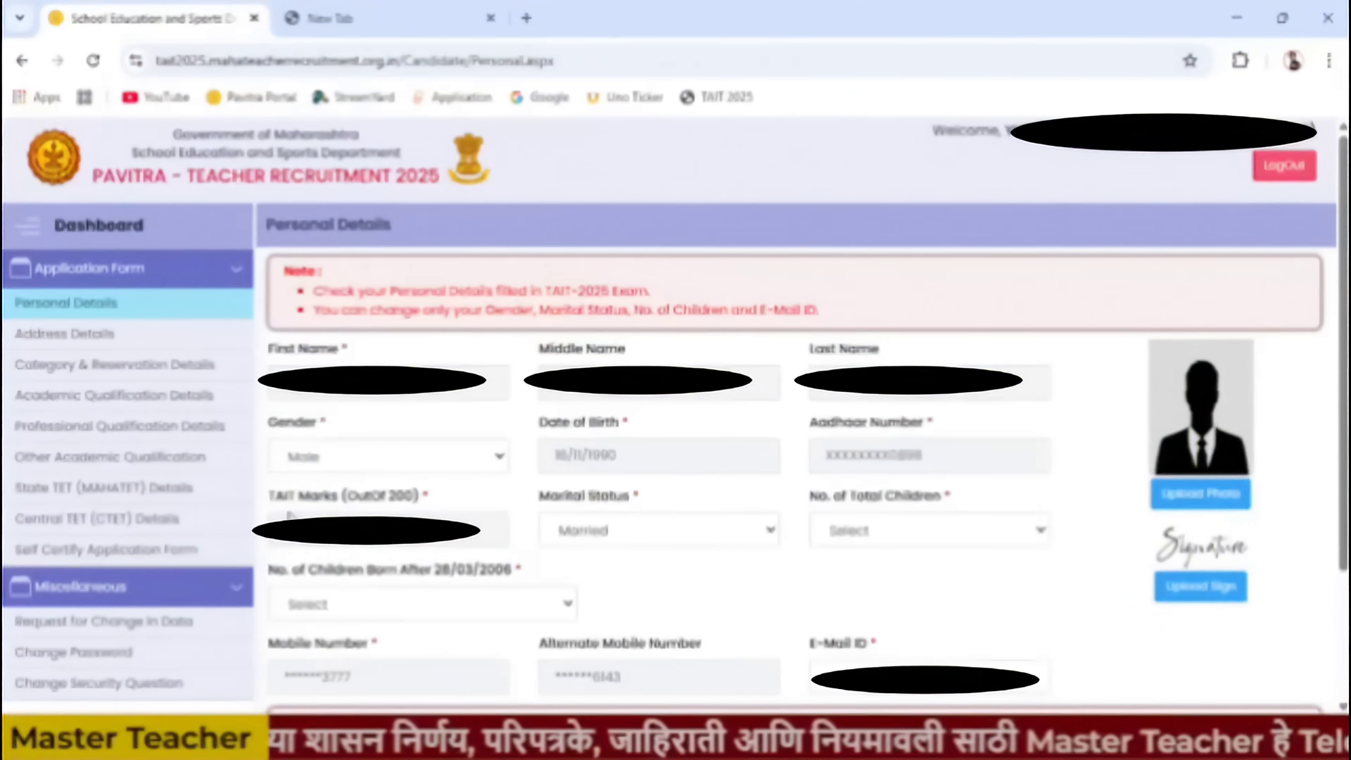
{"action": "left_click", "coordinate": [584, 540]}
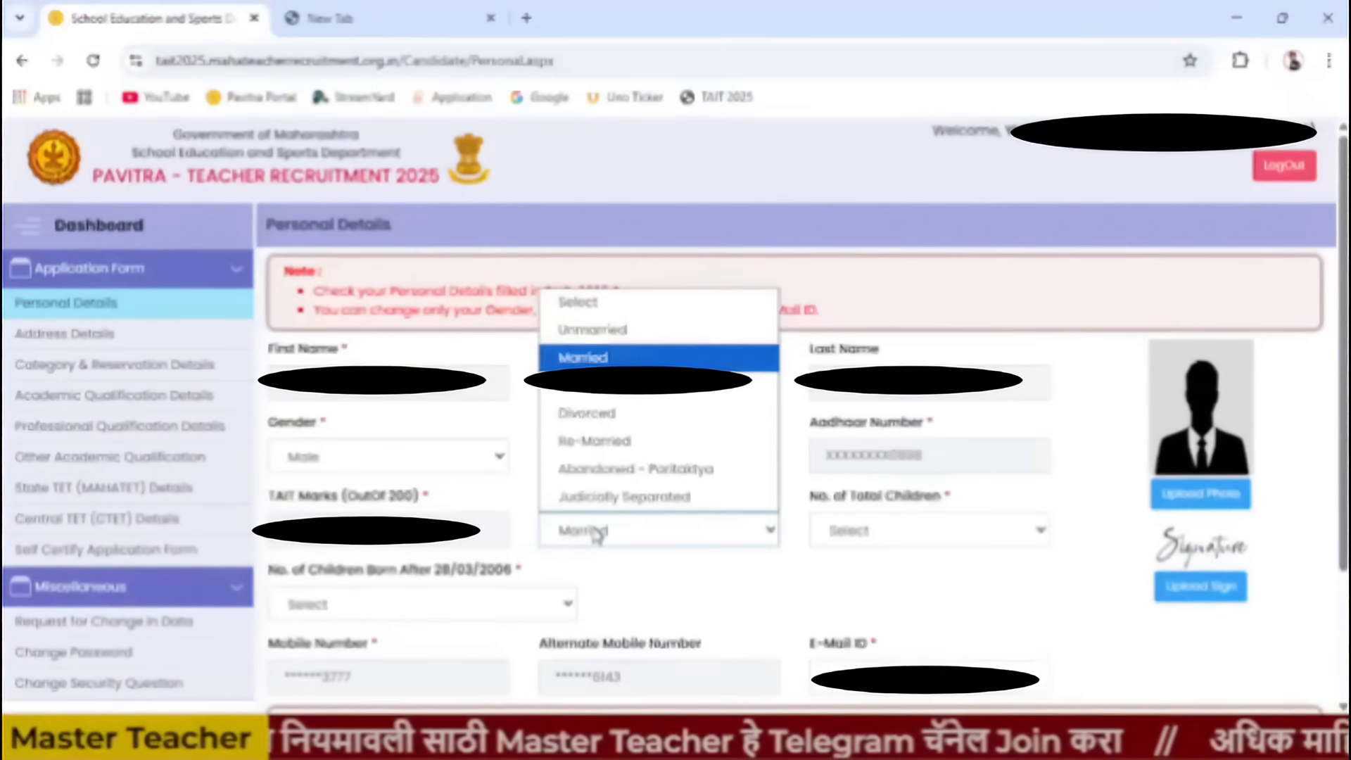
{"action": "left_click", "coordinate": [597, 533]}
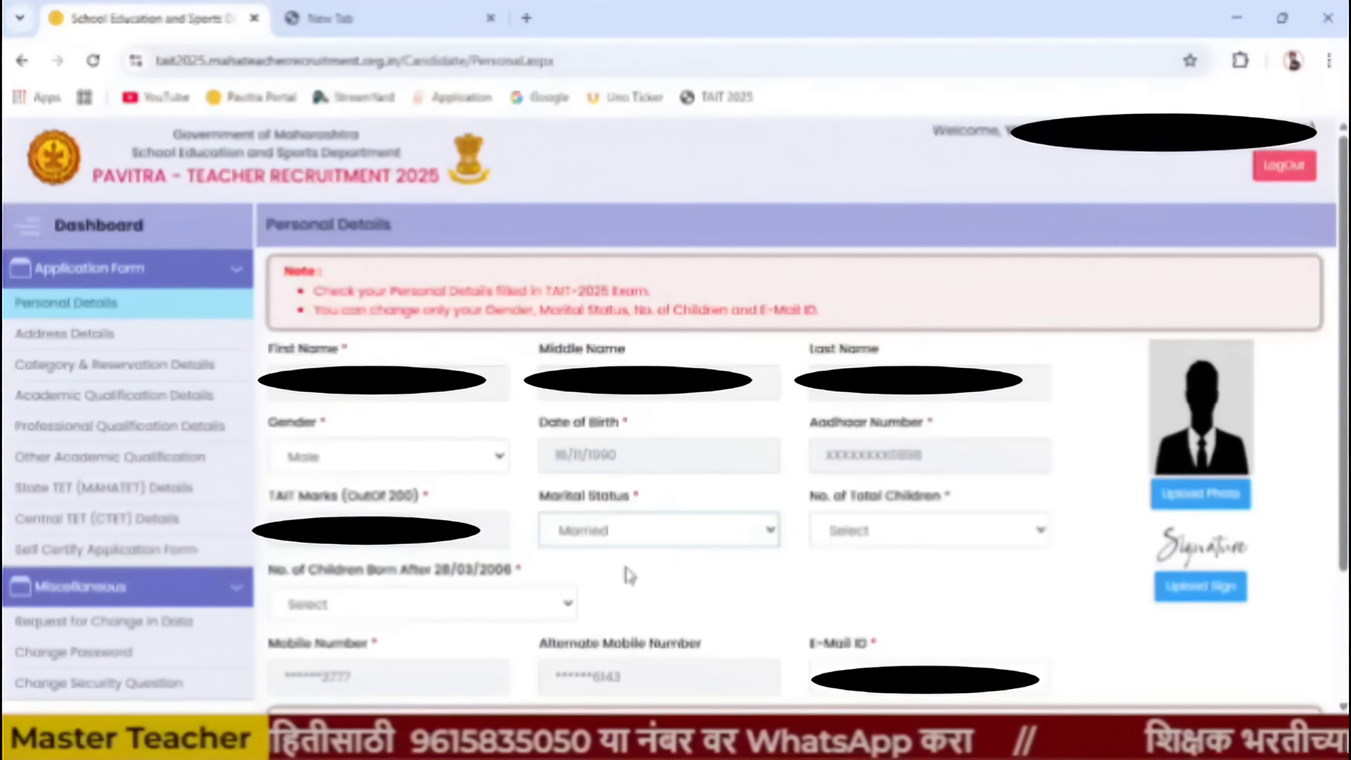
{"action": "left_click", "coordinate": [658, 541]}
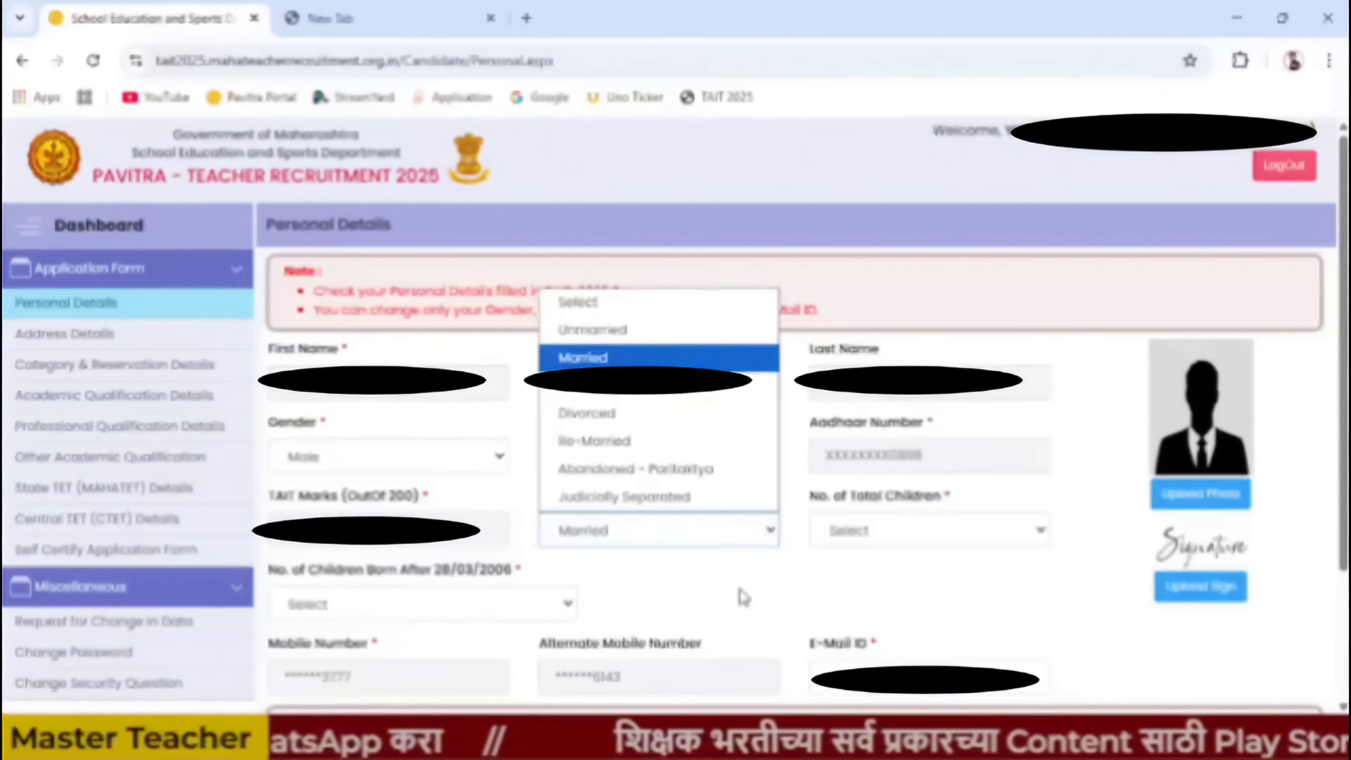
{"action": "left_click", "coordinate": [767, 582]}
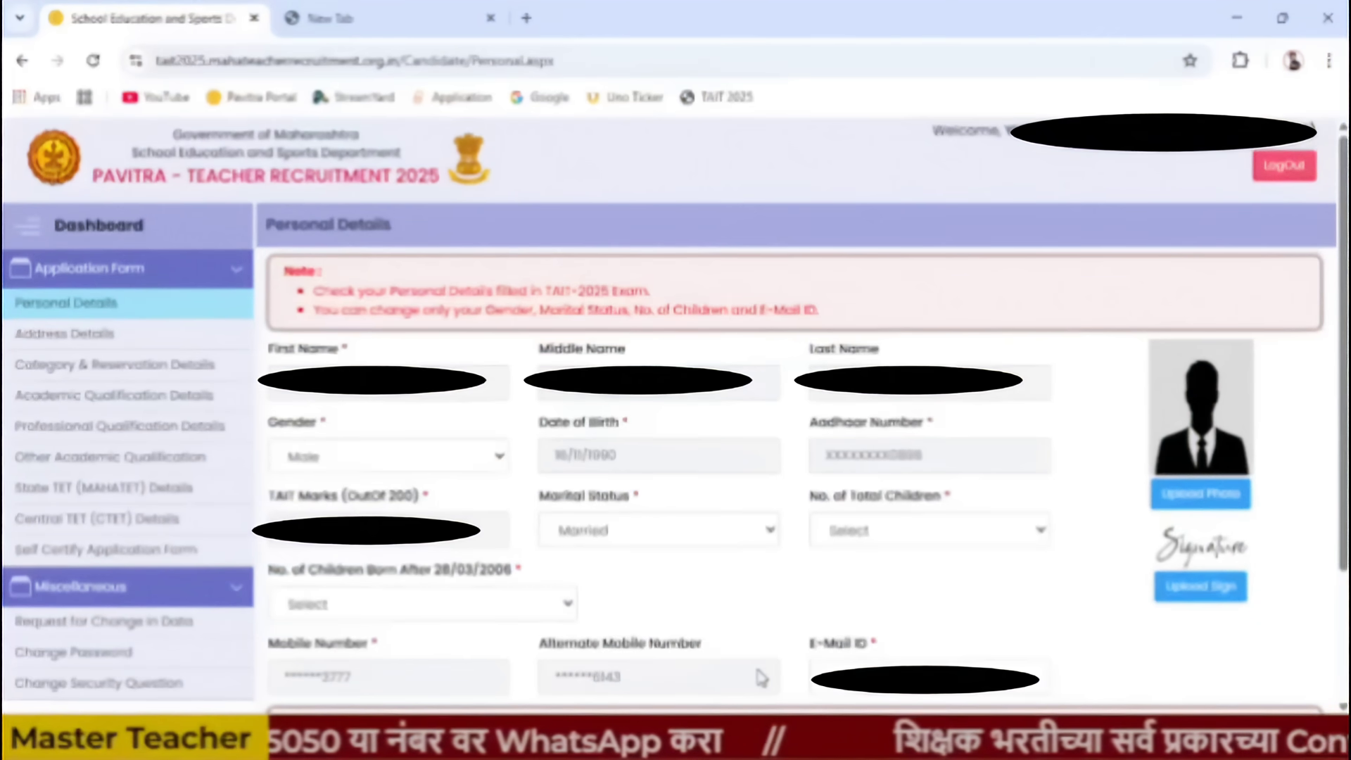
{"action": "scroll", "coordinate": [761, 677], "scroll_direction": "down", "scroll_amount": 3}
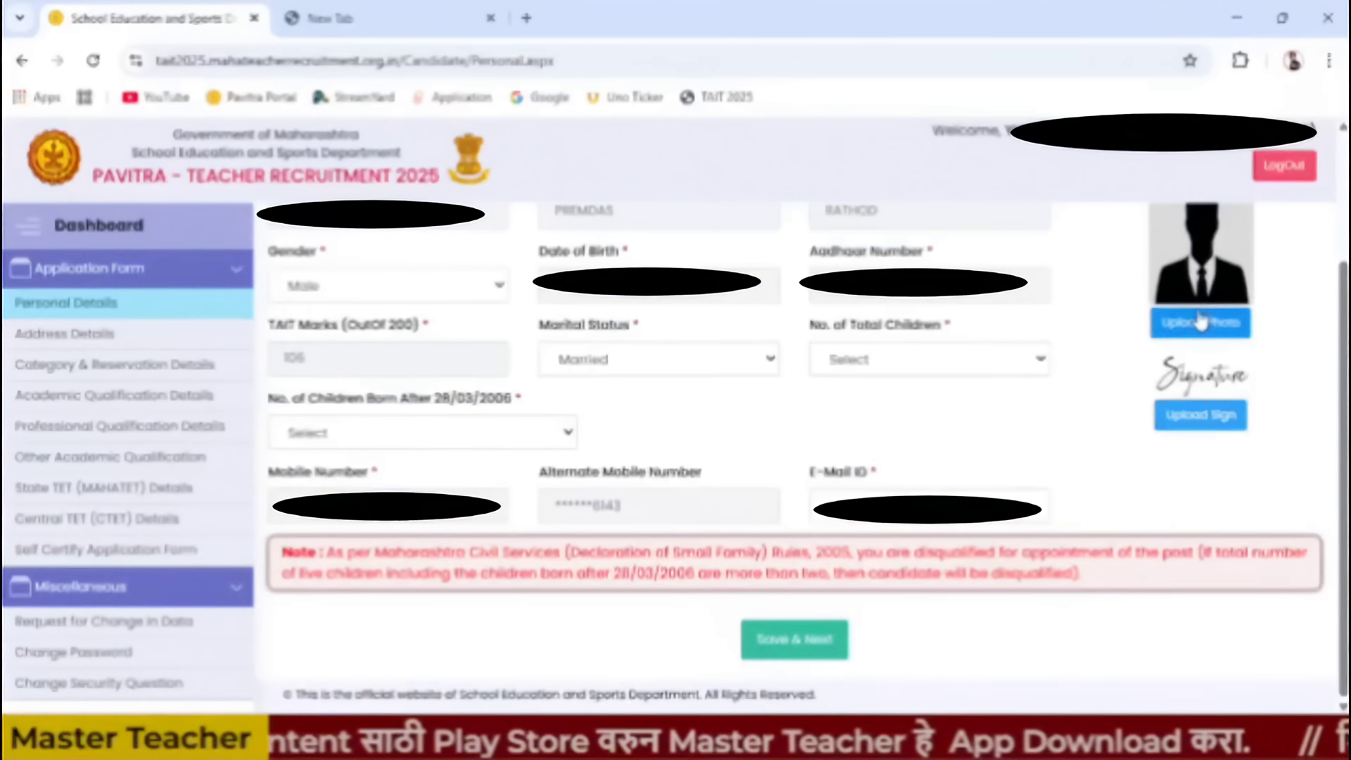
- Upload the applicant's photo and signature, then save Personal Details and continue
{"action": "scroll", "coordinate": [1202, 369], "scroll_direction": "up", "scroll_amount": 3}
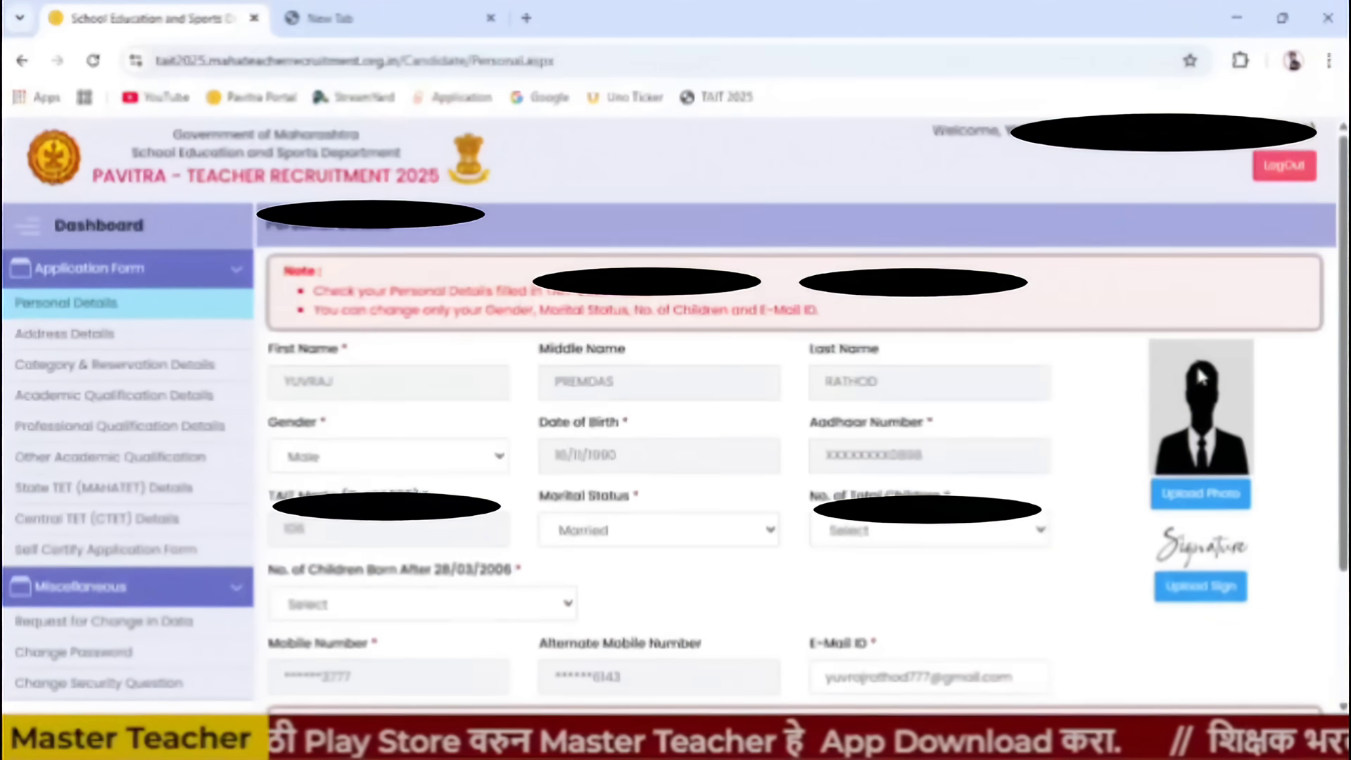
{"action": "left_click", "coordinate": [1201, 501]}
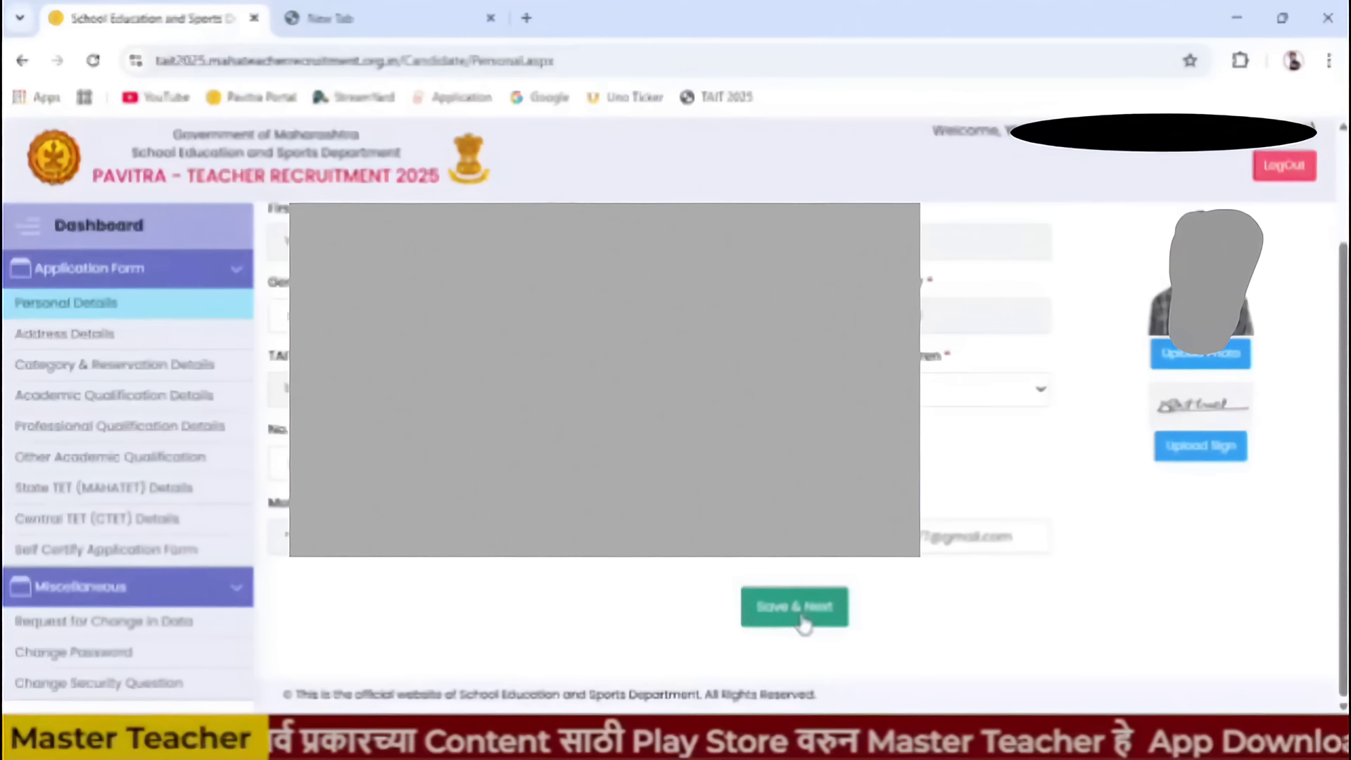
{"action": "left_click", "coordinate": [803, 623]}
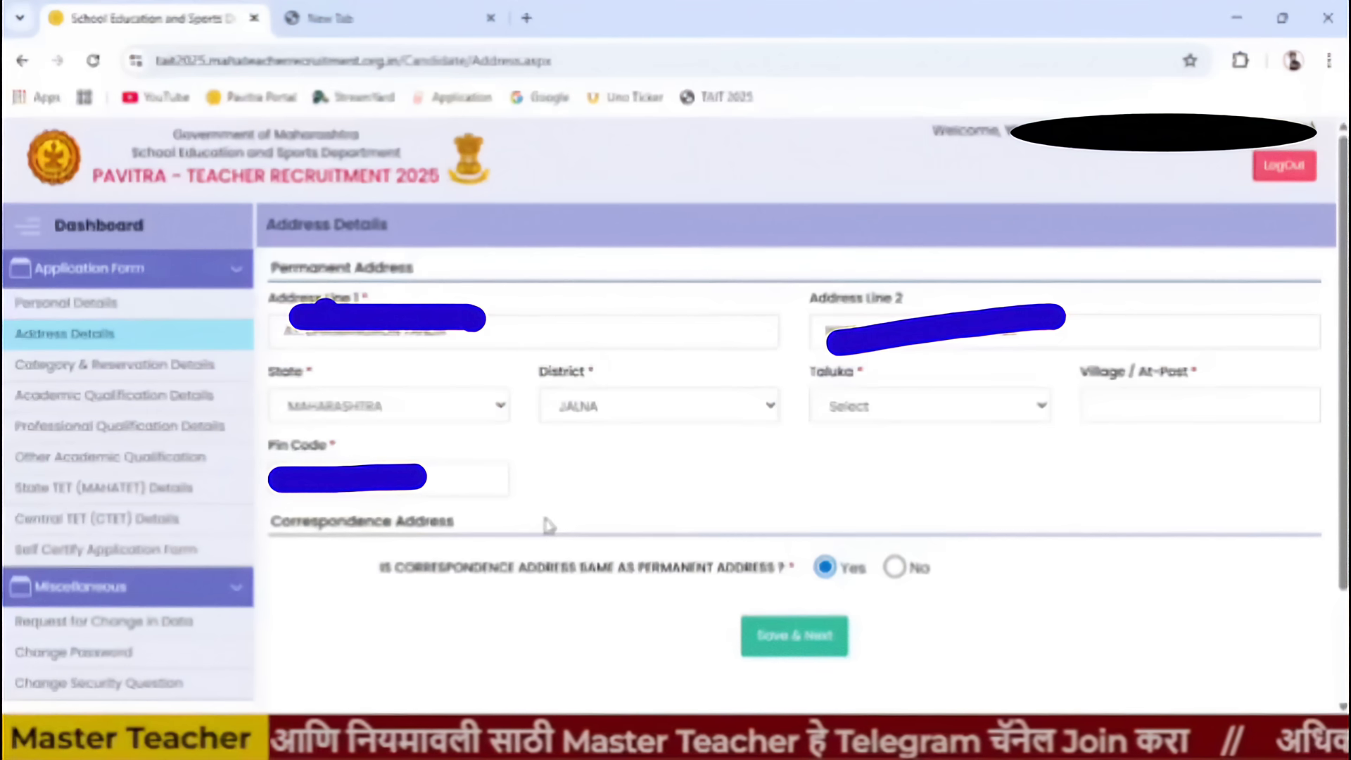
{"action": "left_click", "coordinate": [1009, 419]}
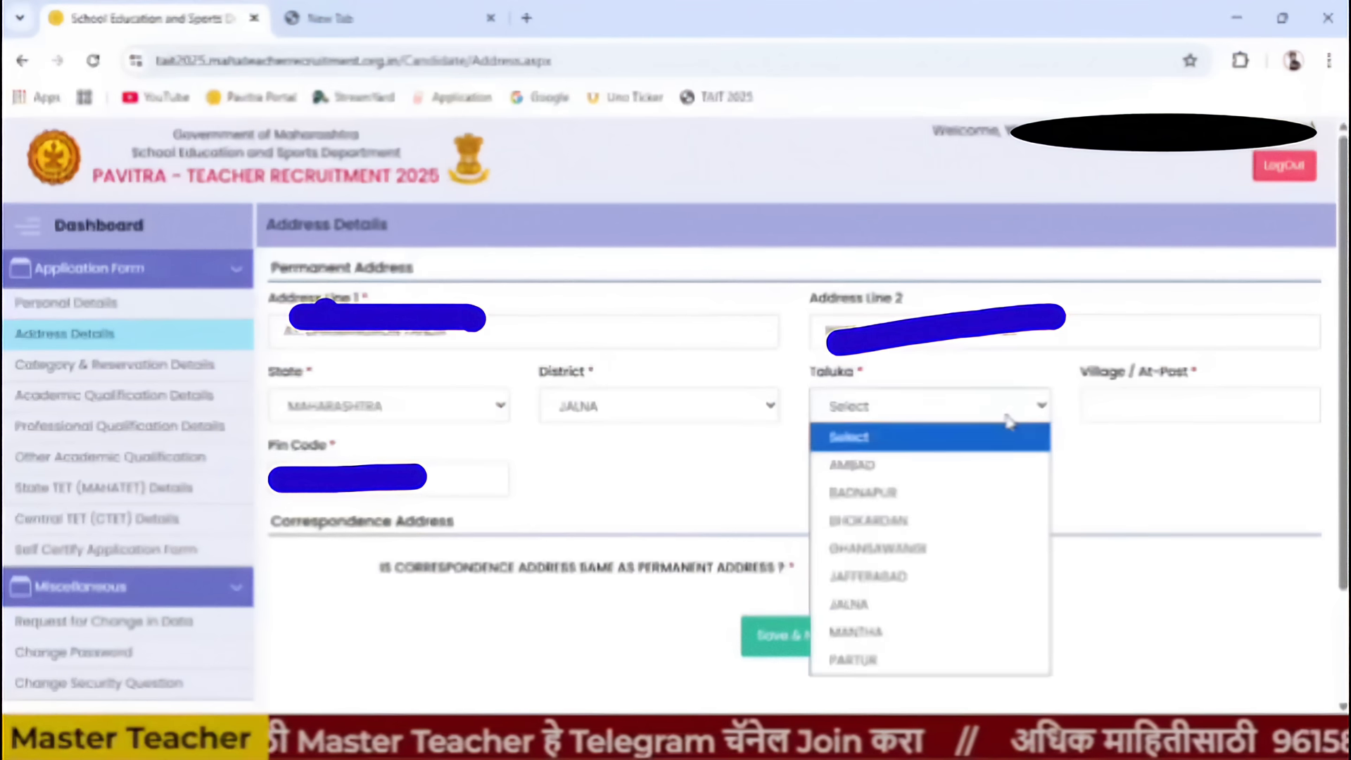
{"action": "left_click", "coordinate": [942, 520]}
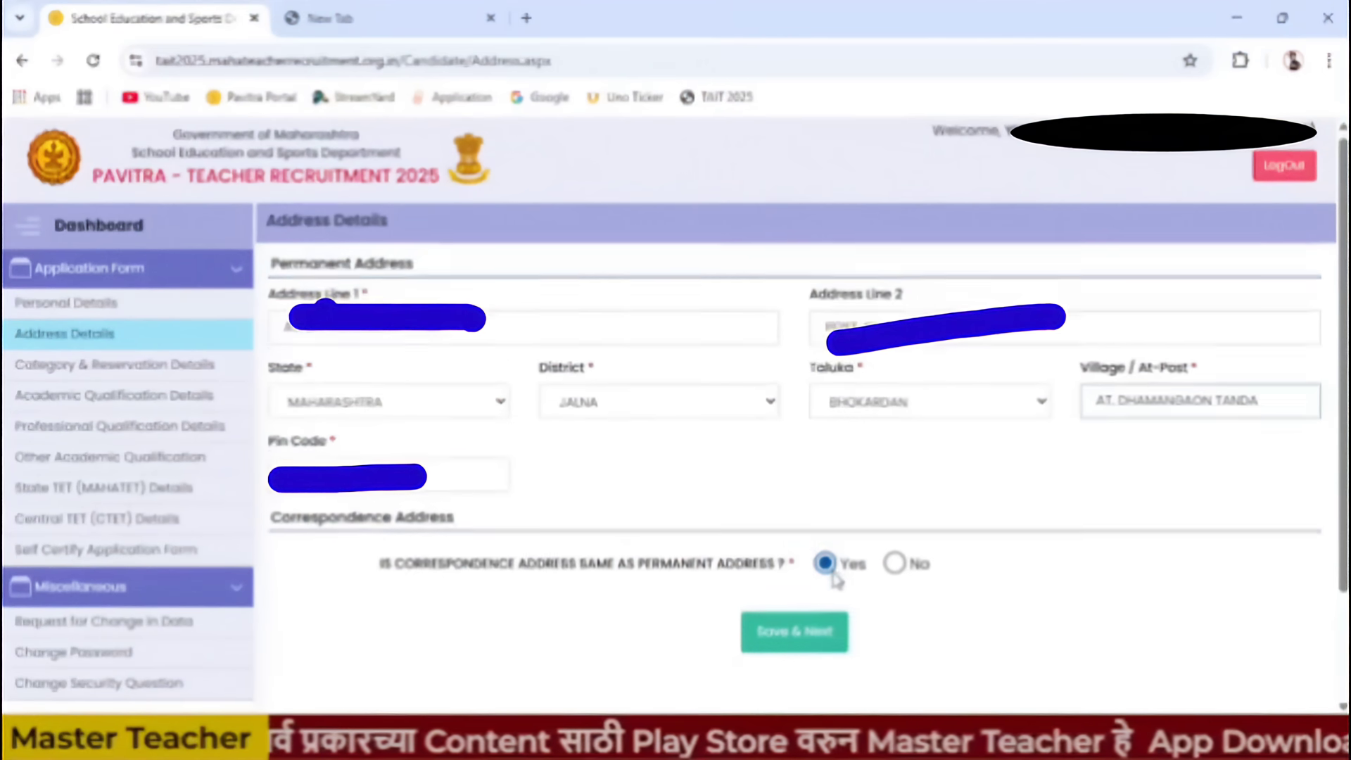
{"action": "scroll", "coordinate": [830, 567], "scroll_direction": "down", "scroll_amount": 2}
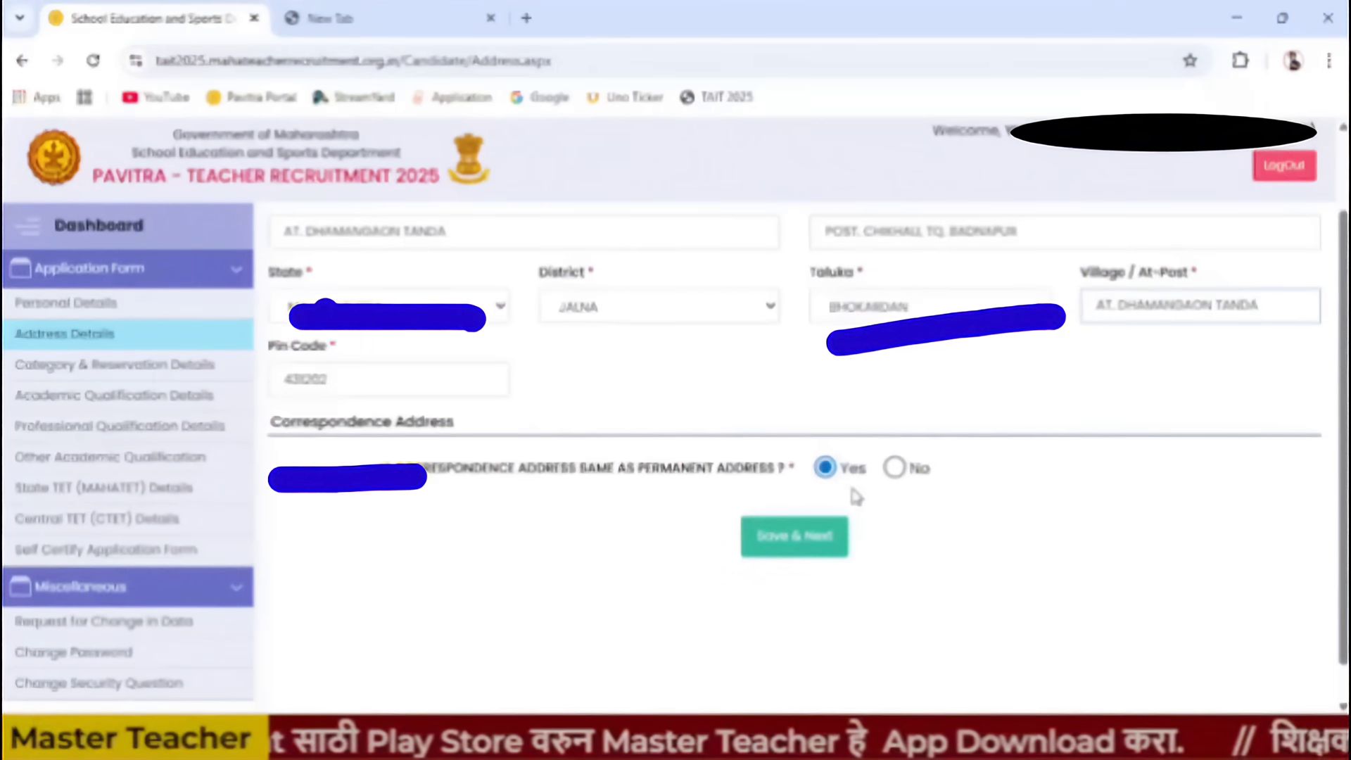
- Save the address details and declare Maharashtra domicile as Yes
{"action": "left_click", "coordinate": [805, 552]}
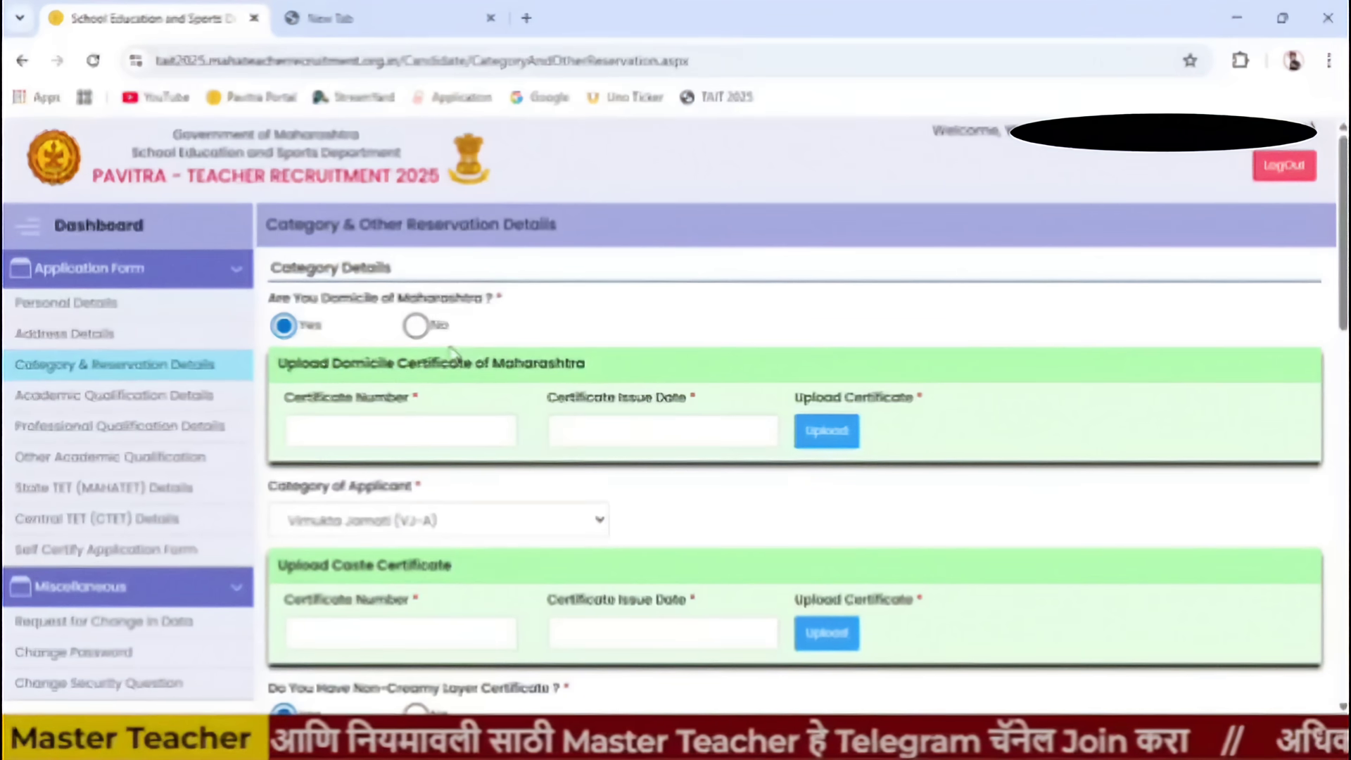
{"action": "left_click", "coordinate": [416, 326]}
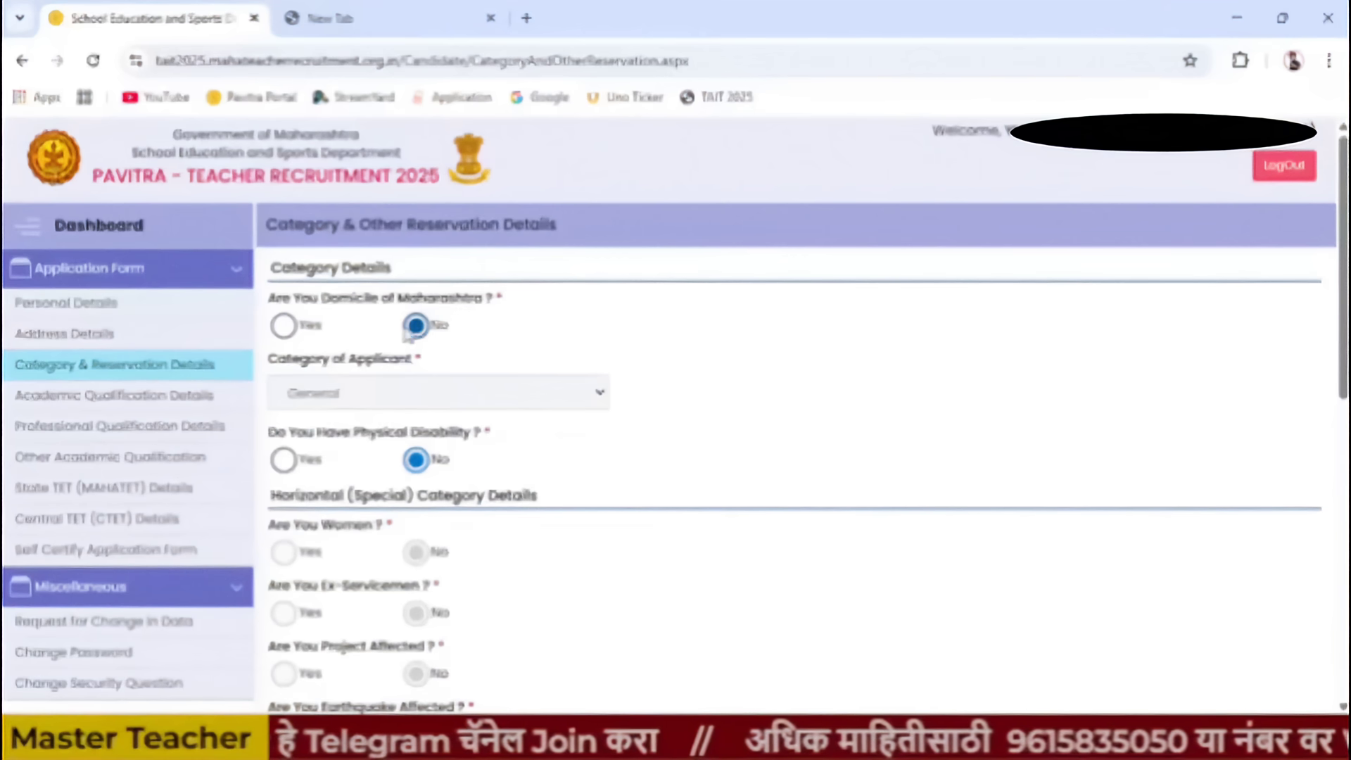
{"action": "left_click", "coordinate": [284, 326]}
{"action": "left_click", "coordinate": [415, 325]}
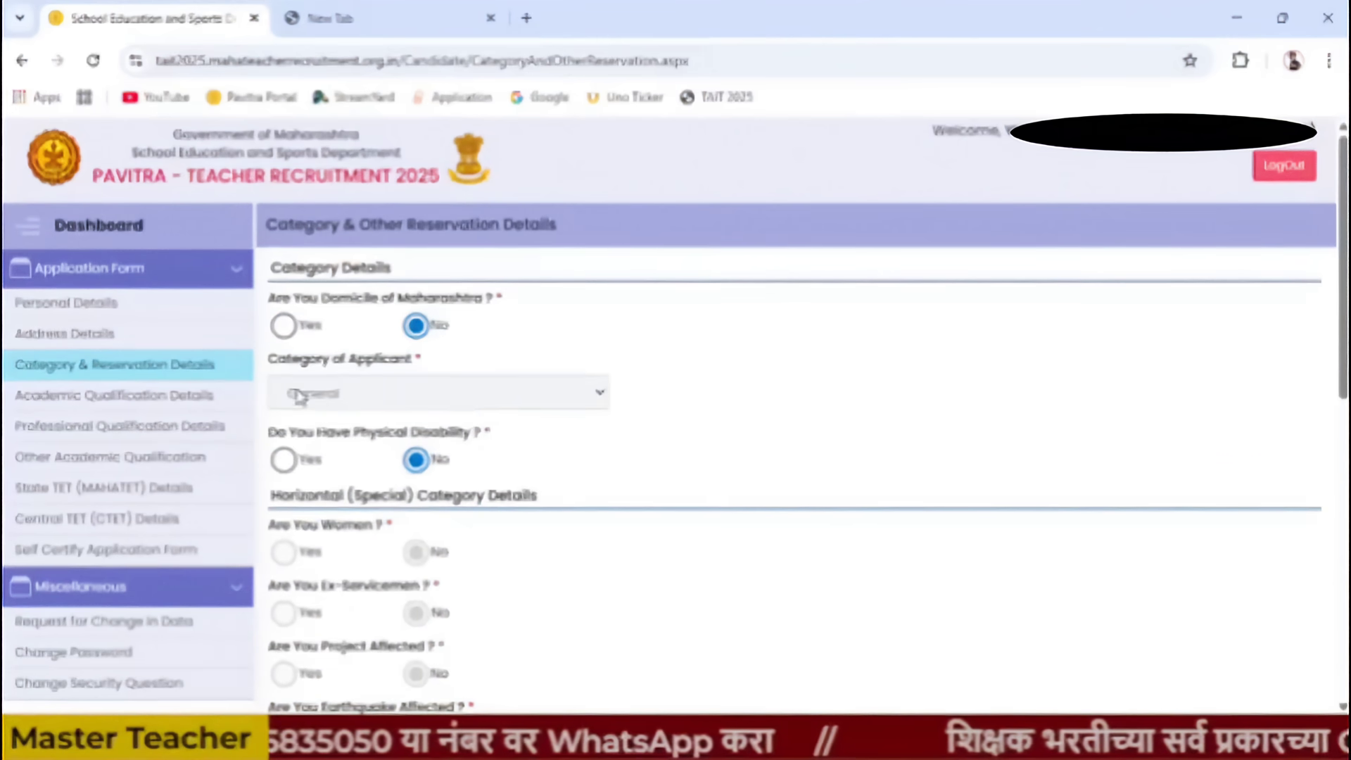
{"action": "left_click", "coordinate": [283, 325]}
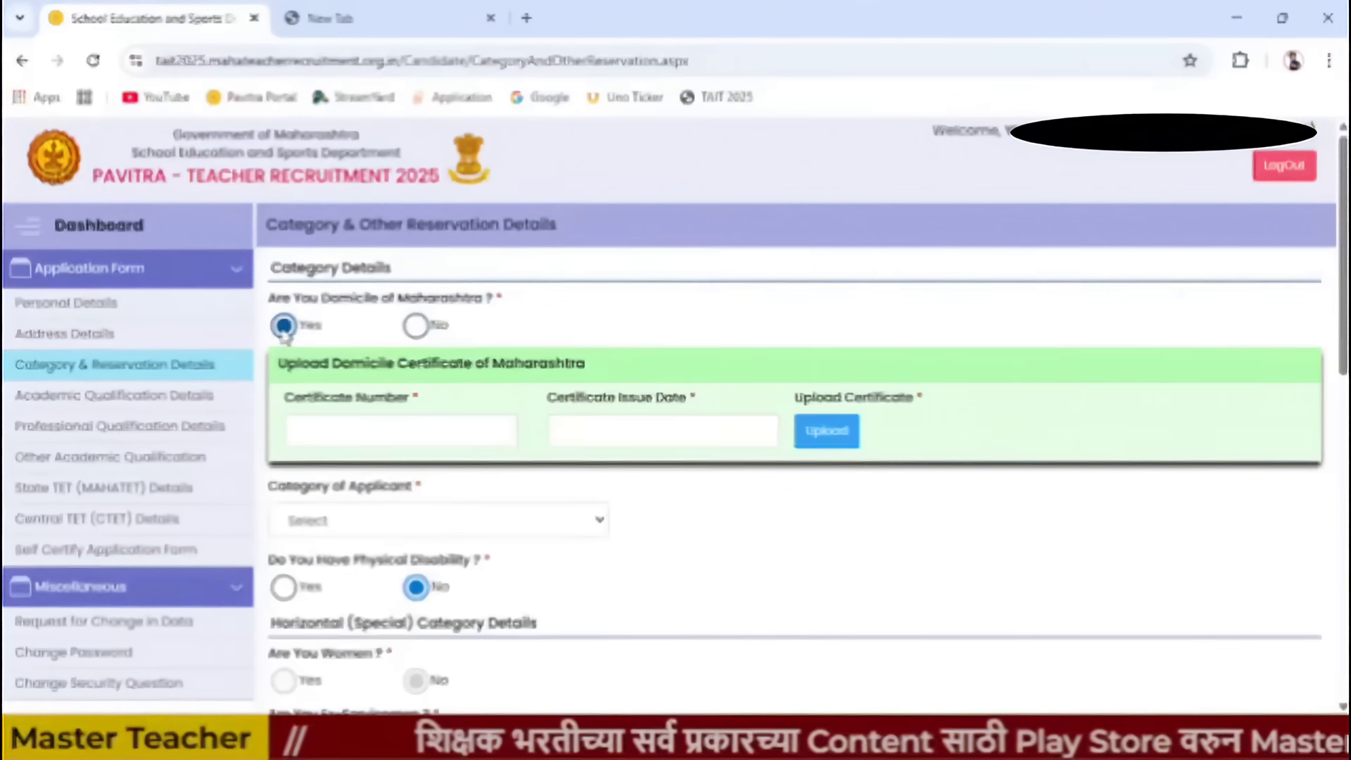
- Enter the domicile certificate number and its issue date 10/01/2023
{"action": "left_click", "coordinate": [297, 433]}
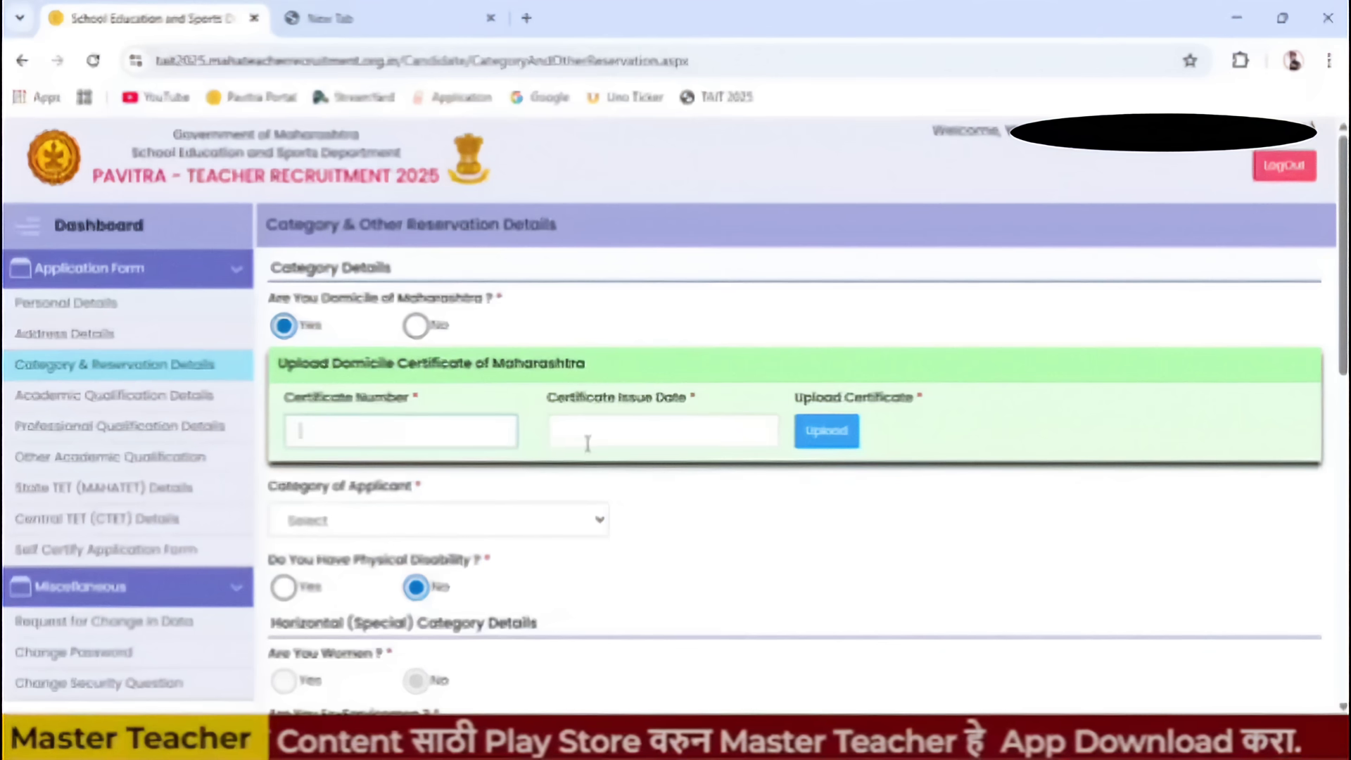
{"action": "left_click", "coordinate": [568, 431]}
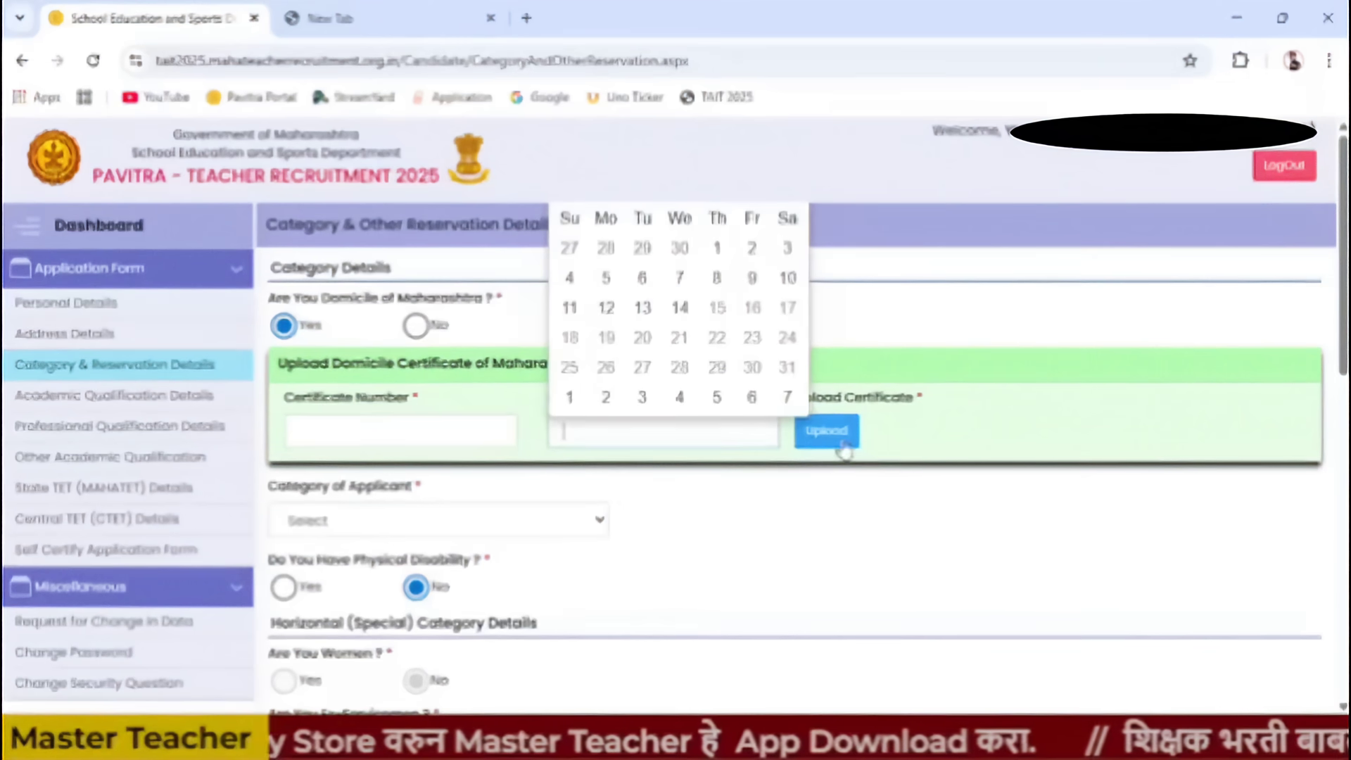
{"action": "left_click", "coordinate": [985, 446]}
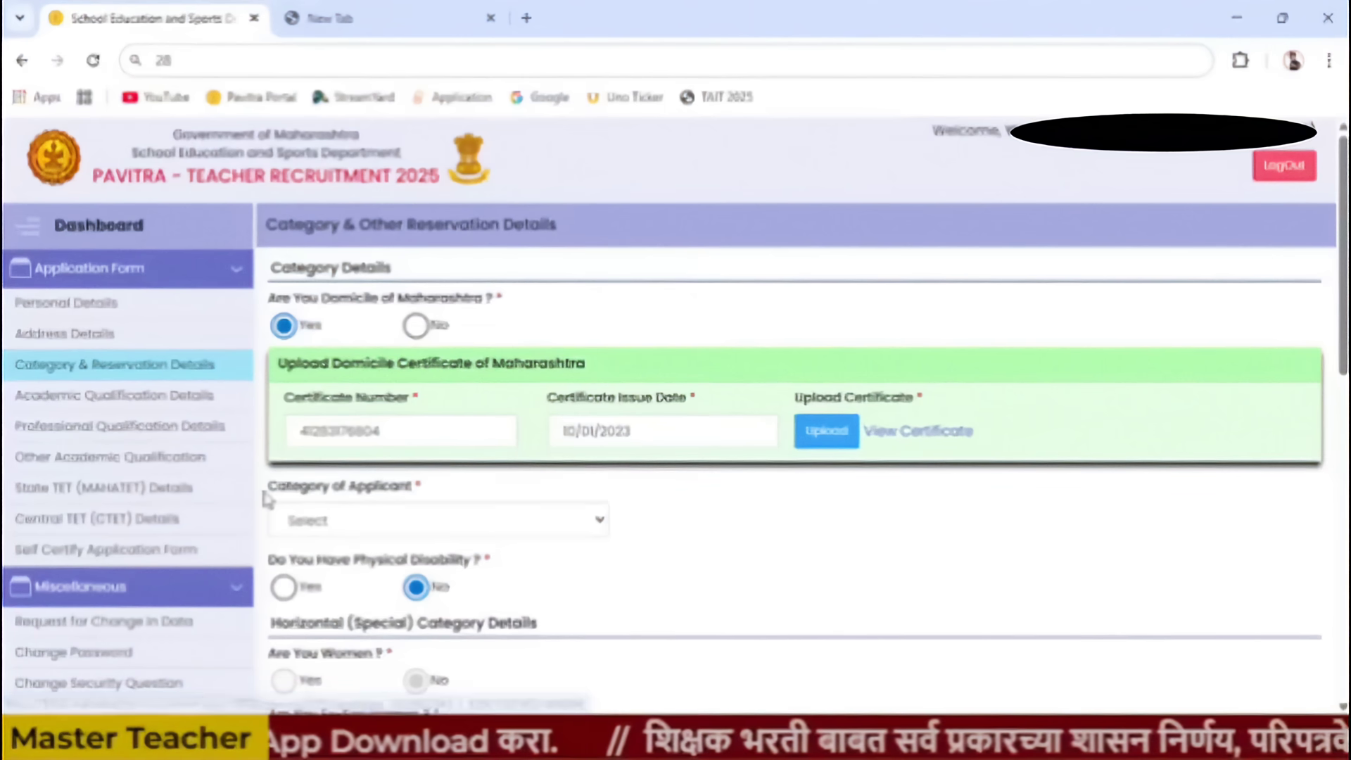
{"action": "left_click", "coordinate": [437, 520]}
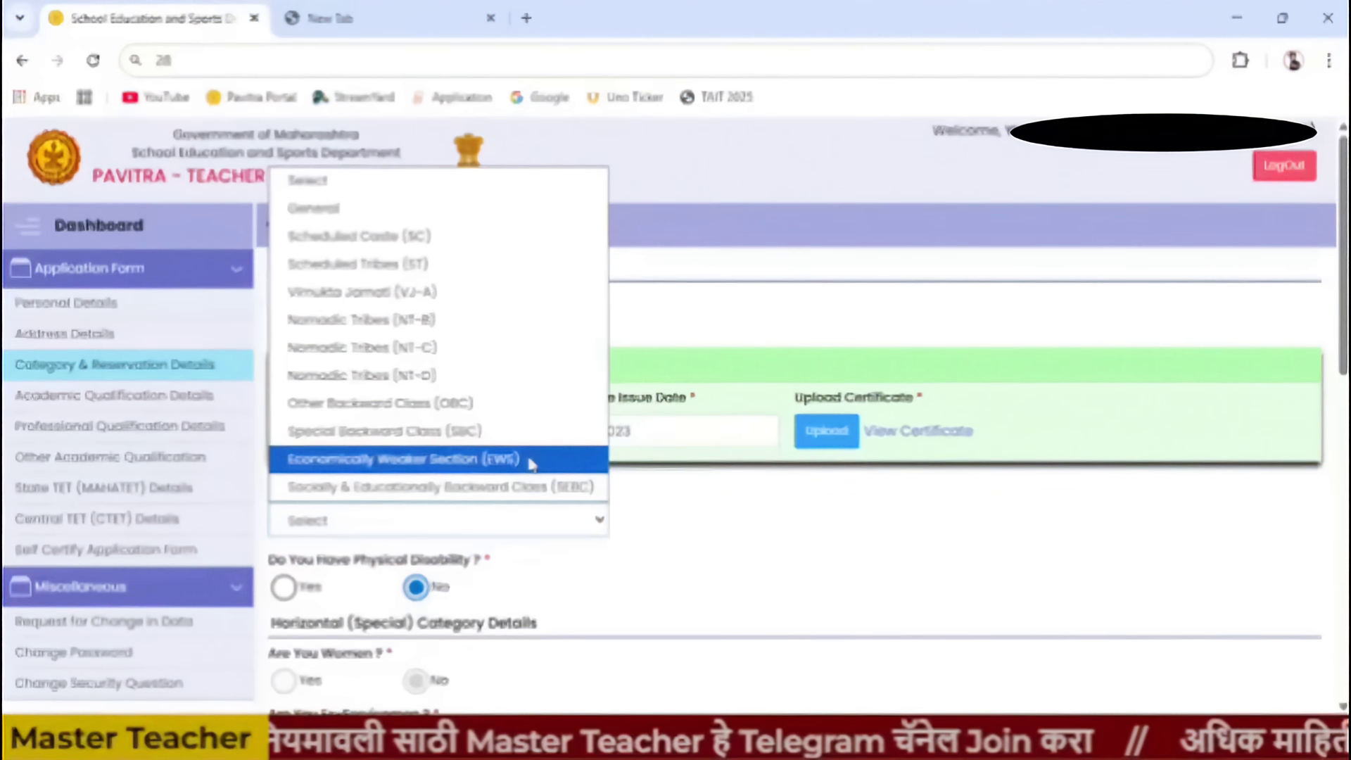
- Choose Vimukta Jamati (VJ-A) as the category and answer Yes to holding a non-creamy layer certificate
{"action": "left_click", "coordinate": [431, 301]}
{"action": "scroll", "coordinate": [563, 526], "scroll_direction": "down", "scroll_amount": 3}
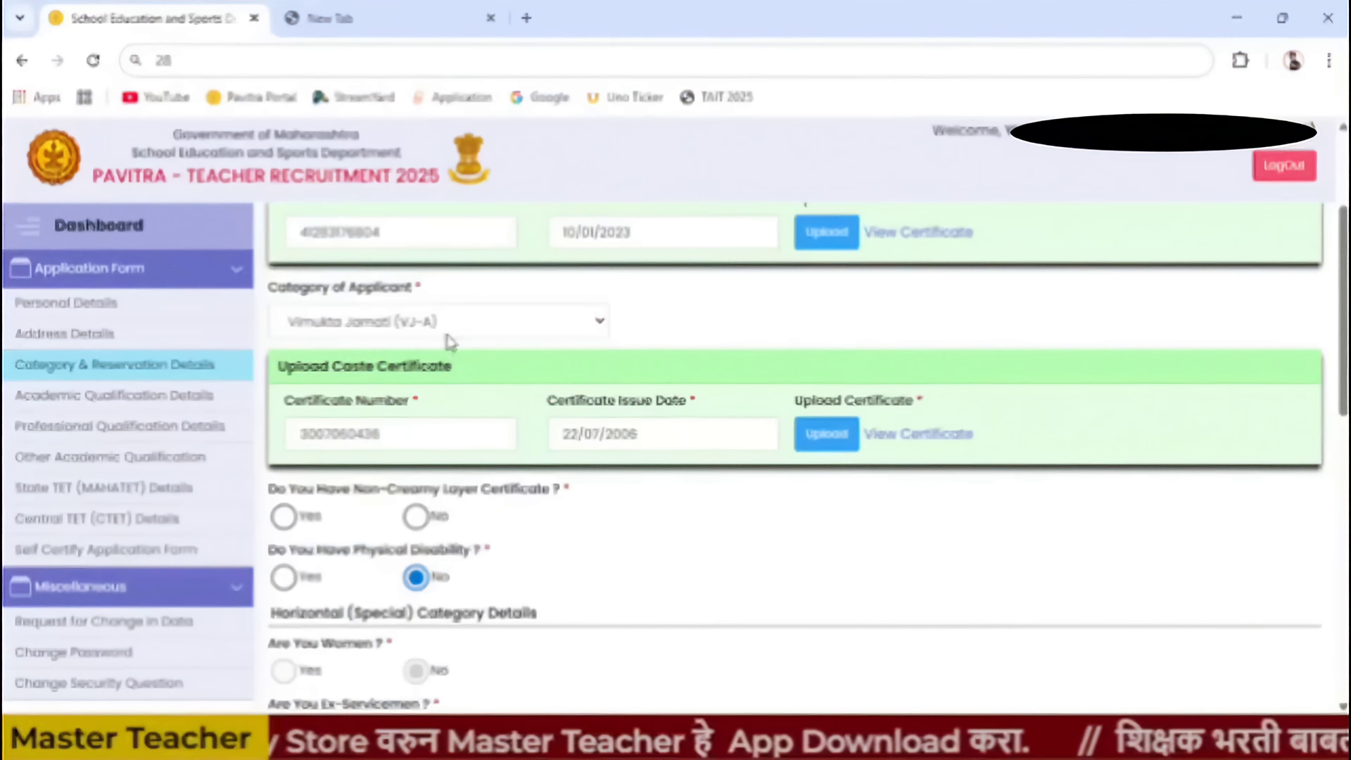
{"action": "left_click", "coordinate": [283, 517]}
{"action": "scroll", "coordinate": [698, 579], "scroll_direction": "down", "scroll_amount": 3}
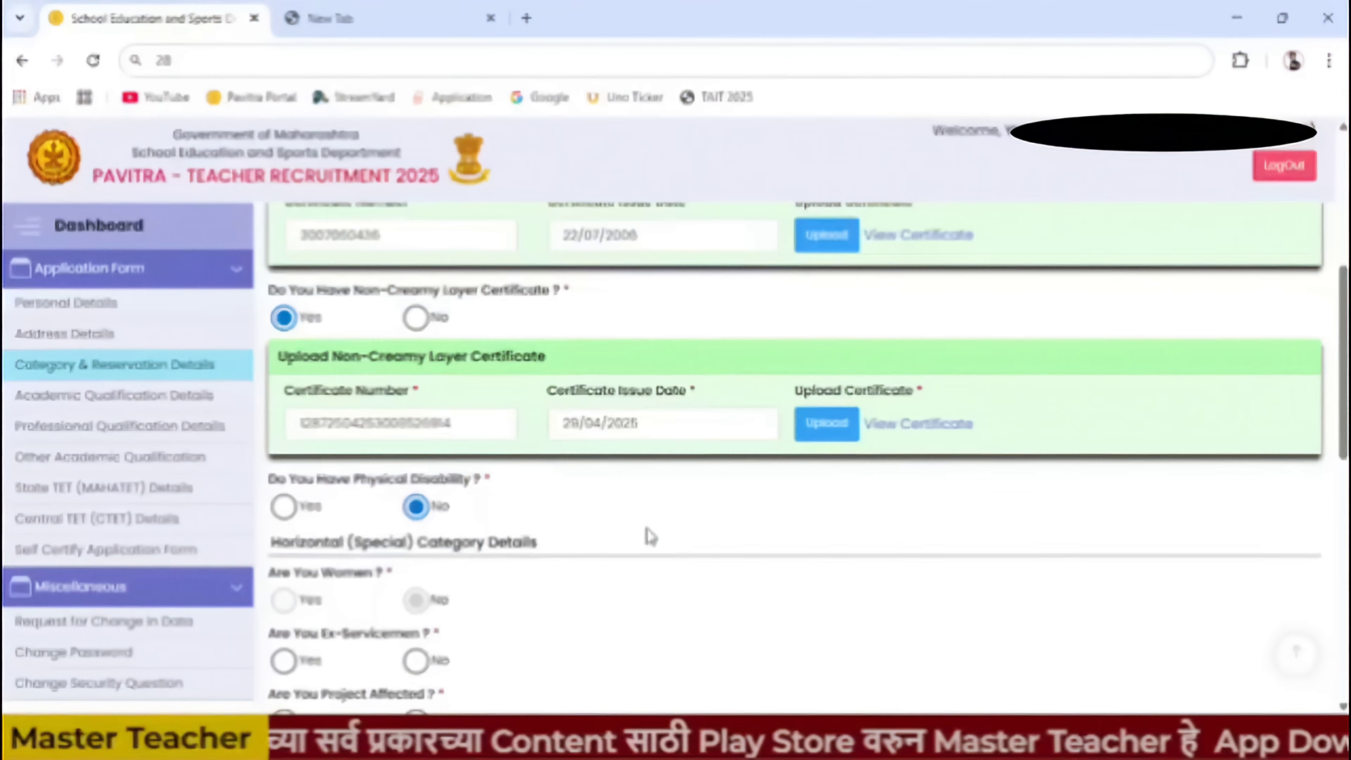
{"action": "scroll", "coordinate": [532, 619], "scroll_direction": "down", "scroll_amount": 3}
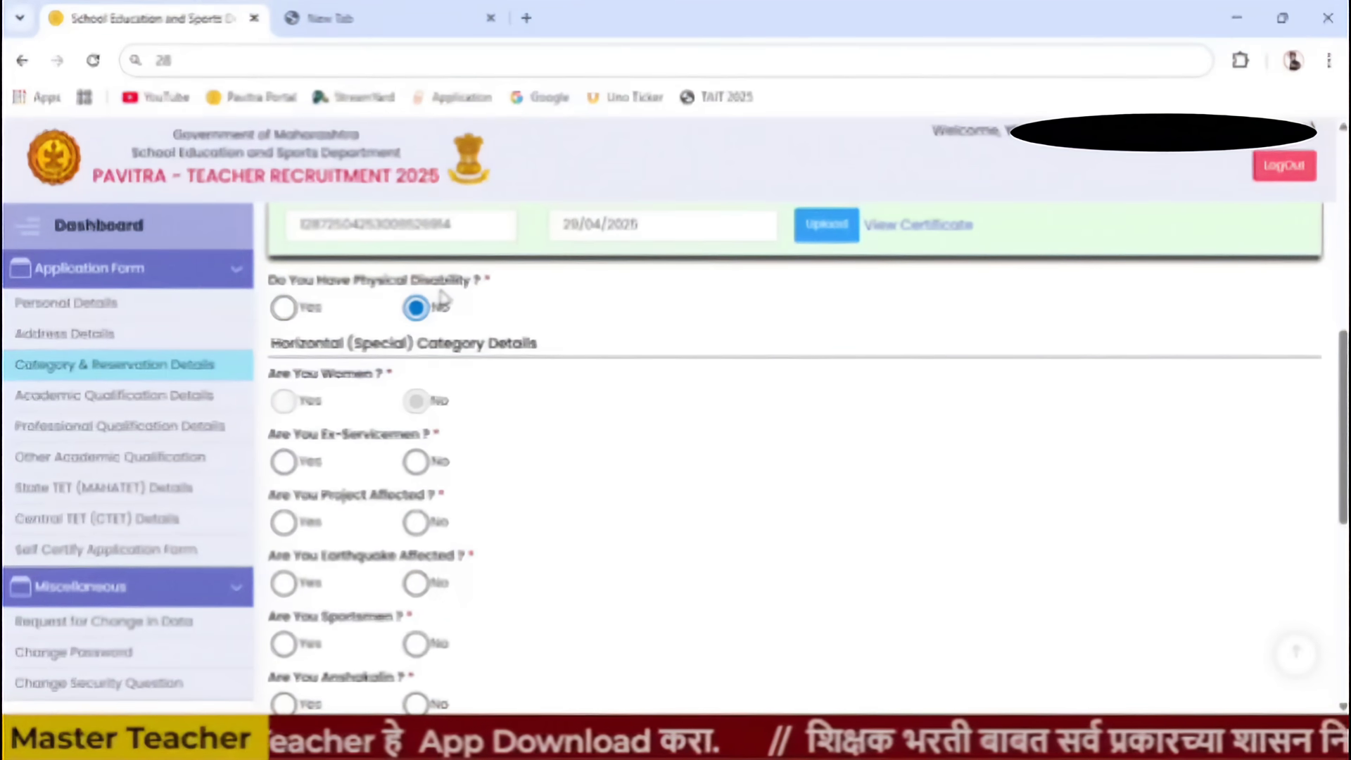
- Set 'Do You Have Physical Disability?' to No, leaving no disability type selected
{"action": "left_click", "coordinate": [283, 310]}
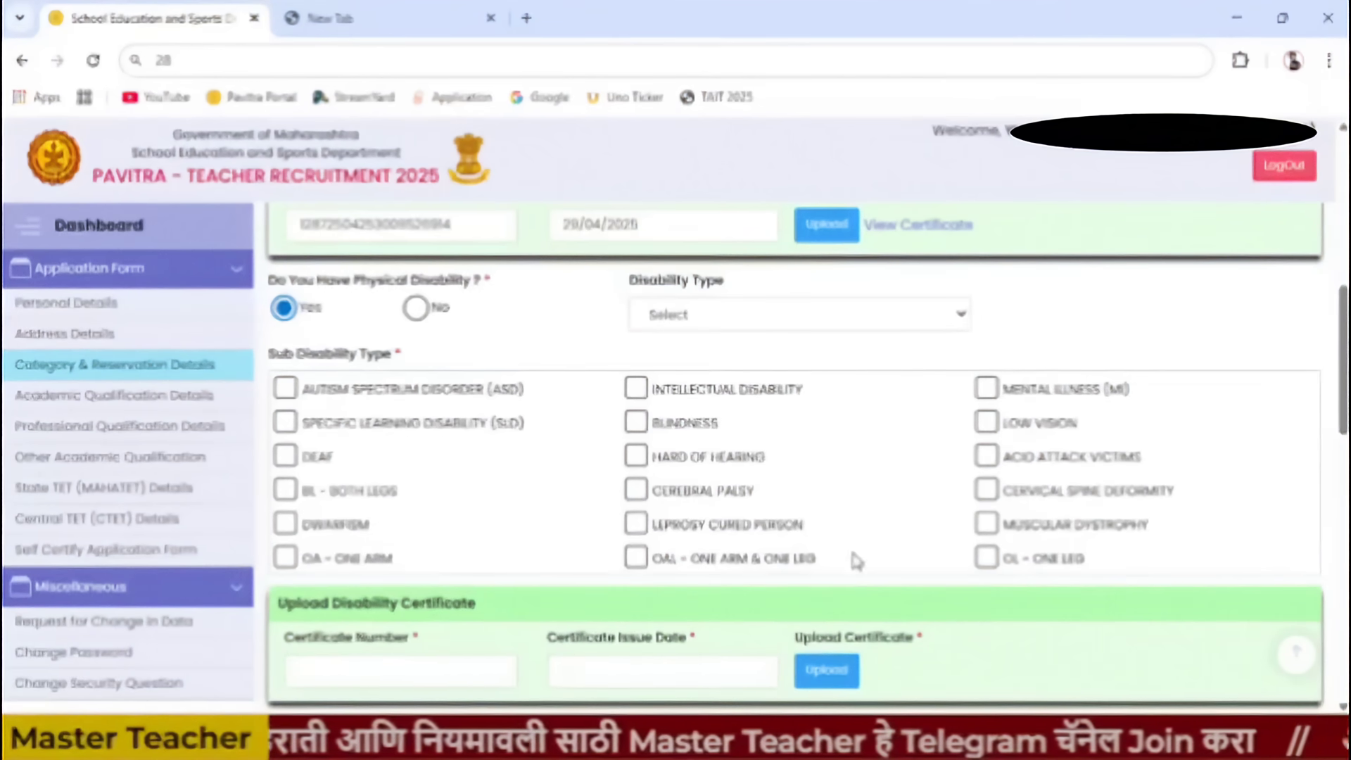
{"action": "scroll", "coordinate": [551, 612], "scroll_direction": "down", "scroll_amount": 3}
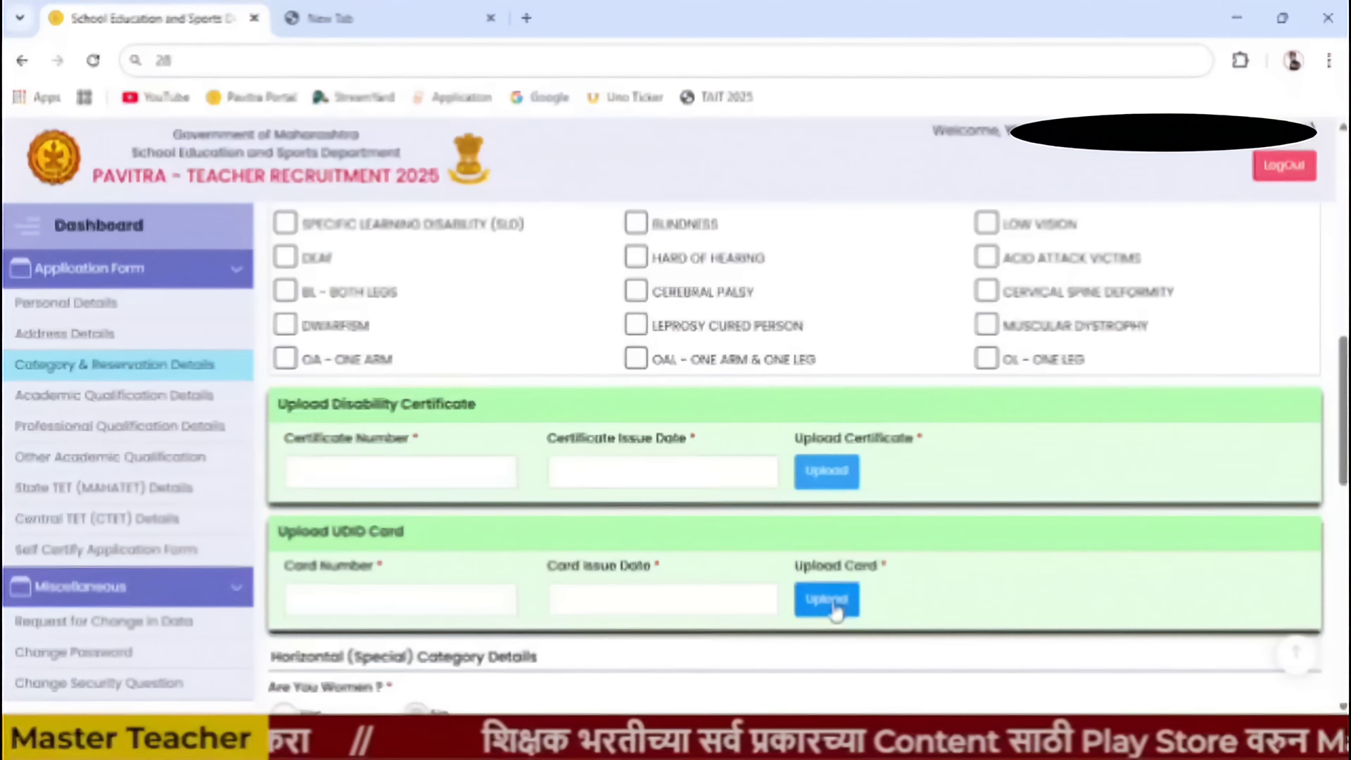
{"action": "scroll", "coordinate": [875, 555], "scroll_direction": "up", "scroll_amount": 5}
{"action": "scroll", "coordinate": [876, 559], "scroll_direction": "down", "scroll_amount": 4}
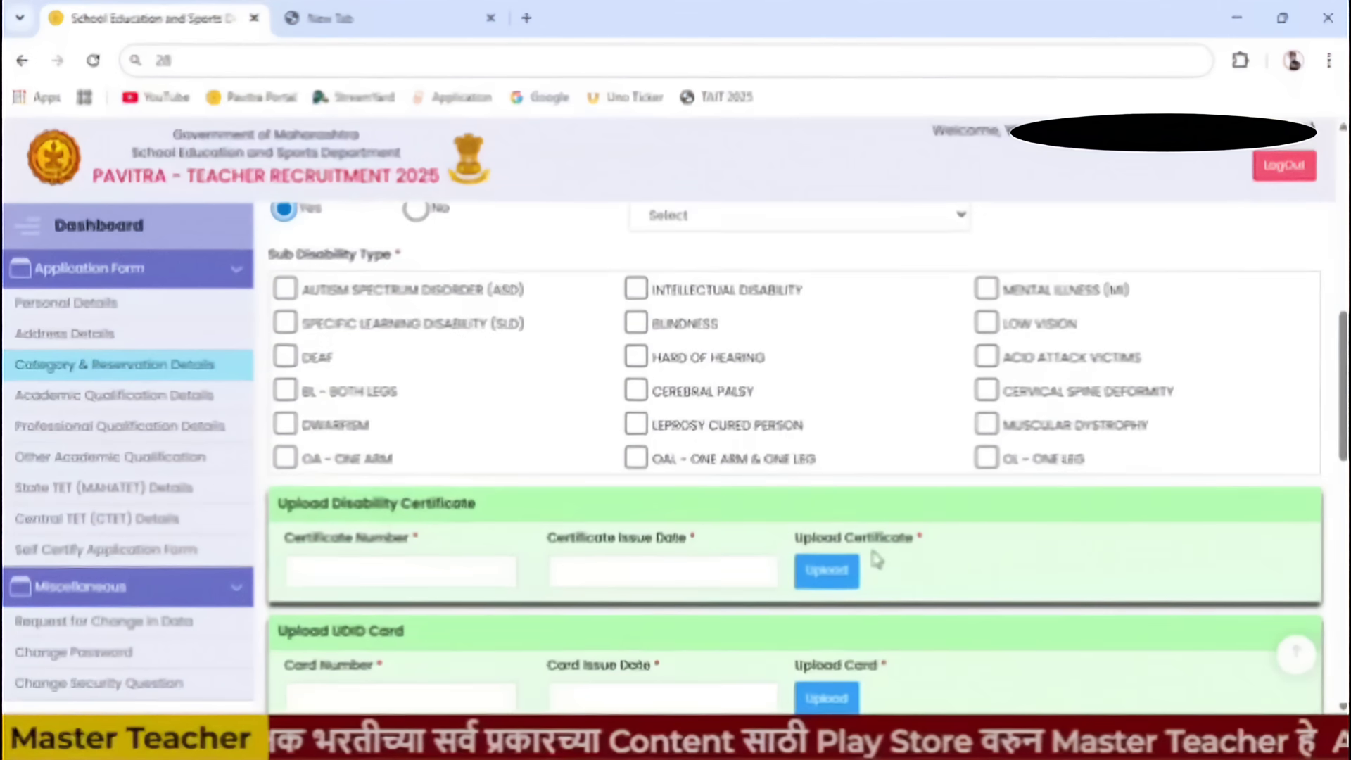
{"action": "scroll", "coordinate": [875, 561], "scroll_direction": "down", "scroll_amount": 1}
{"action": "scroll", "coordinate": [872, 563], "scroll_direction": "up", "scroll_amount": 4}
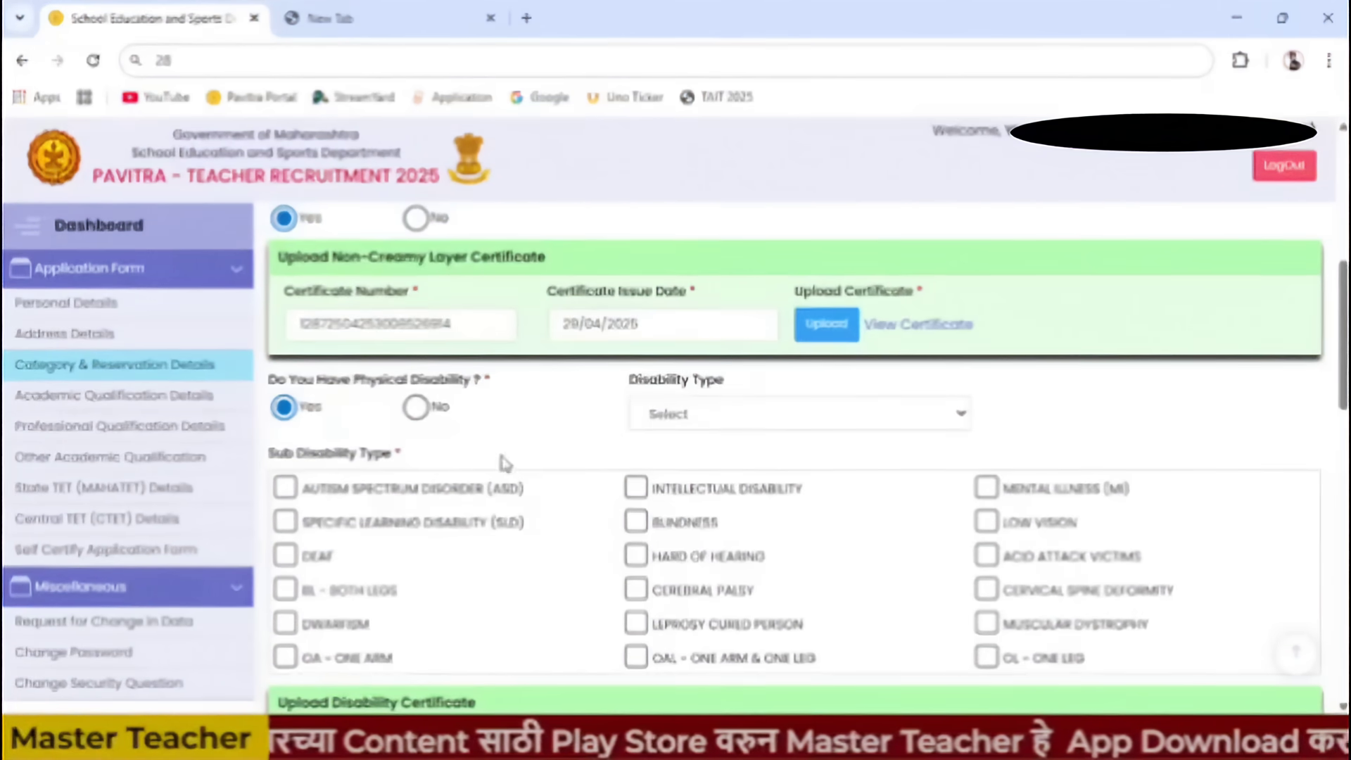
{"action": "left_click", "coordinate": [726, 425]}
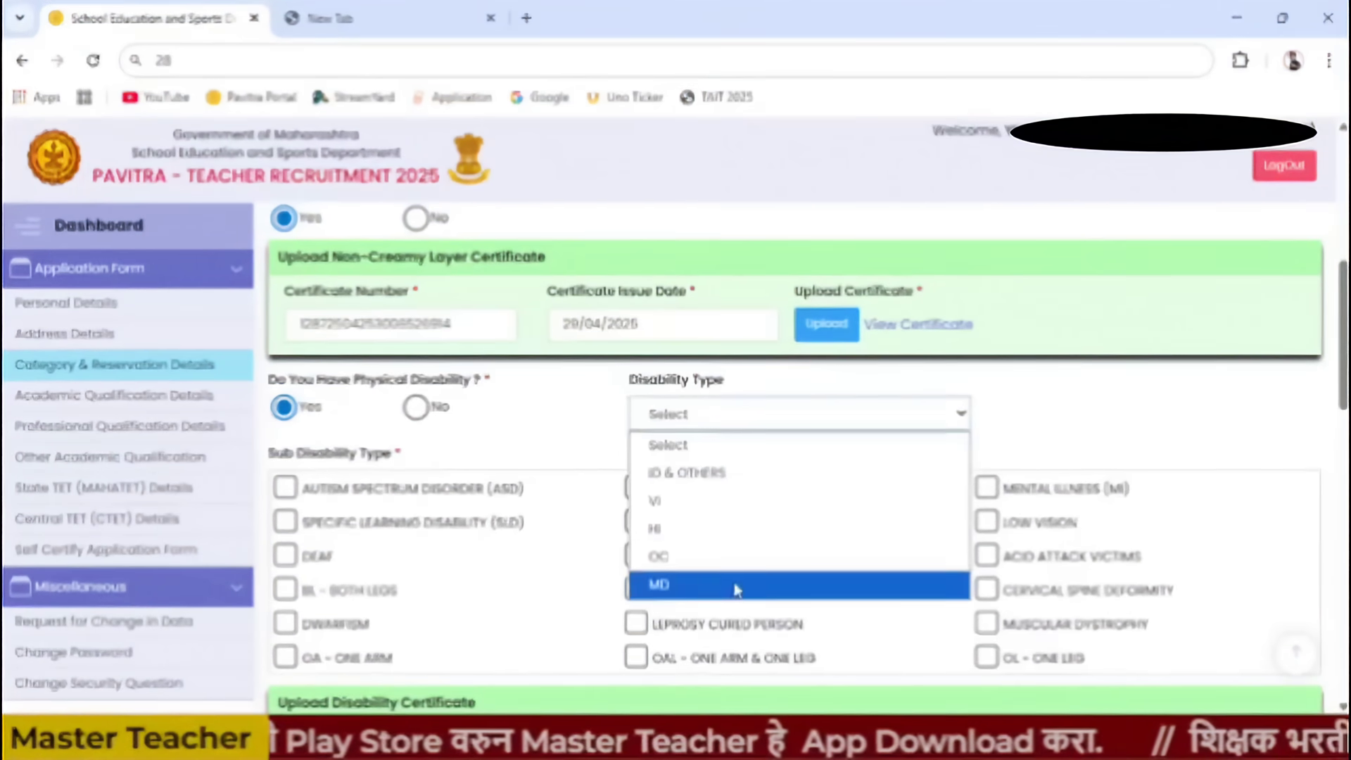
{"action": "left_click", "coordinate": [1053, 394]}
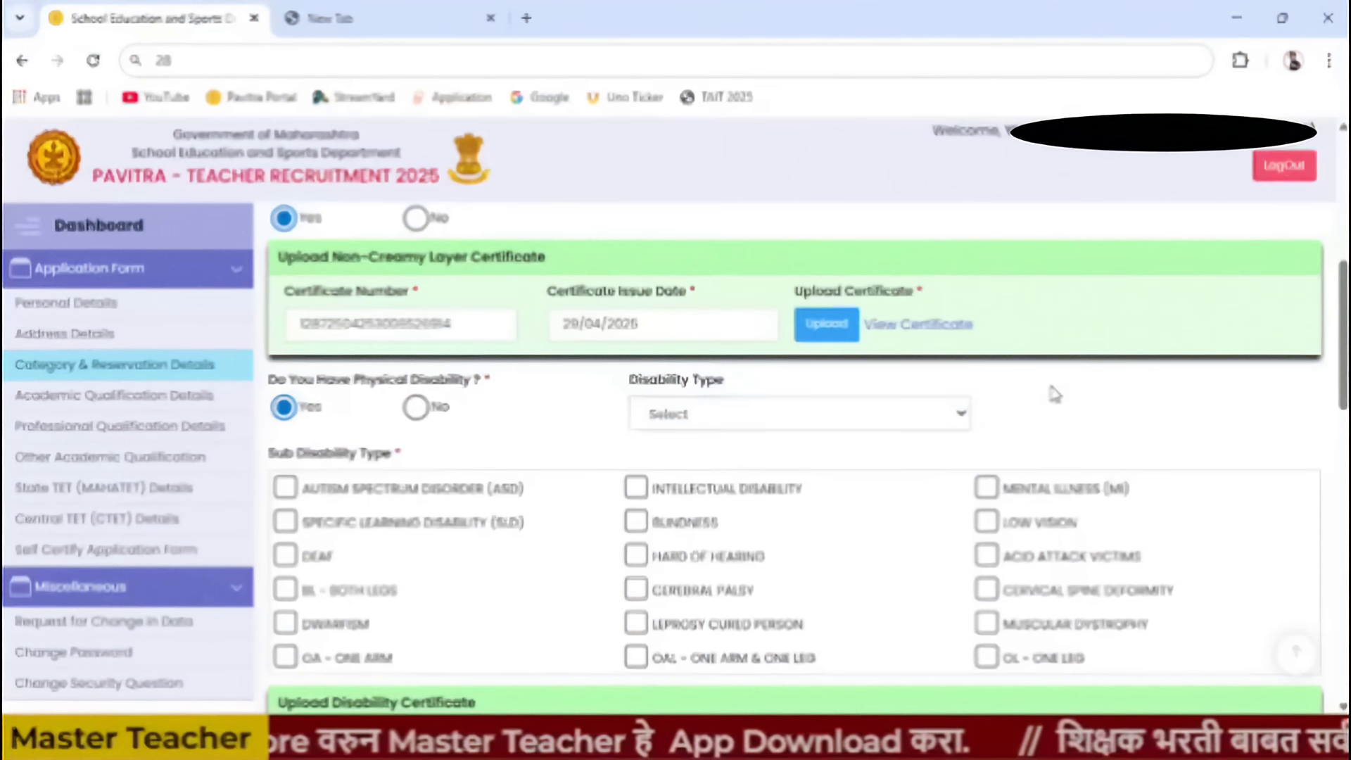
{"action": "left_click", "coordinate": [416, 408]}
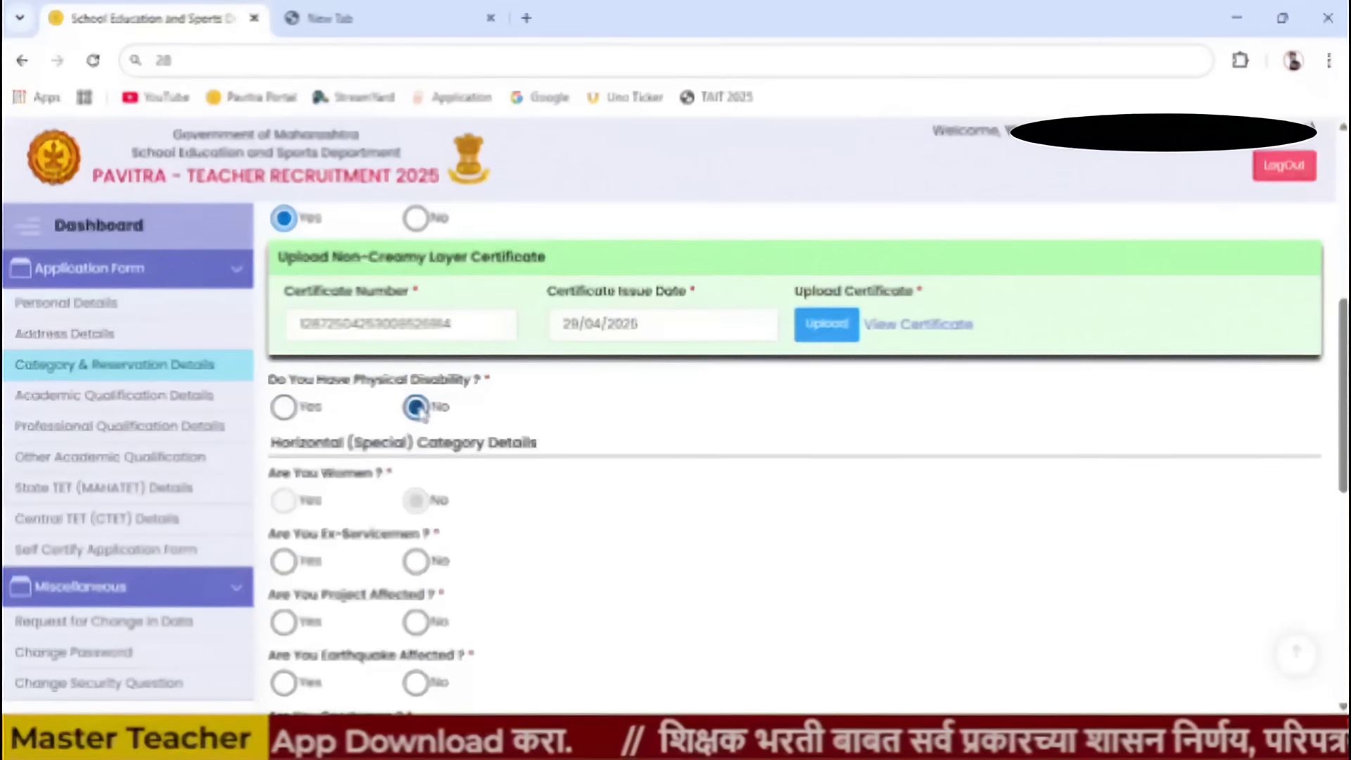
{"action": "scroll", "coordinate": [571, 502], "scroll_direction": "down", "scroll_amount": 1}
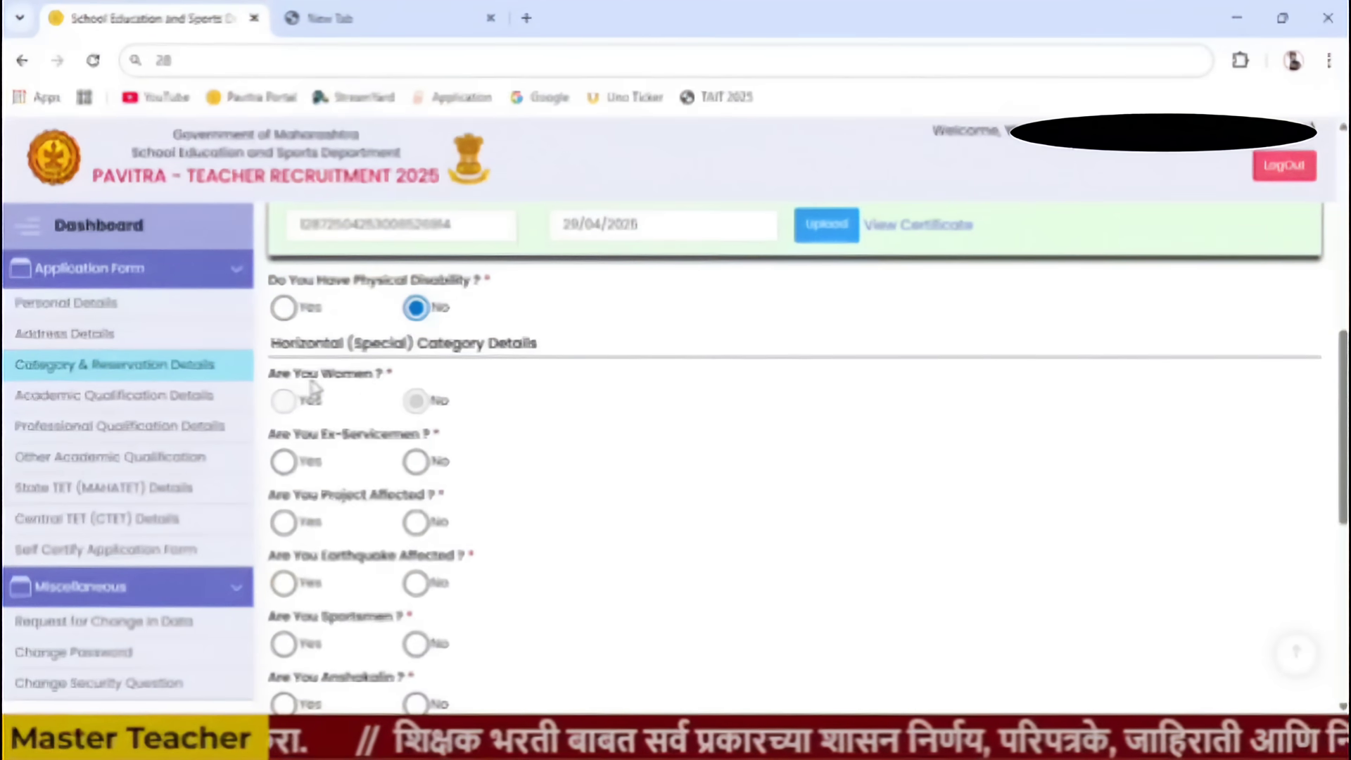
{"action": "scroll", "coordinate": [431, 408], "scroll_direction": "down", "scroll_amount": 1}
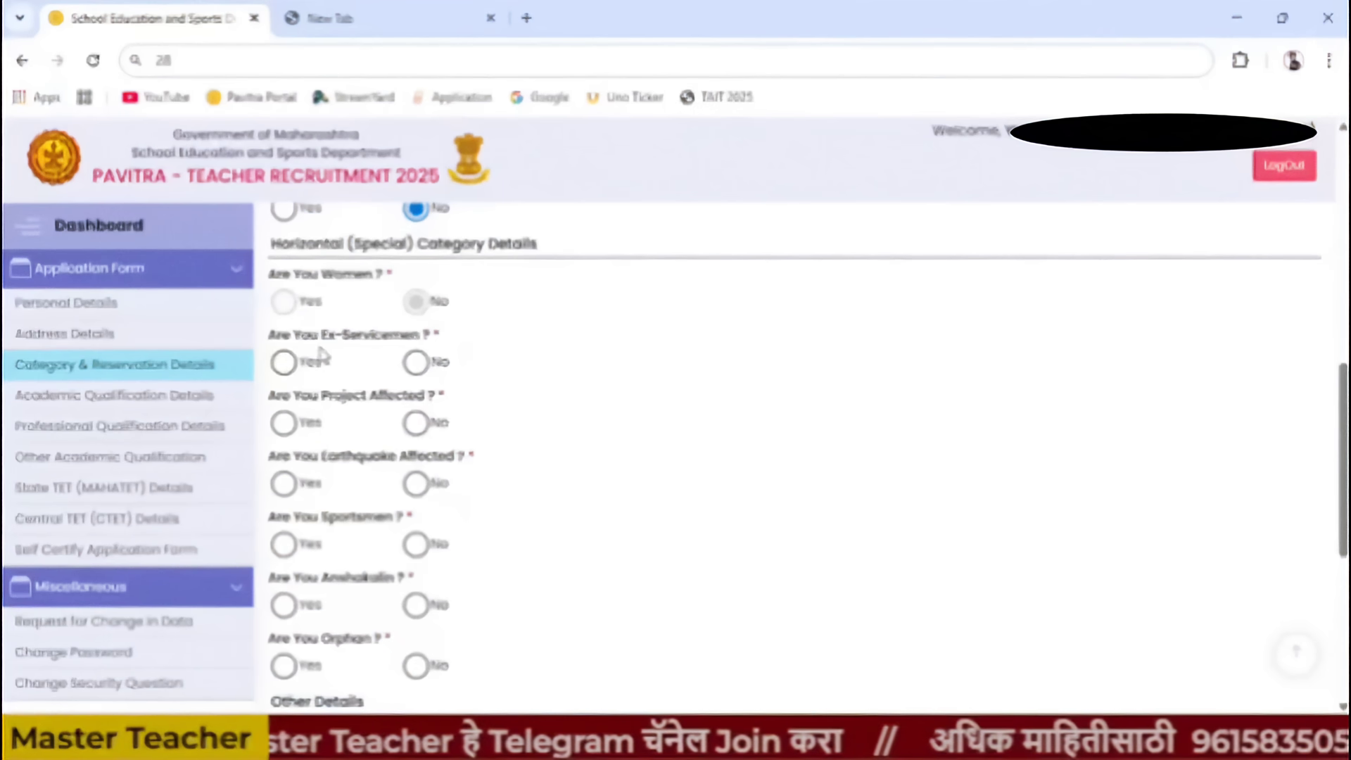
- Answer No to the Ex-Servicemen and Project Affected questions
{"action": "left_click", "coordinate": [417, 363]}
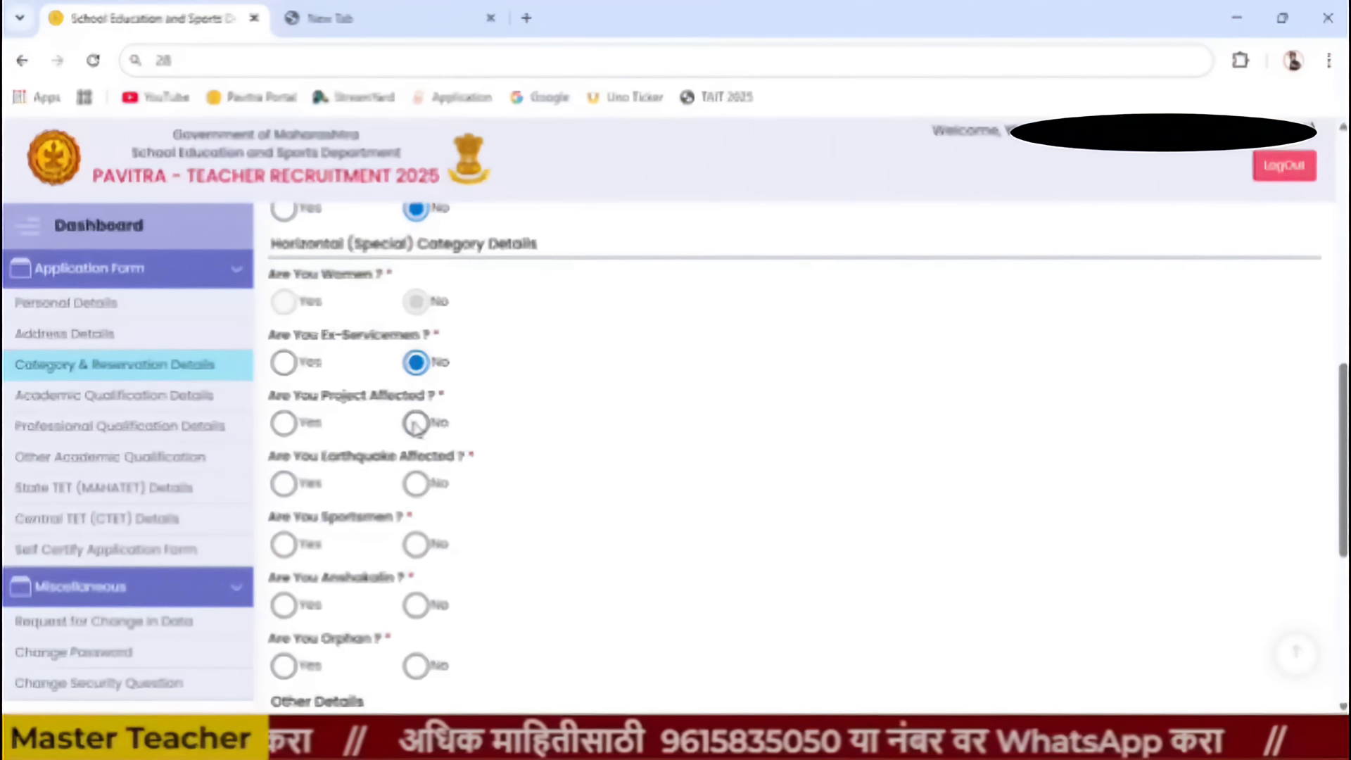
{"action": "left_click", "coordinate": [417, 425]}
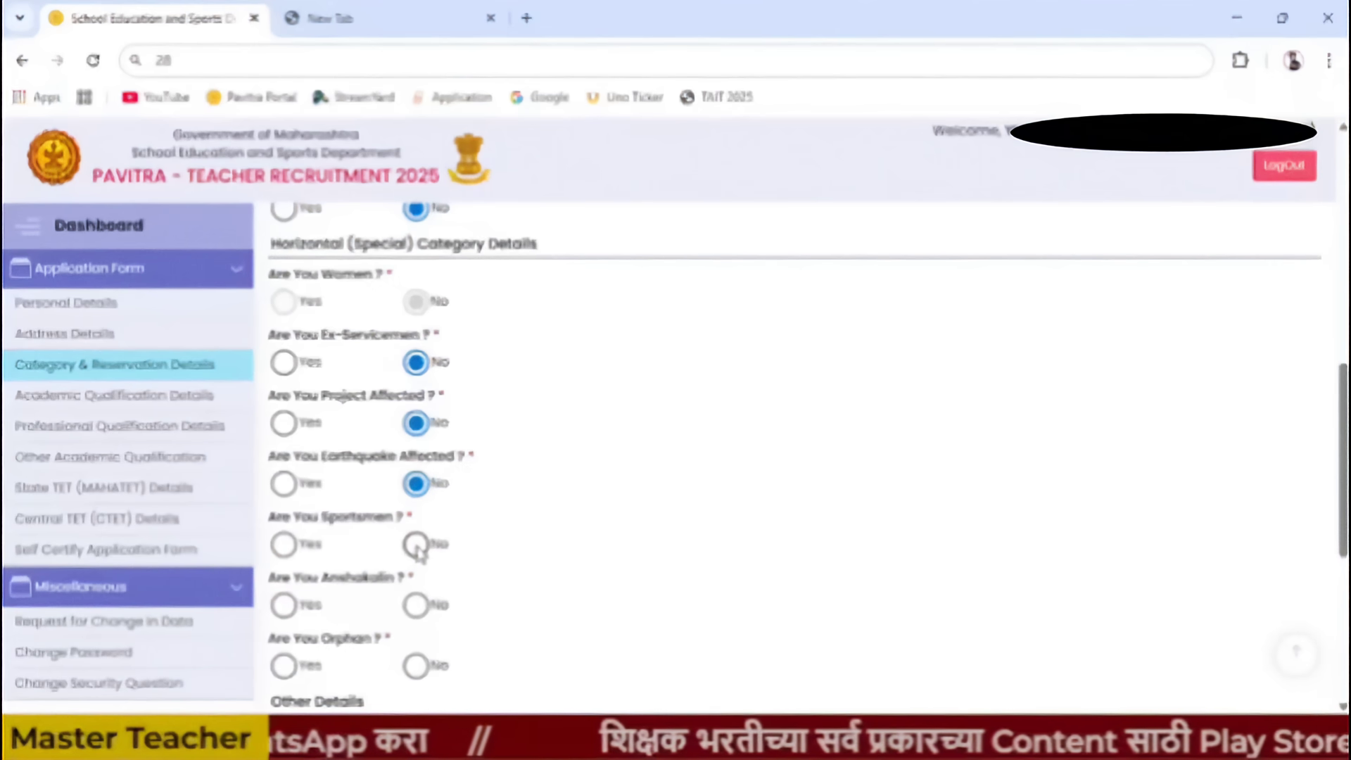
{"action": "scroll", "coordinate": [435, 547], "scroll_direction": "down", "scroll_amount": 3}
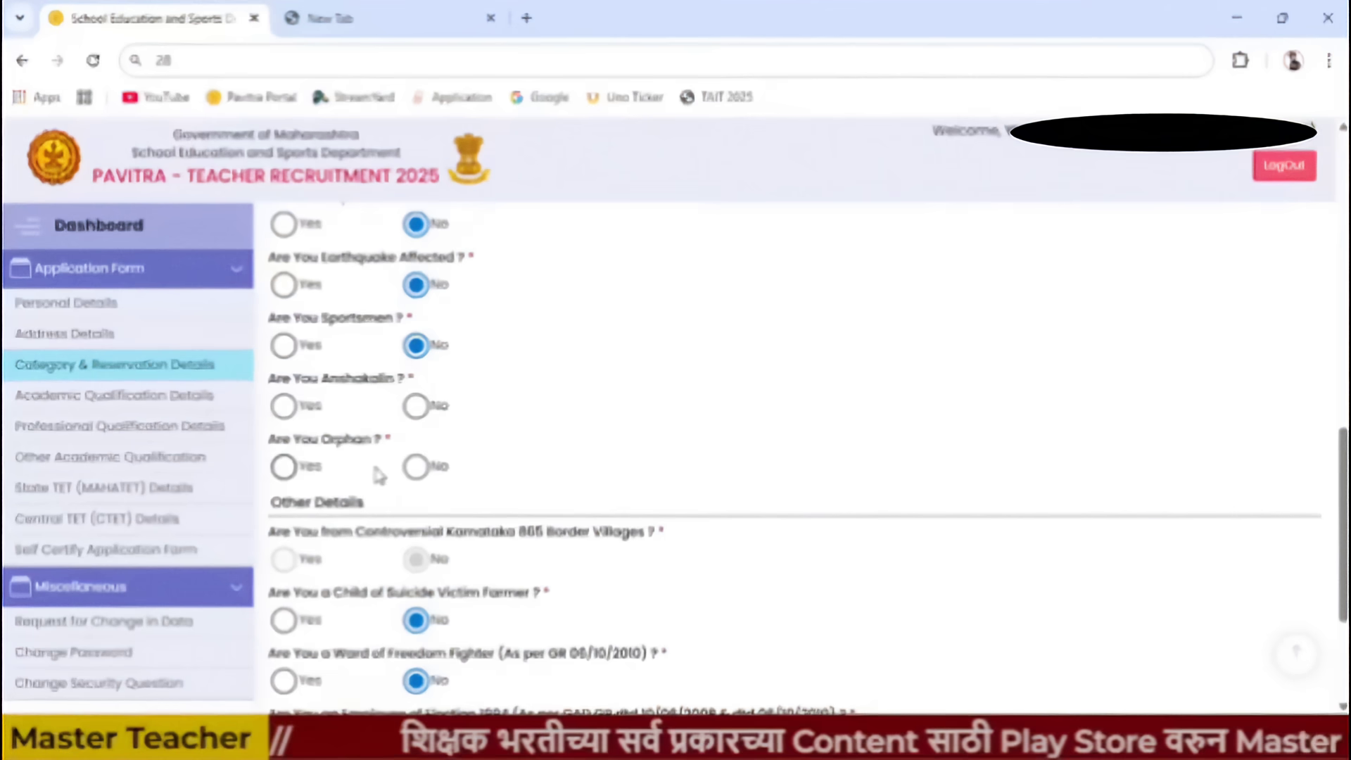
- Answer No to the Sportsmen and Anshakalin questions and scroll to the end of the form
{"action": "left_click", "coordinate": [283, 345]}
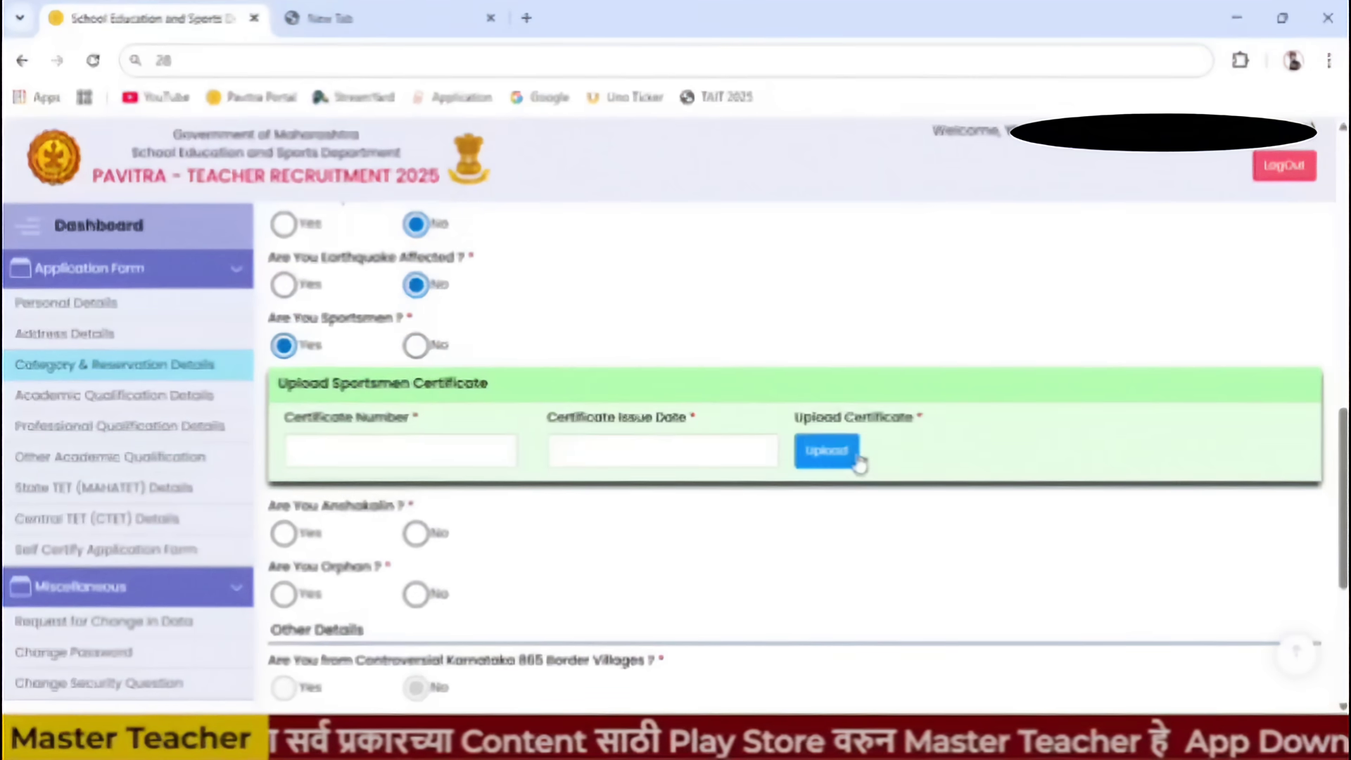
{"action": "left_click", "coordinate": [416, 345]}
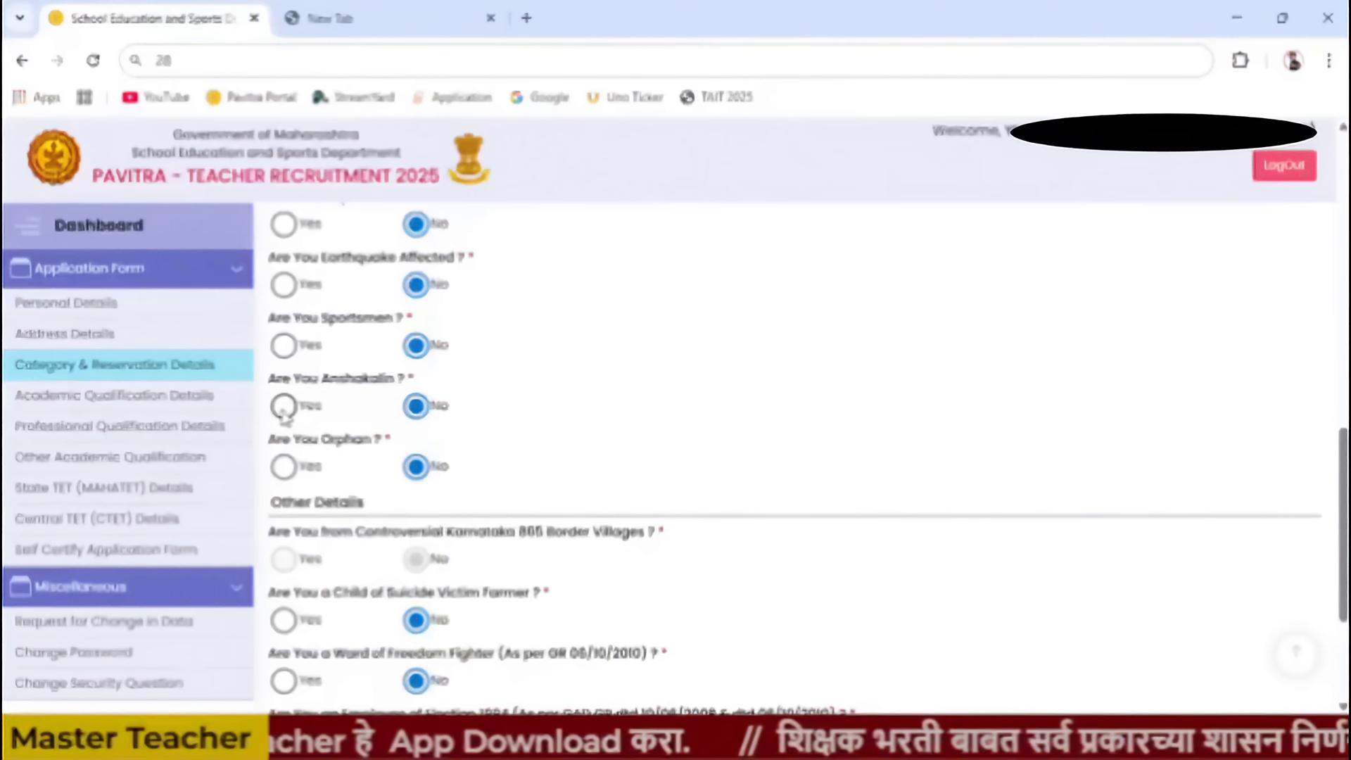
{"action": "left_click", "coordinate": [283, 405]}
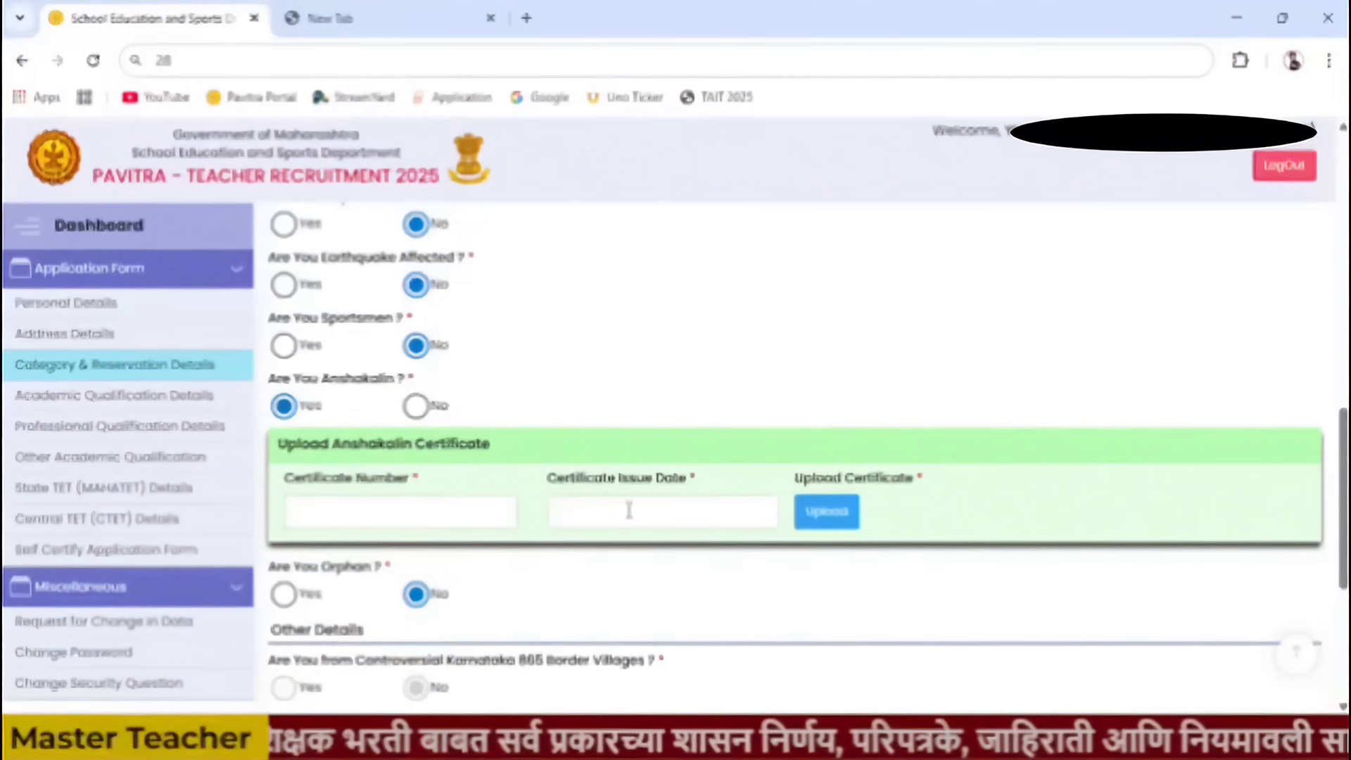
{"action": "left_click", "coordinate": [417, 412]}
{"action": "scroll", "coordinate": [501, 526], "scroll_direction": "down", "scroll_amount": 1}
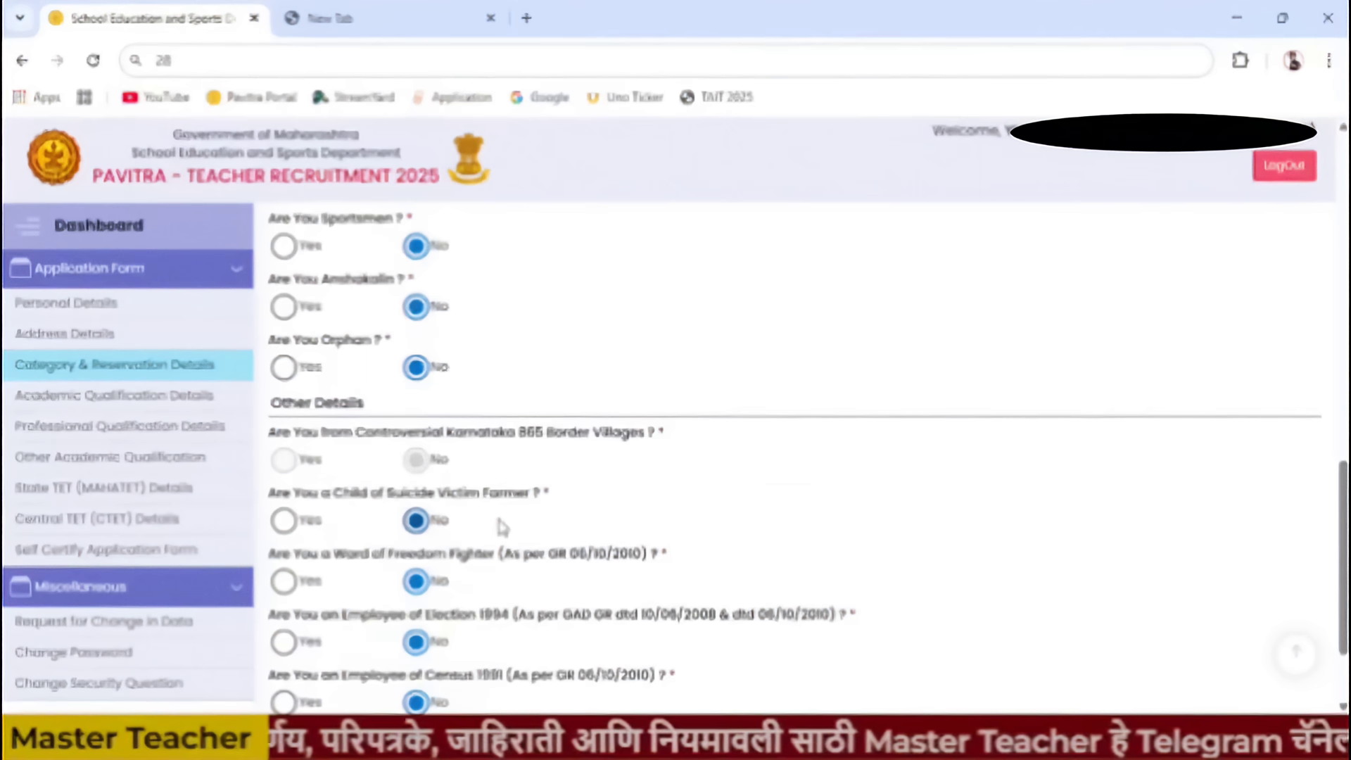
{"action": "scroll", "coordinate": [501, 526], "scroll_direction": "down", "scroll_amount": 1}
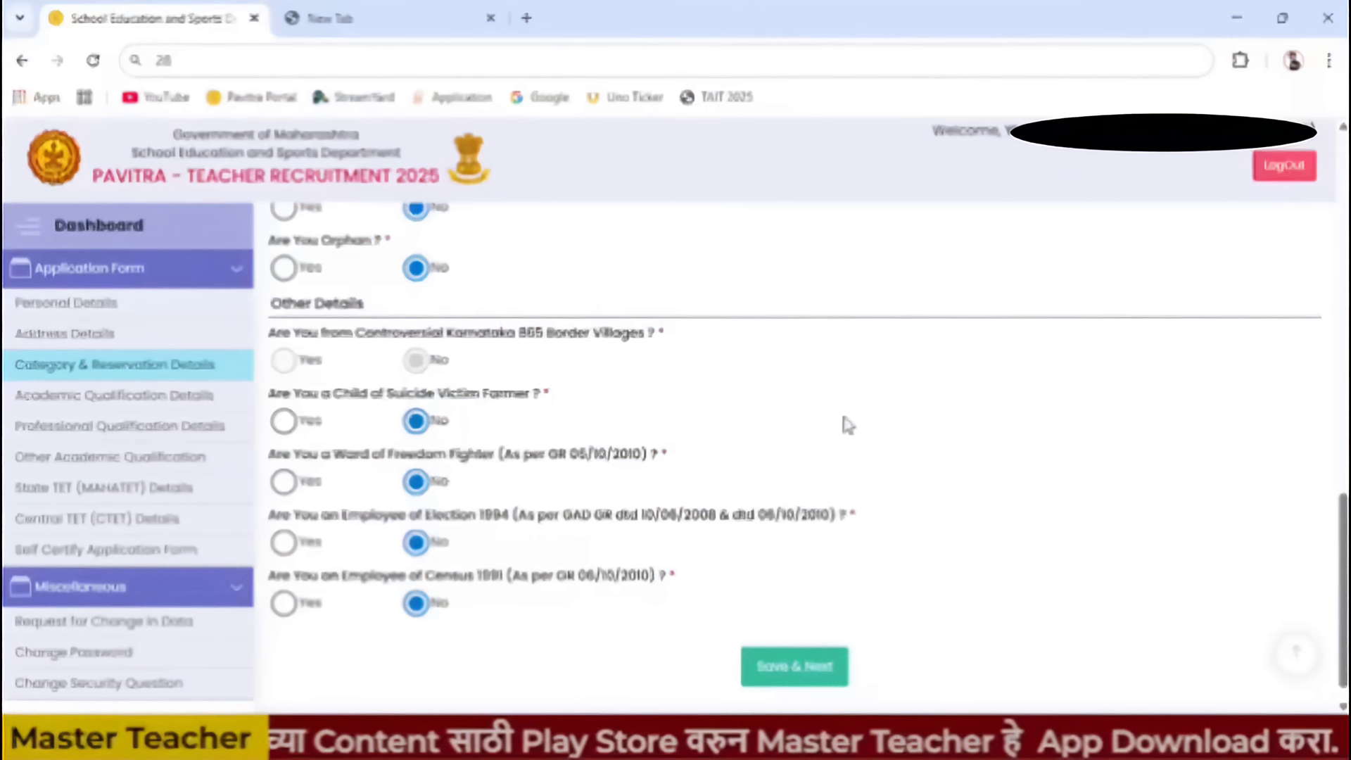
{"action": "scroll", "coordinate": [847, 425], "scroll_direction": "down", "scroll_amount": 1}
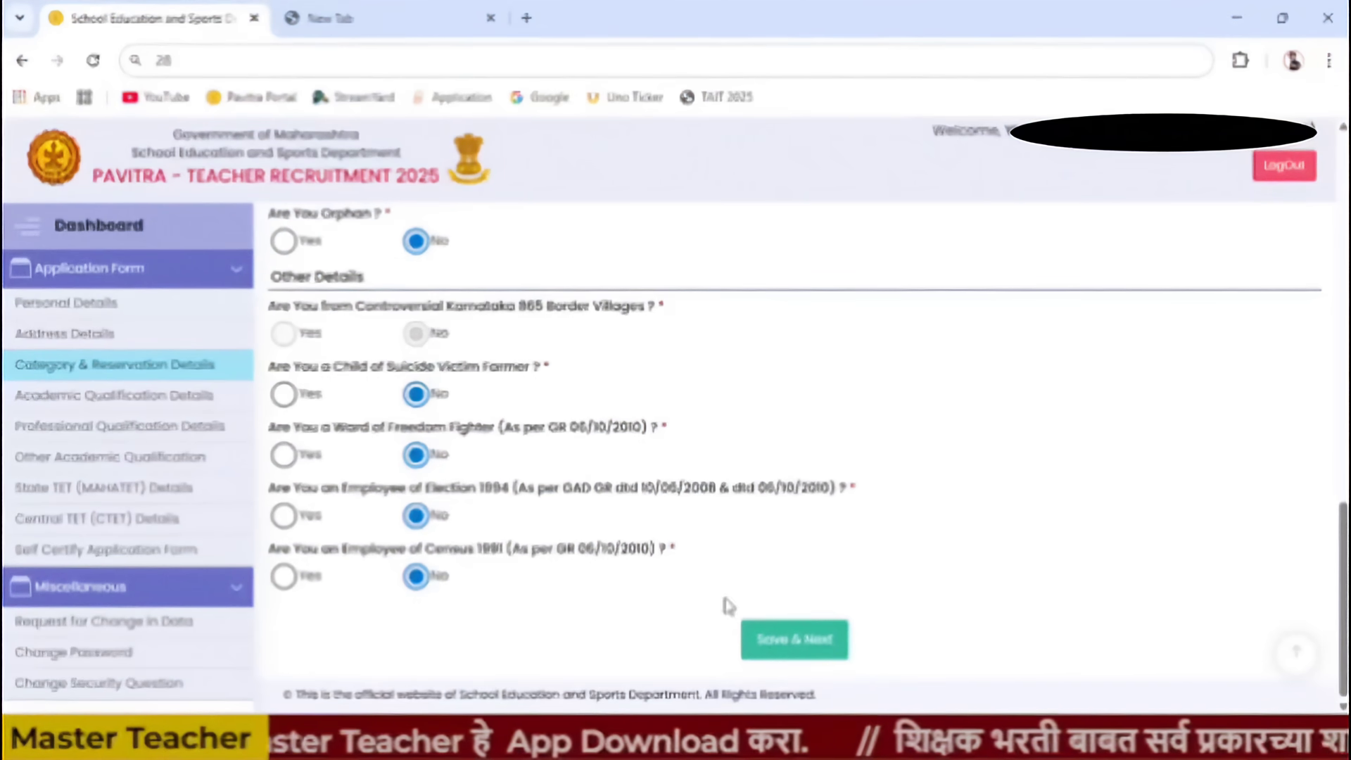
- Save the category details and start an SSC (Std. 10th) qualification entry
{"action": "left_click", "coordinate": [806, 651]}
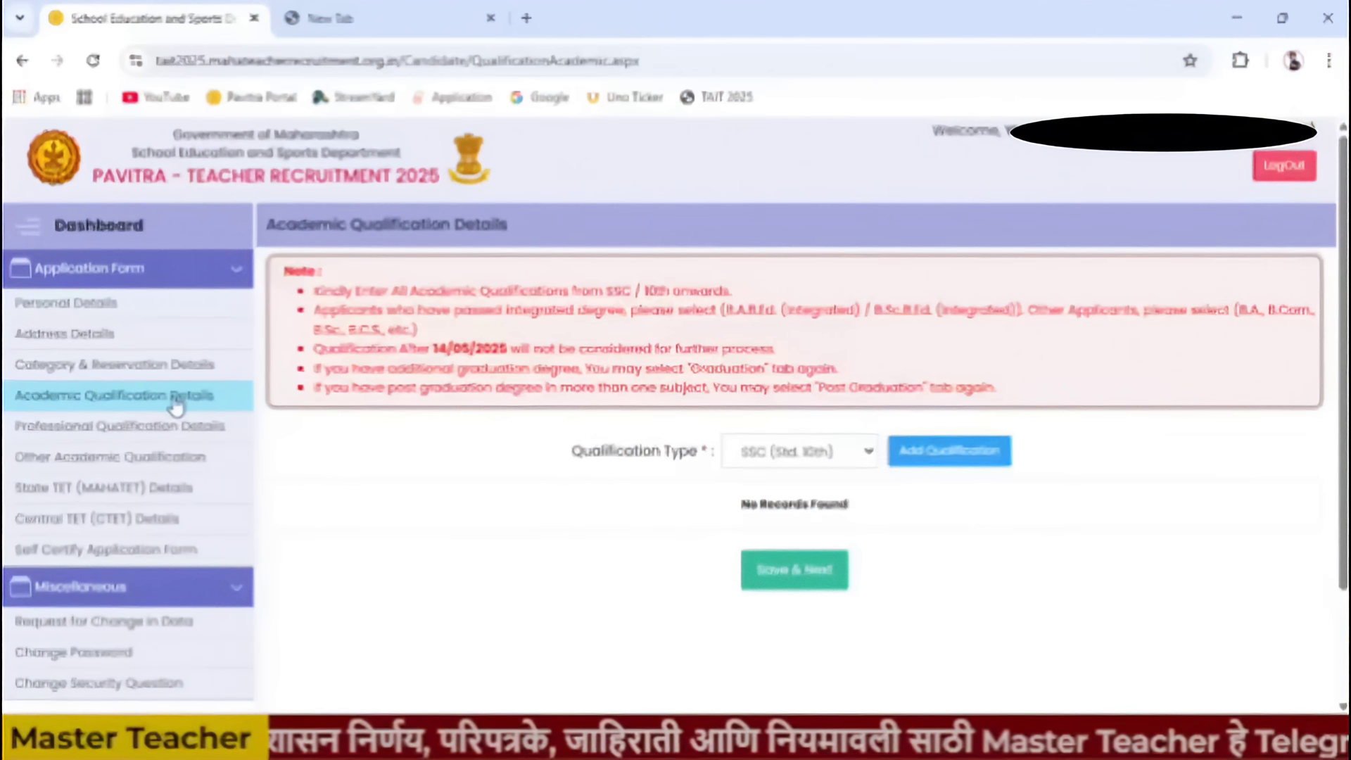
{"action": "left_click", "coordinate": [860, 452]}
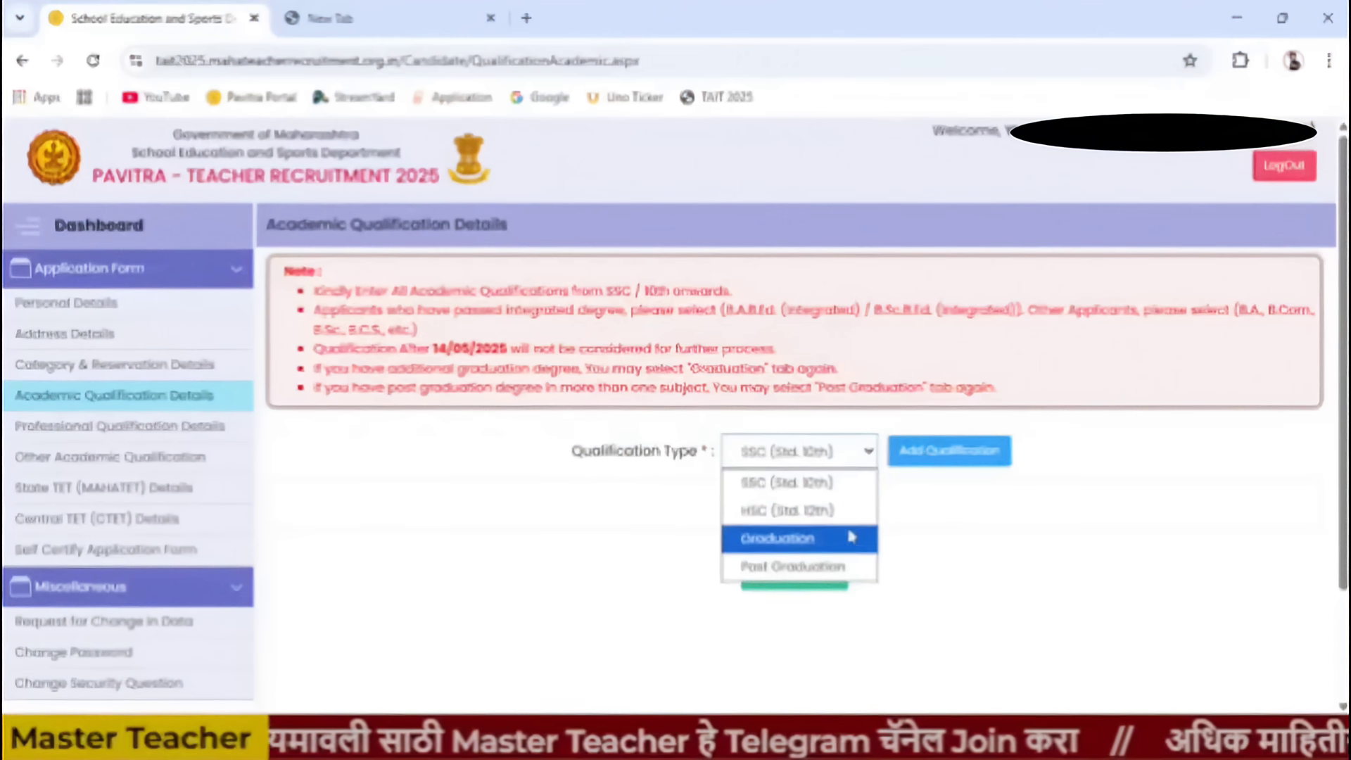
{"action": "left_click", "coordinate": [1004, 587]}
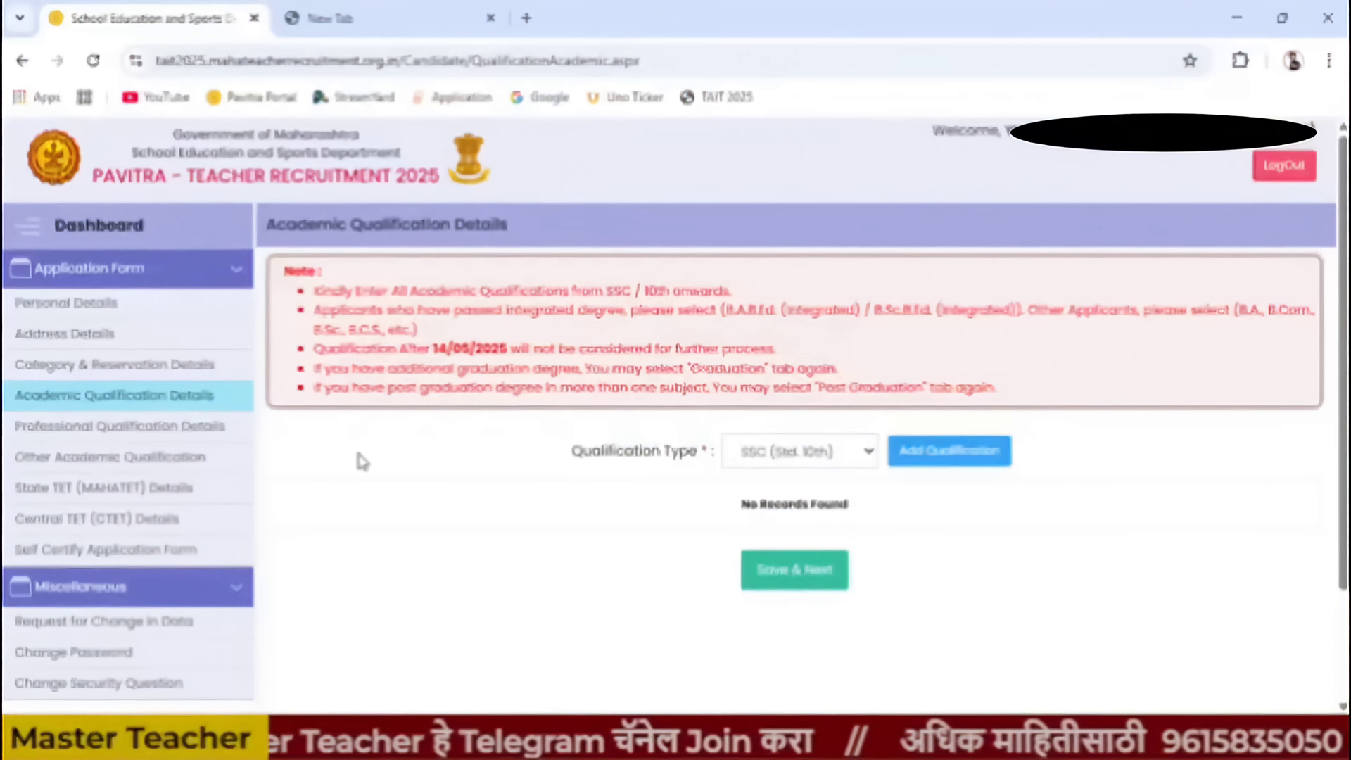
{"action": "left_click", "coordinate": [937, 455]}
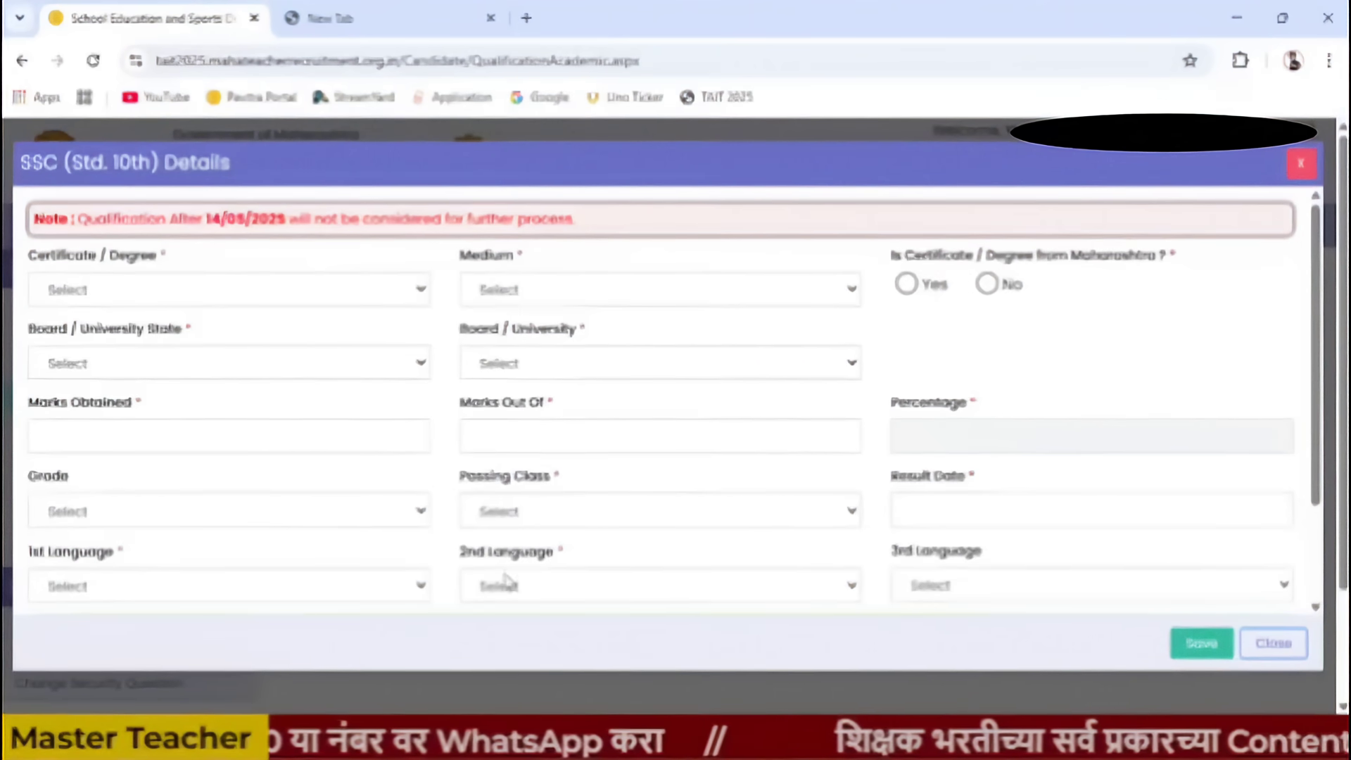
- Fill the SSC form with S.S.C., Marathi medium, from Maharashtra, Maharashtra State Board
{"action": "left_click", "coordinate": [238, 291]}
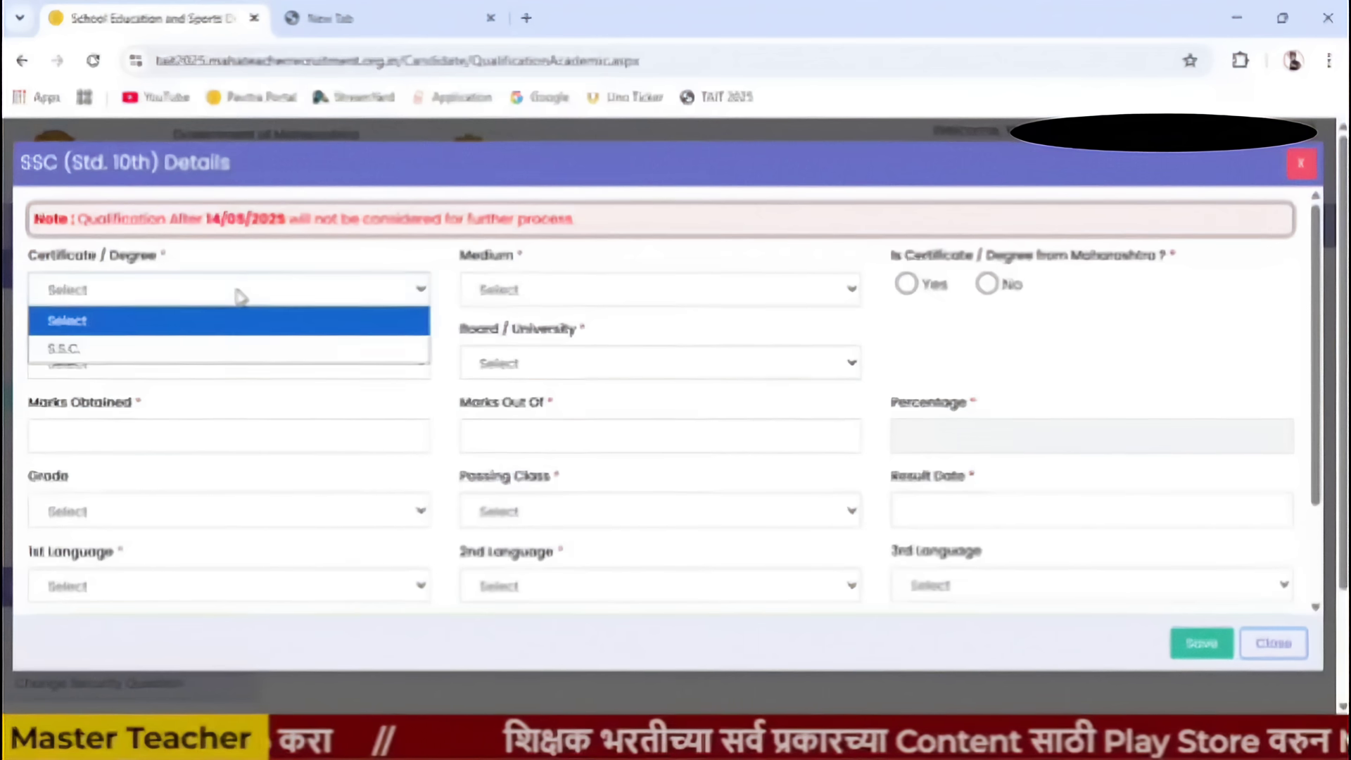
{"action": "left_click", "coordinate": [199, 361]}
{"action": "left_click", "coordinate": [517, 291]}
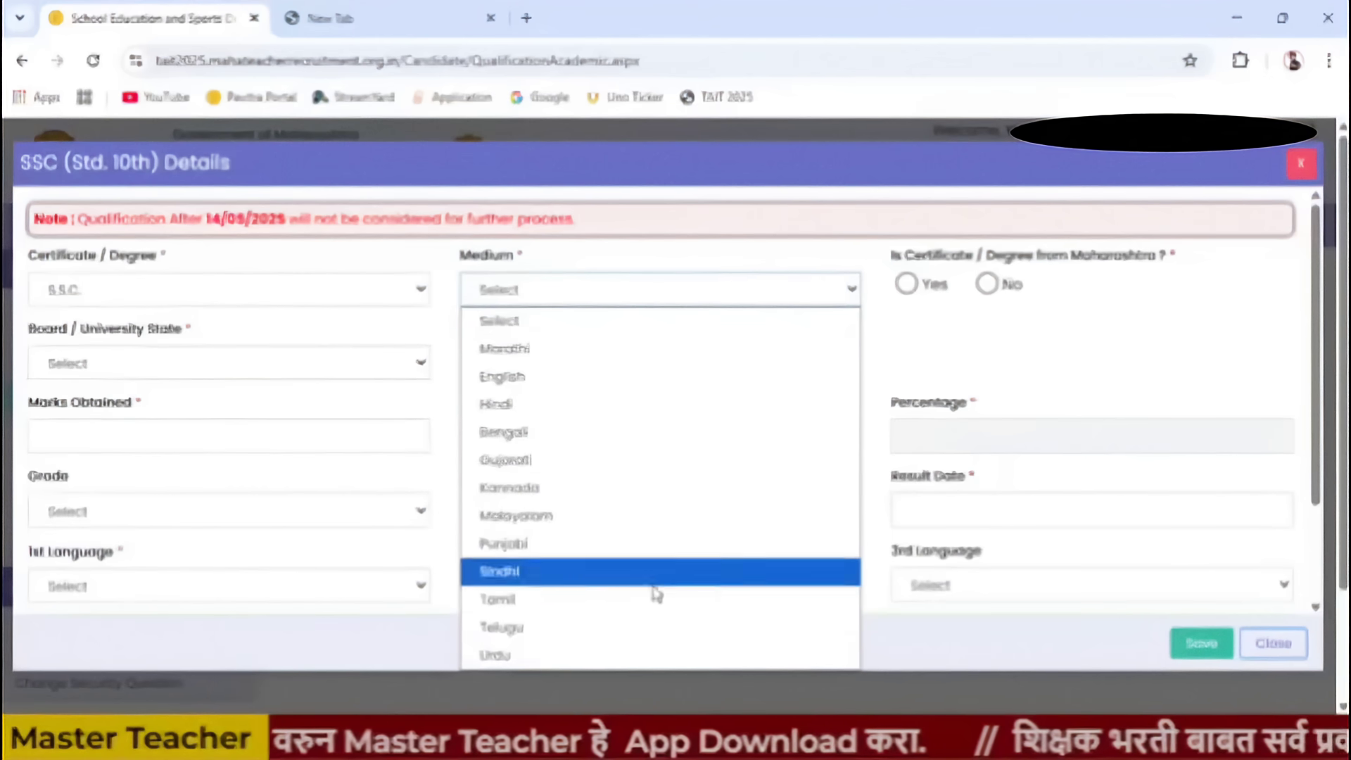
{"action": "left_click", "coordinate": [677, 352]}
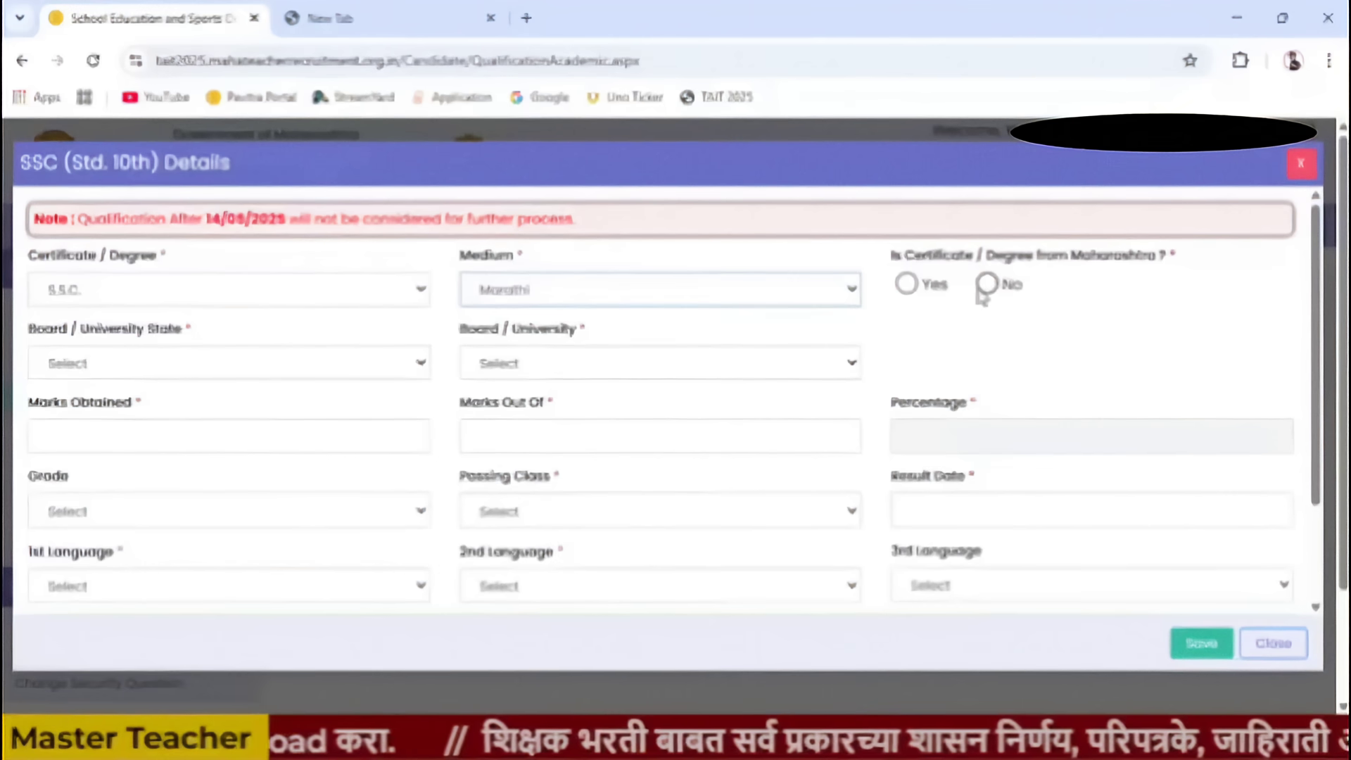
{"action": "left_click", "coordinate": [906, 284]}
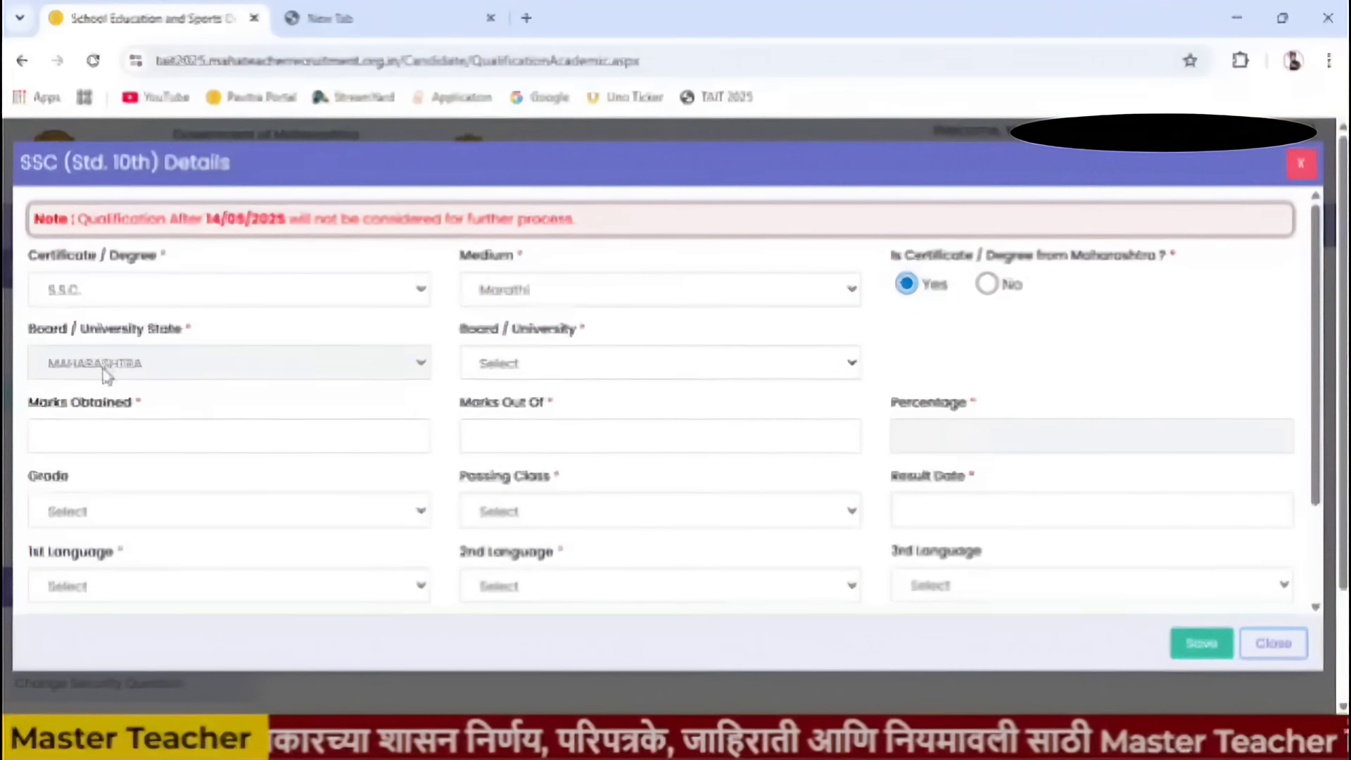
{"action": "left_click", "coordinate": [538, 374]}
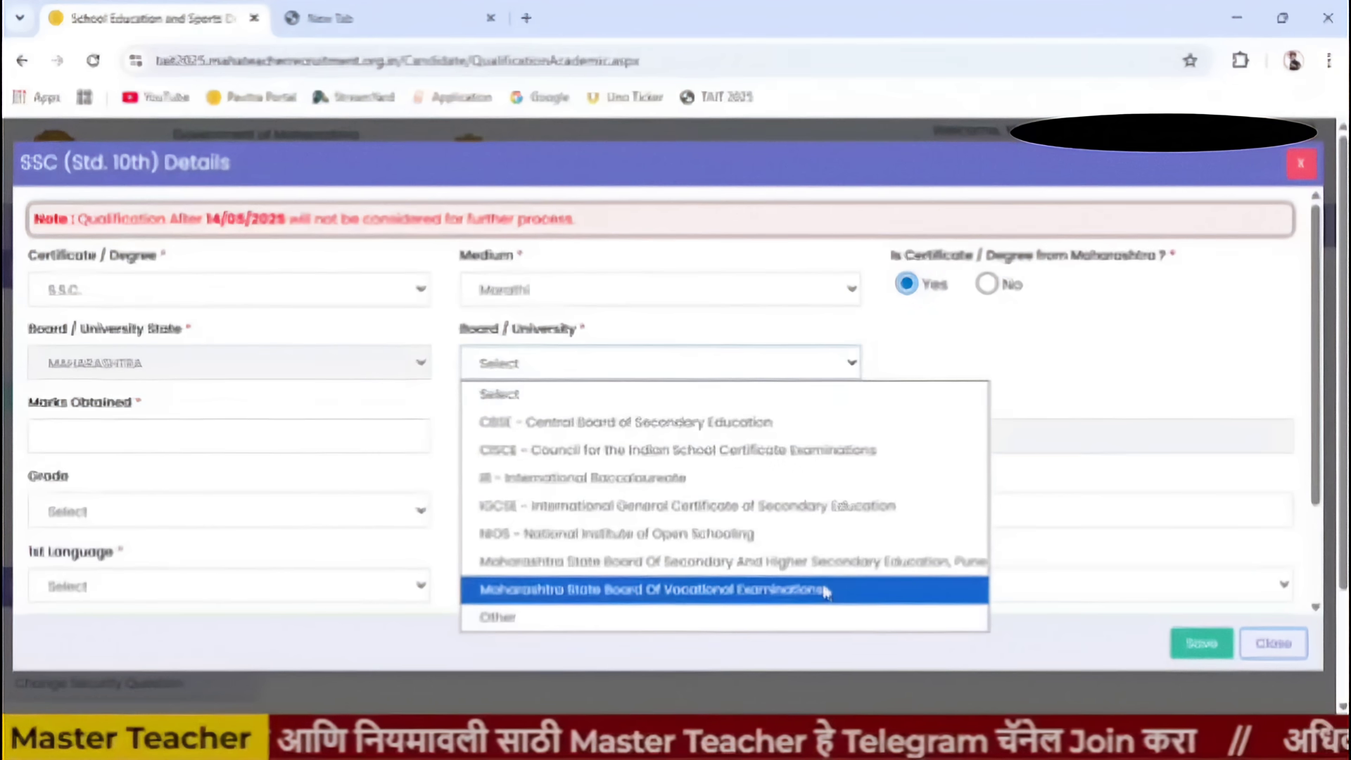
{"action": "left_click", "coordinate": [786, 563]}
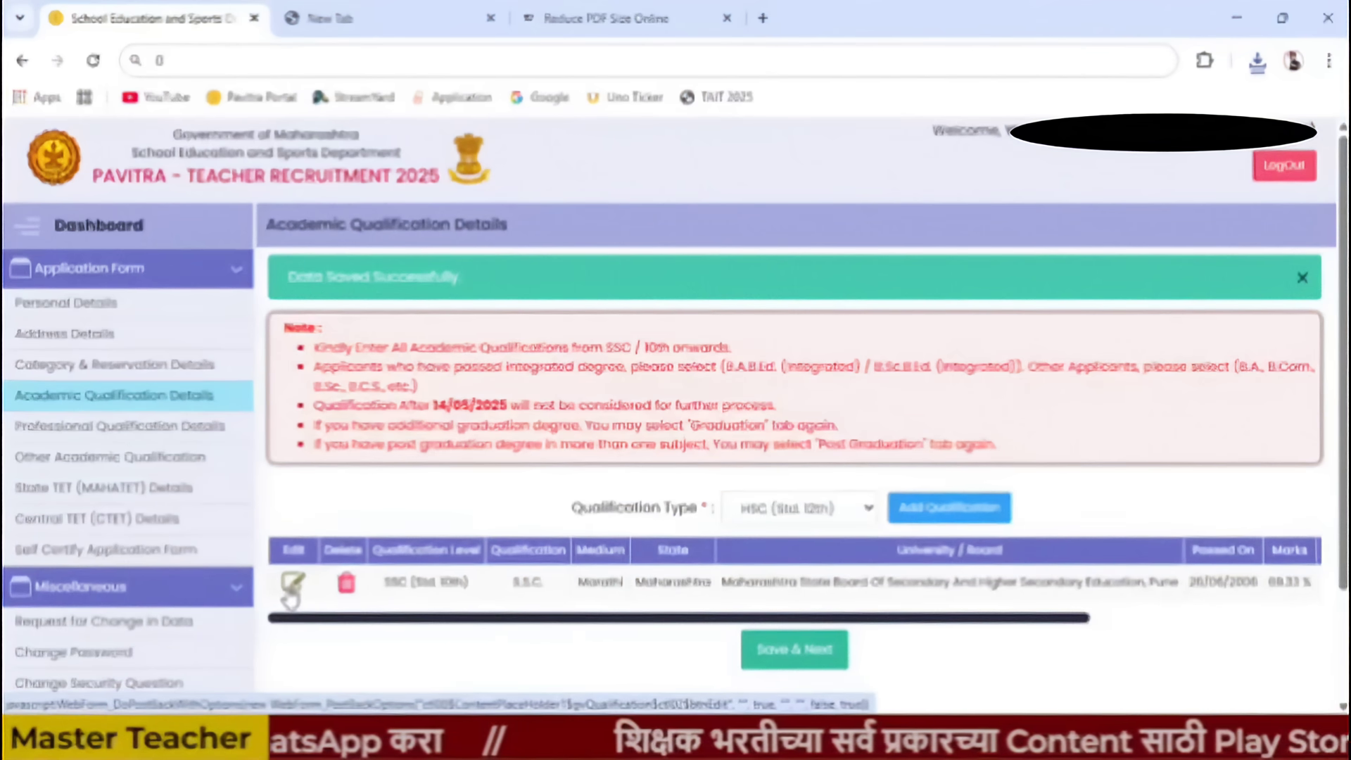
- Add an HSC (Std. 12th) qualification with H.S.C. - Arts as the certificate
{"action": "left_click", "coordinate": [823, 512]}
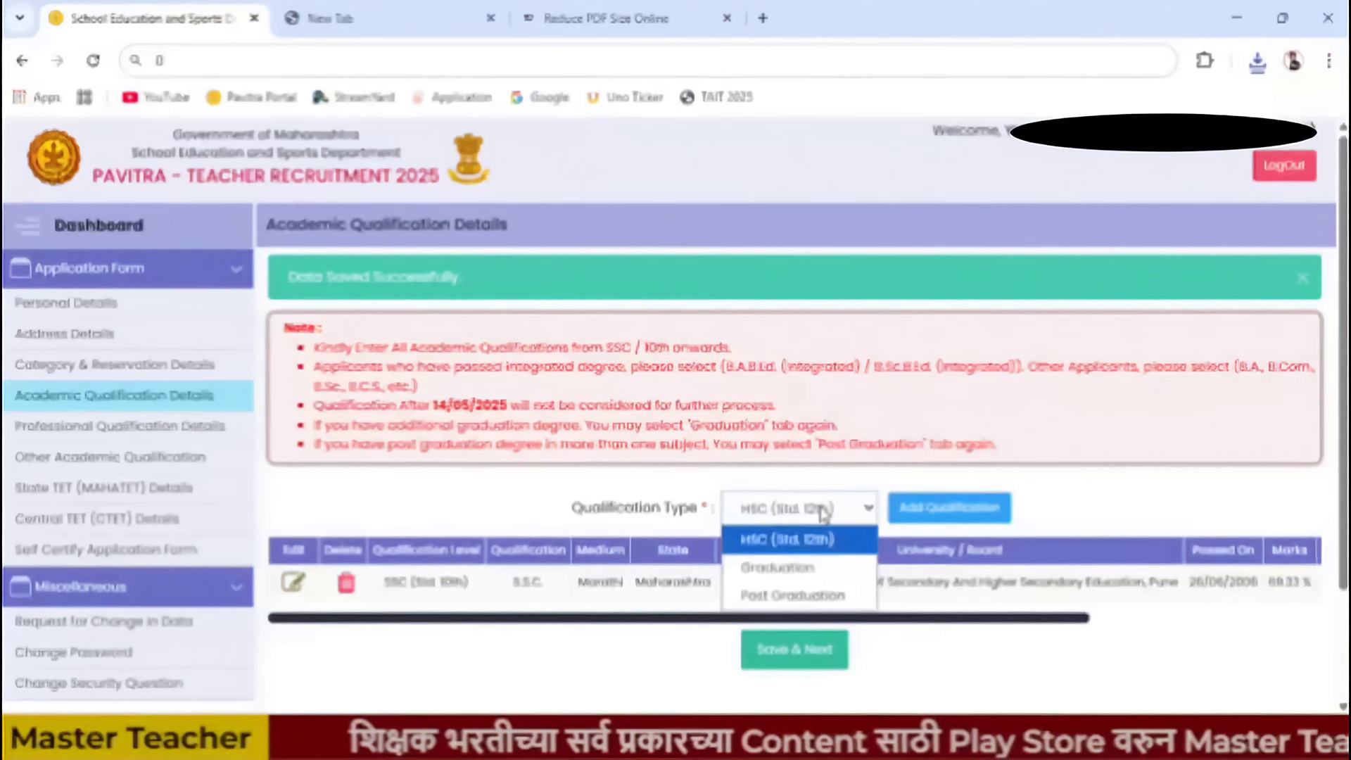
{"action": "left_click", "coordinate": [778, 551]}
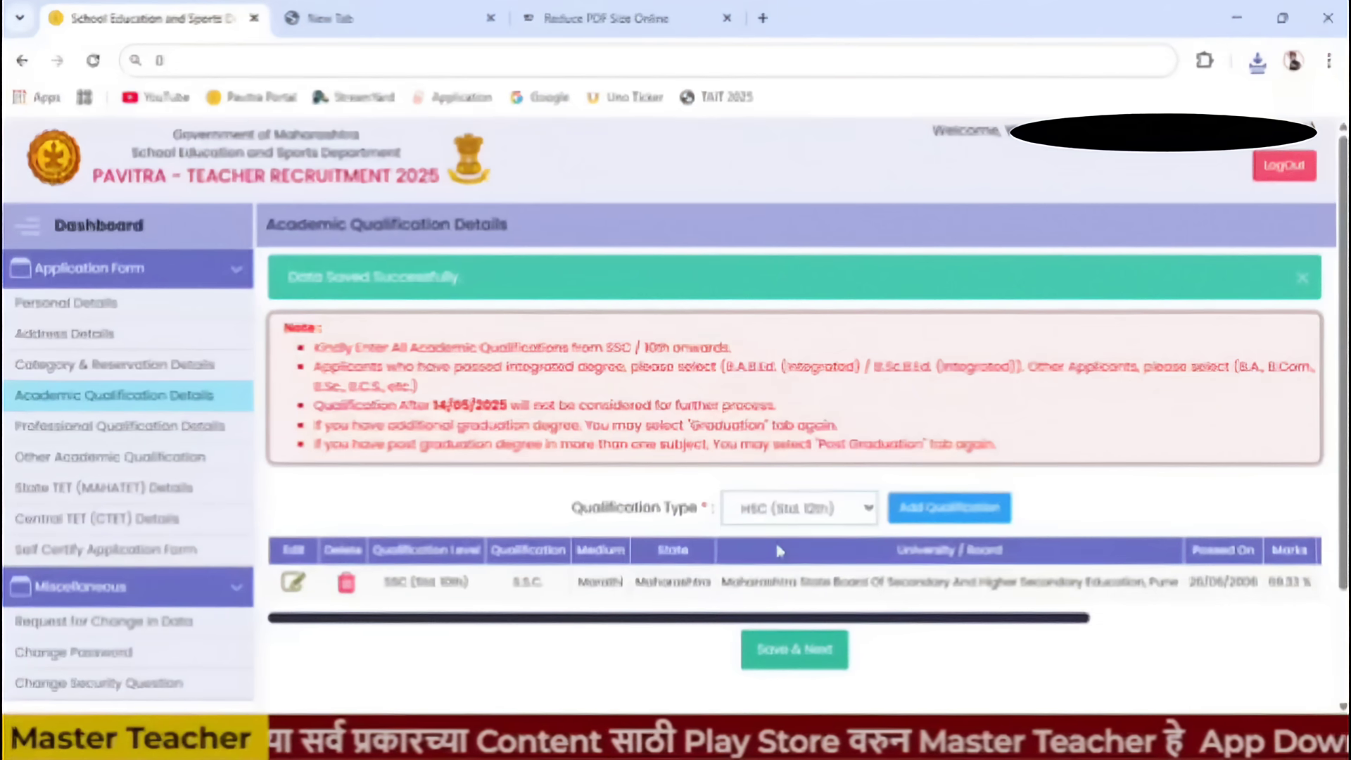
{"action": "left_click", "coordinate": [944, 512]}
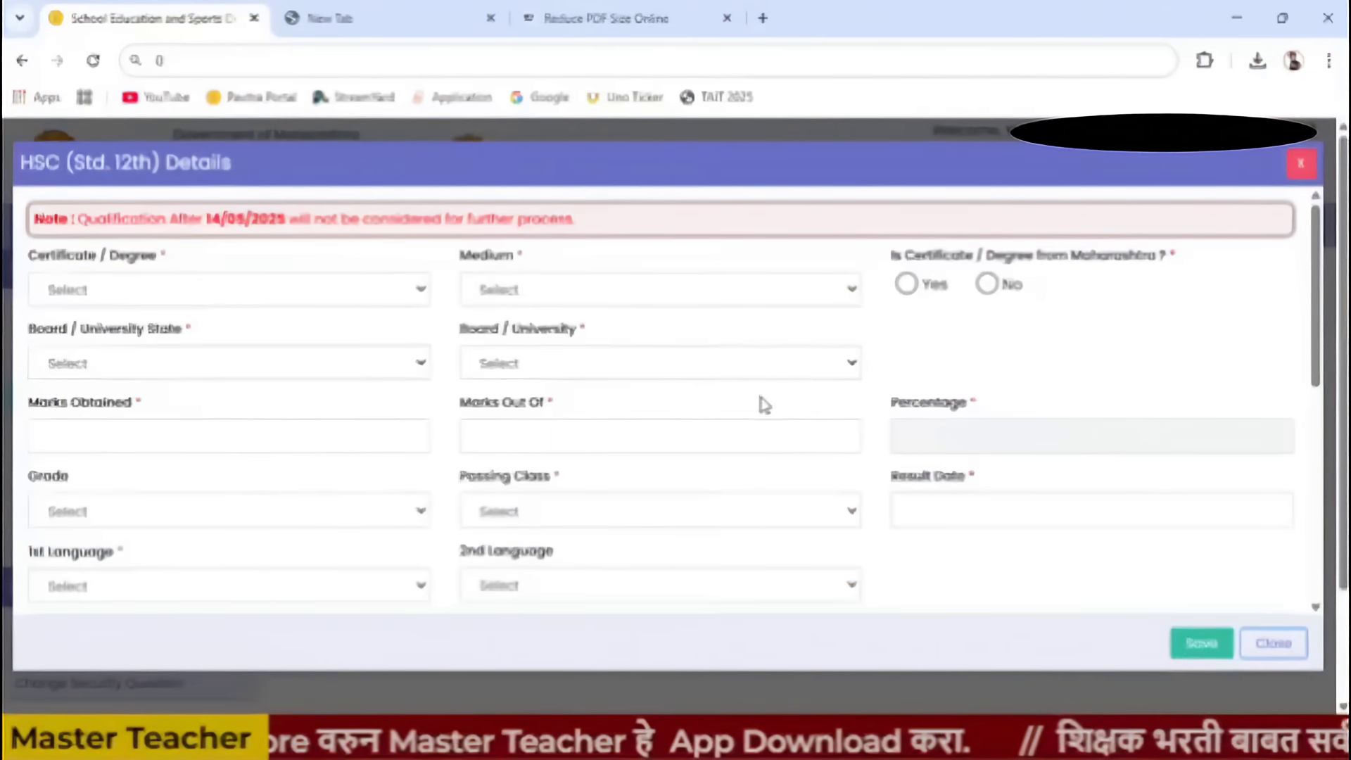
{"action": "scroll", "coordinate": [753, 422], "scroll_direction": "down", "scroll_amount": 4}
{"action": "scroll", "coordinate": [753, 431], "scroll_direction": "up", "scroll_amount": 4}
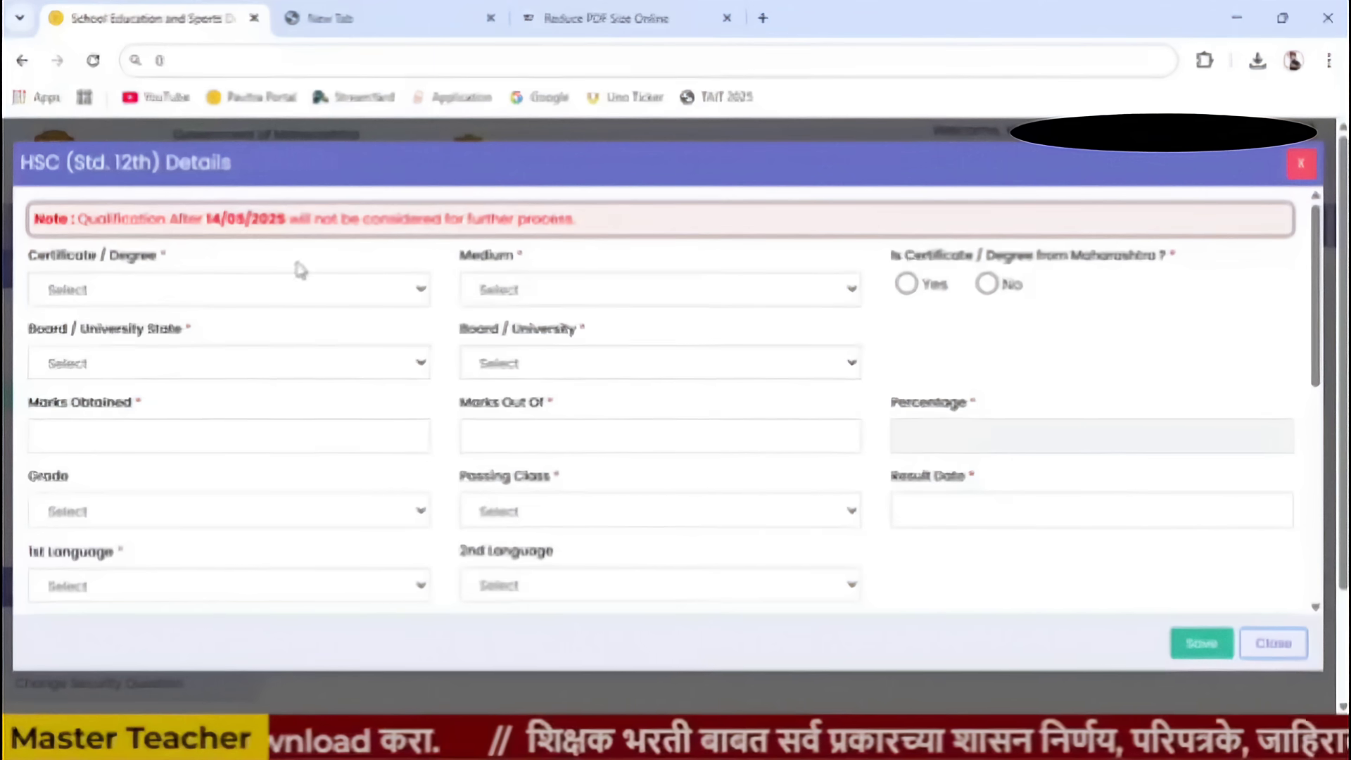
{"action": "left_click", "coordinate": [181, 289]}
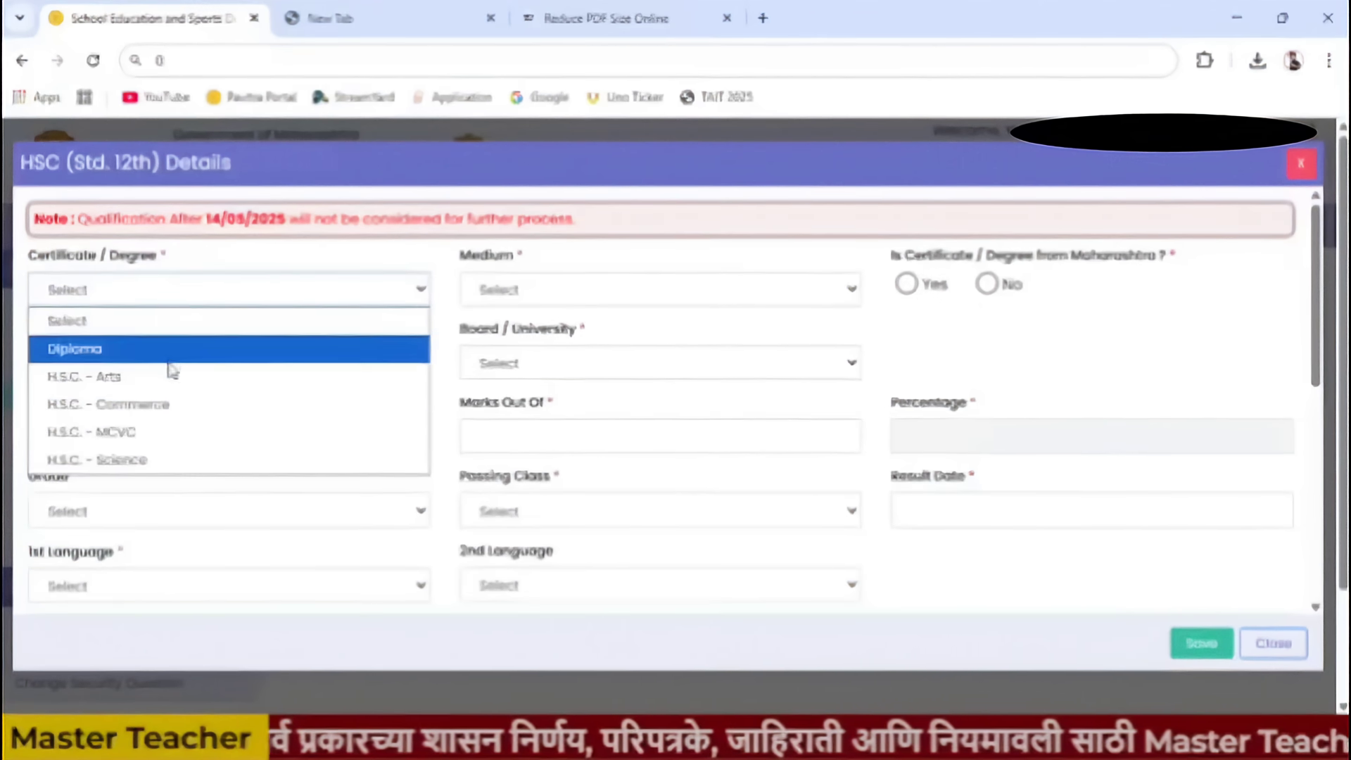
{"action": "left_click", "coordinate": [200, 378]}
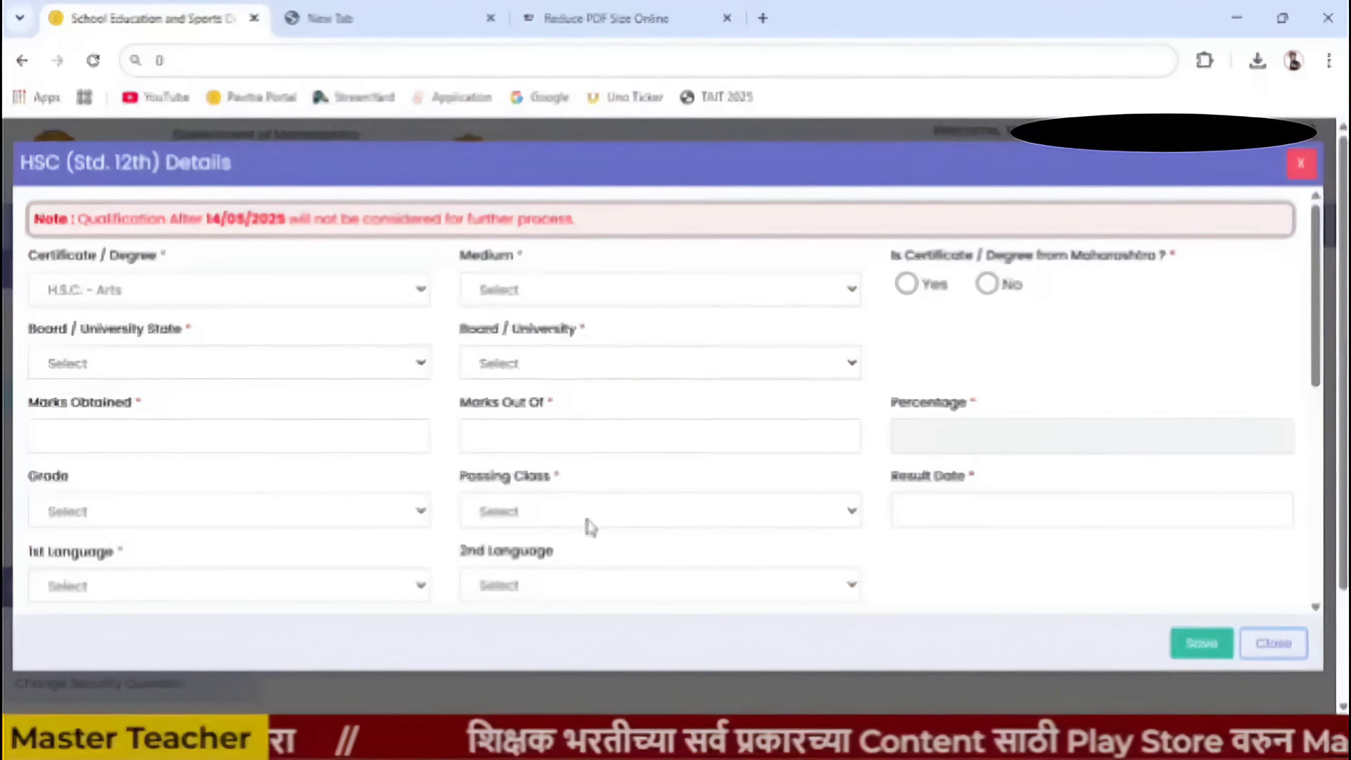
{"action": "scroll", "coordinate": [185, 561], "scroll_direction": "down", "scroll_amount": 3}
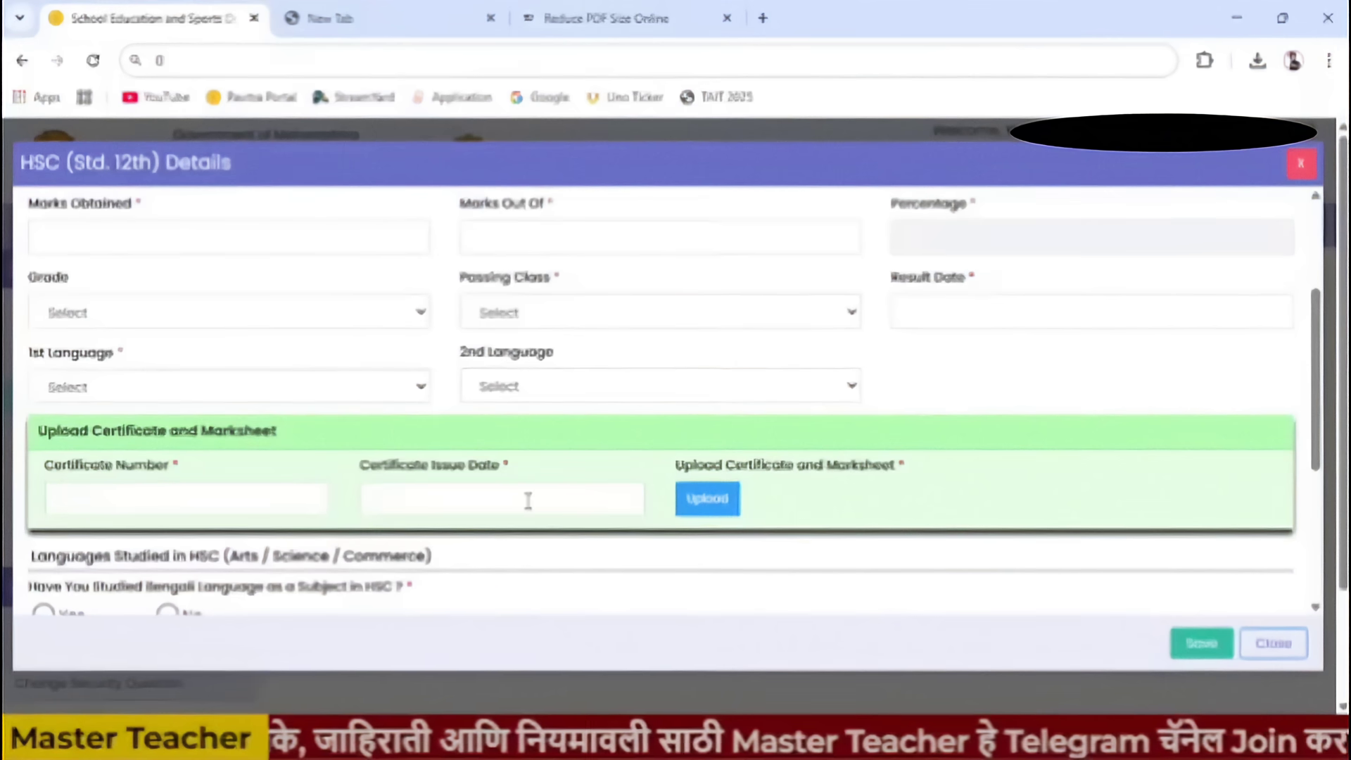
- Mark Bengali, Kannada, Telugu, Gujarati and Sindhi as not studied in HSC
{"action": "scroll", "coordinate": [573, 500], "scroll_direction": "down", "scroll_amount": 4}
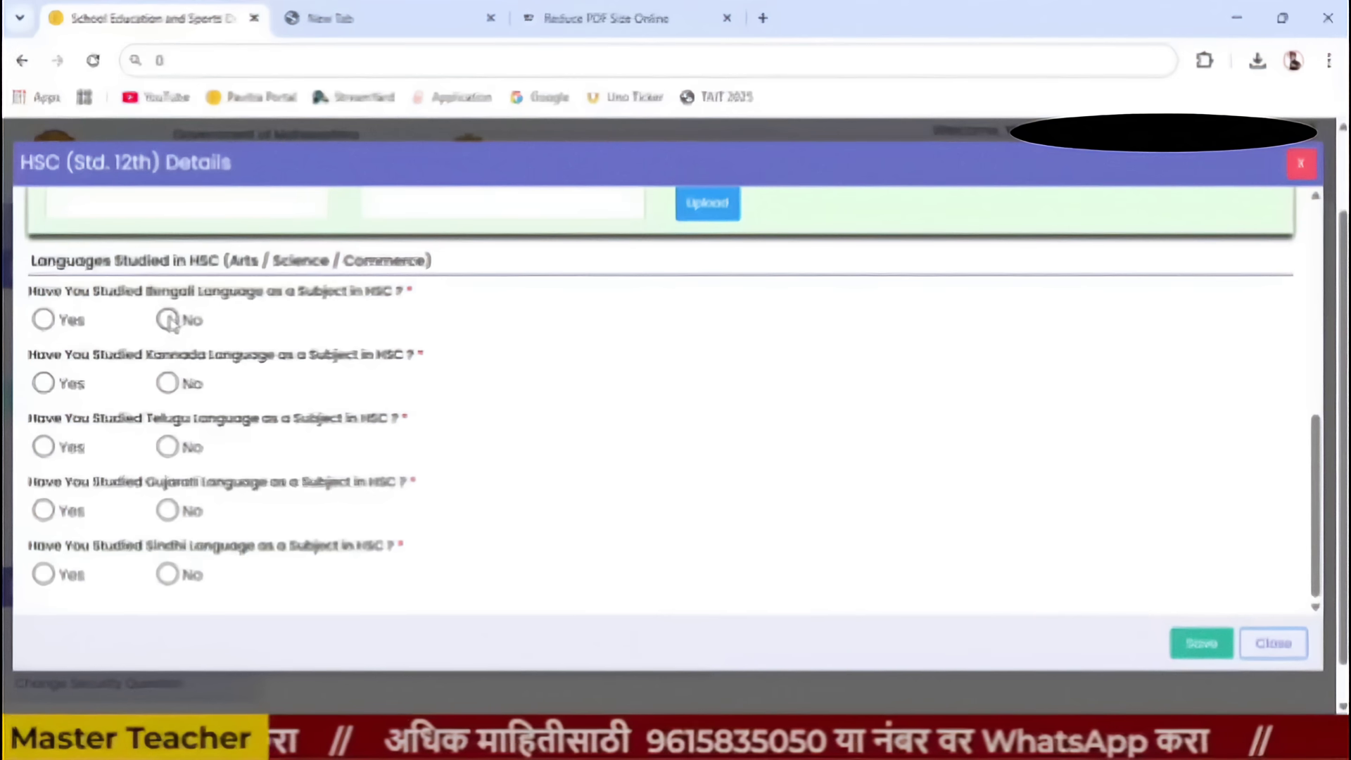
{"action": "left_click", "coordinate": [168, 320]}
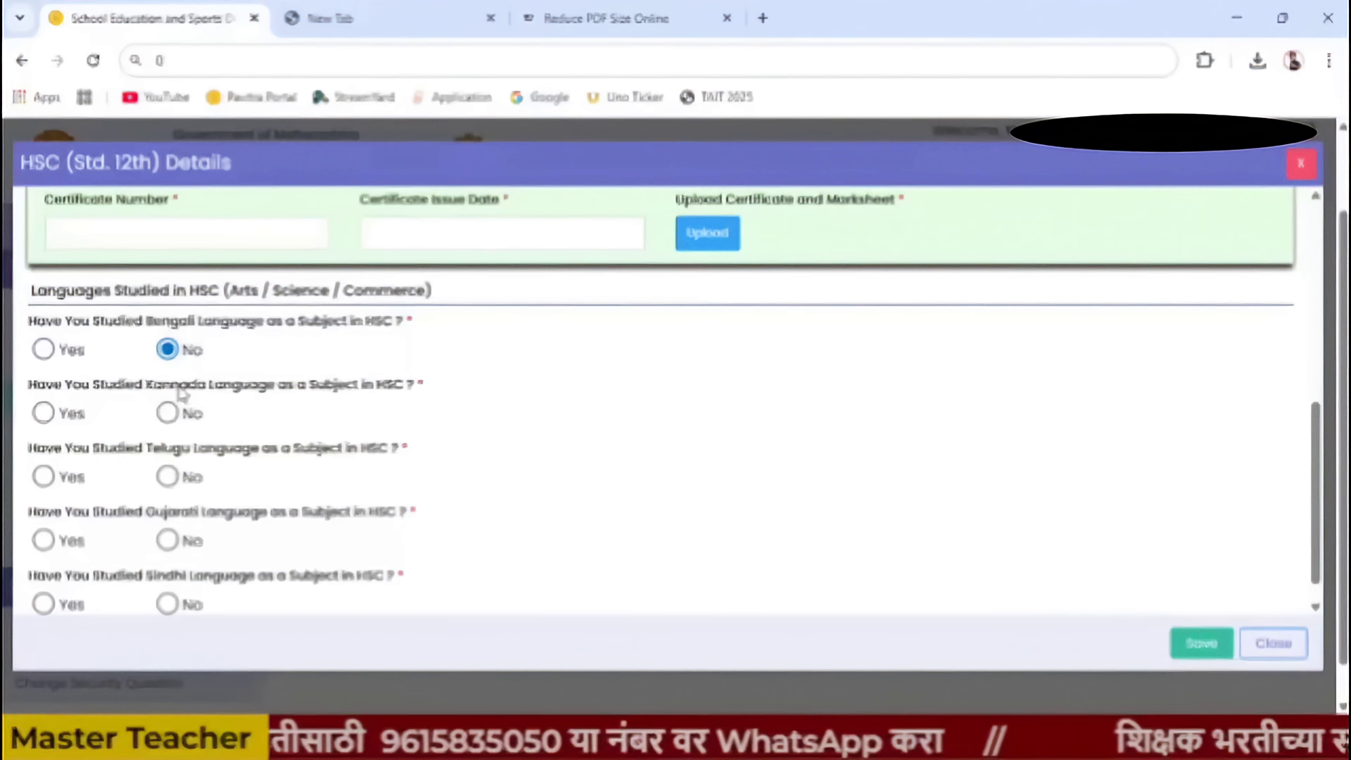
{"action": "left_click", "coordinate": [167, 413]}
{"action": "left_click", "coordinate": [167, 477]}
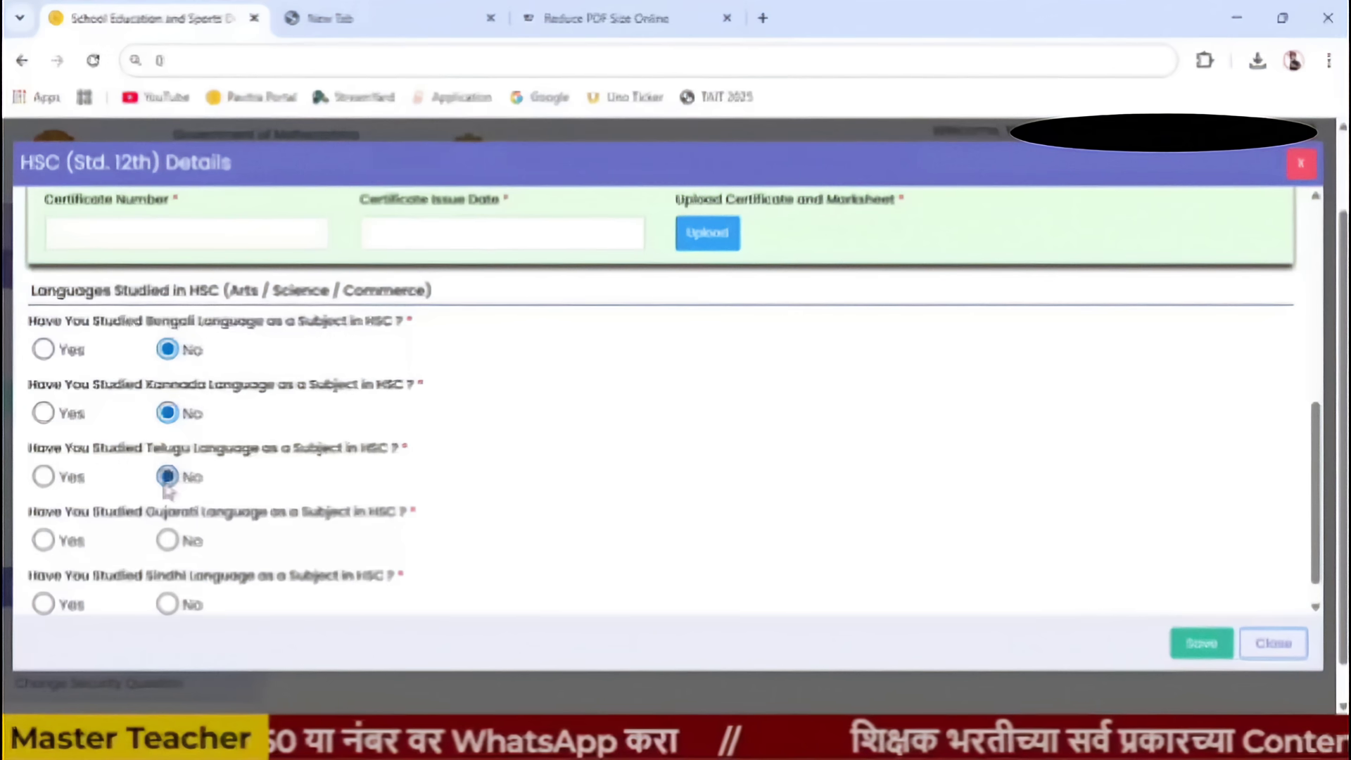
{"action": "left_click", "coordinate": [167, 541]}
{"action": "left_click", "coordinate": [168, 603]}
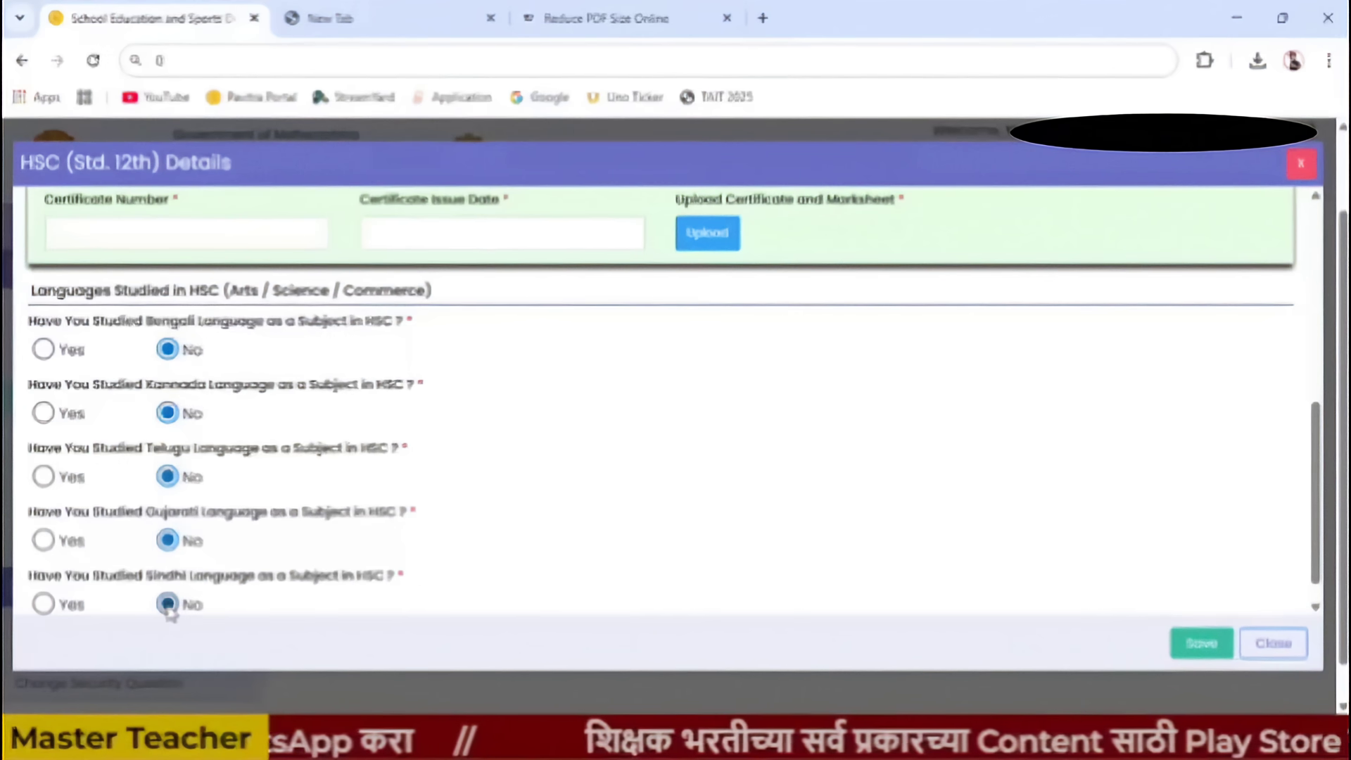
{"action": "scroll", "coordinate": [232, 562], "scroll_direction": "down", "scroll_amount": 1}
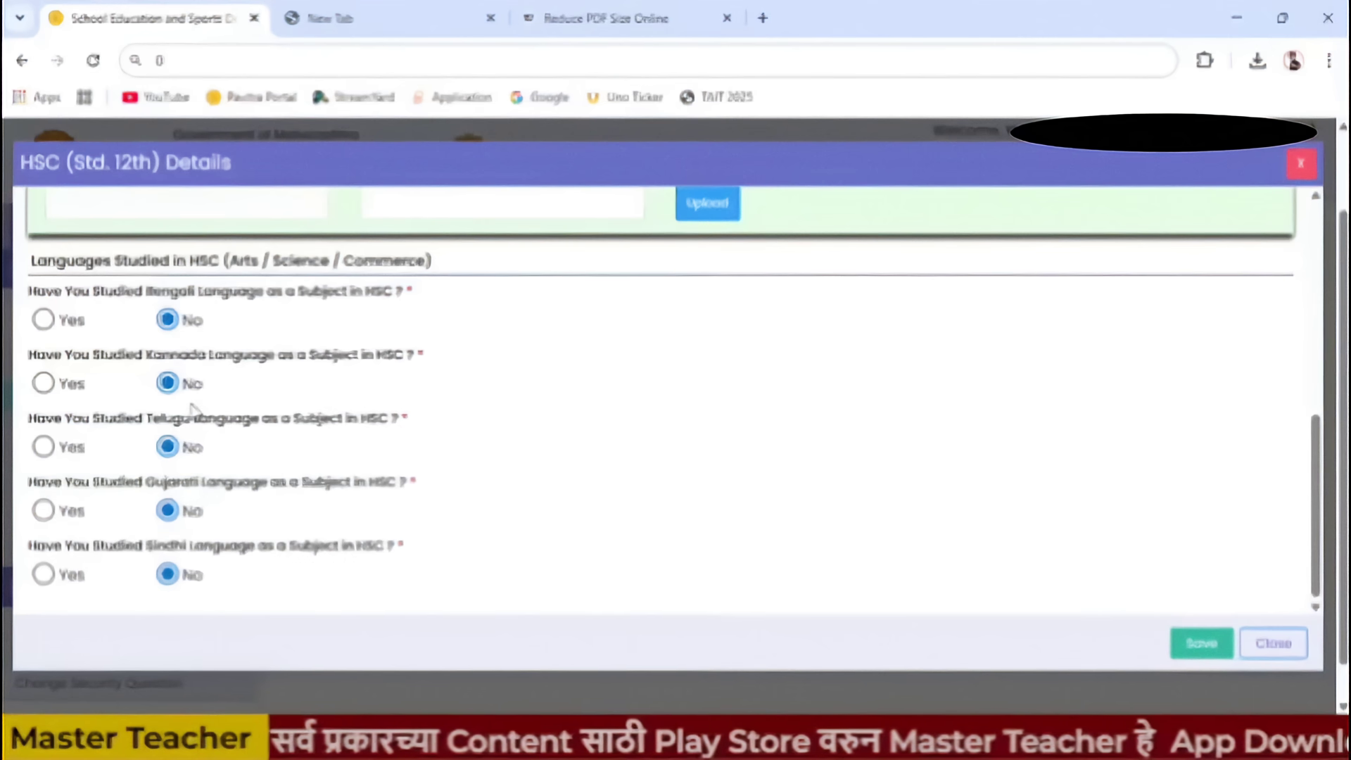
- Keep Kannada as not studied and save the HSC record
{"action": "left_click", "coordinate": [43, 383]}
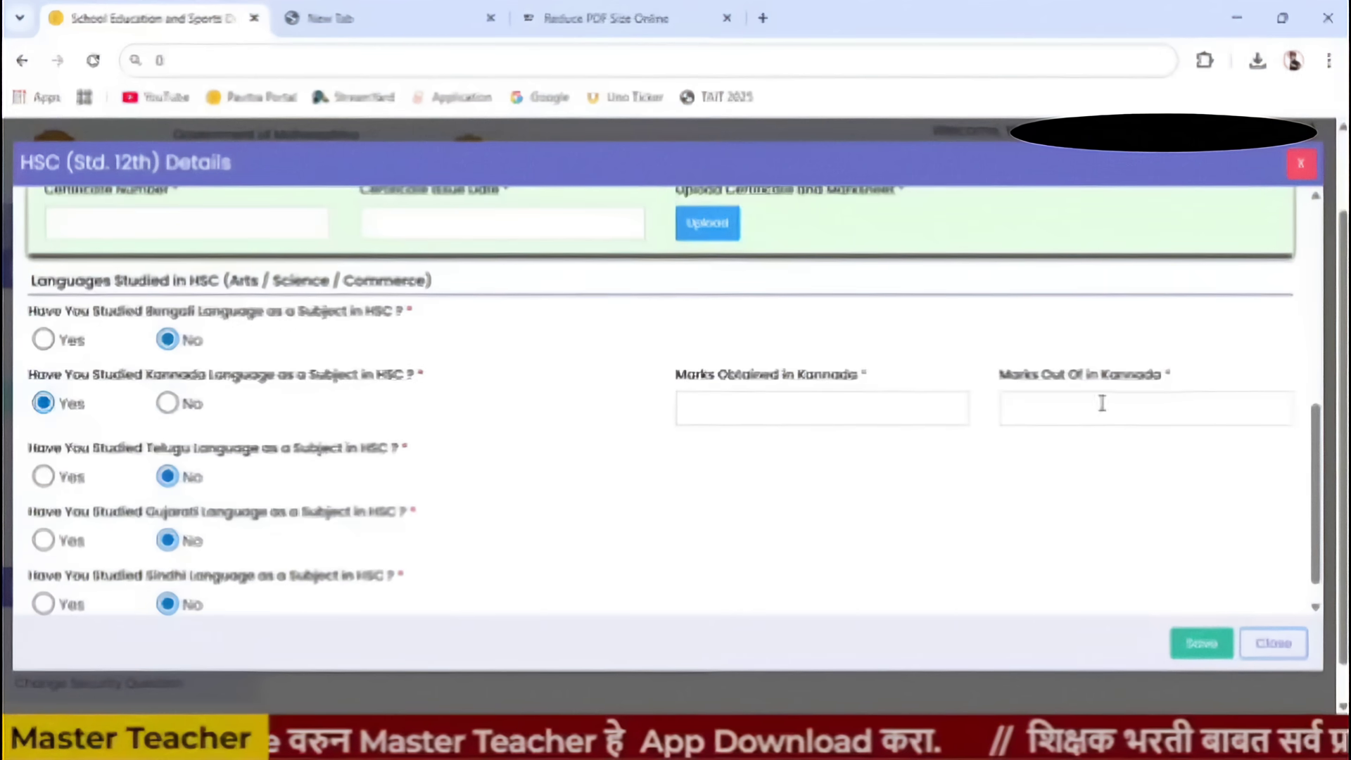
{"action": "left_click", "coordinate": [168, 403]}
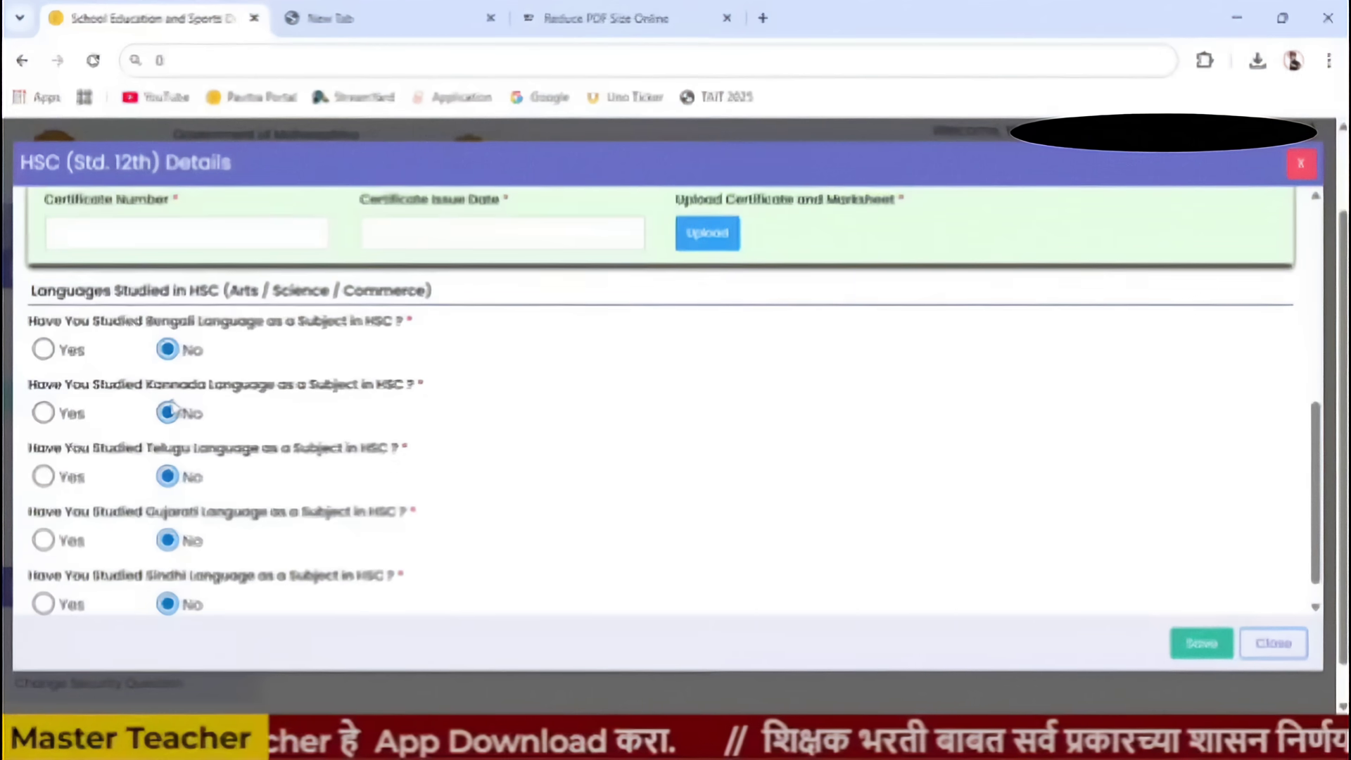
{"action": "scroll", "coordinate": [287, 522], "scroll_direction": "down", "scroll_amount": 1}
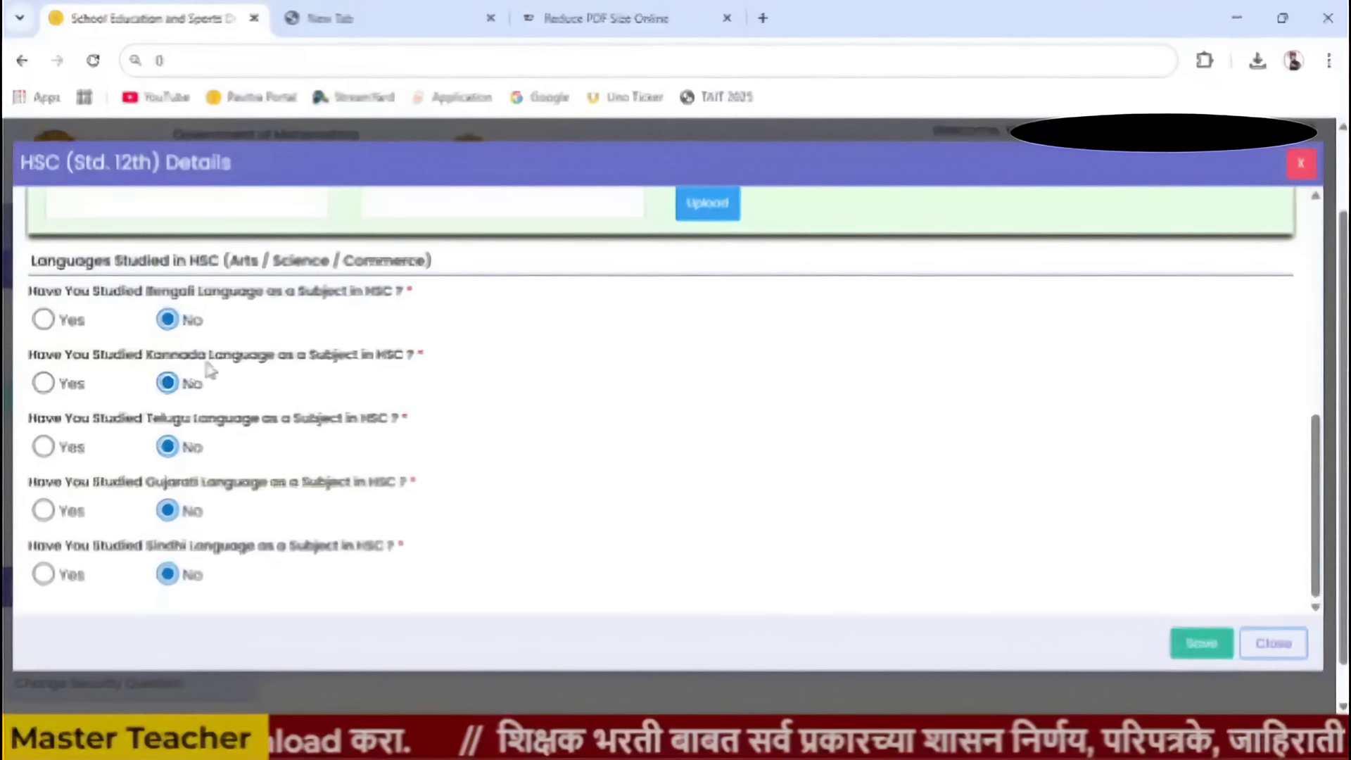
{"action": "scroll", "coordinate": [555, 455], "scroll_direction": "up", "scroll_amount": 8}
{"action": "scroll", "coordinate": [555, 453], "scroll_direction": "down", "scroll_amount": 8}
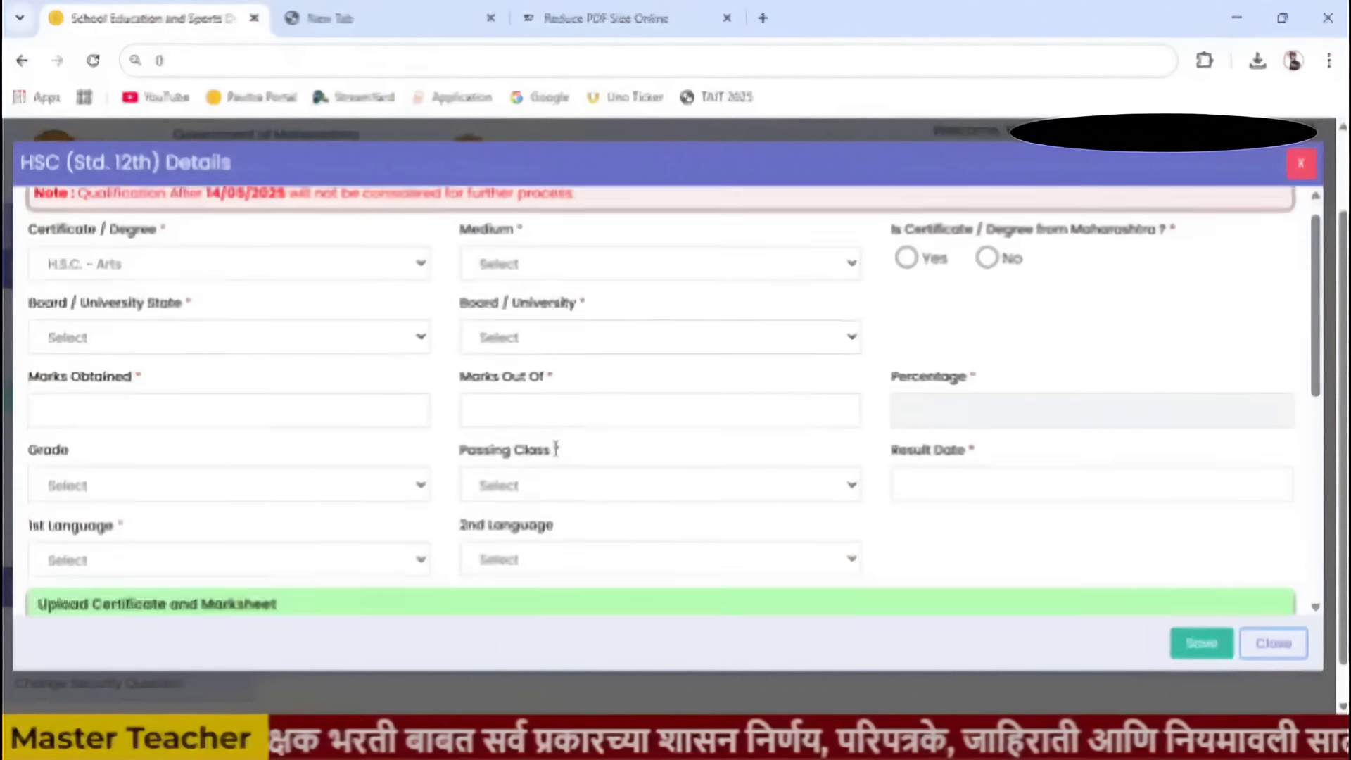
{"action": "left_click", "coordinate": [1203, 642]}
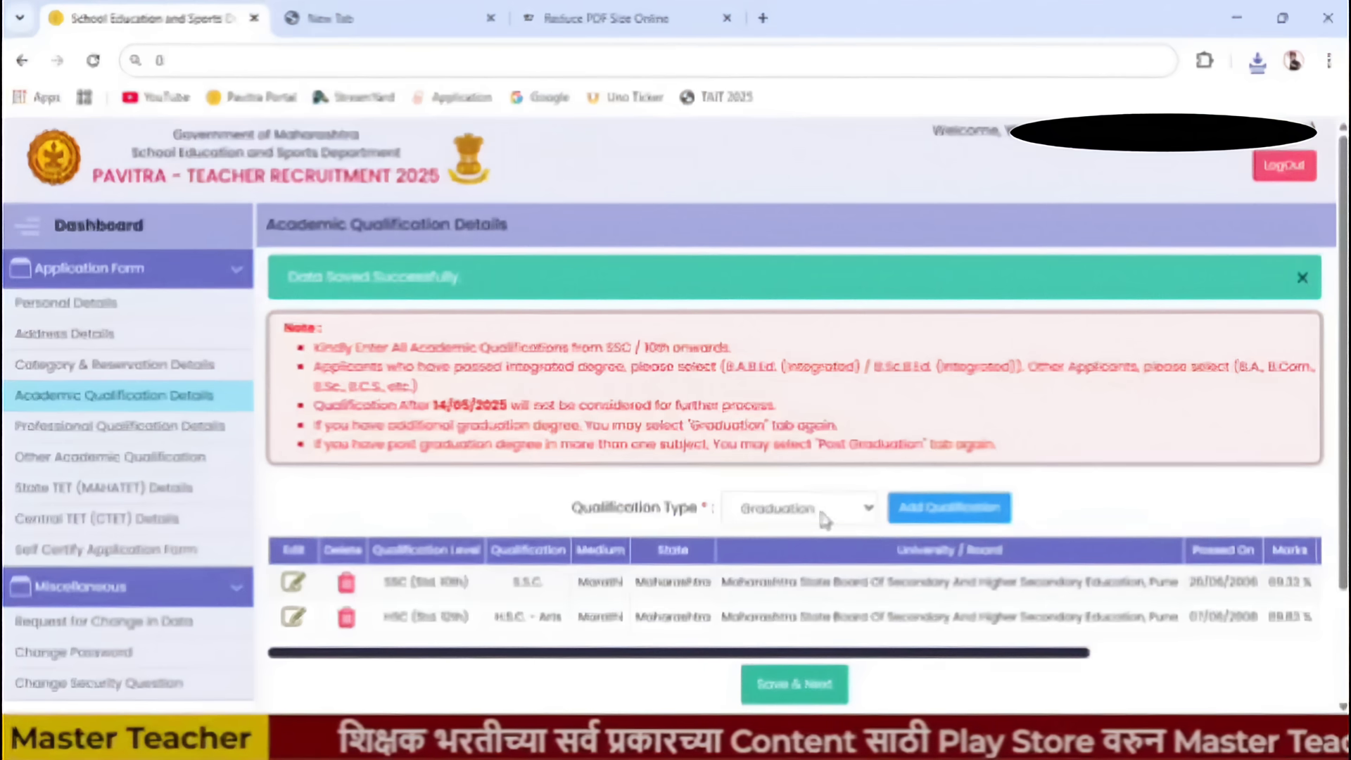
- Add a Graduation entry with B.A. degree, Marathi medium, marked as from Maharashtra
{"action": "left_click", "coordinate": [960, 507]}
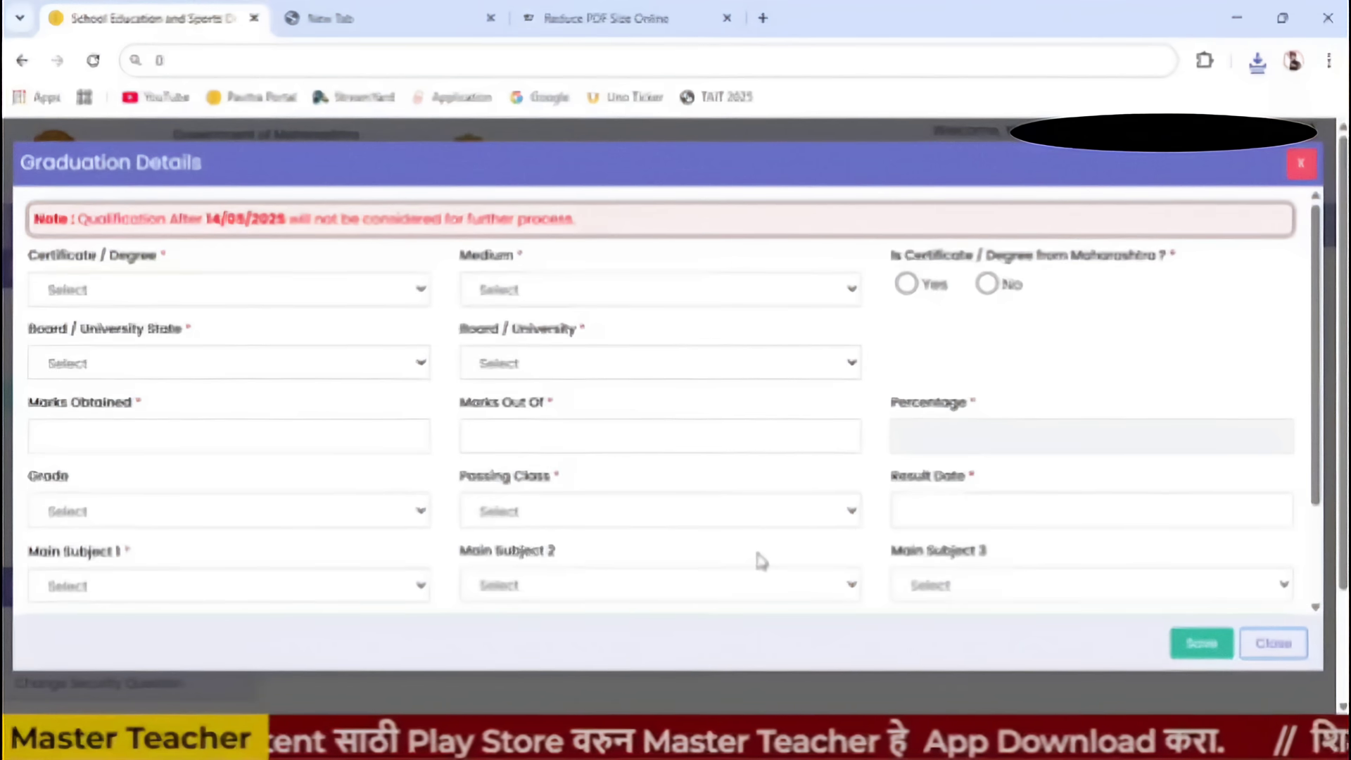
{"action": "left_click", "coordinate": [121, 296]}
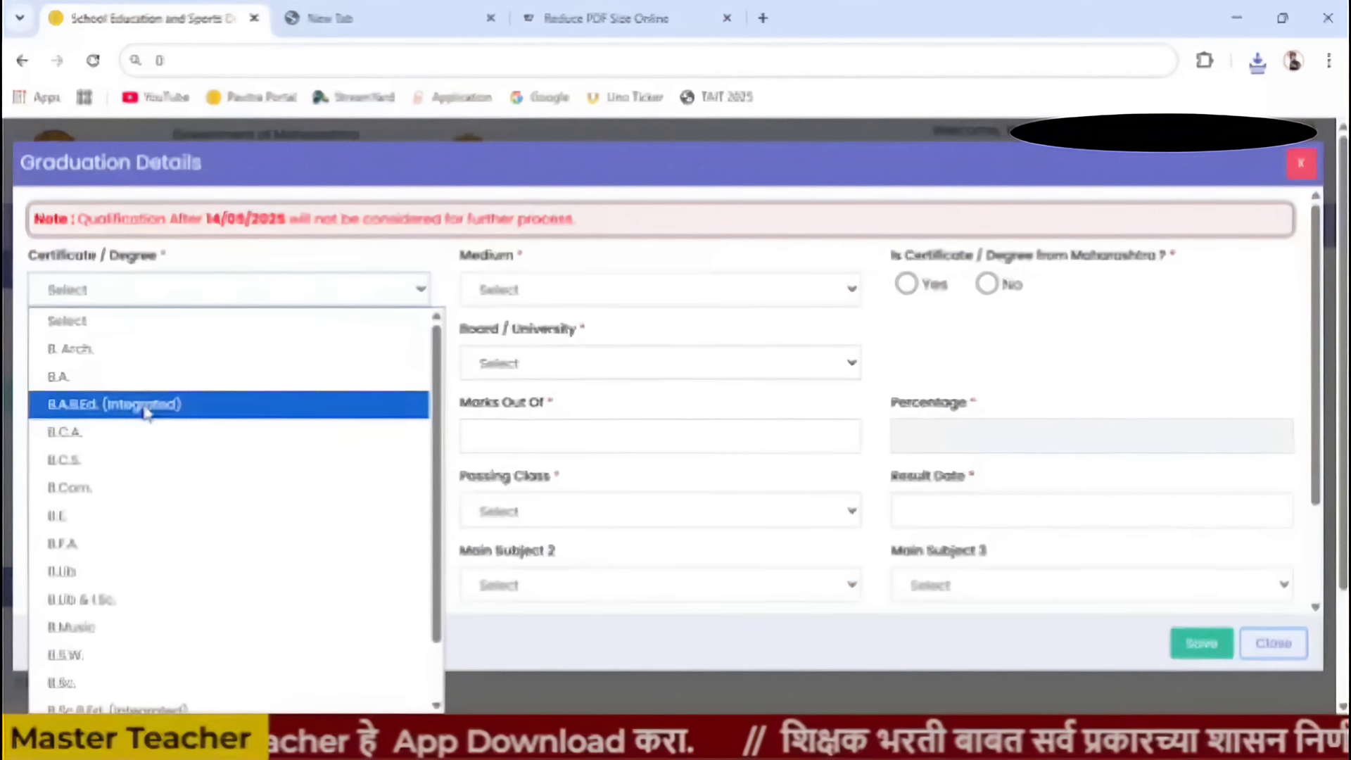
{"action": "left_click", "coordinate": [125, 378]}
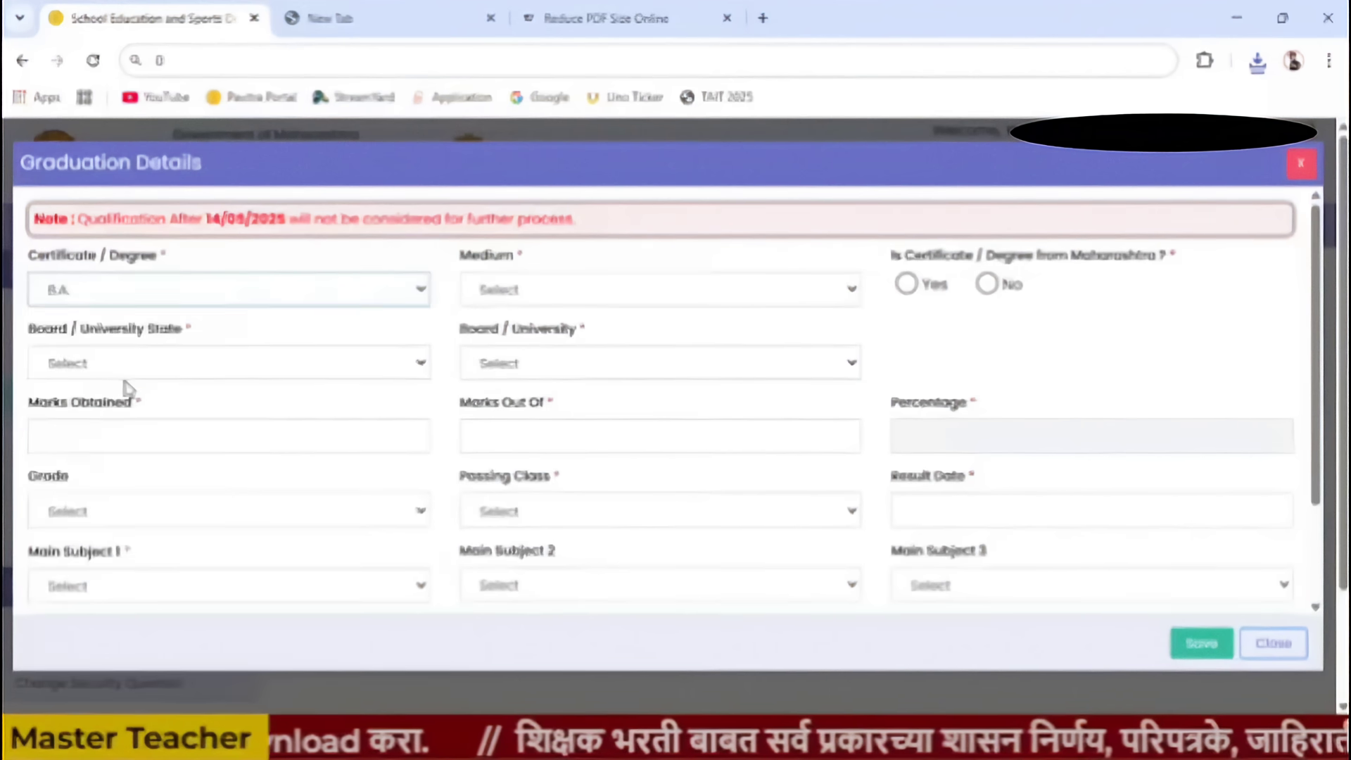
{"action": "left_click", "coordinate": [544, 296]}
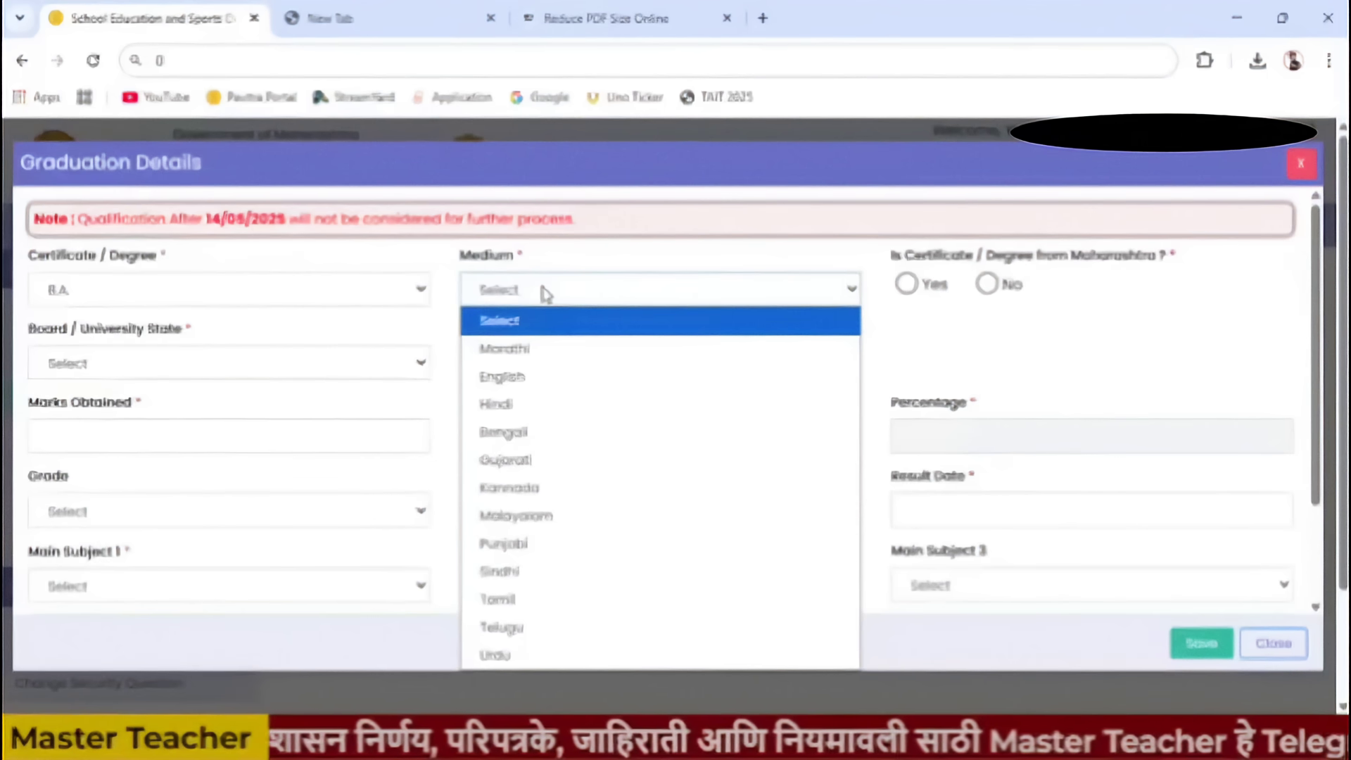
{"action": "left_click", "coordinate": [536, 348]}
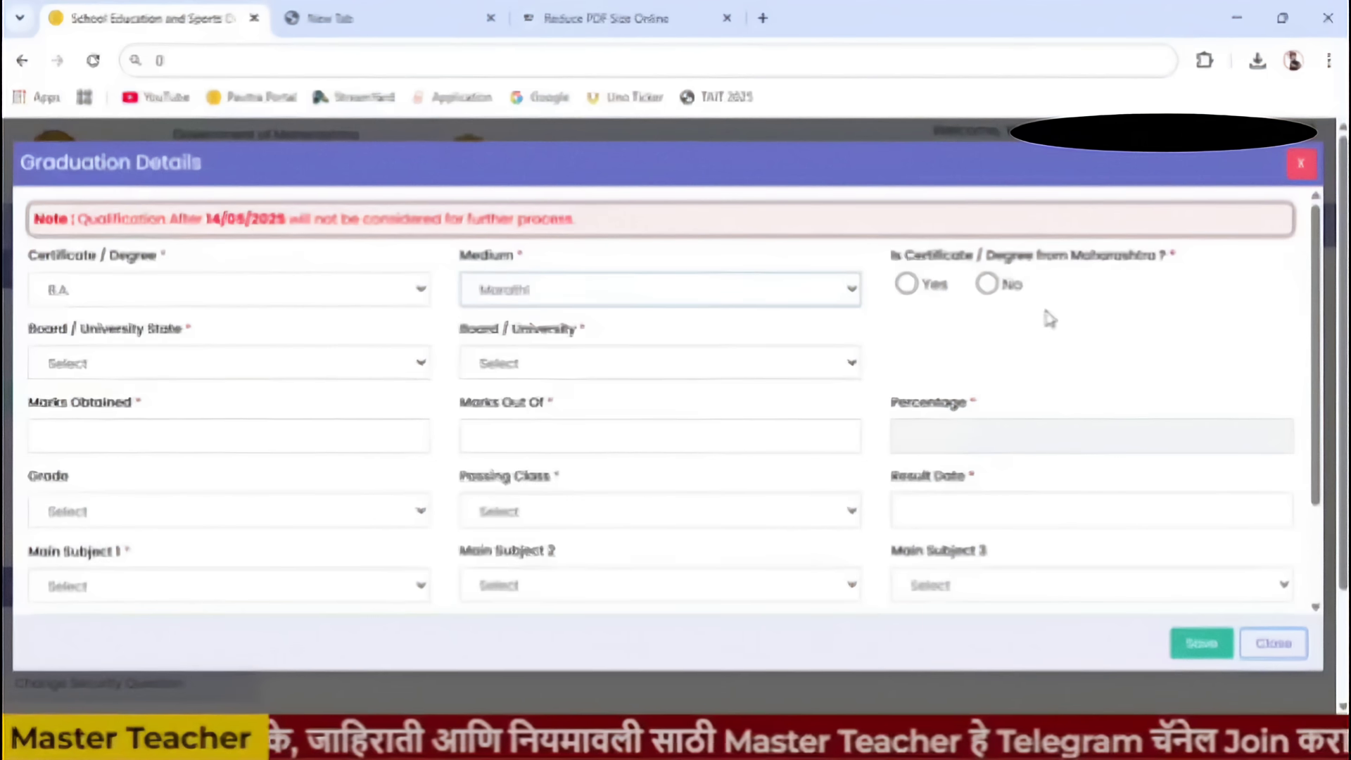
{"action": "left_click", "coordinate": [908, 285]}
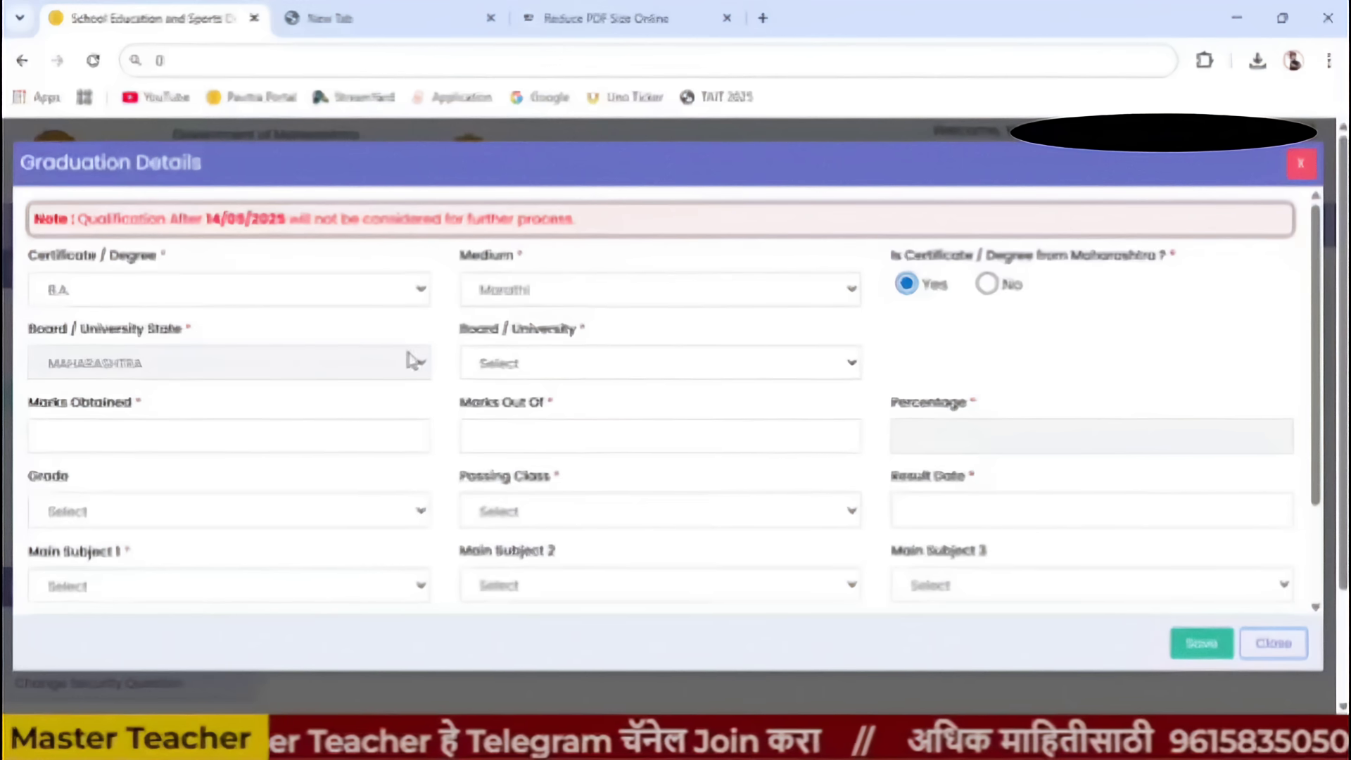
{"action": "left_click", "coordinate": [549, 368]}
- Choose YCMOU as the university and save the B.A. graduation record
{"action": "scroll", "coordinate": [633, 232], "scroll_direction": "down", "scroll_amount": 10}
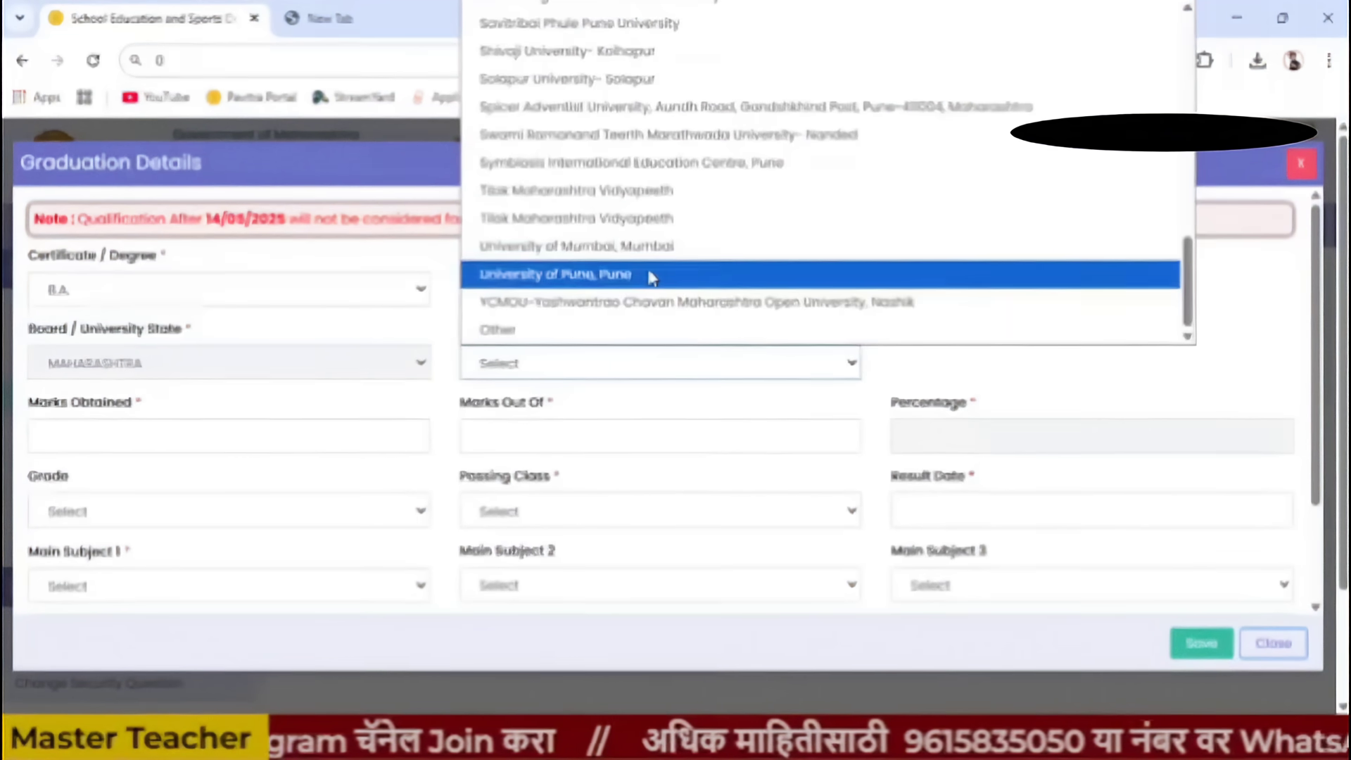
{"action": "left_click", "coordinate": [639, 304]}
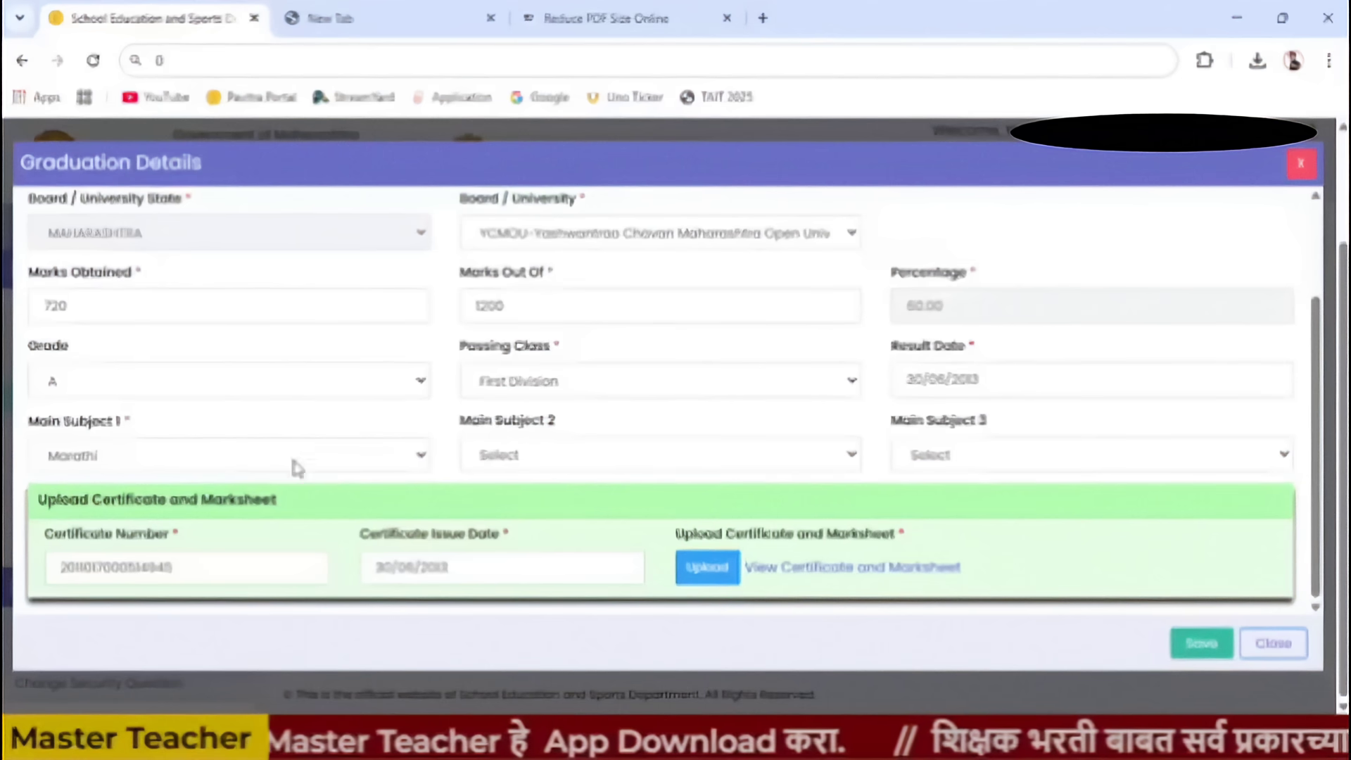
{"action": "left_click", "coordinate": [1197, 646]}
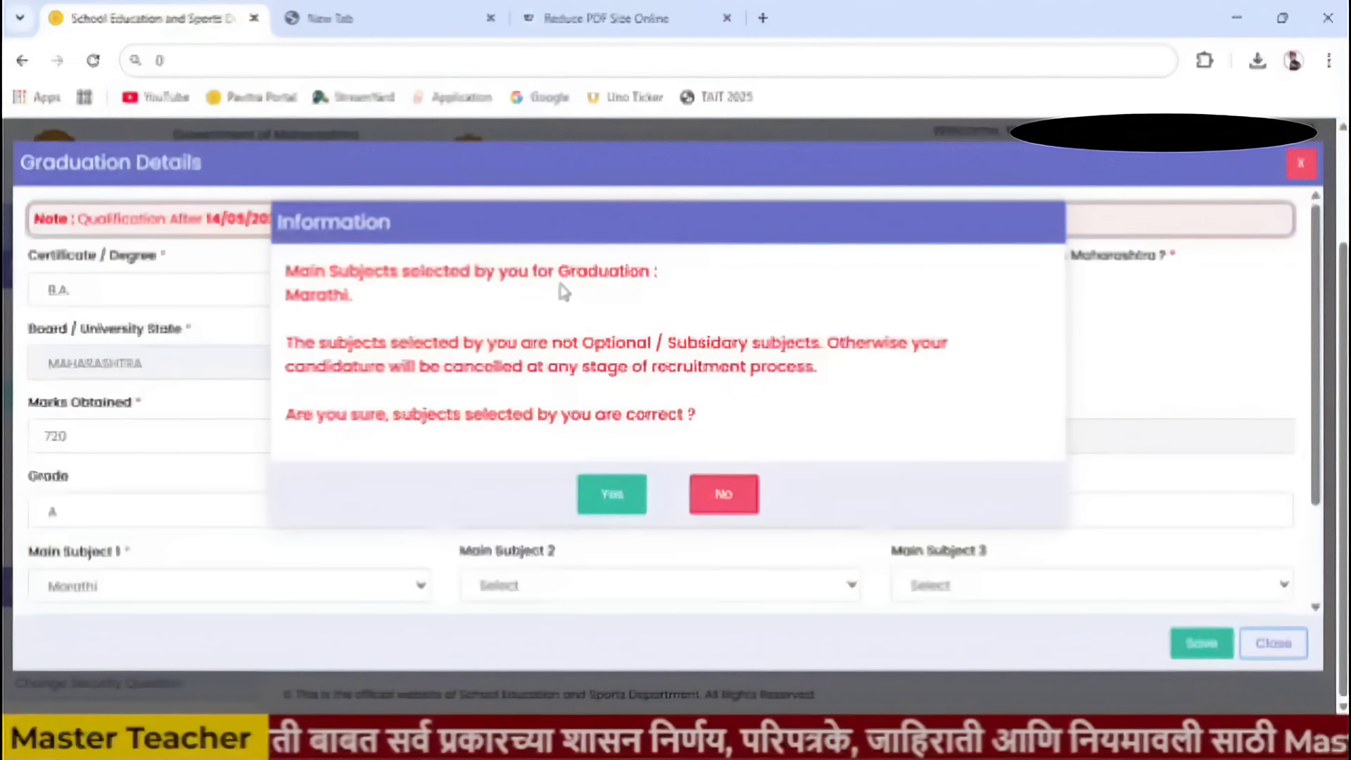
- Confirm Marathi as the B.A. main subject, then set Qualification Type to Post Graduation
{"action": "left_click_drag", "start_coordinate": [287, 294], "coordinate": [352, 296]}
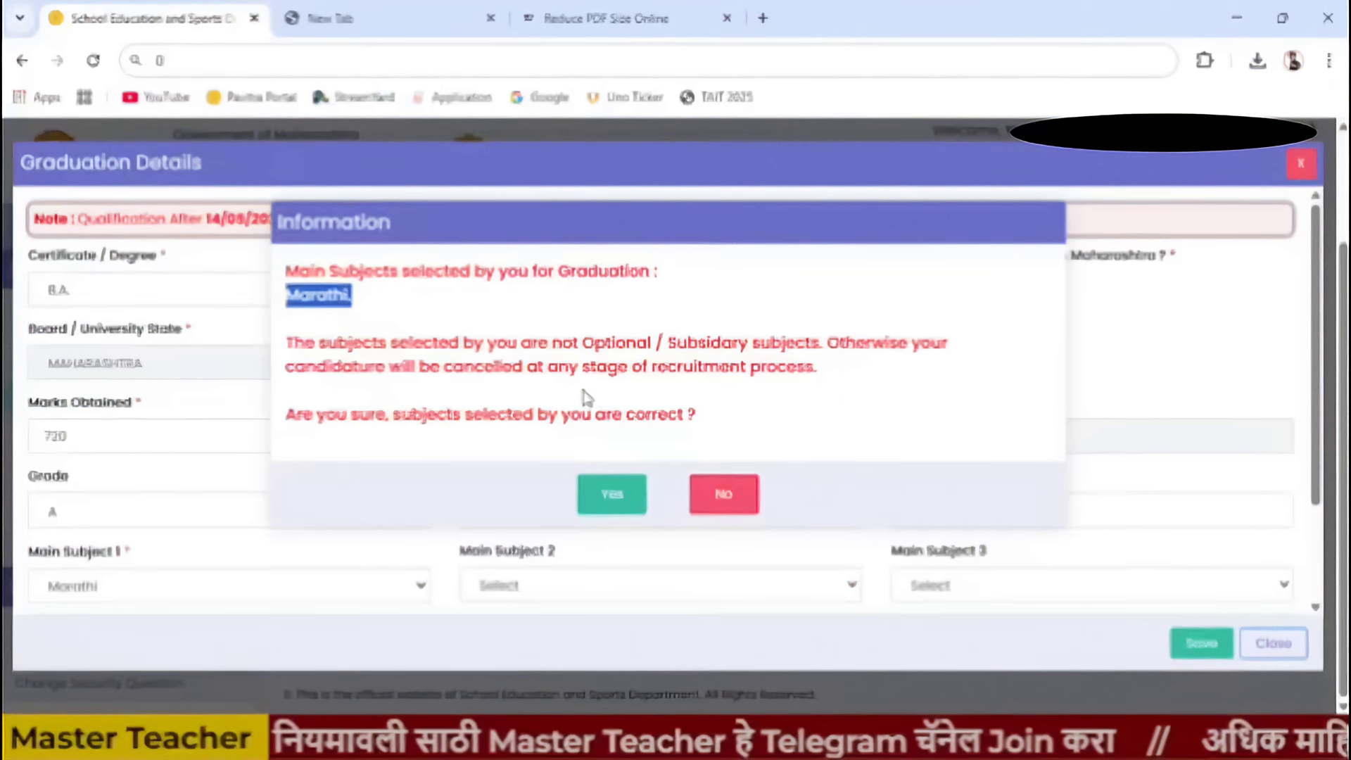
{"action": "left_click", "coordinate": [617, 495]}
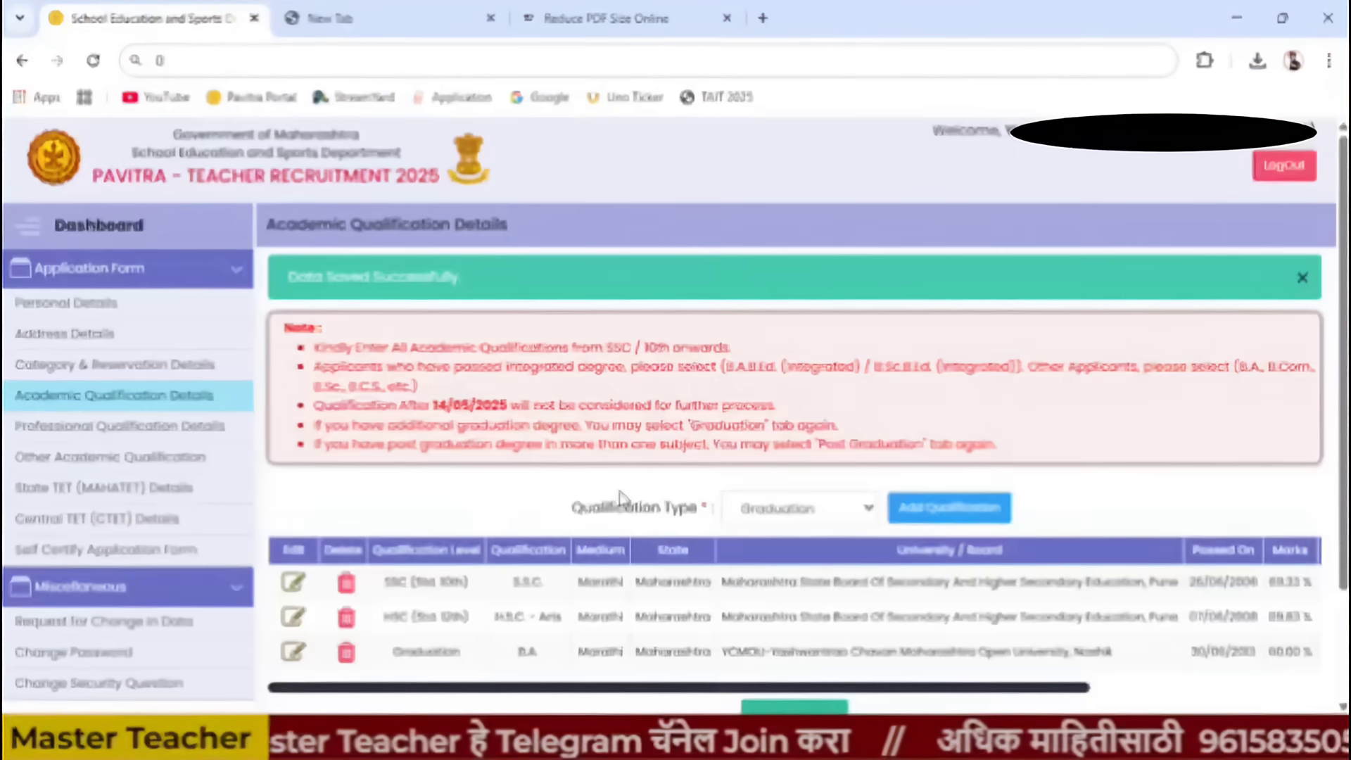
{"action": "scroll", "coordinate": [468, 553], "scroll_direction": "down", "scroll_amount": 2}
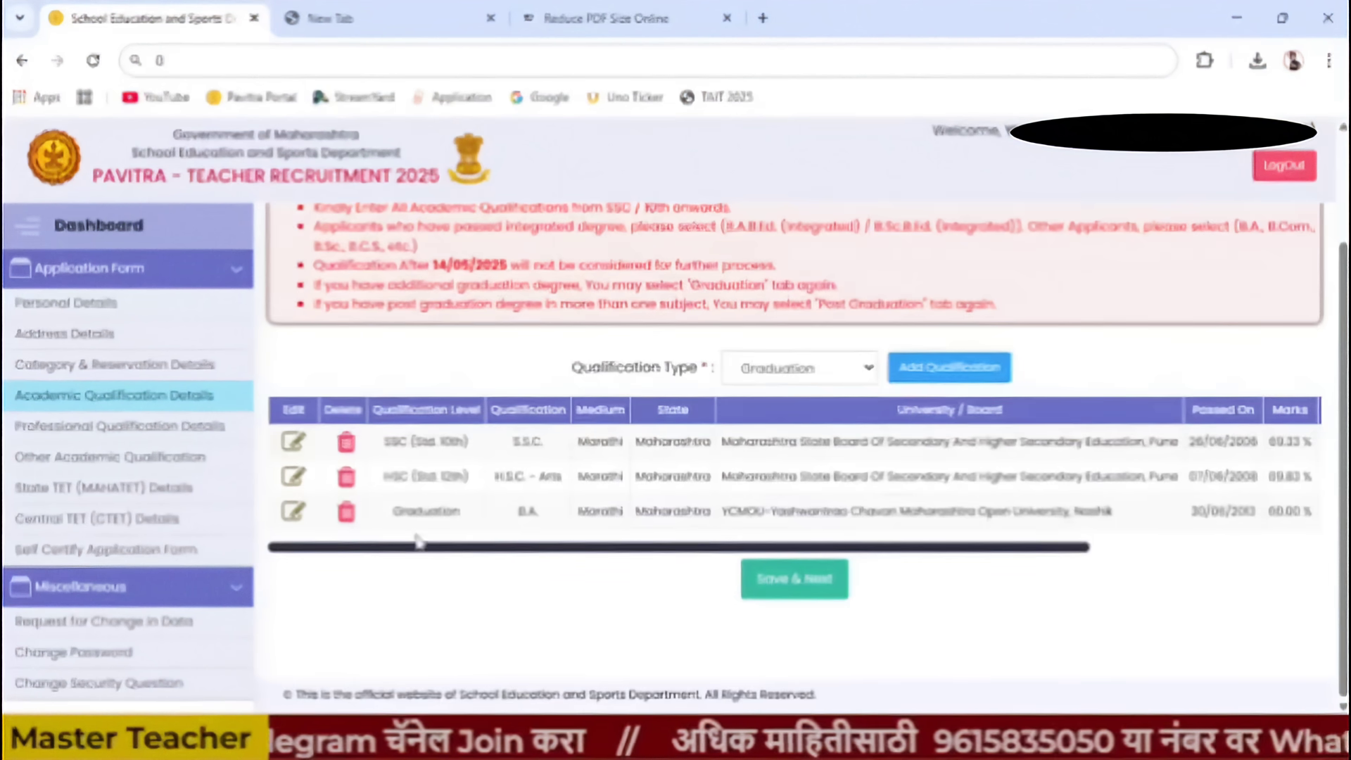
{"action": "left_click", "coordinate": [795, 368]}
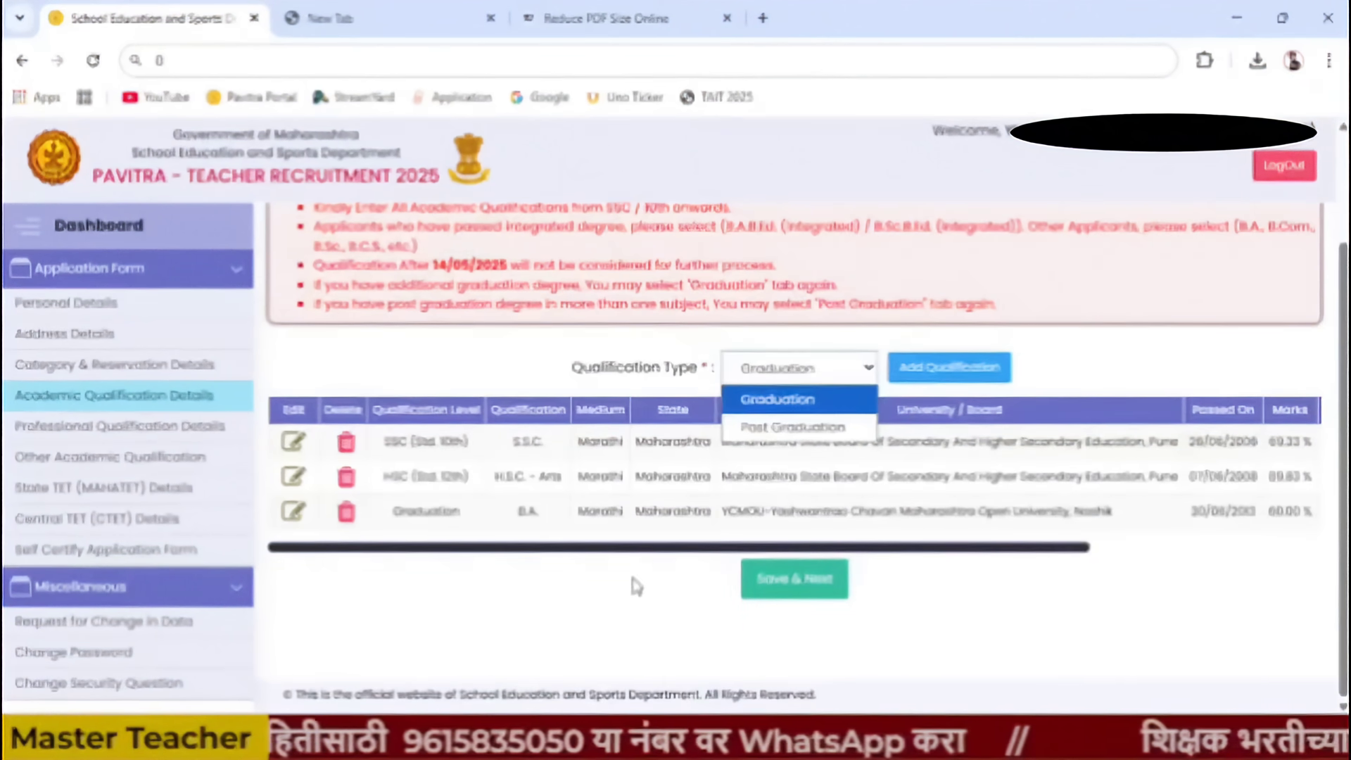
{"action": "left_click", "coordinate": [645, 572]}
{"action": "left_click", "coordinate": [809, 371]}
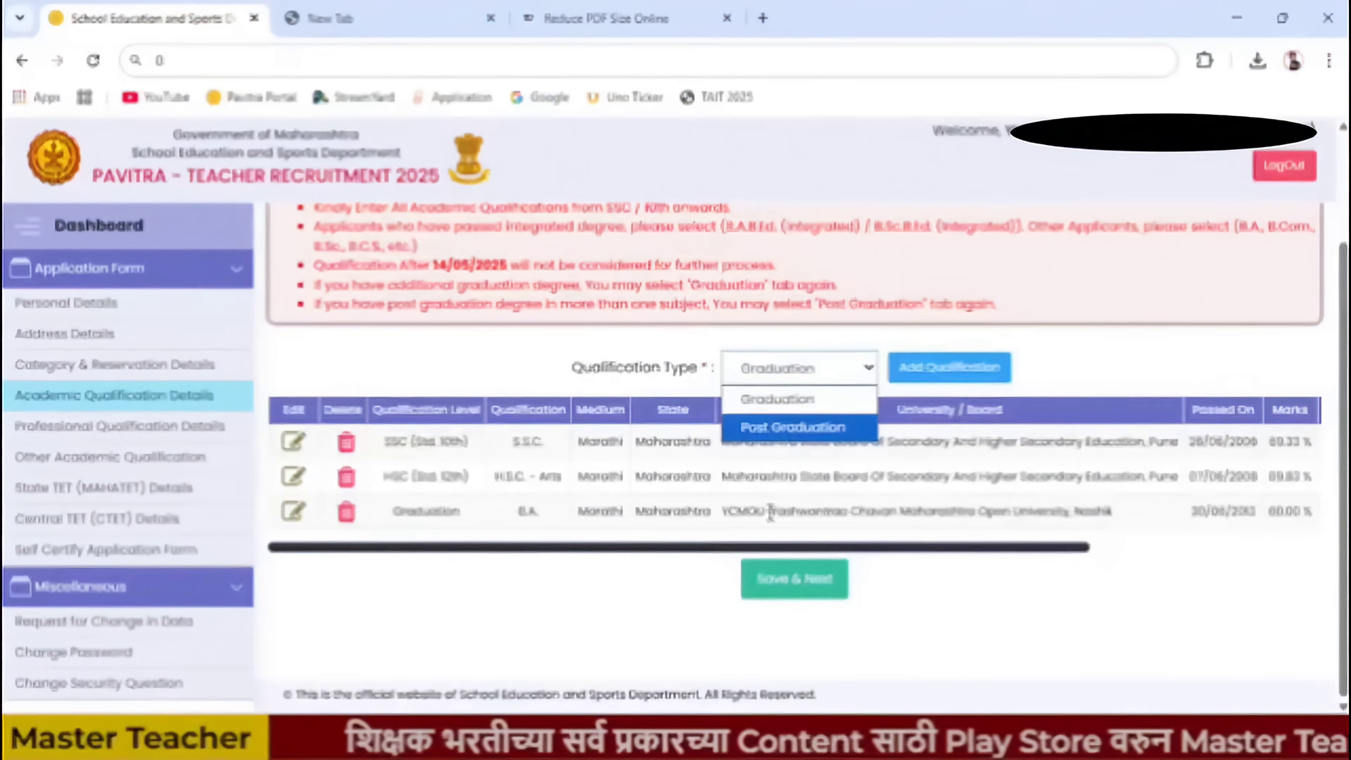
{"action": "left_click", "coordinate": [805, 429]}
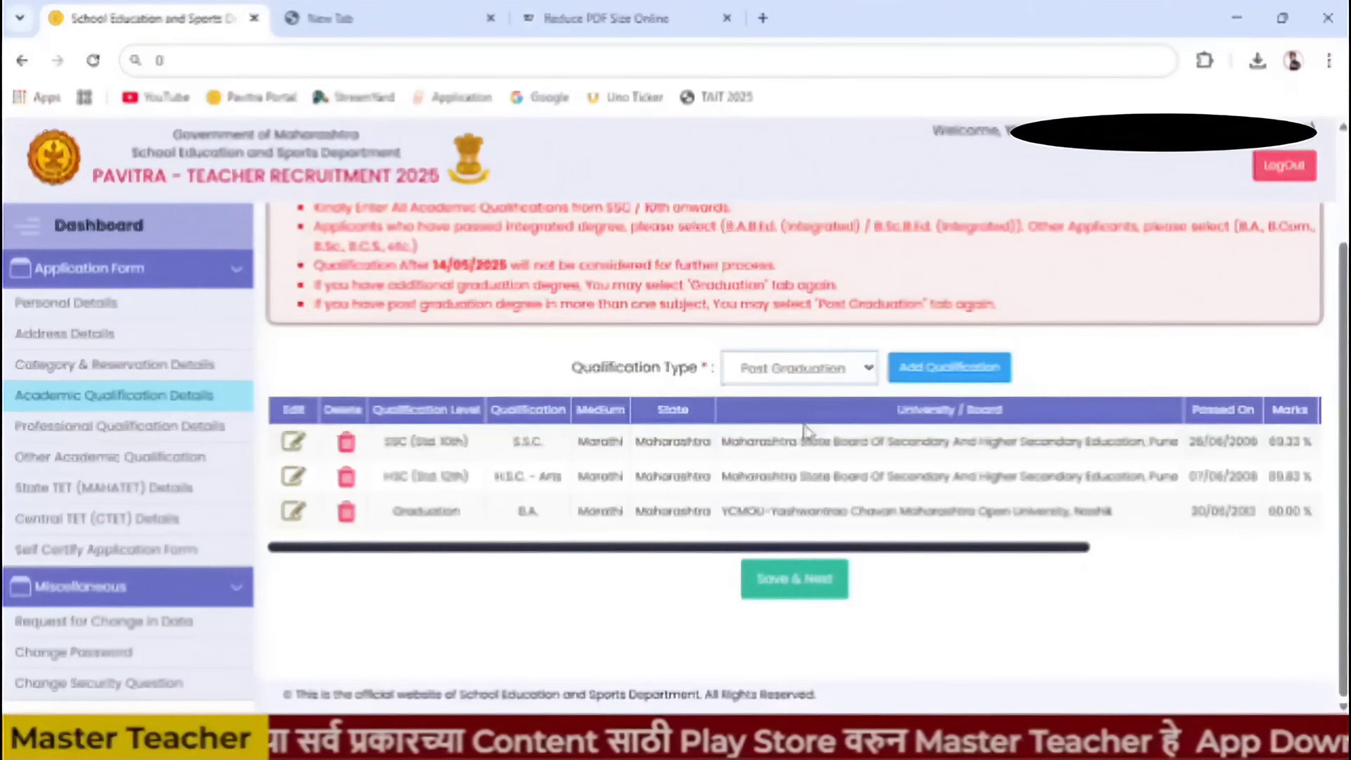
{"action": "left_click", "coordinate": [960, 365]}
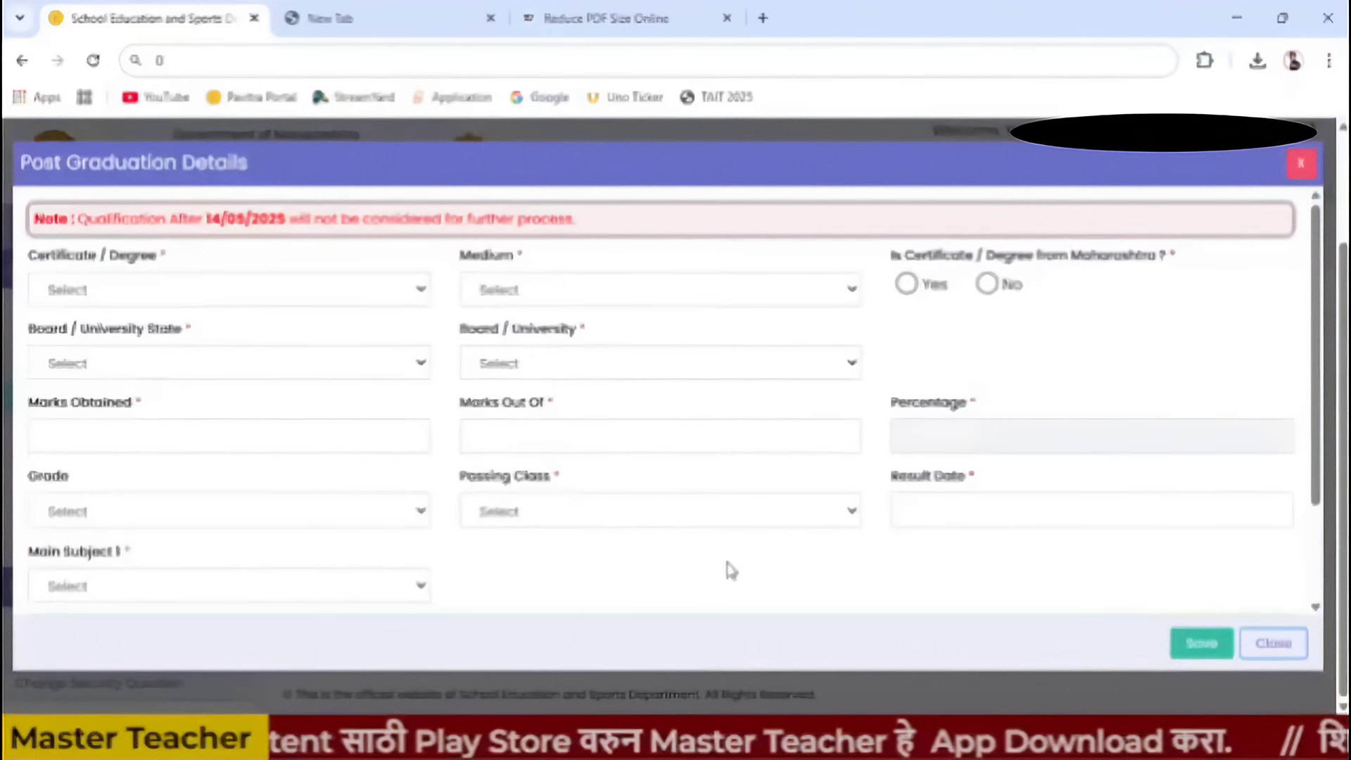
{"action": "scroll", "coordinate": [338, 507], "scroll_direction": "down", "scroll_amount": 3}
{"action": "scroll", "coordinate": [325, 517], "scroll_direction": "up", "scroll_amount": 3}
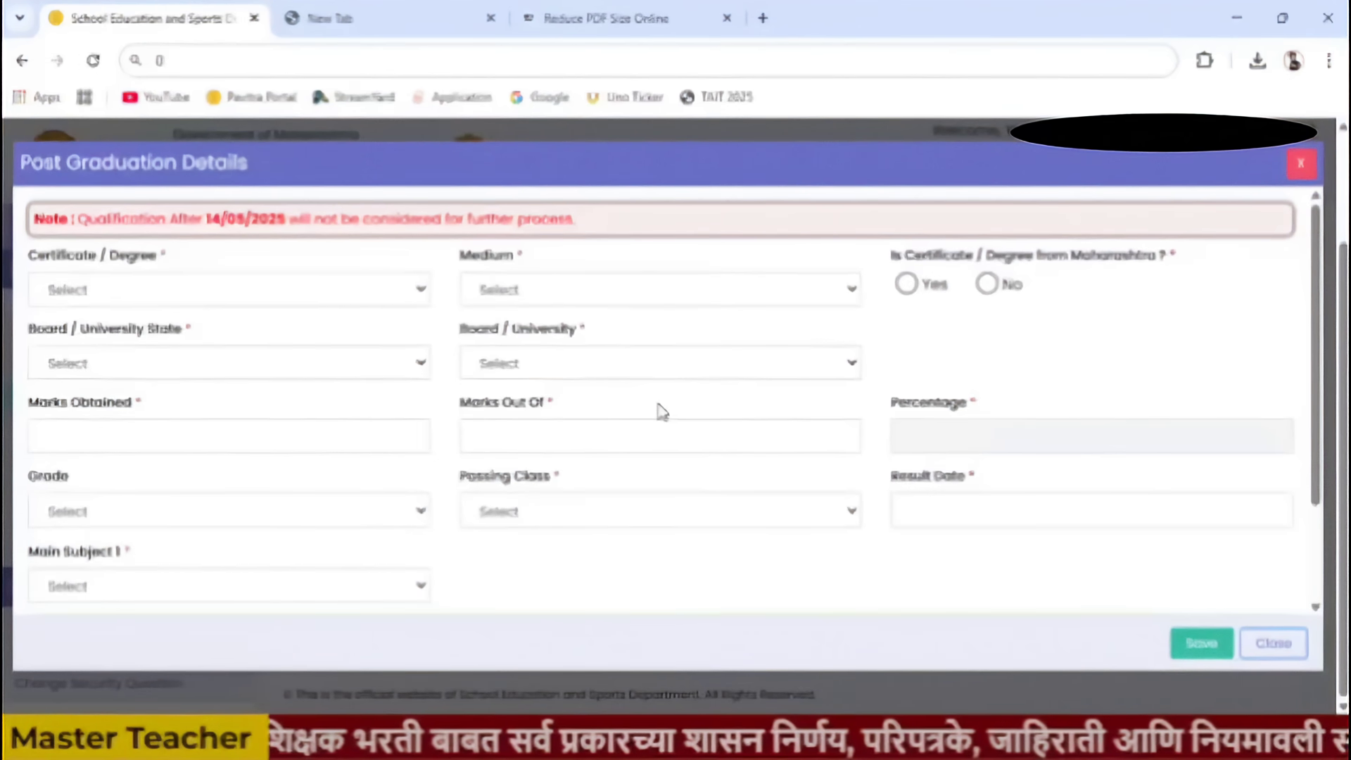
{"action": "scroll", "coordinate": [661, 412], "scroll_direction": "down", "scroll_amount": 3}
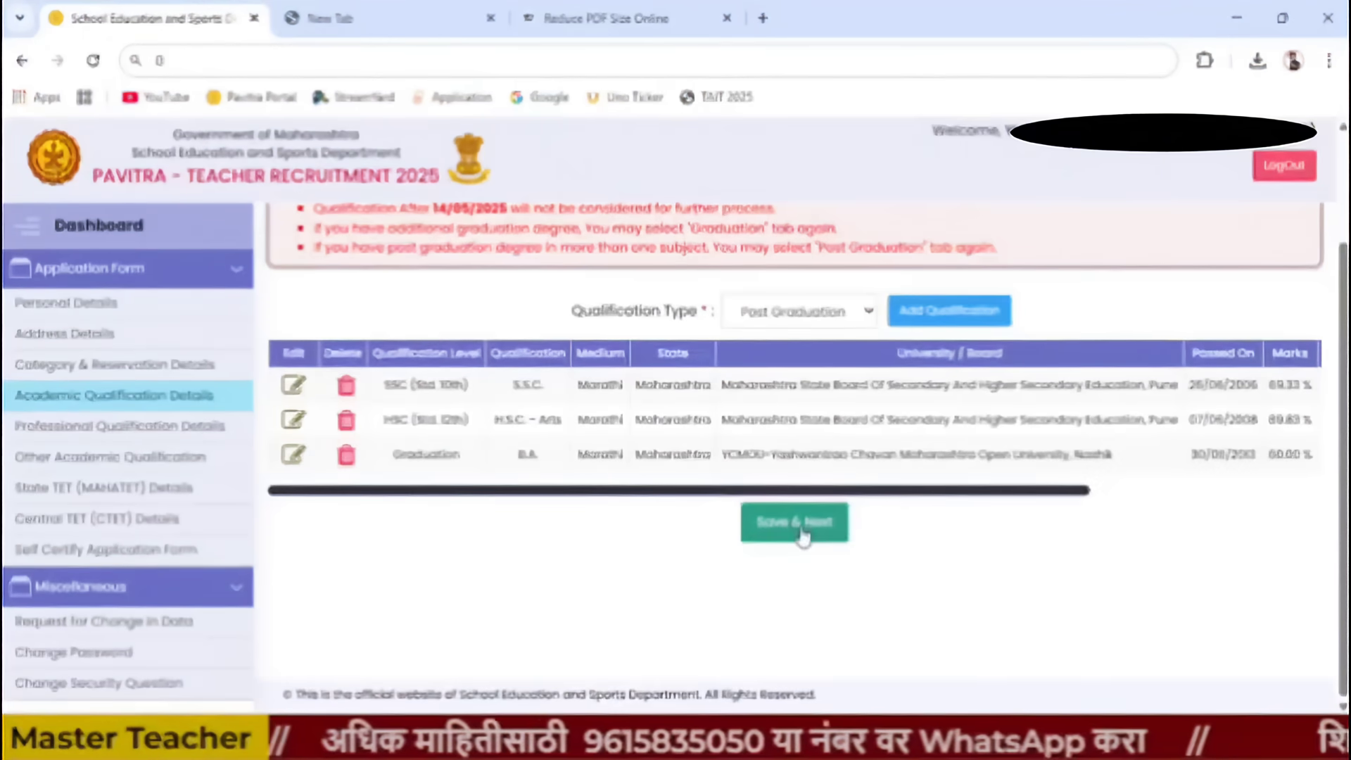
- Save the academic qualifications and start a new Diploma entry under Professional Qualifications
{"action": "left_click", "coordinate": [797, 536]}
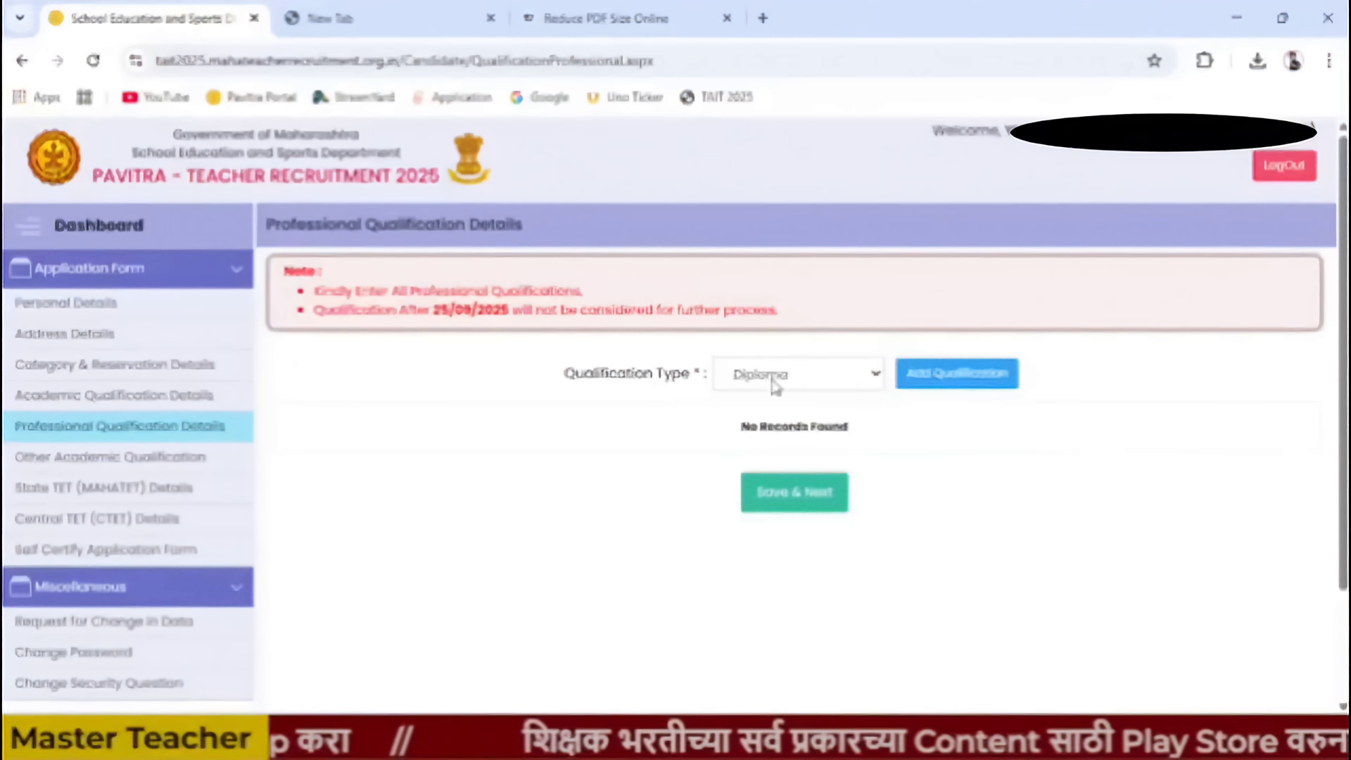
{"action": "left_click", "coordinate": [859, 377]}
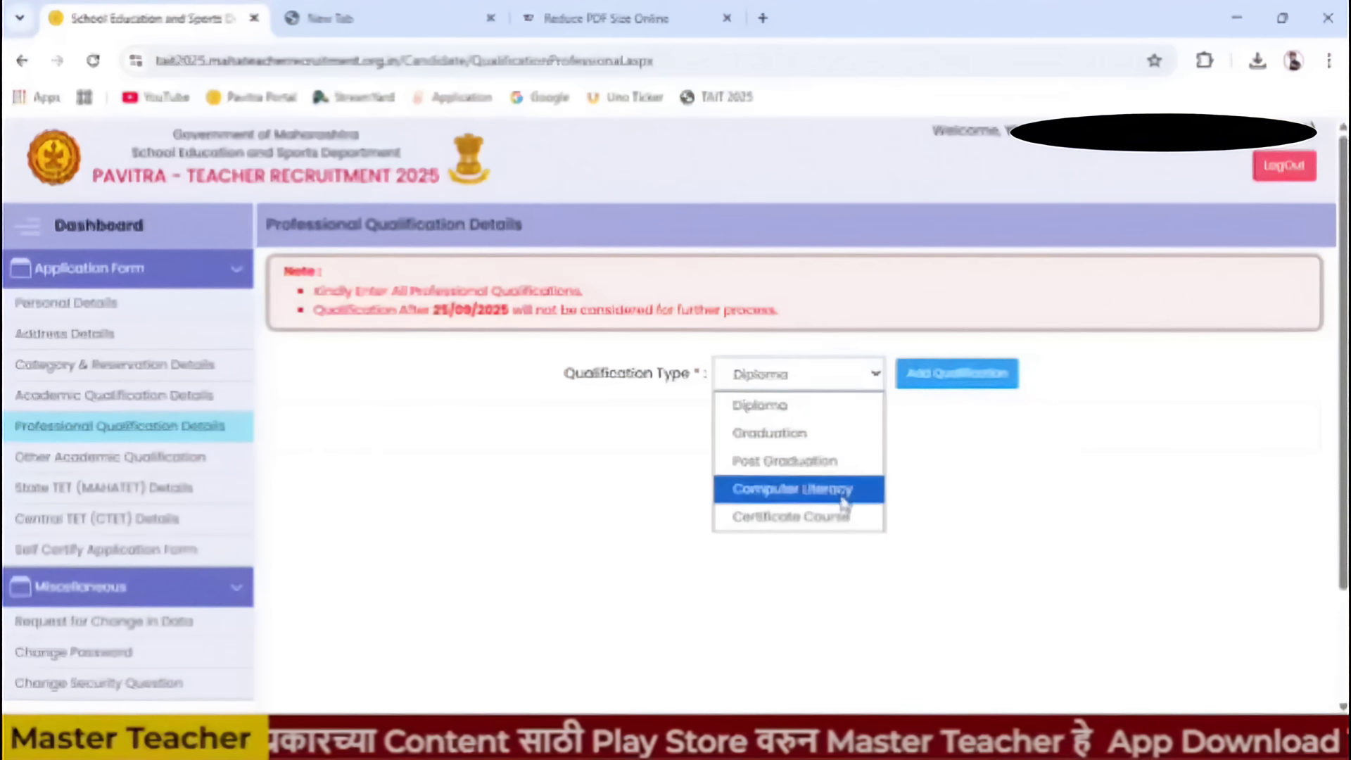
{"action": "left_click", "coordinate": [1037, 552]}
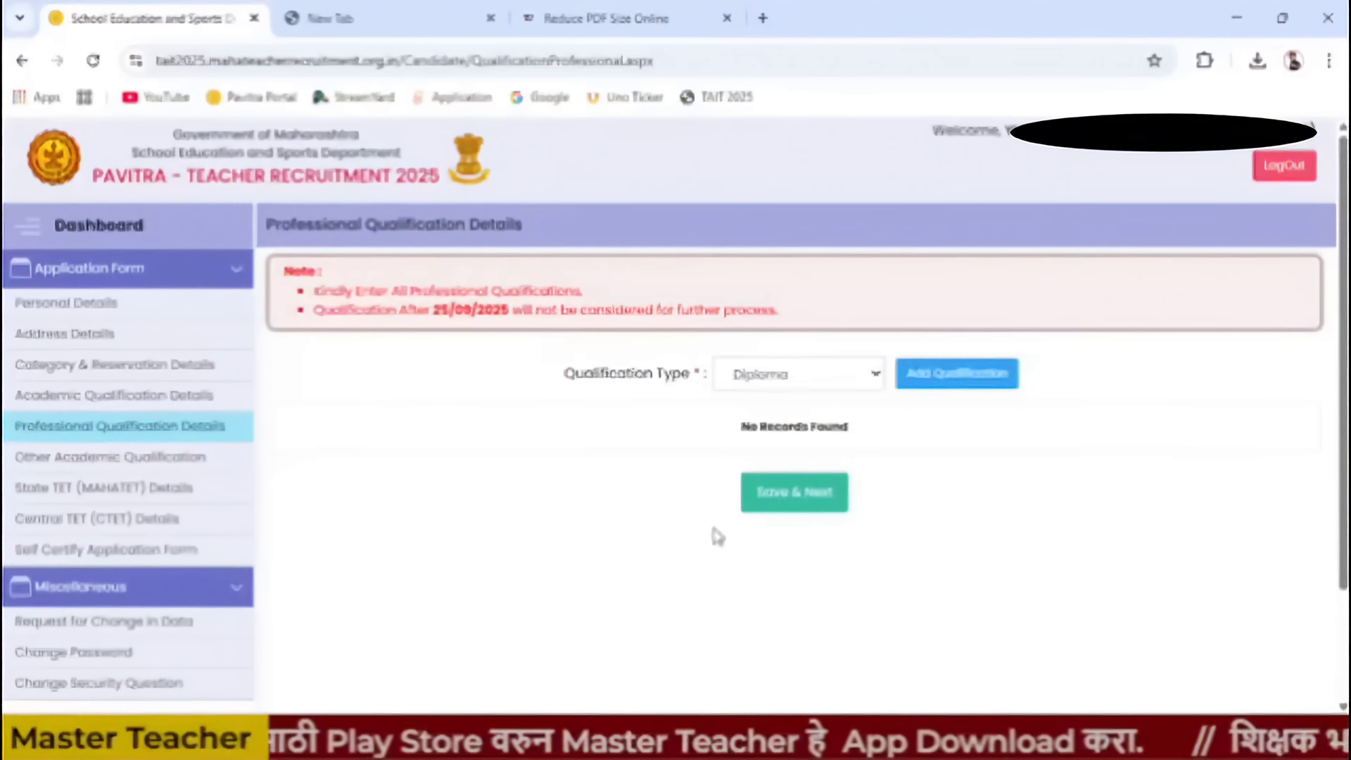
{"action": "left_click", "coordinate": [958, 377]}
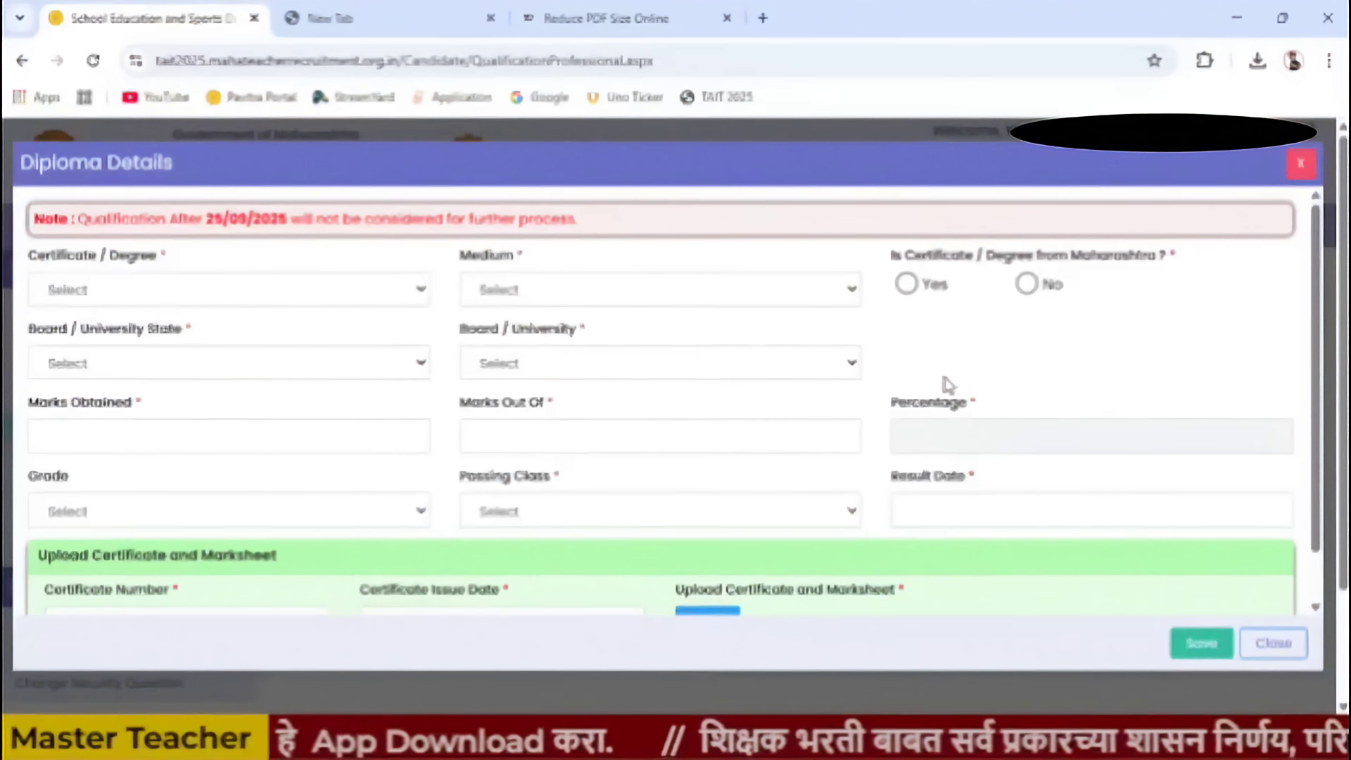
- Save a D.T.Ed. diploma, Marathi medium, from Maharashtra State Council Of Examination
{"action": "left_click", "coordinate": [124, 301]}
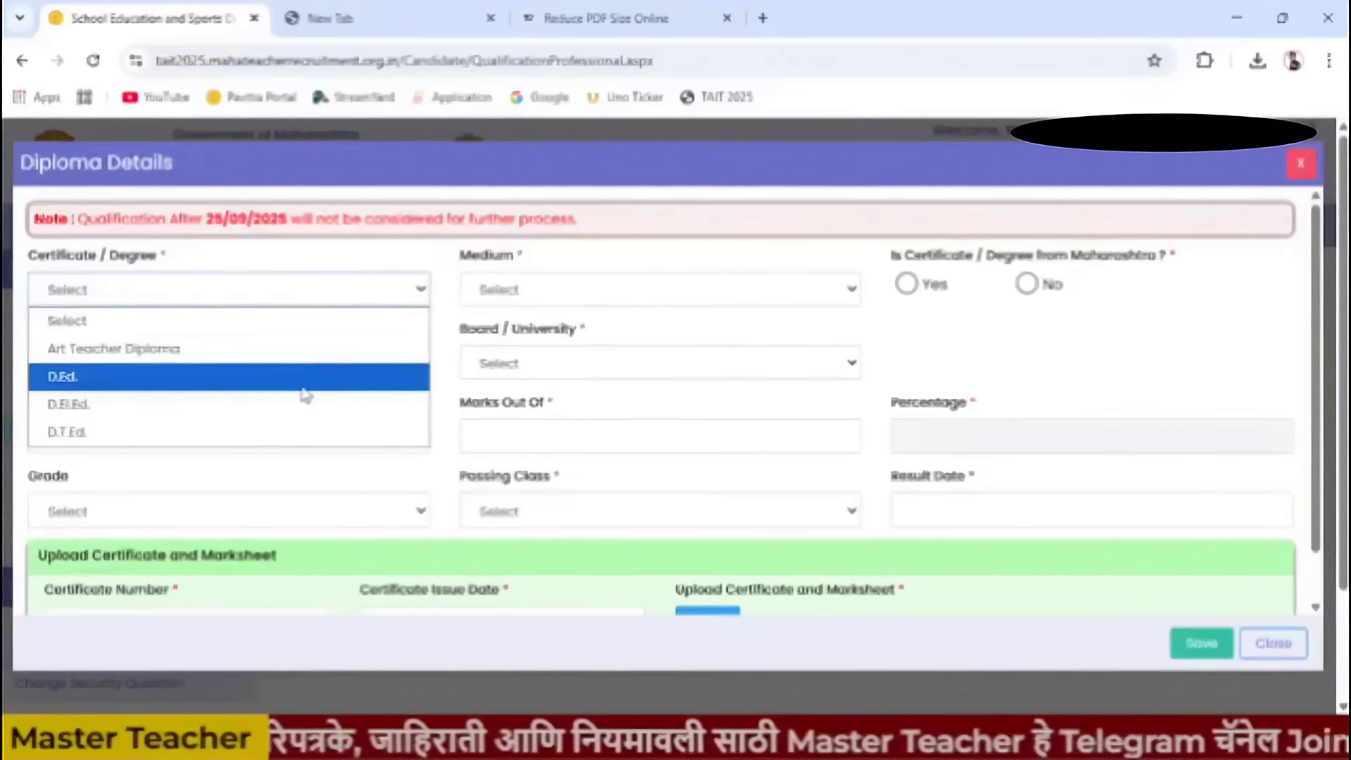
{"action": "left_click", "coordinate": [253, 431]}
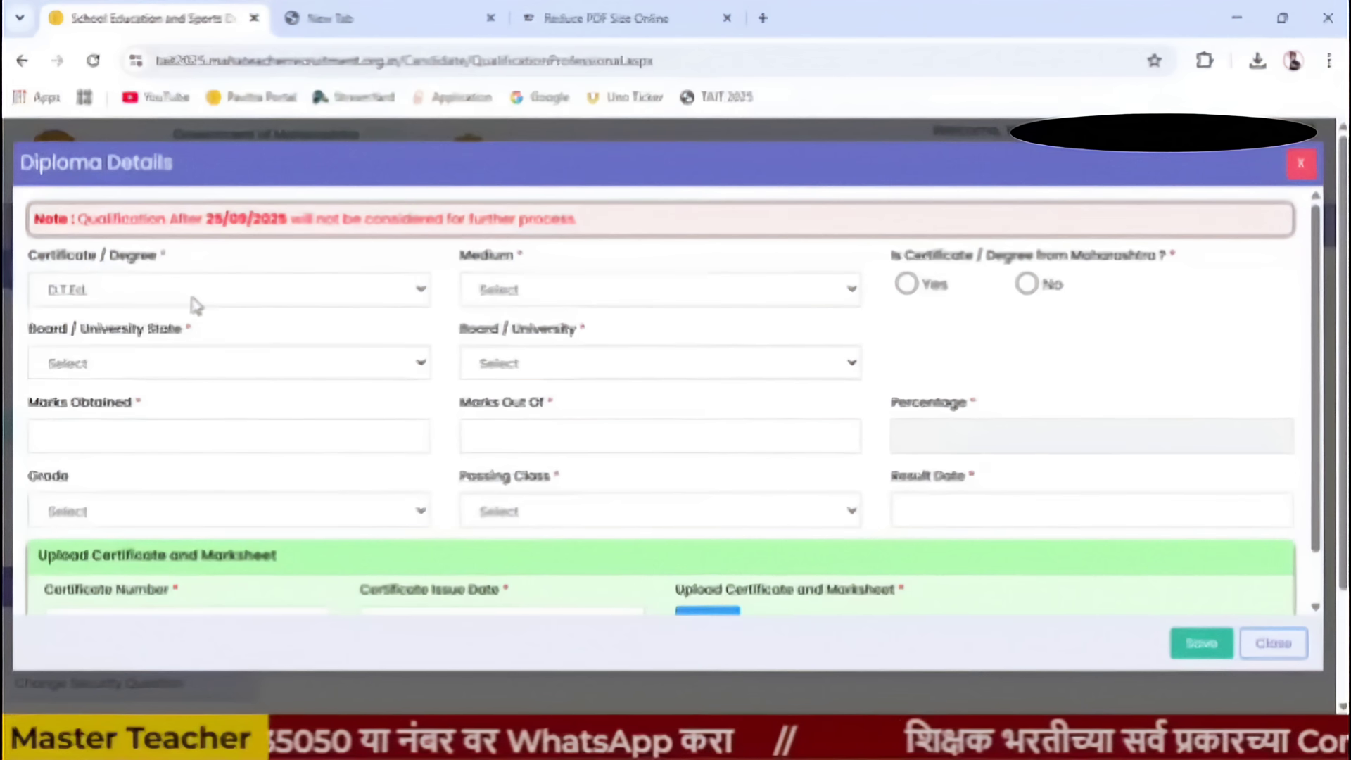
{"action": "left_click", "coordinate": [530, 301]}
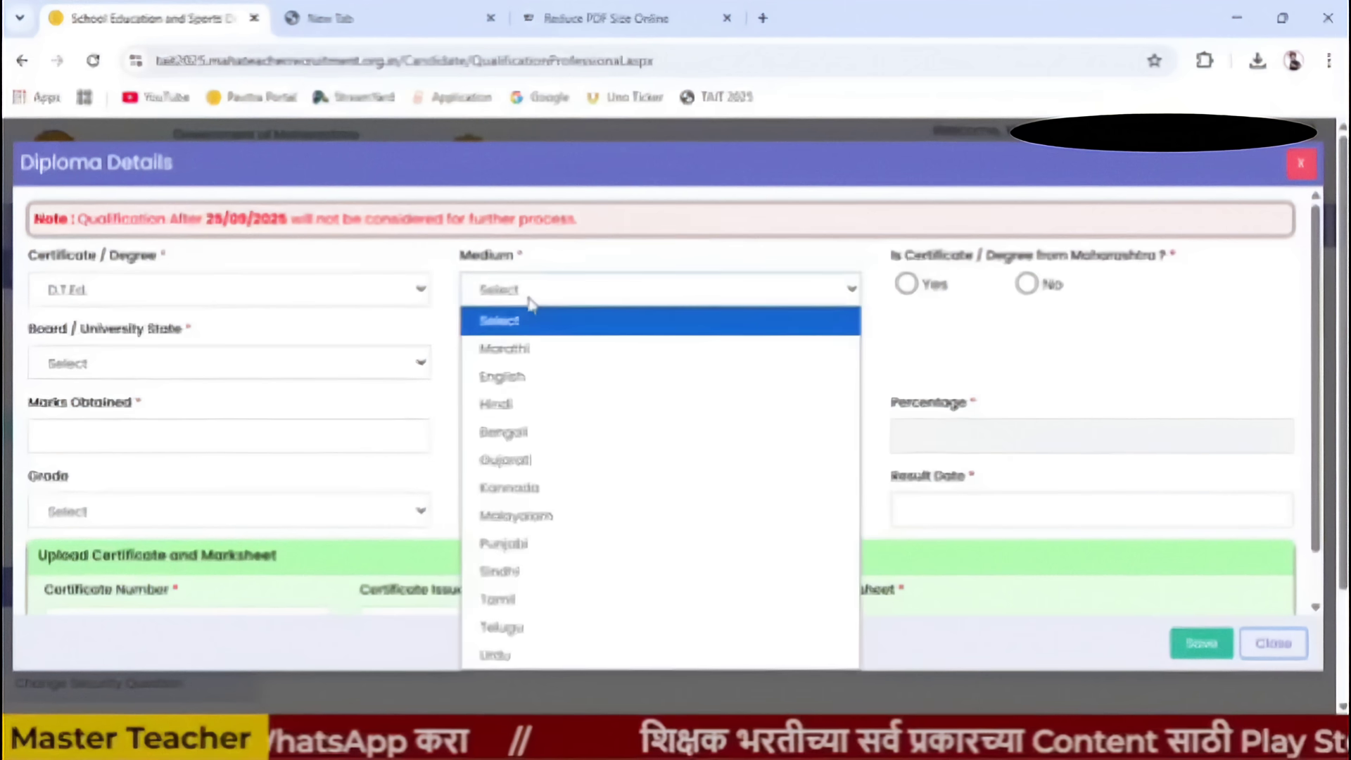
{"action": "left_click", "coordinate": [555, 359]}
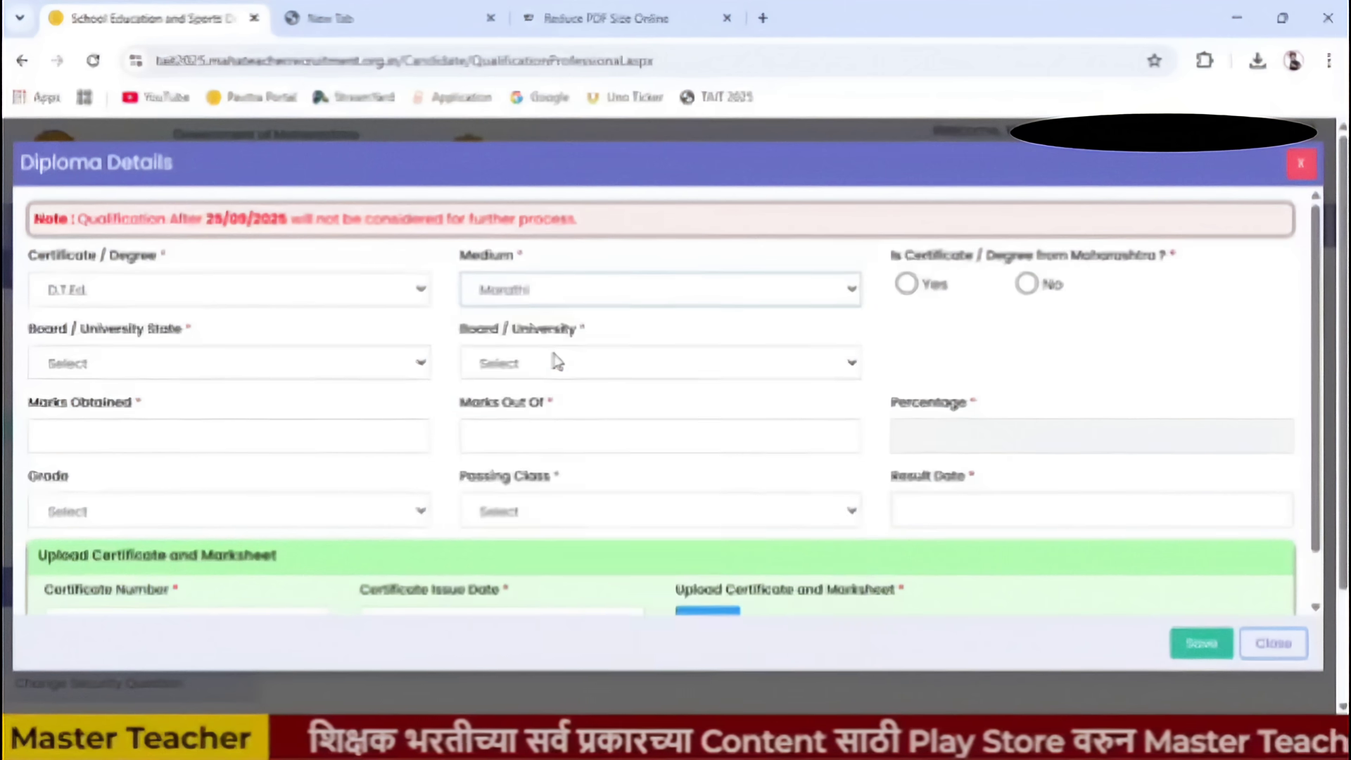
{"action": "left_click", "coordinate": [907, 285]}
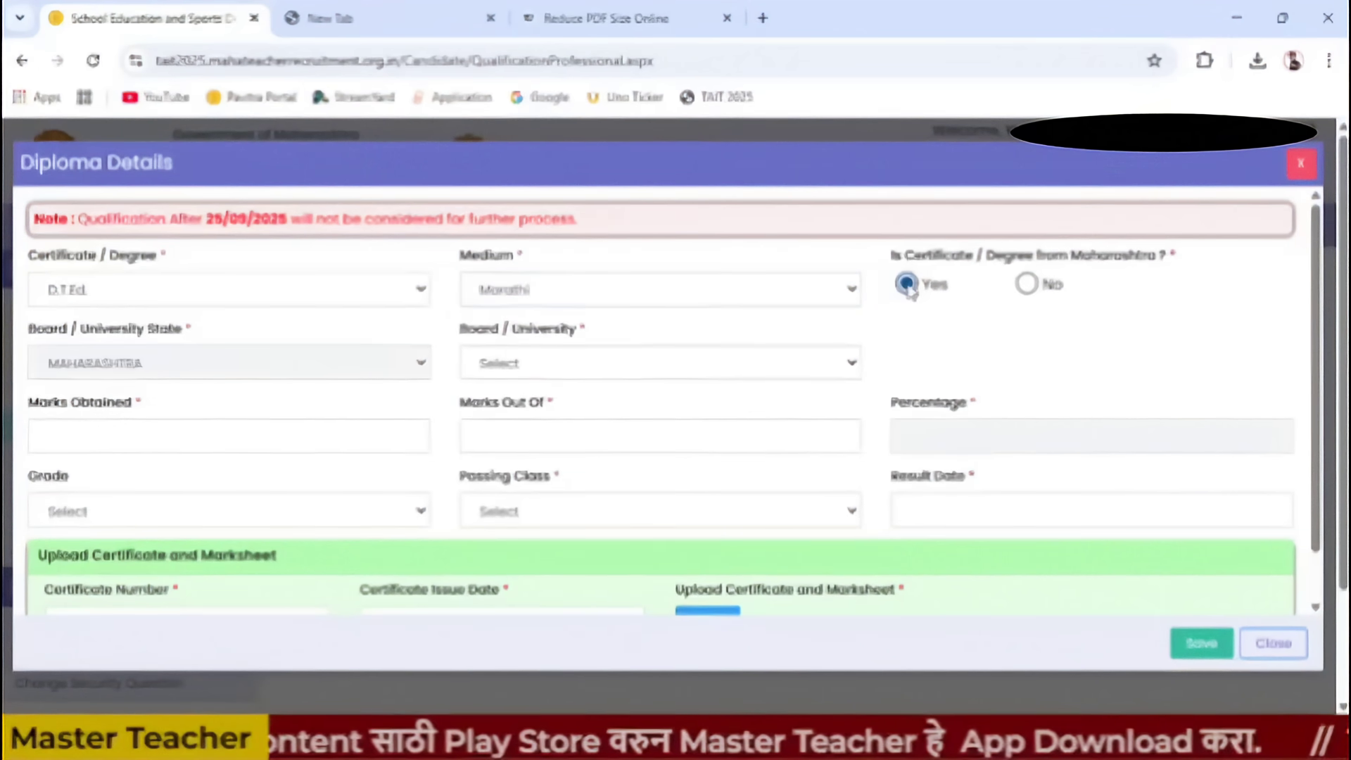
{"action": "left_click", "coordinate": [556, 365]}
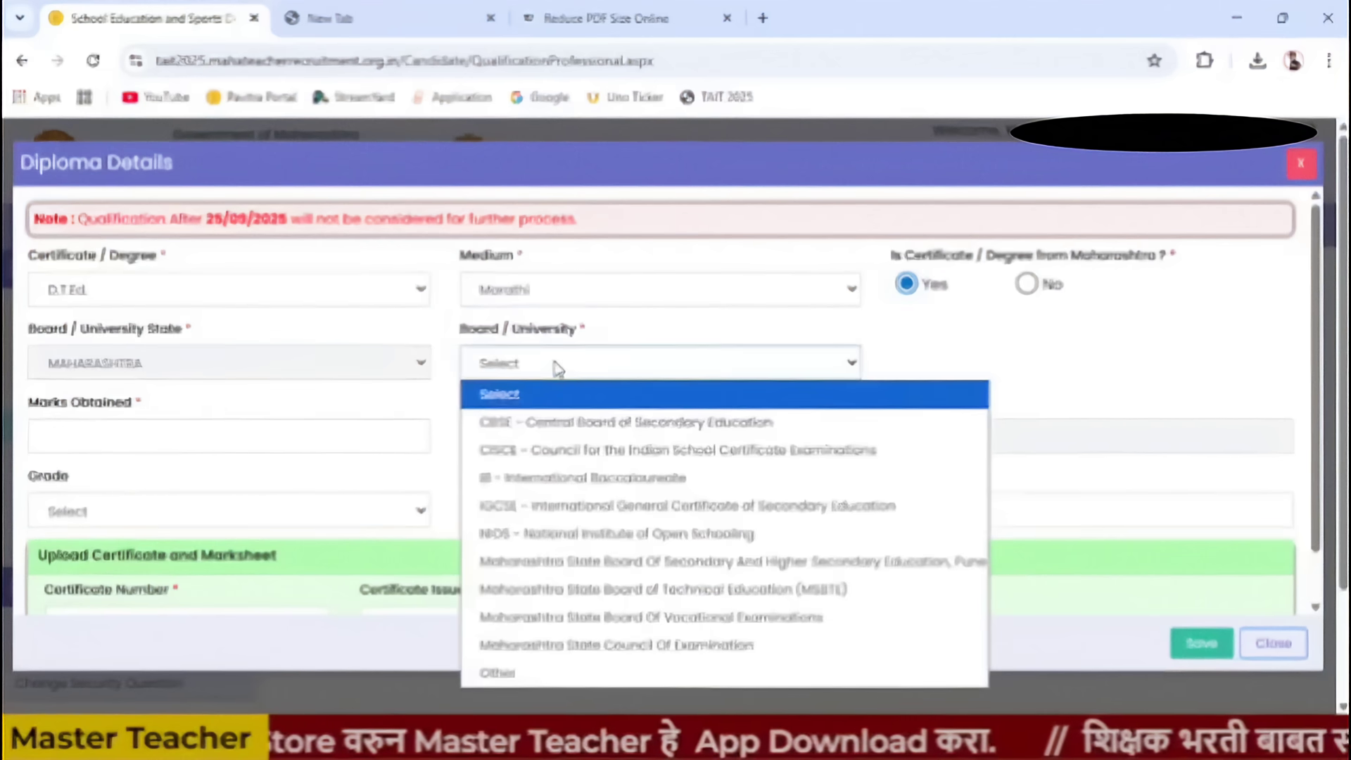
{"action": "left_click", "coordinate": [649, 646]}
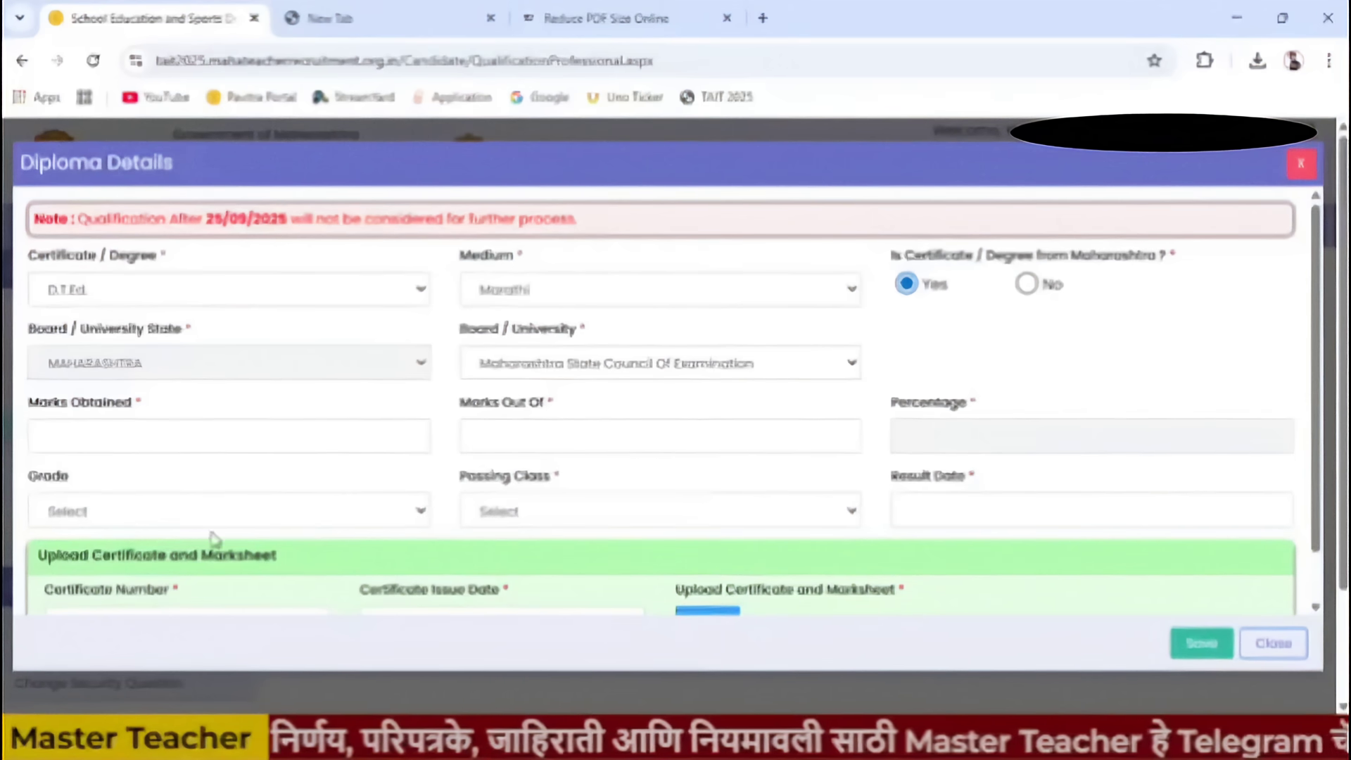
{"action": "scroll", "coordinate": [1083, 522], "scroll_direction": "down", "scroll_amount": 1}
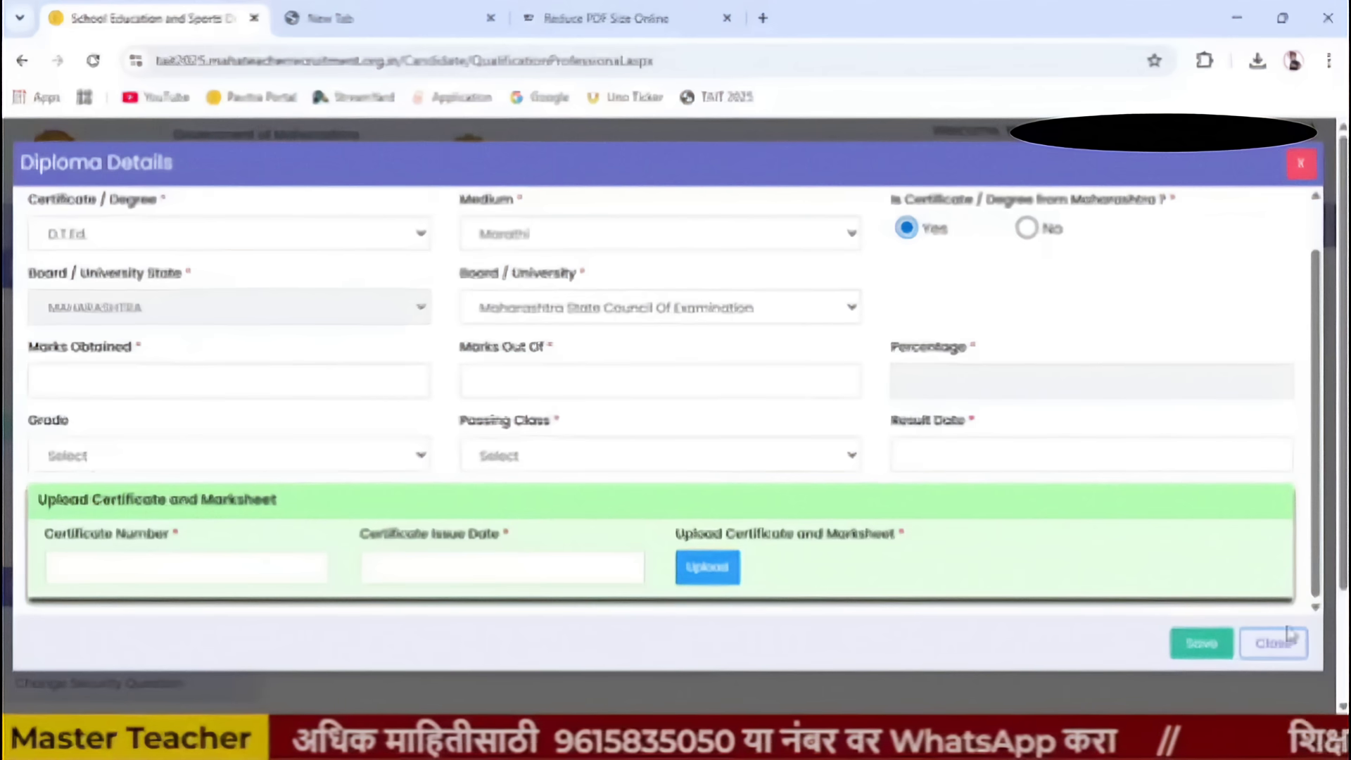
{"action": "left_click", "coordinate": [1204, 651]}
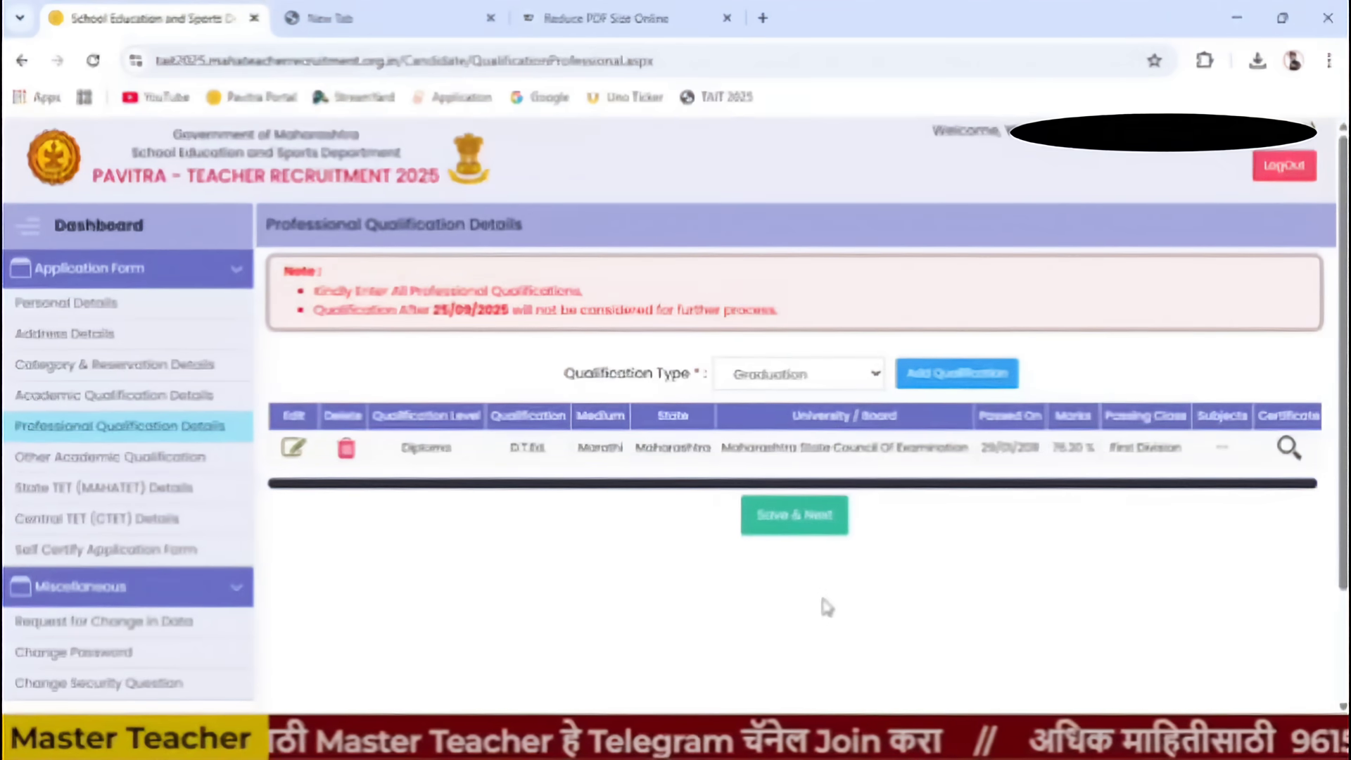
- Start a new Graduation entry in the professional qualifications
{"action": "left_click", "coordinate": [844, 385]}
{"action": "left_click", "coordinate": [826, 434]}
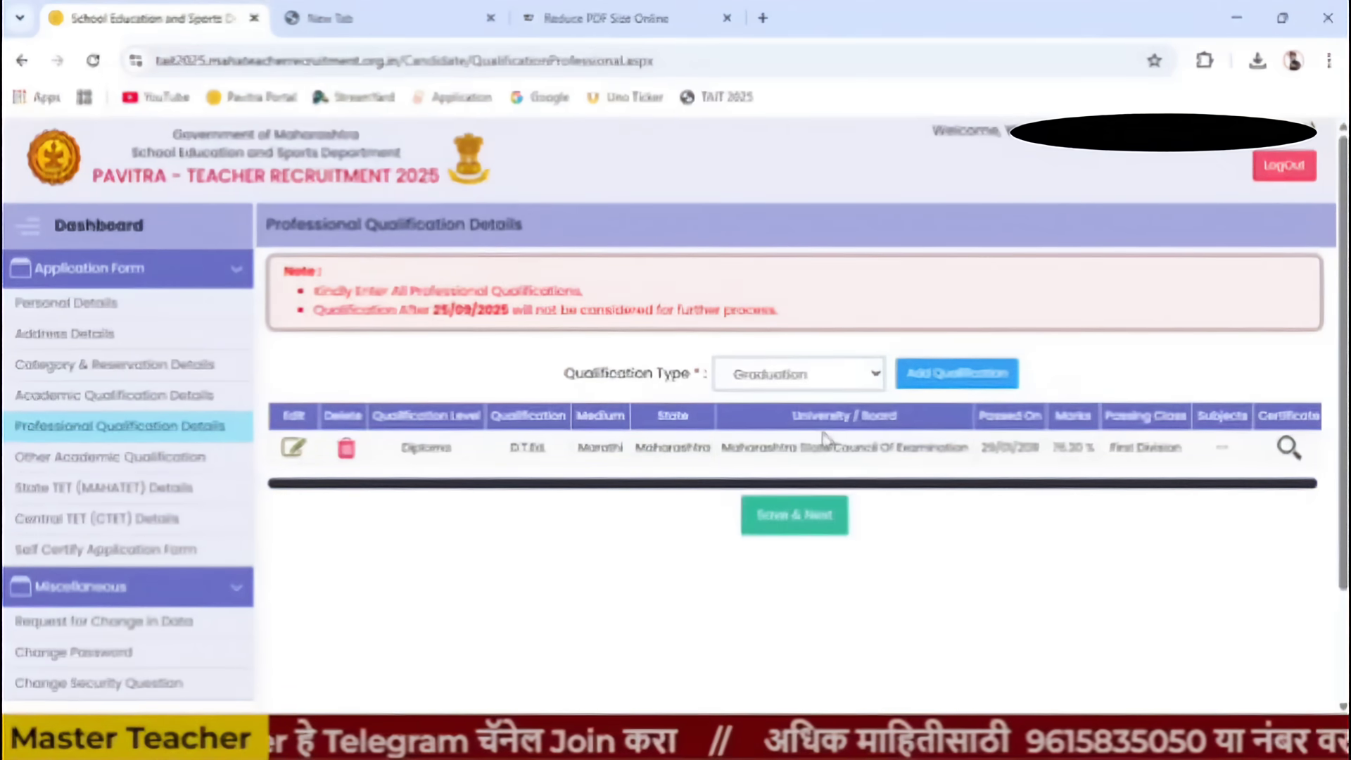
{"action": "left_click", "coordinate": [942, 382]}
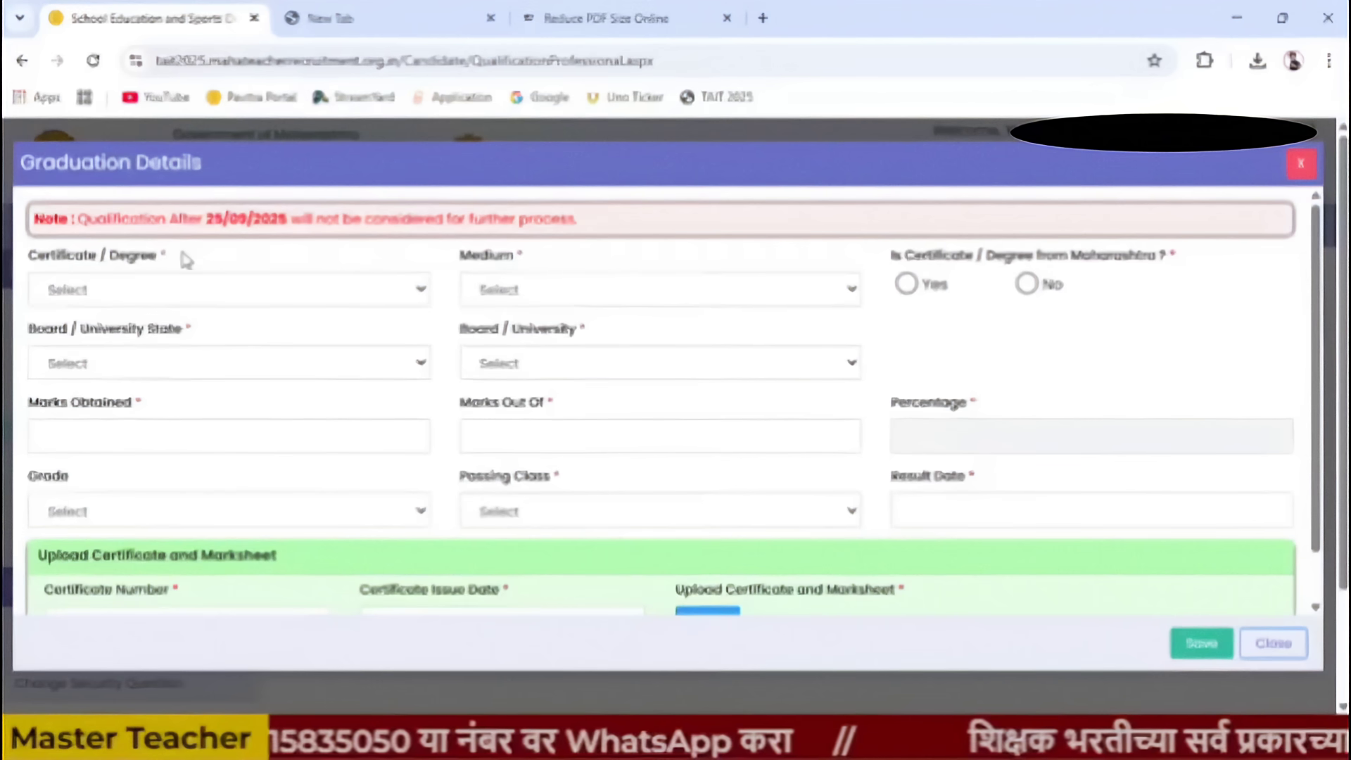
- Choose B.Ed., Marathi medium and Maharashtra, then scroll the university list
{"action": "left_click", "coordinate": [195, 292]}
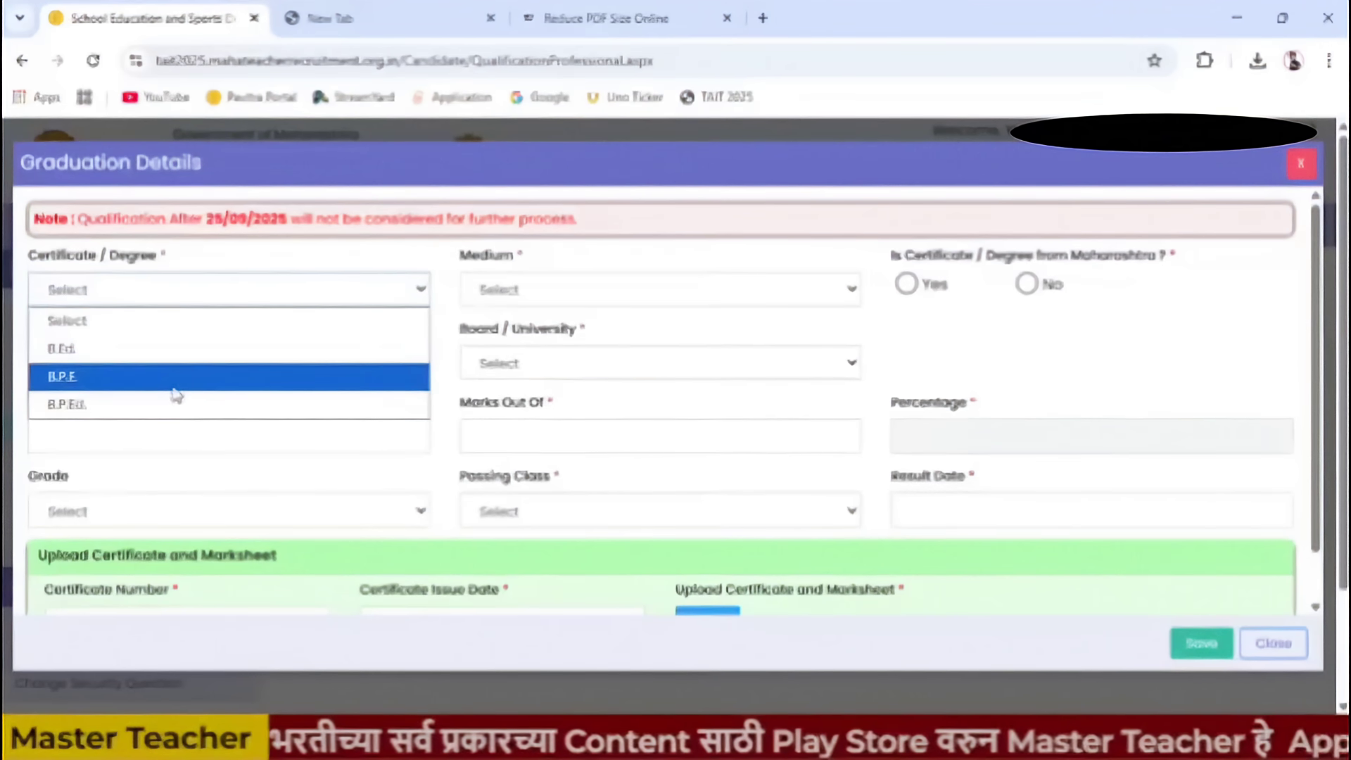
{"action": "left_click", "coordinate": [176, 354]}
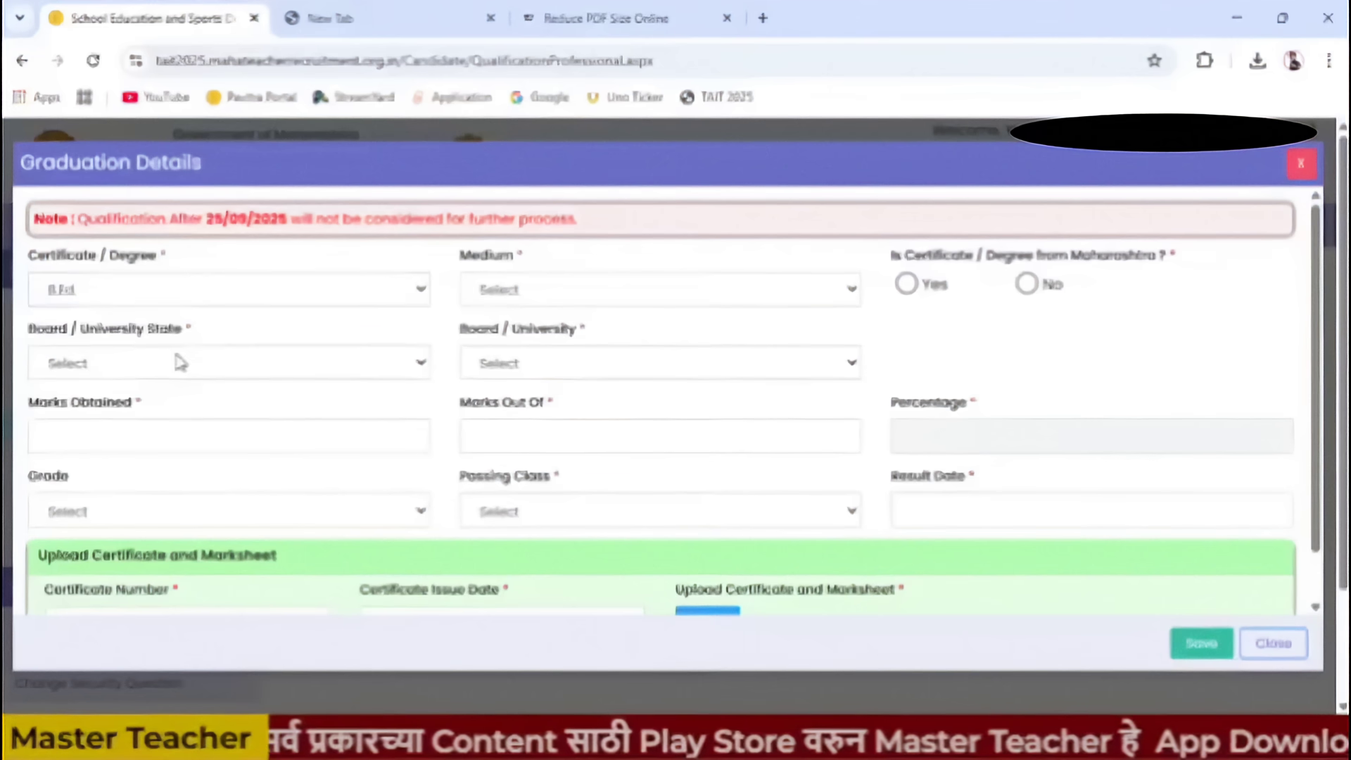
{"action": "left_click", "coordinate": [563, 311]}
{"action": "left_click", "coordinate": [564, 357]}
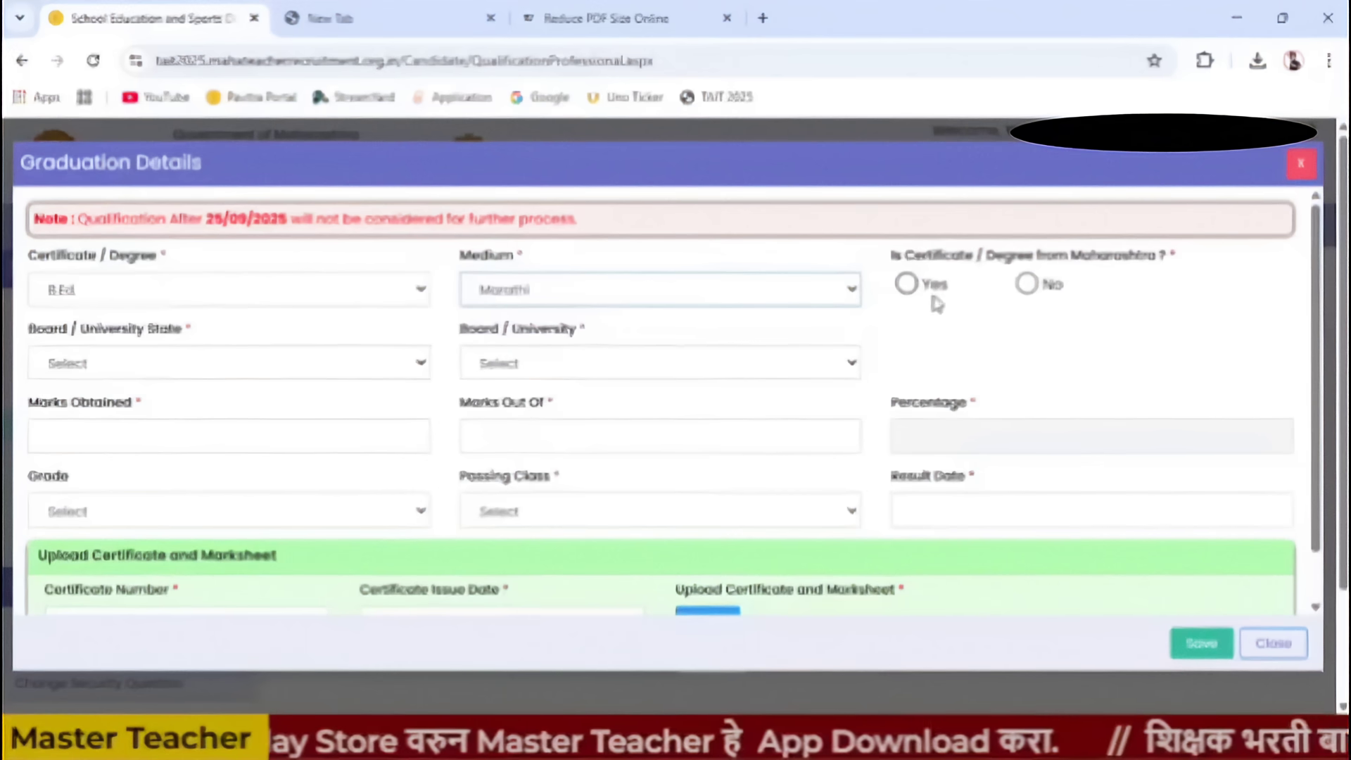
{"action": "left_click", "coordinate": [909, 287]}
{"action": "left_click", "coordinate": [570, 369]}
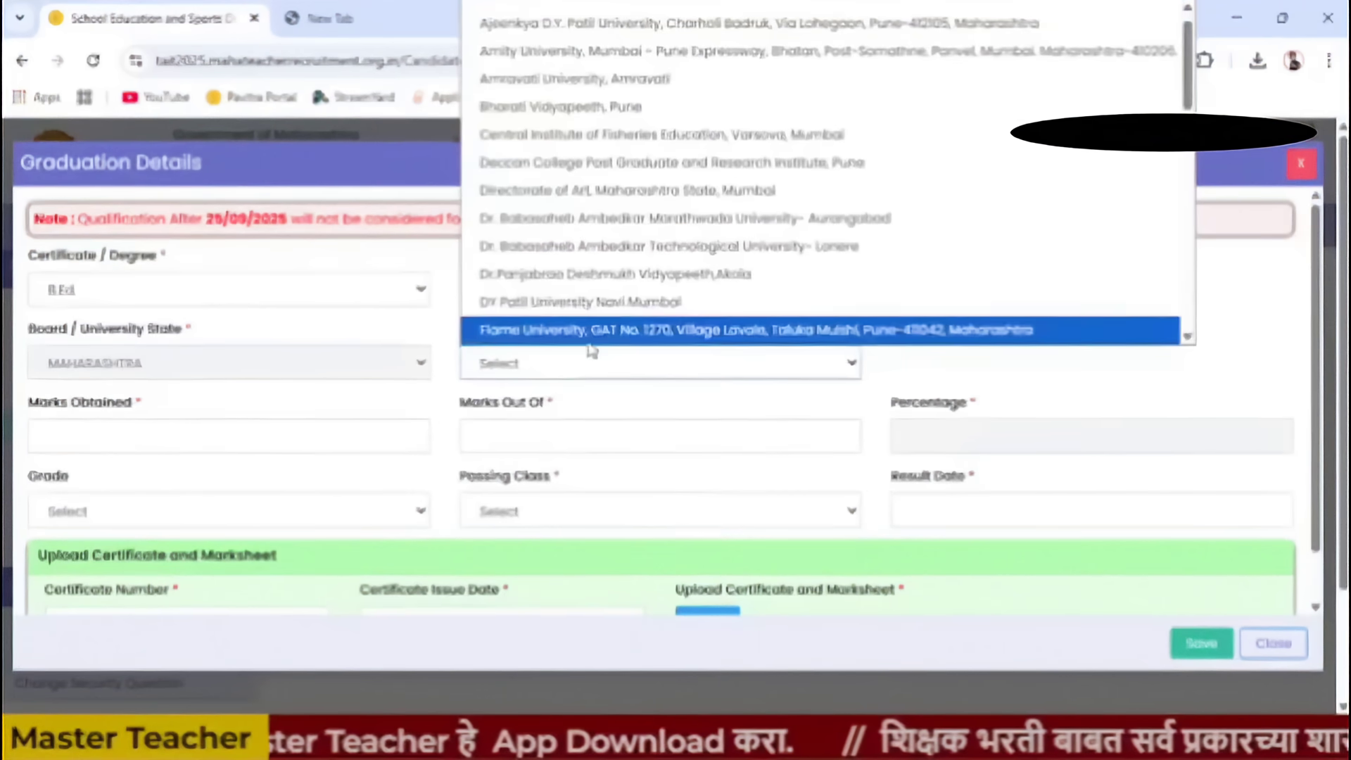
{"action": "scroll", "coordinate": [658, 323], "scroll_direction": "down", "scroll_amount": 3}
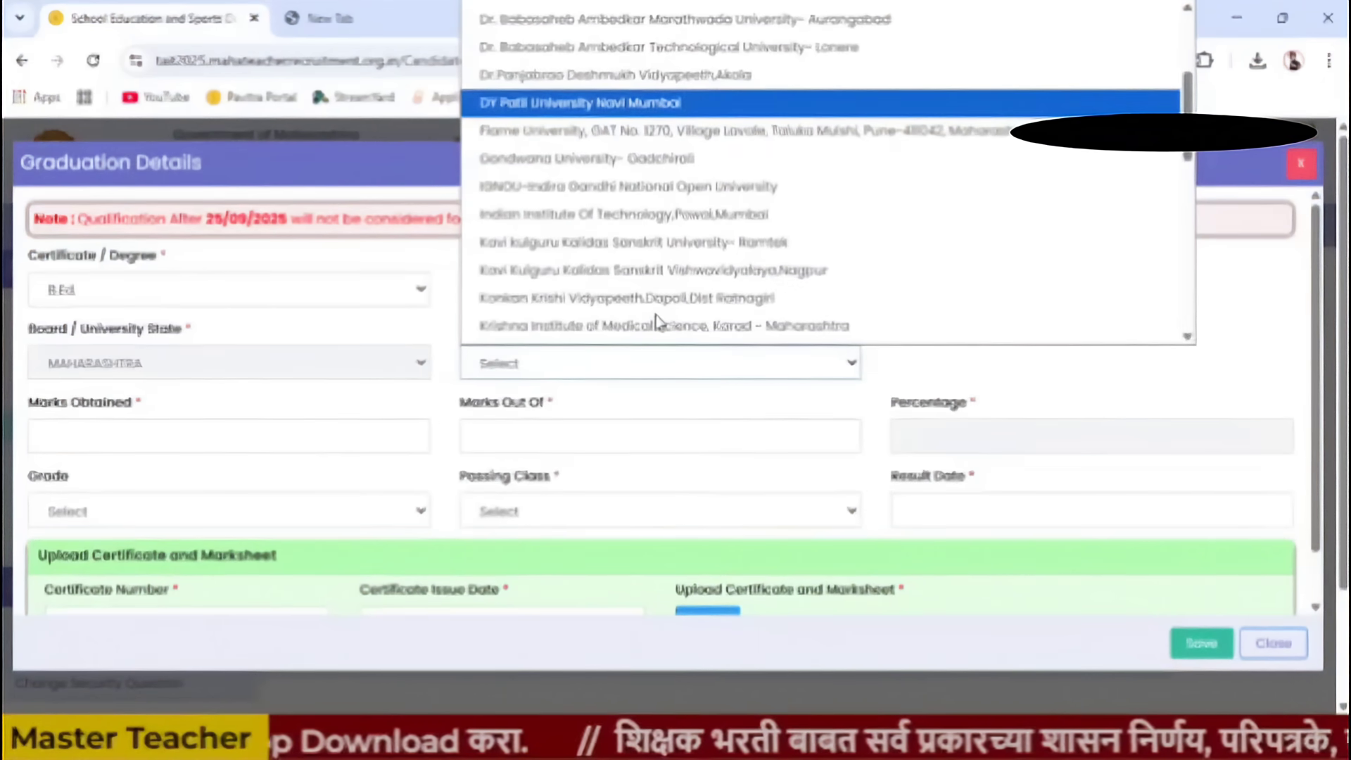
{"action": "scroll", "coordinate": [645, 395], "scroll_direction": "down", "scroll_amount": 2}
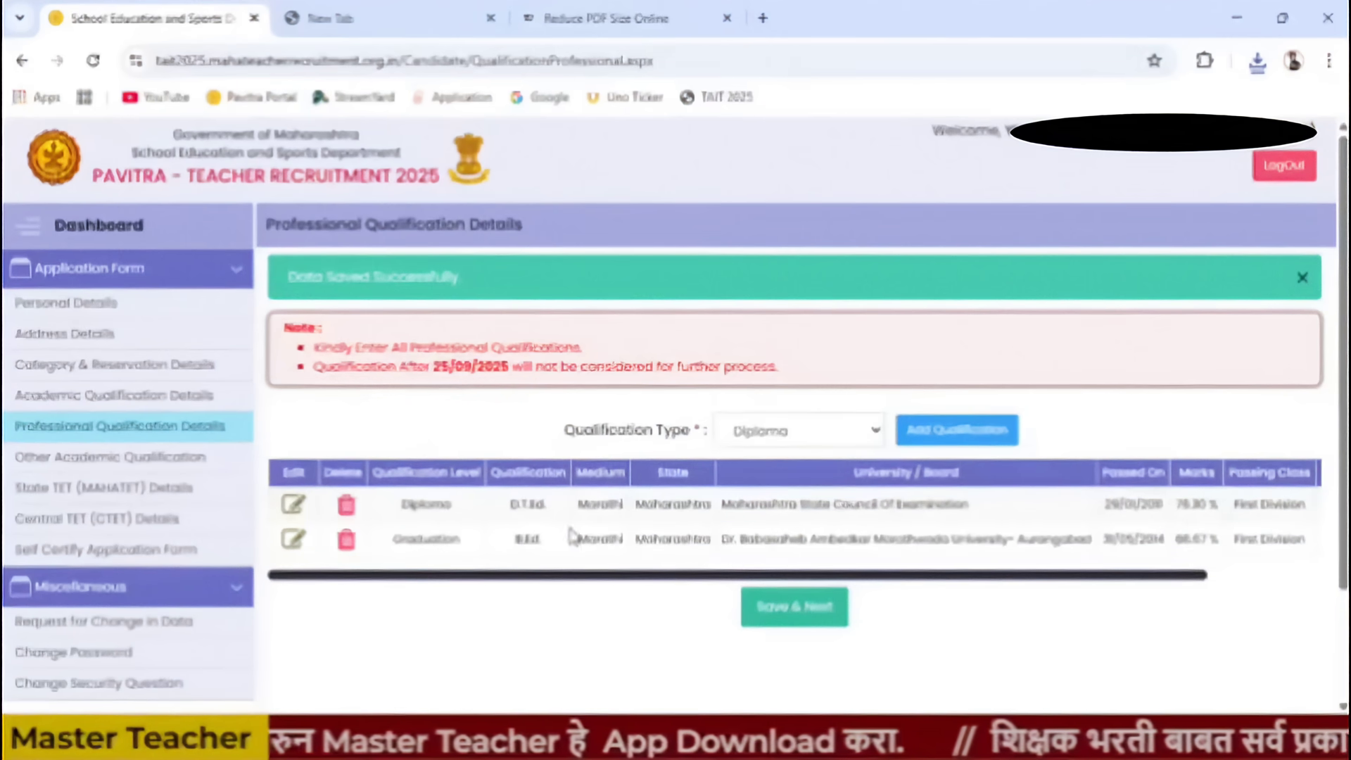
{"action": "left_click", "coordinate": [802, 430]}
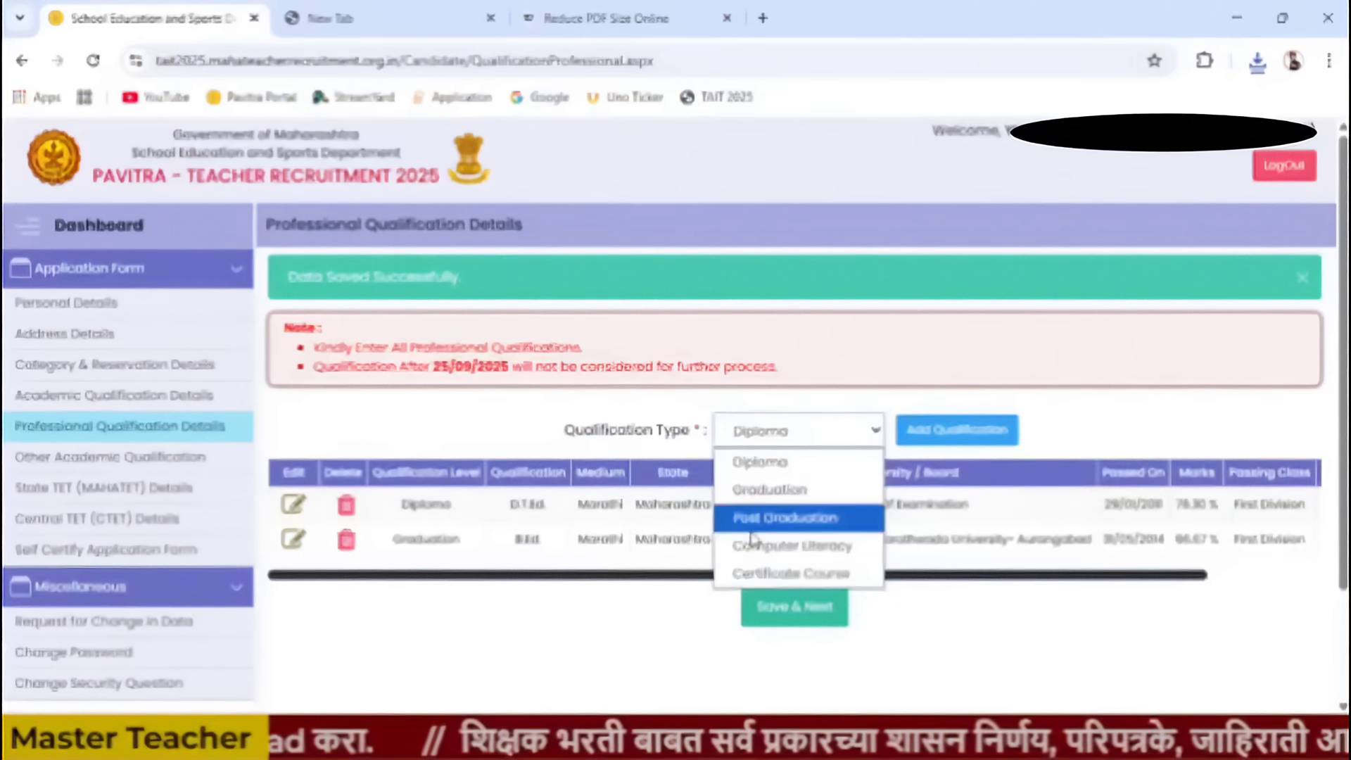
{"action": "left_click", "coordinate": [623, 668]}
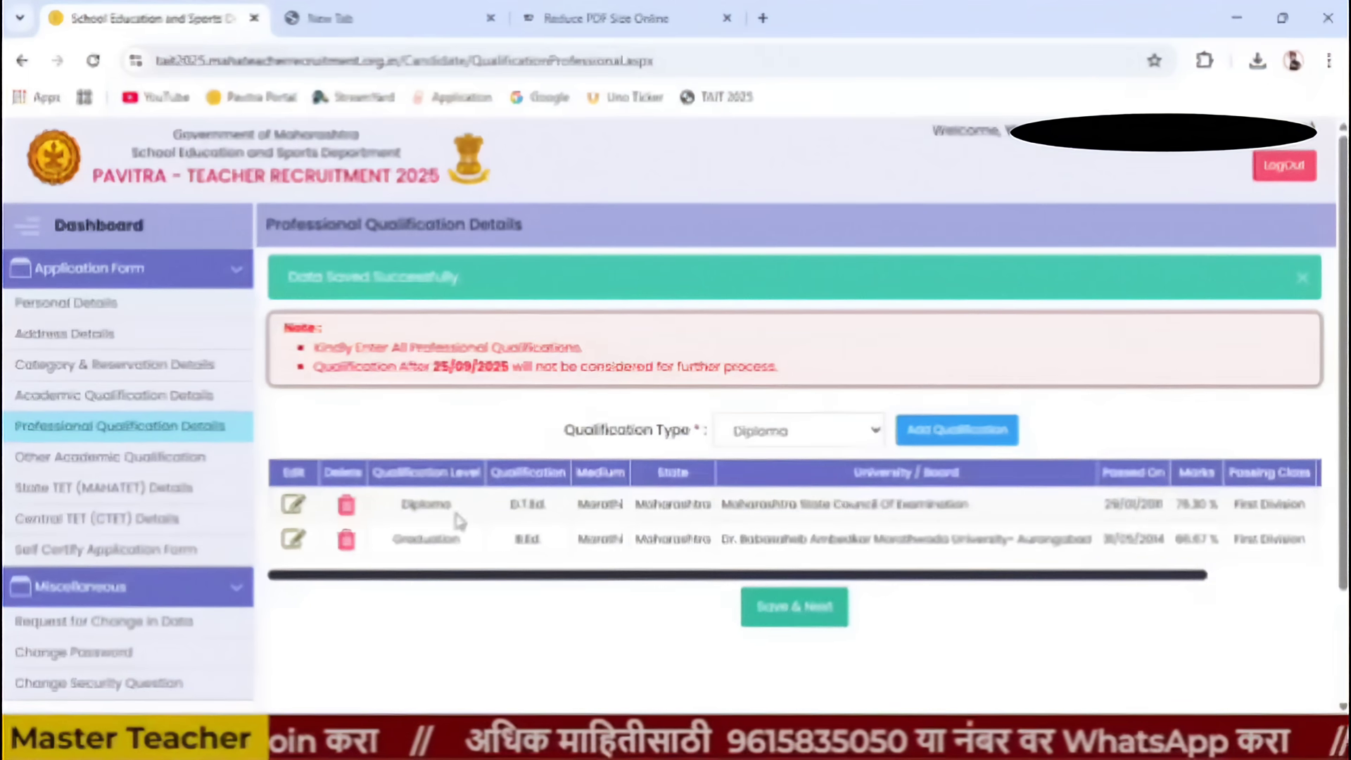
- Save qualifications and answer Yes to TET qualification and to Paper 1 on the State TET page
{"action": "left_click", "coordinate": [810, 622]}
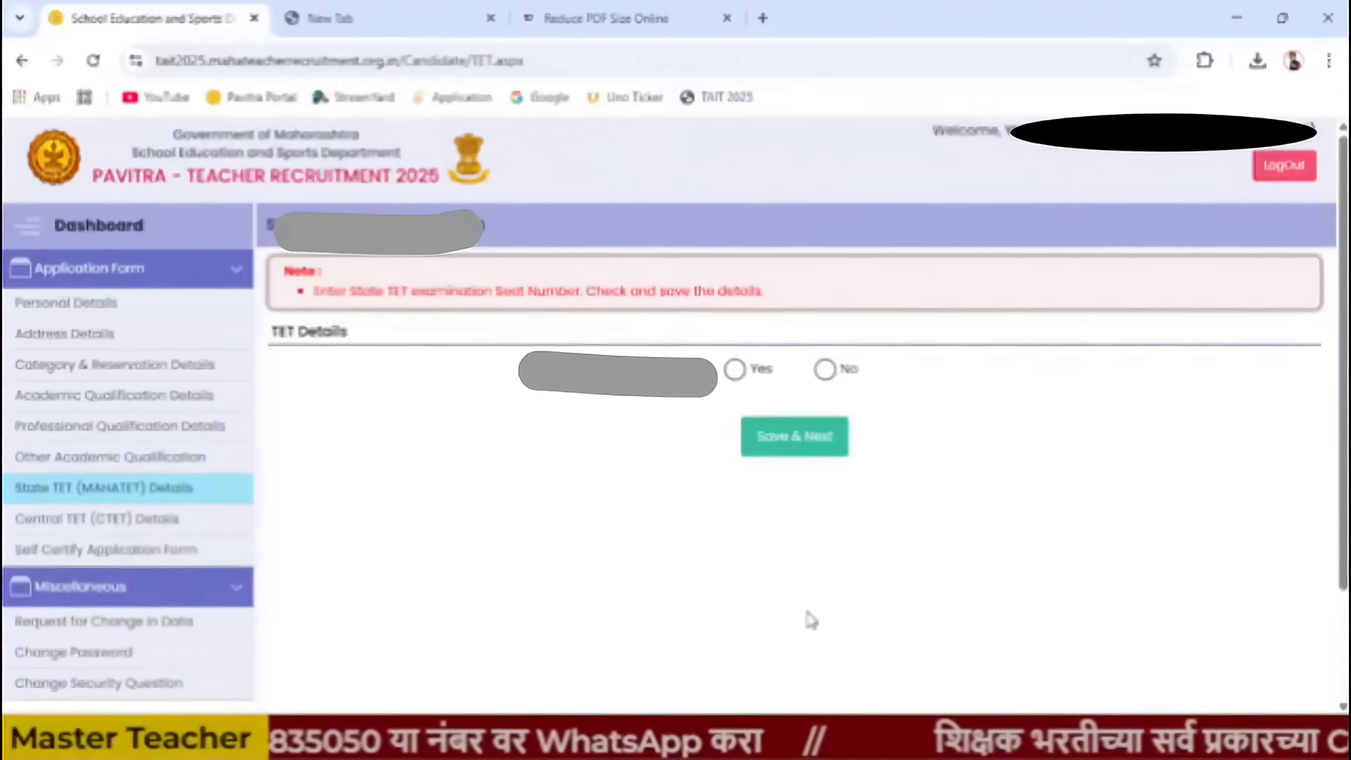
{"action": "left_click", "coordinate": [734, 370]}
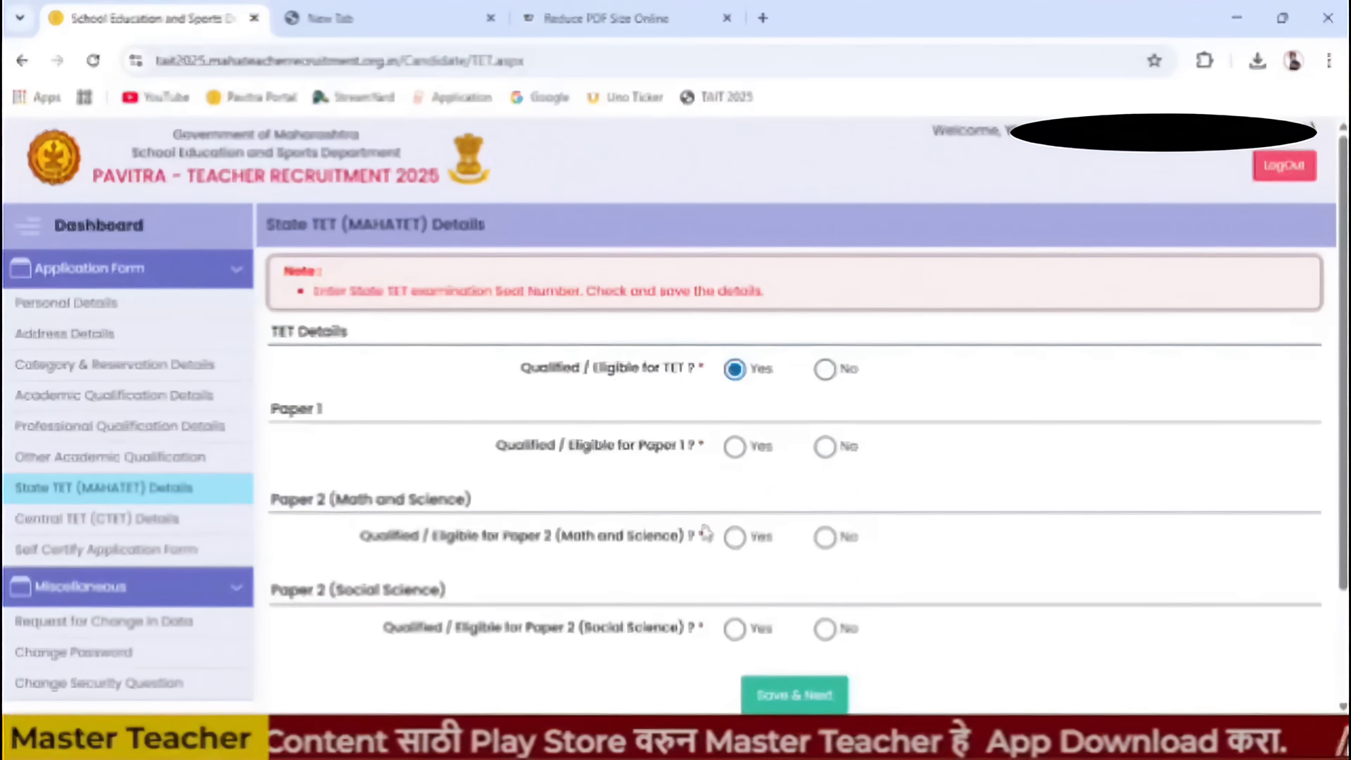
{"action": "scroll", "coordinate": [704, 556], "scroll_direction": "down", "scroll_amount": 2}
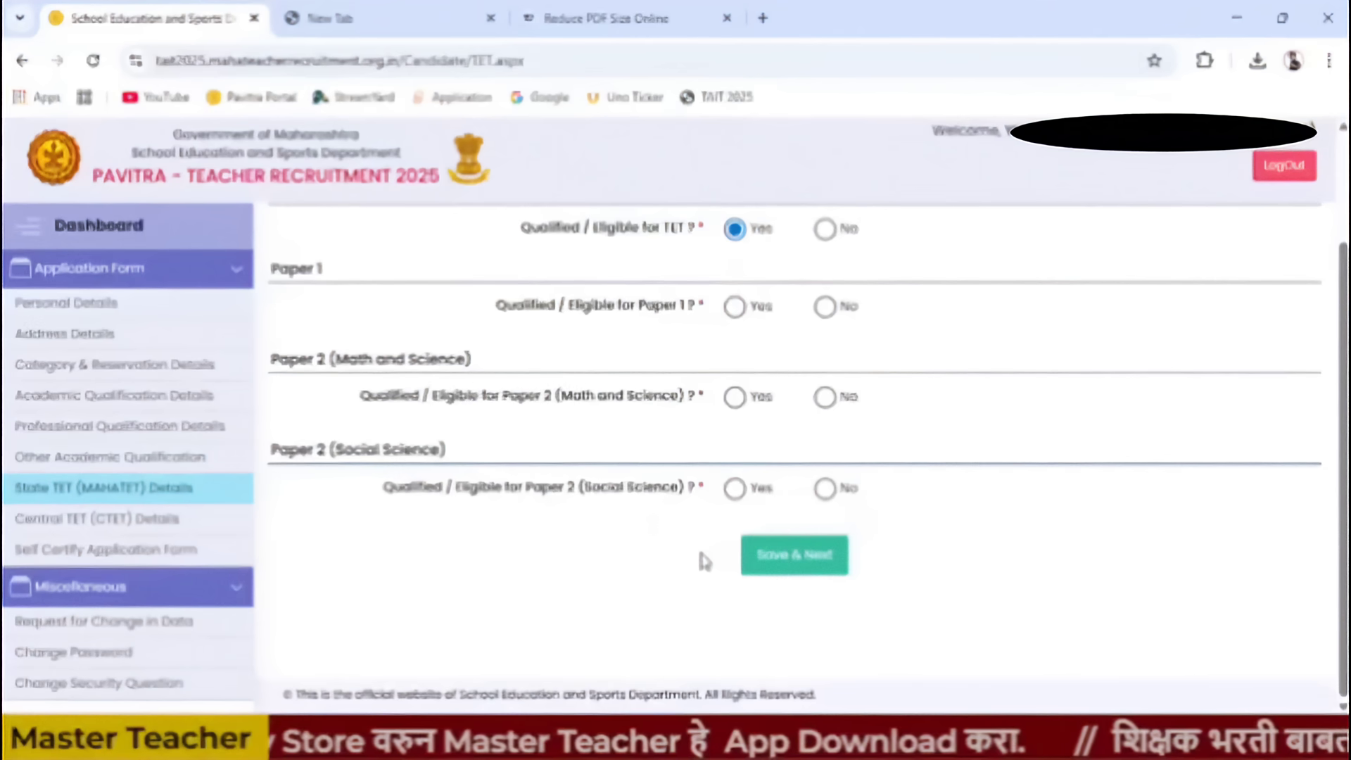
{"action": "scroll", "coordinate": [699, 558], "scroll_direction": "up", "scroll_amount": 2}
{"action": "left_click", "coordinate": [825, 369]}
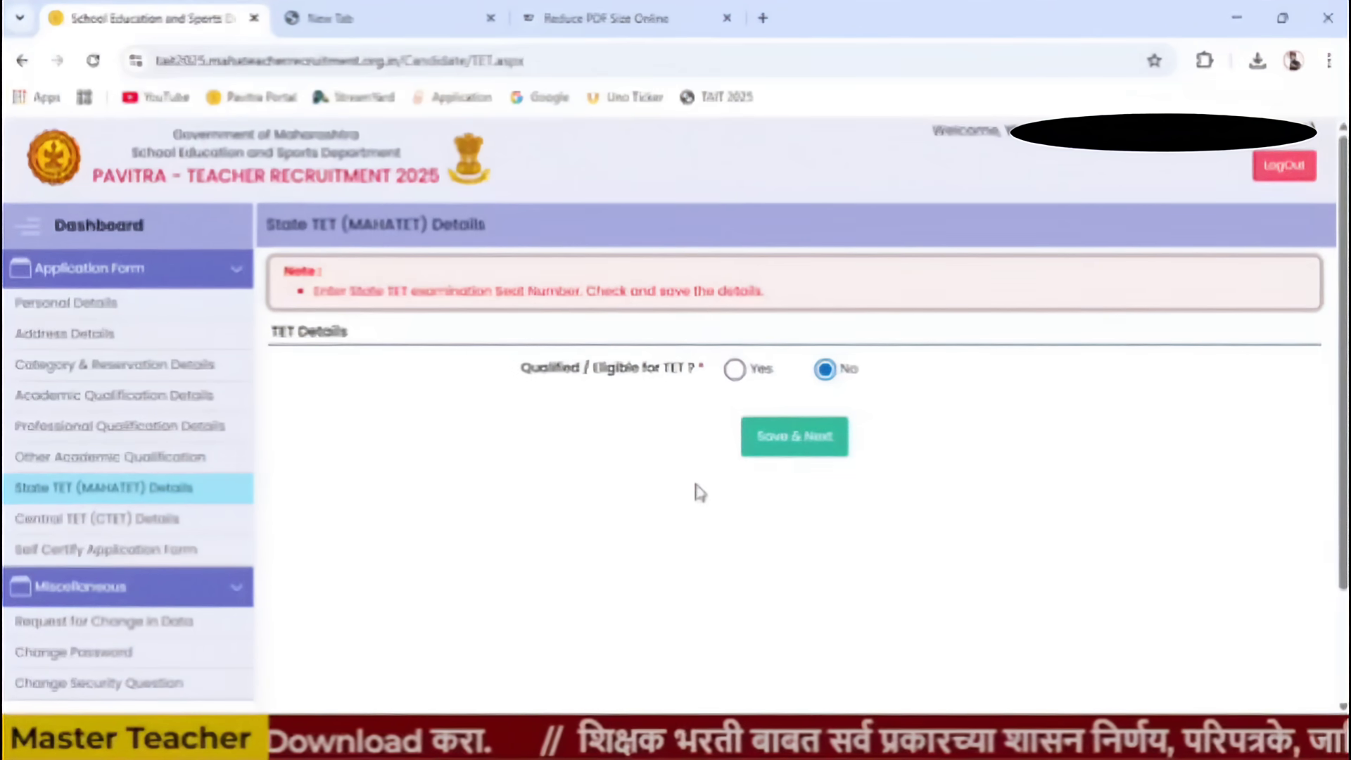
{"action": "left_click", "coordinate": [735, 370]}
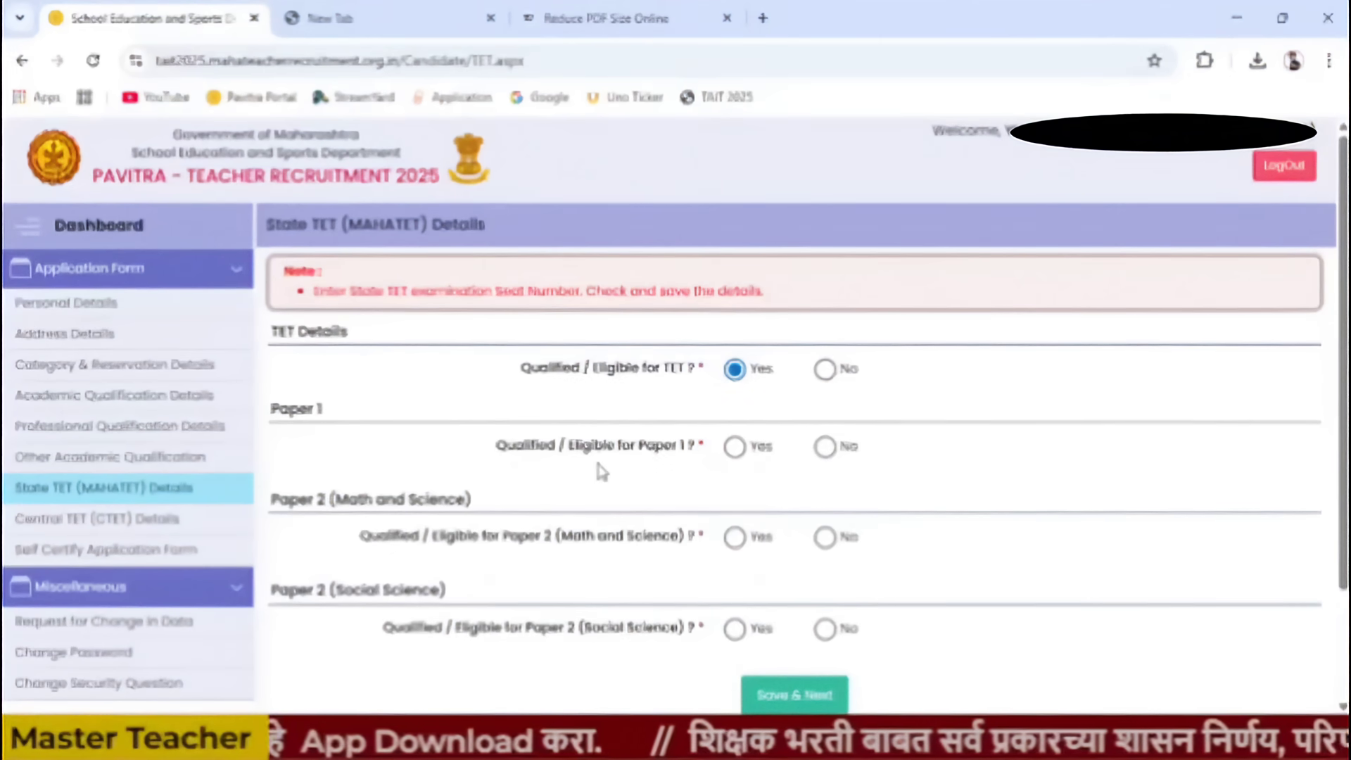
{"action": "left_click", "coordinate": [733, 449]}
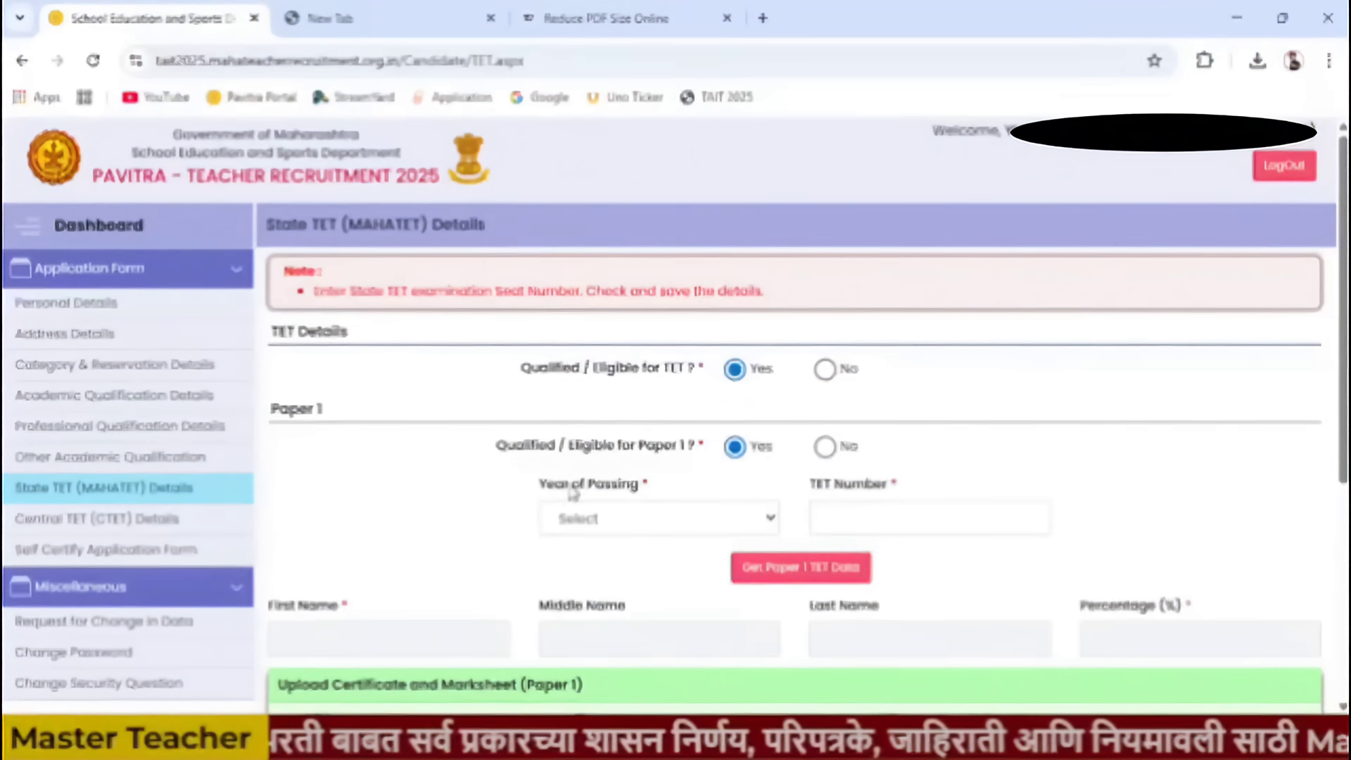
- Choose 2015 as the Paper 1 passing year and enter the Paper 1 TET number
{"action": "scroll", "coordinate": [591, 507], "scroll_direction": "down", "scroll_amount": 1}
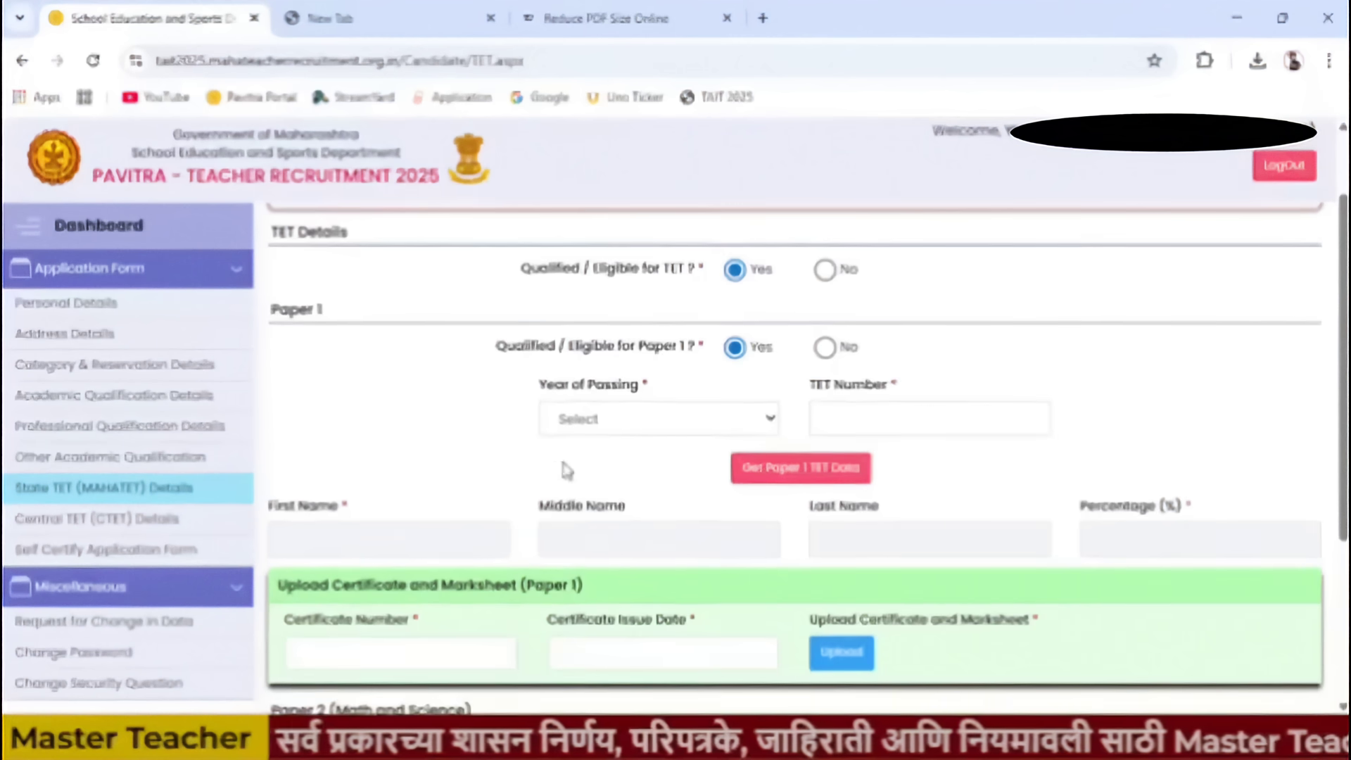
{"action": "left_click", "coordinate": [651, 424]}
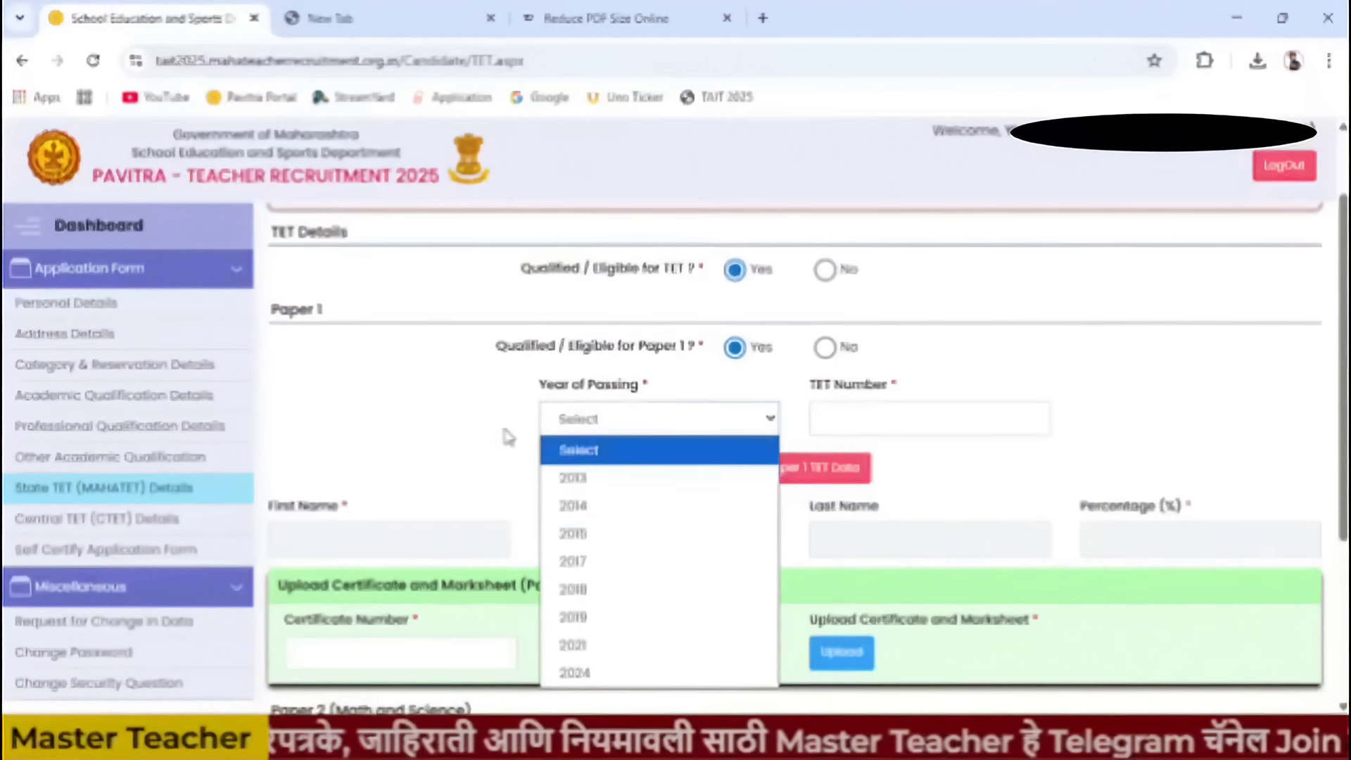
{"action": "left_click", "coordinate": [458, 412]}
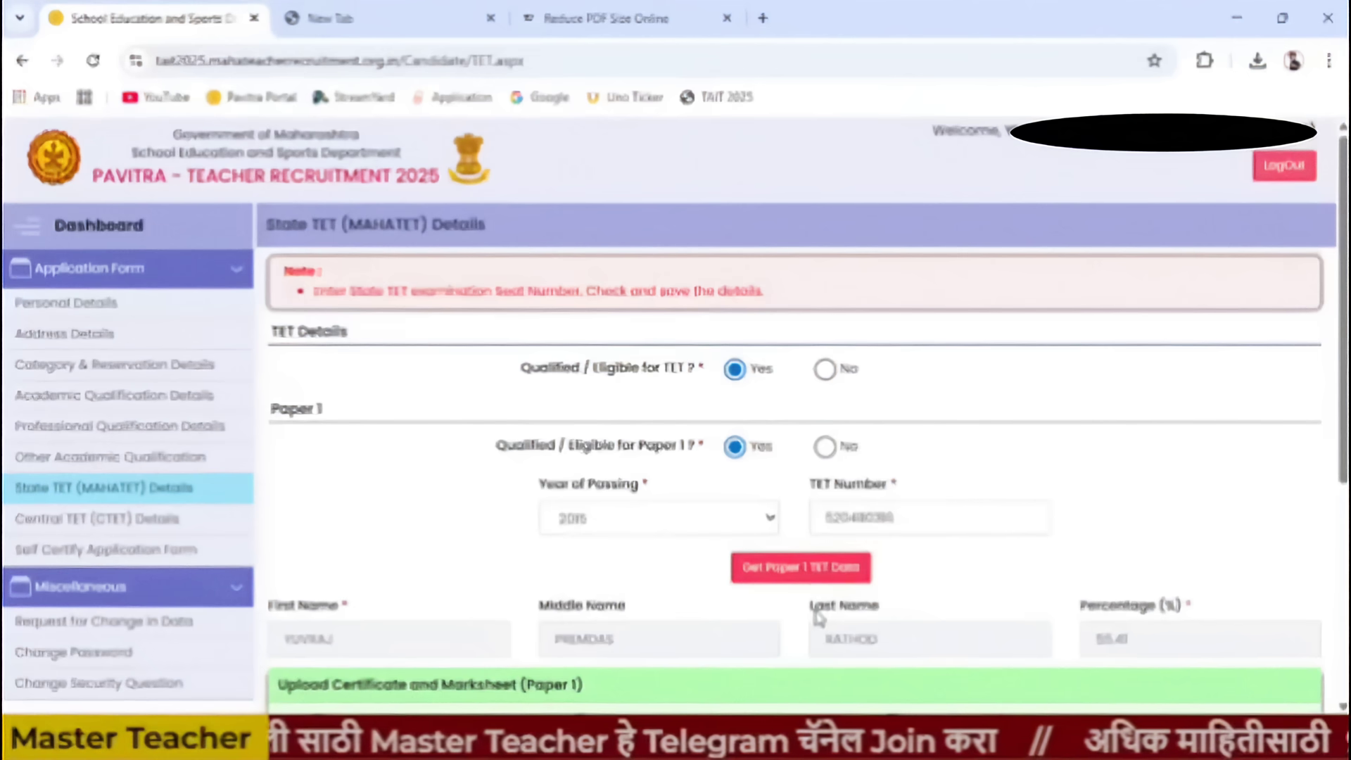
{"action": "scroll", "coordinate": [551, 611], "scroll_direction": "down", "scroll_amount": 5}
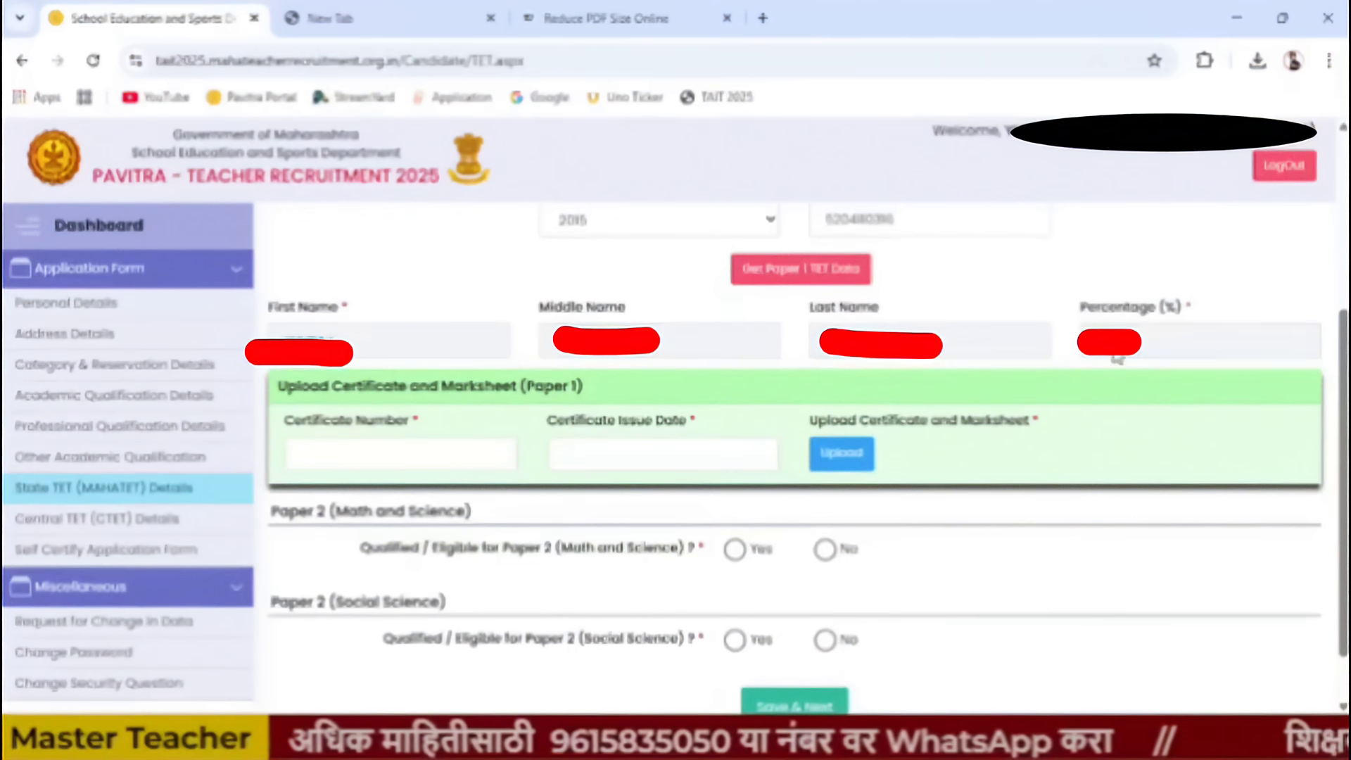
{"action": "left_click_drag", "start_coordinate": [1081, 308], "coordinate": [1198, 315]}
- Enter the Paper 1 certificate number and issue date 13/07/2016
{"action": "left_click", "coordinate": [1153, 356]}
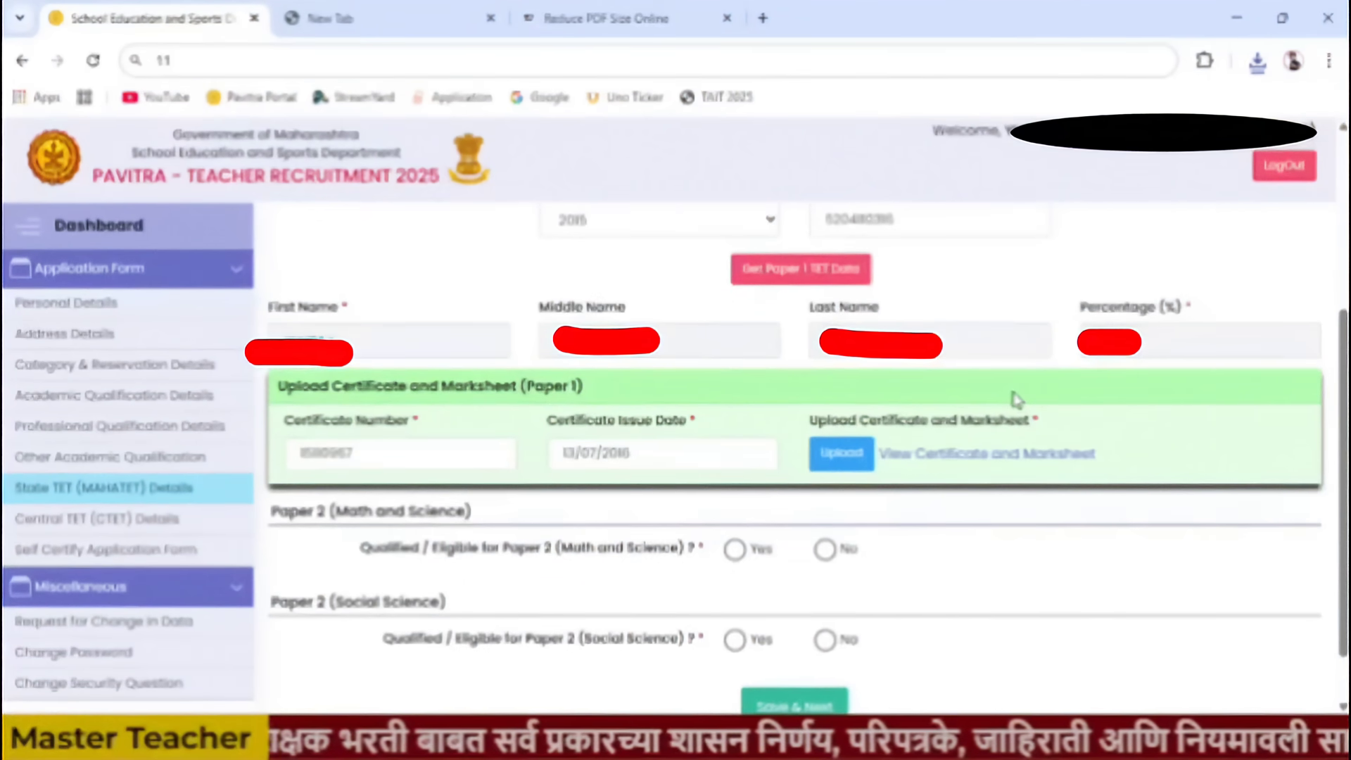
{"action": "scroll", "coordinate": [746, 547], "scroll_direction": "down", "scroll_amount": 1}
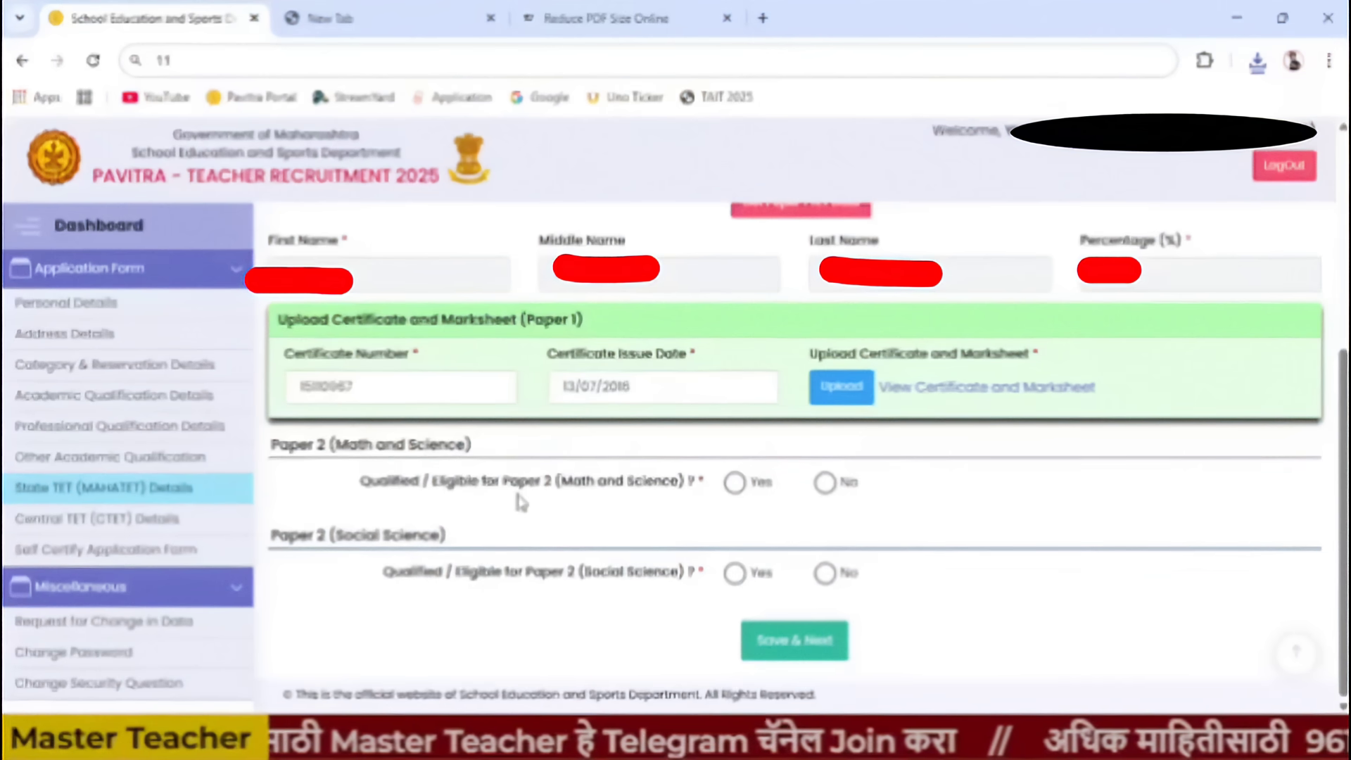
{"action": "left_click_drag", "start_coordinate": [561, 481], "coordinate": [688, 496]}
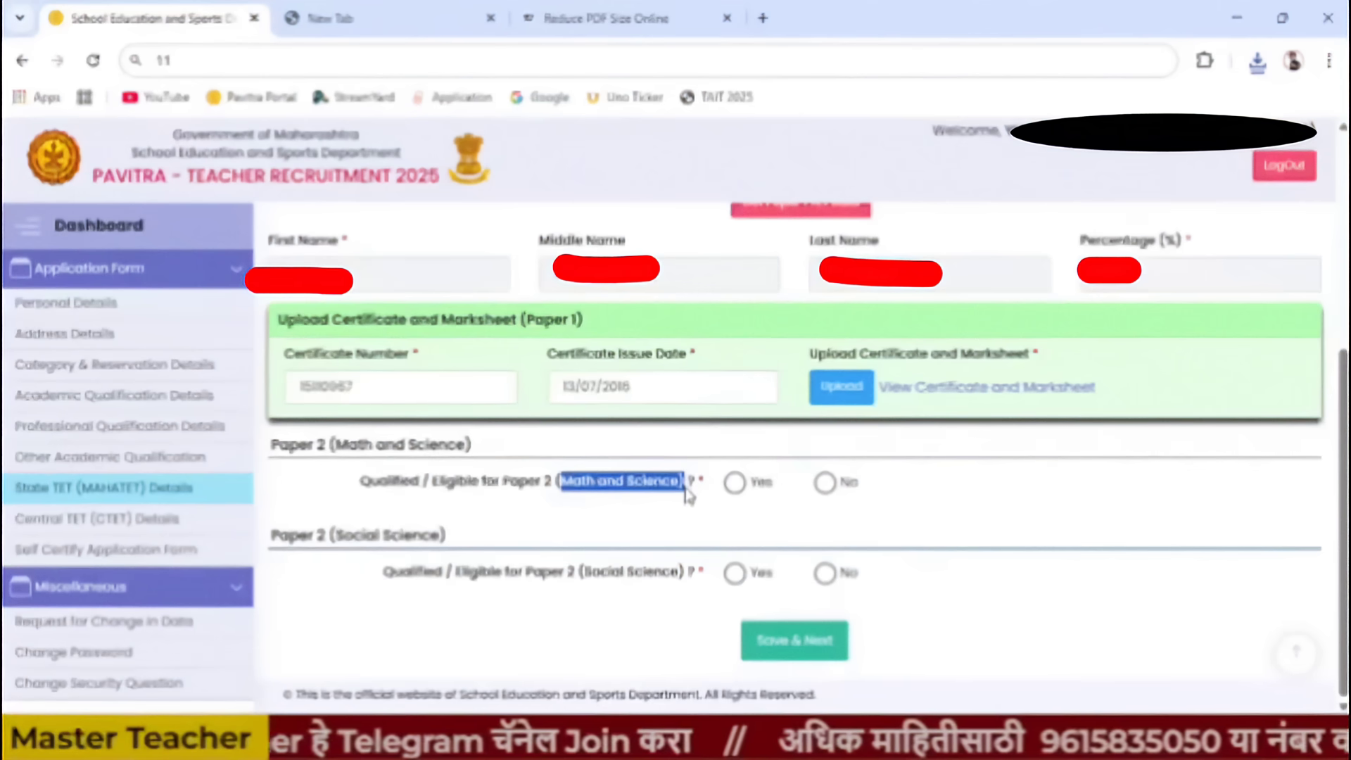
- Leave Paper 2 Math and Science at No and mark Paper 2 Social Science as Yes
{"action": "left_click", "coordinate": [825, 483]}
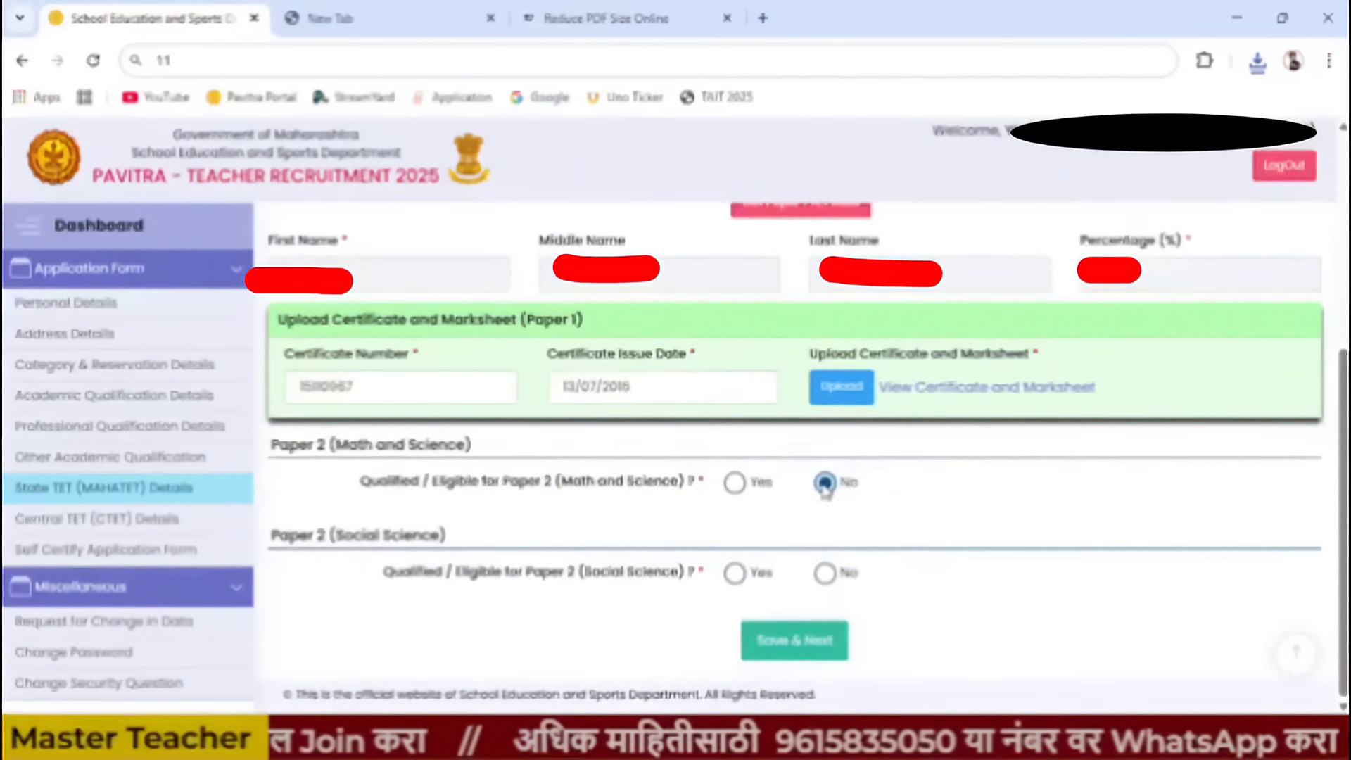
{"action": "left_click", "coordinate": [734, 482]}
{"action": "left_click", "coordinate": [825, 483]}
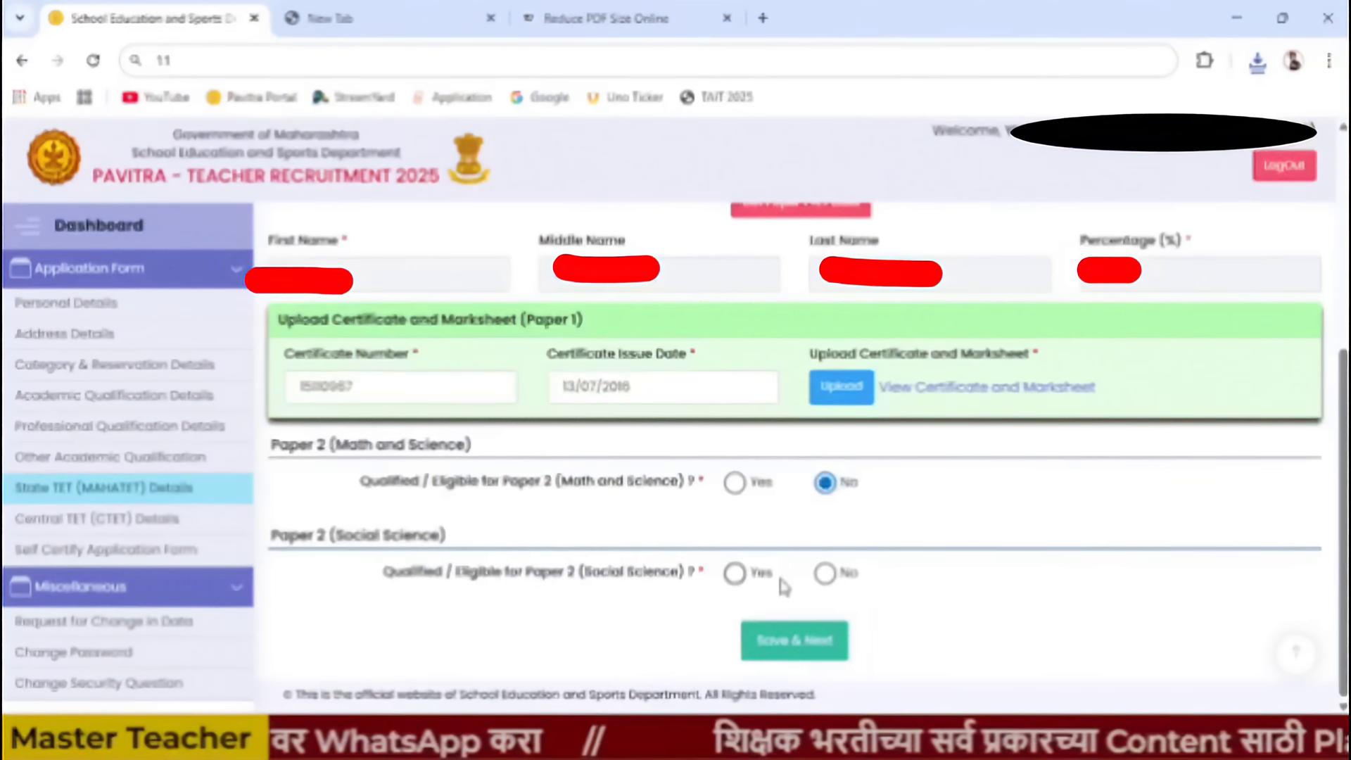
{"action": "left_click", "coordinate": [734, 572]}
- Set Social Science passing year 2015, paste the TET number, and fetch its TET data
{"action": "scroll", "coordinate": [844, 584], "scroll_direction": "down", "scroll_amount": 4}
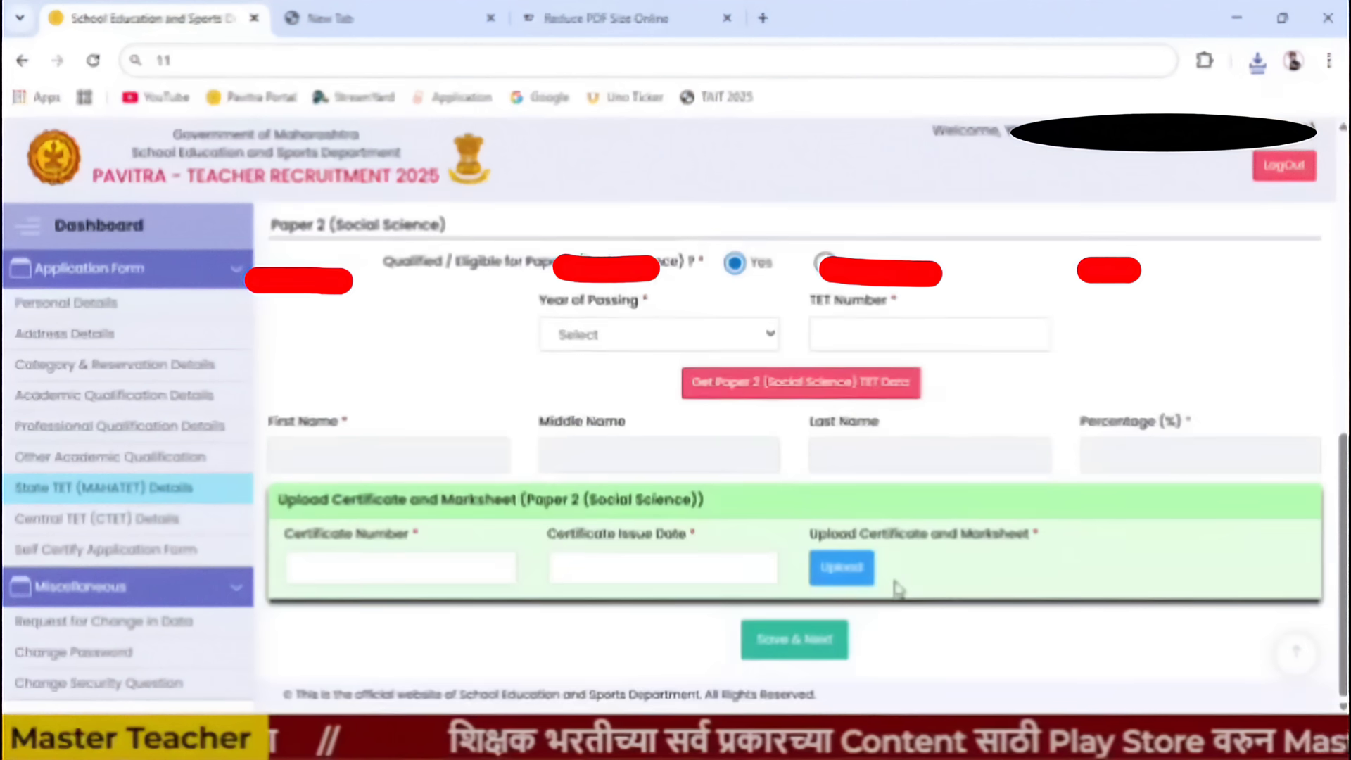
{"action": "left_click", "coordinate": [675, 337]}
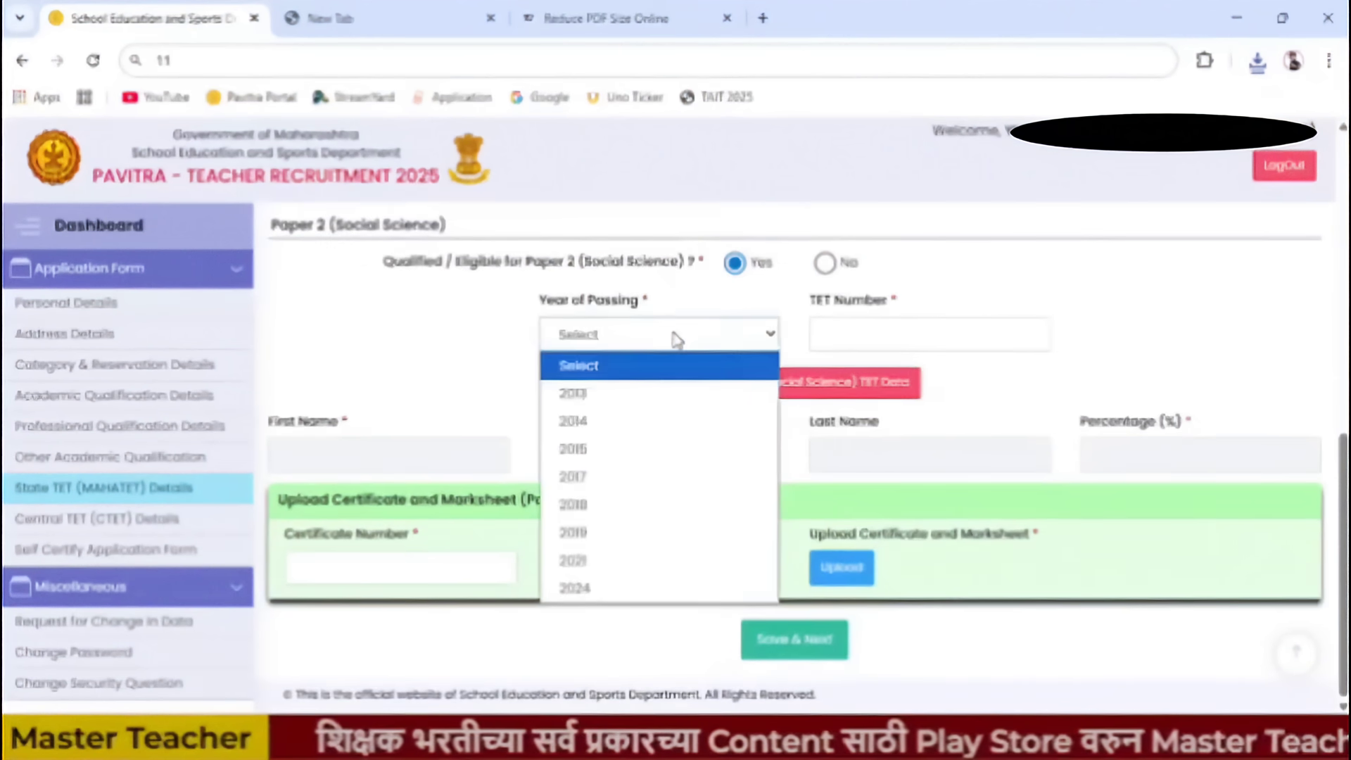
{"action": "left_click", "coordinate": [649, 457]}
{"action": "left_click", "coordinate": [905, 335]}
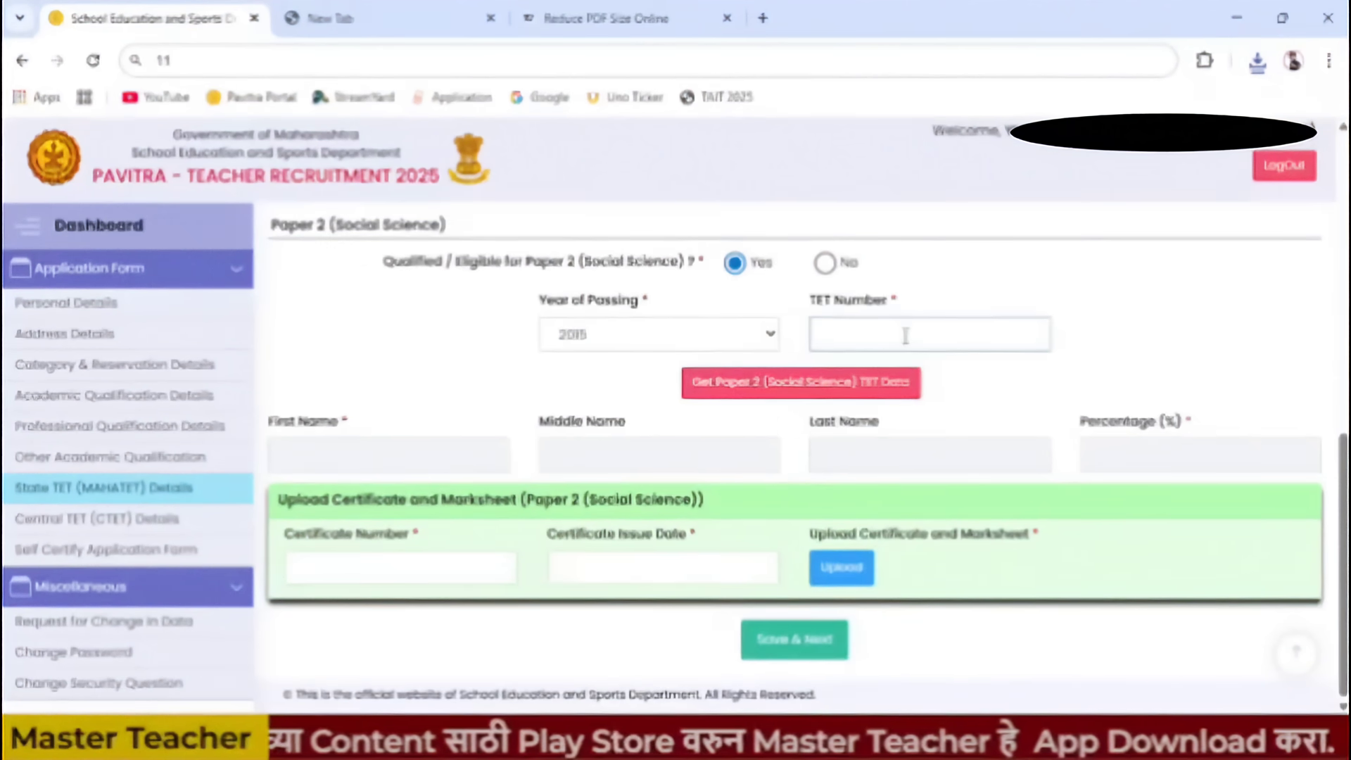
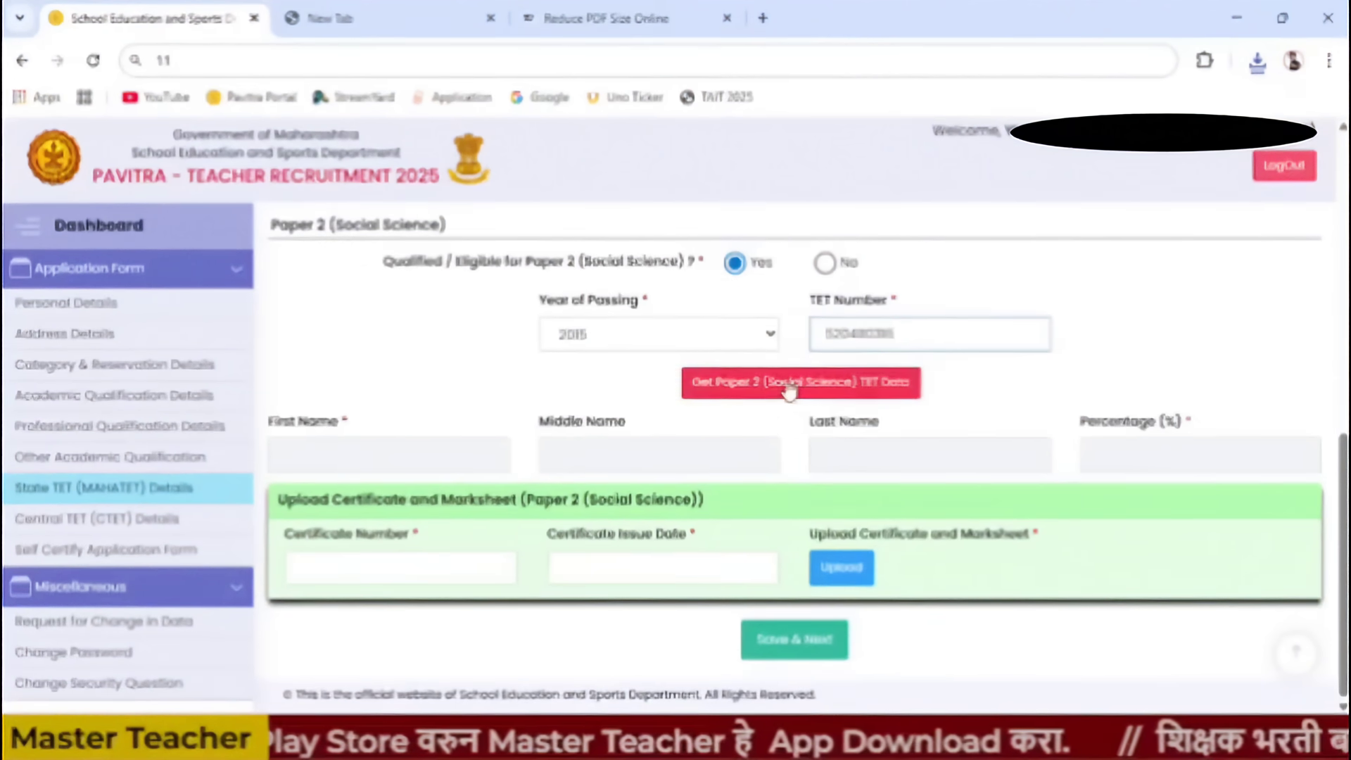
{"action": "left_click", "coordinate": [787, 385]}
{"action": "left_click", "coordinate": [1018, 270]}
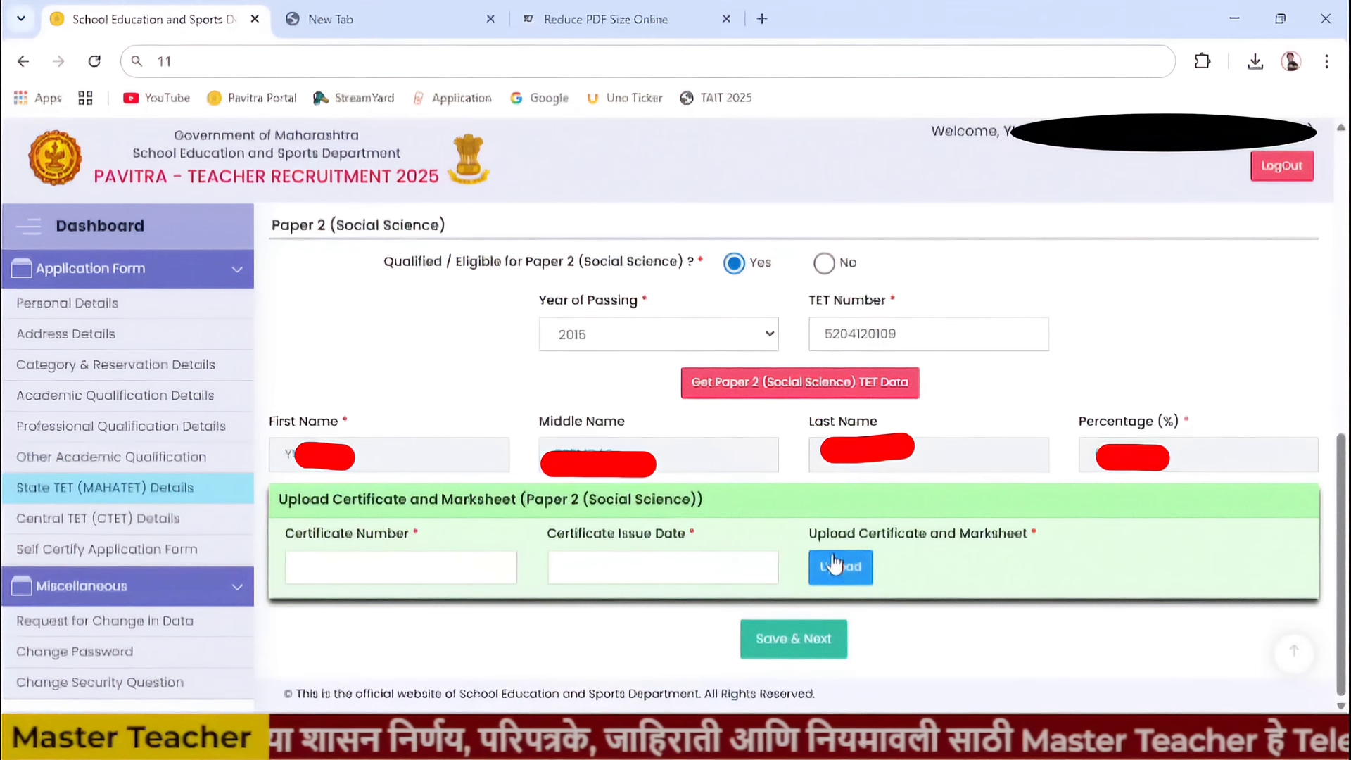
- Upload 'TET Certificate 1&2' as the Paper 2 certificate and save the State TET details
{"action": "left_click", "coordinate": [855, 571]}
{"action": "left_click", "coordinate": [877, 321]}
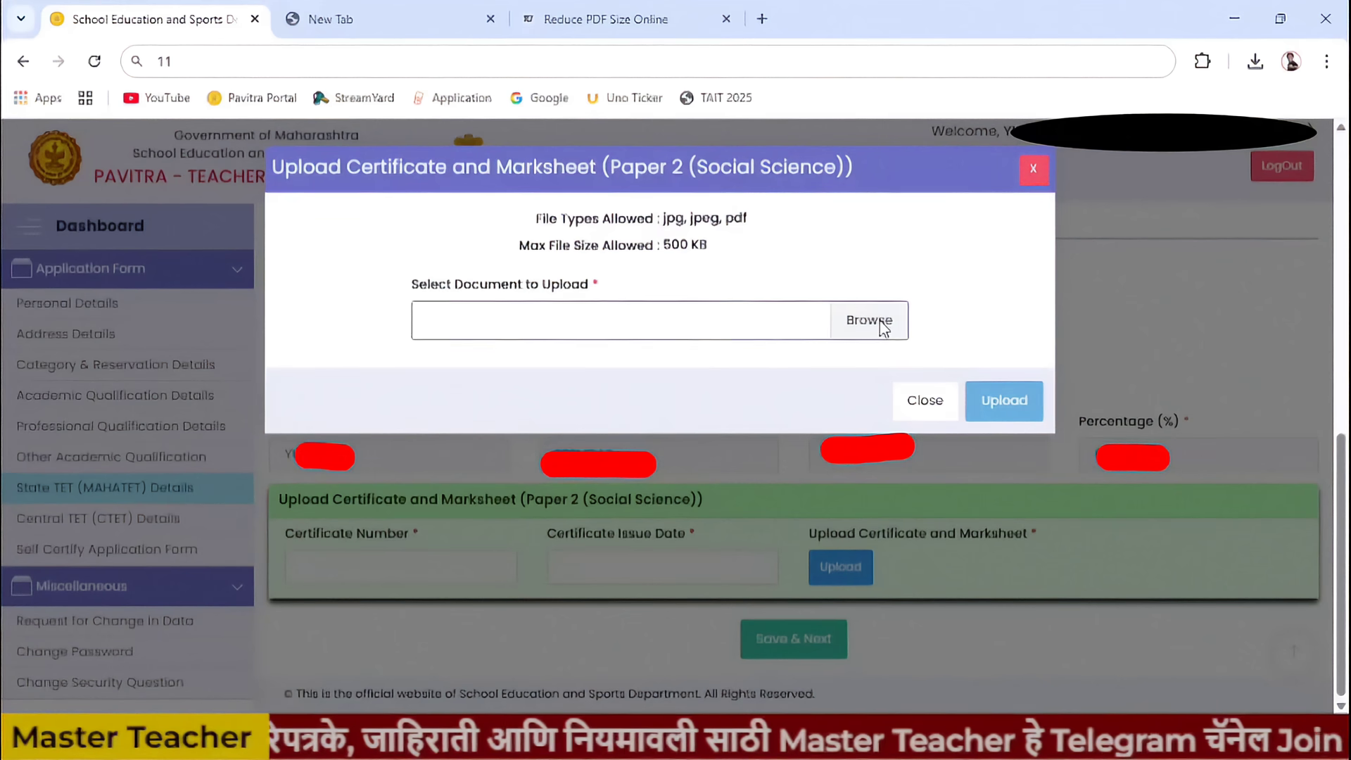
{"action": "left_click", "coordinate": [232, 186]}
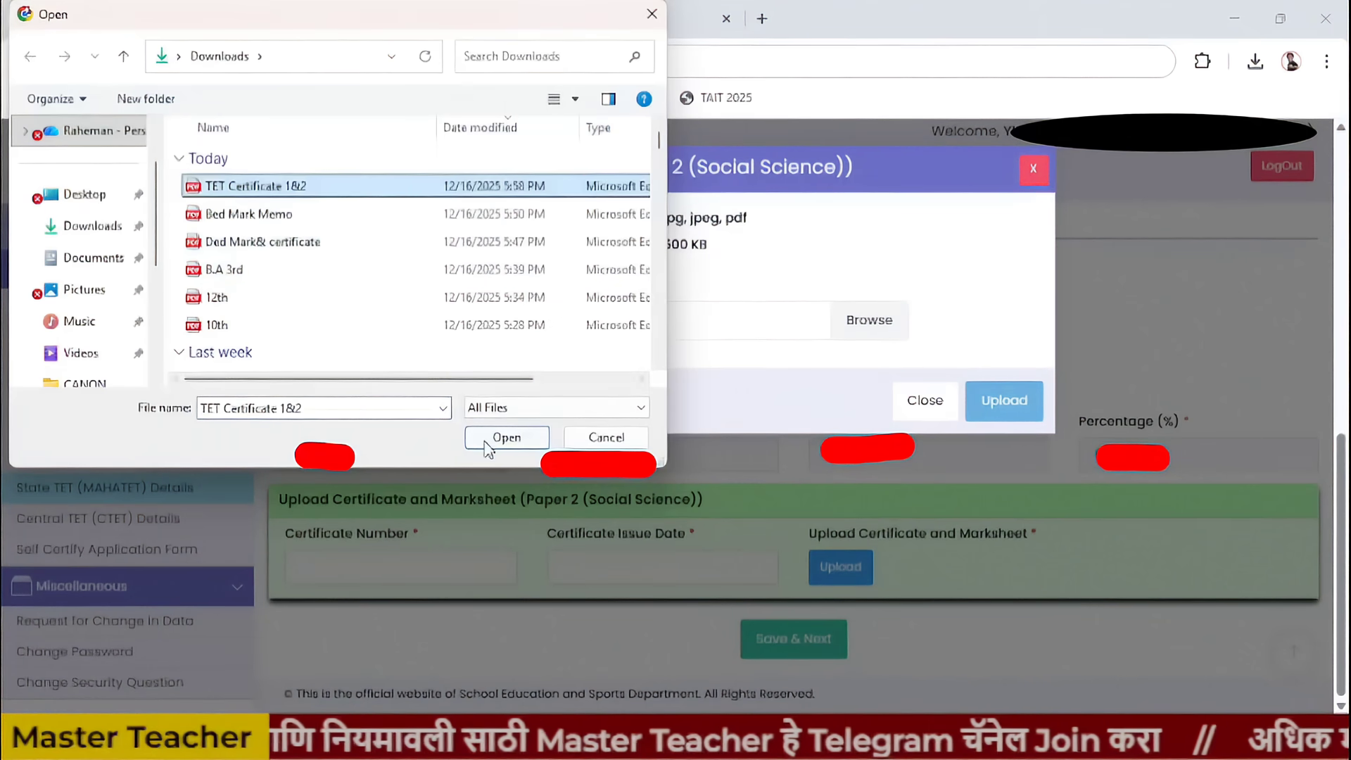
{"action": "left_click", "coordinate": [506, 437]}
{"action": "left_click", "coordinate": [1004, 400]}
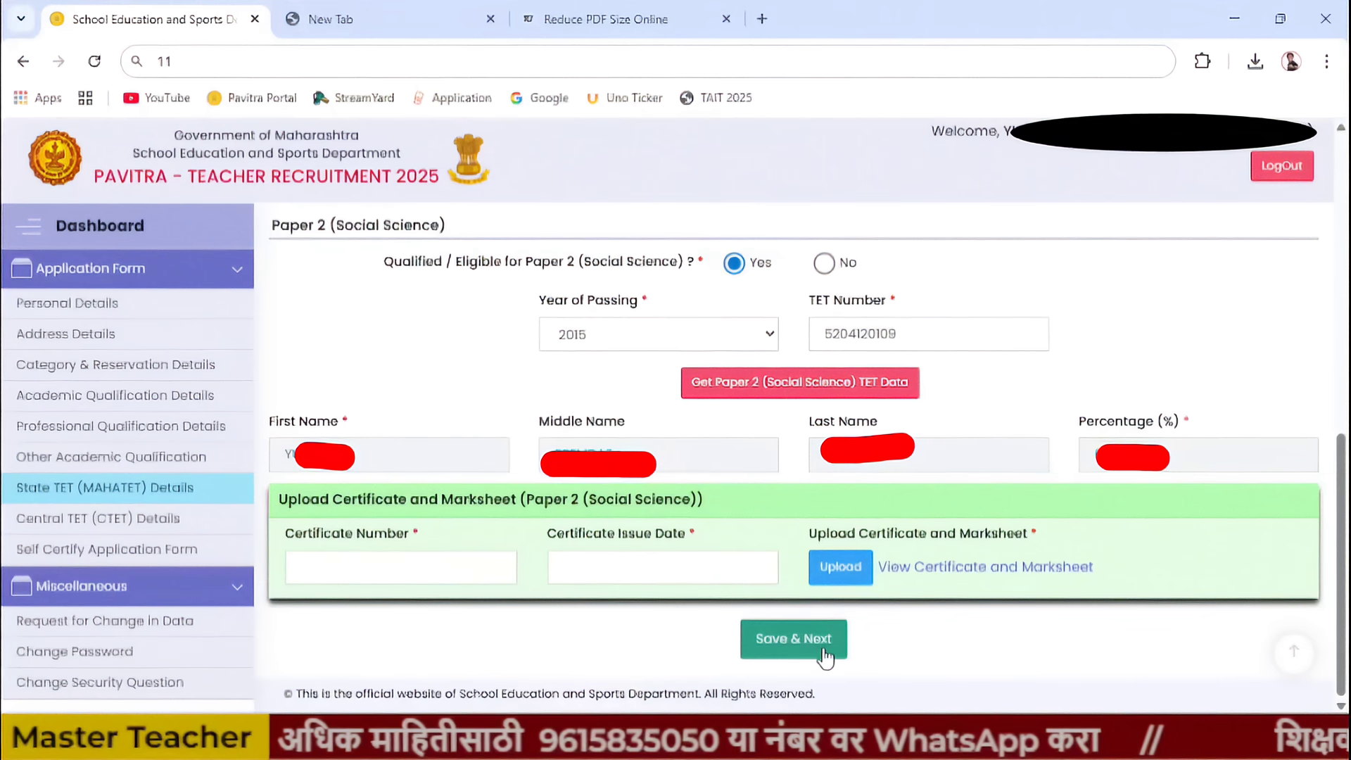
{"action": "left_click", "coordinate": [823, 656]}
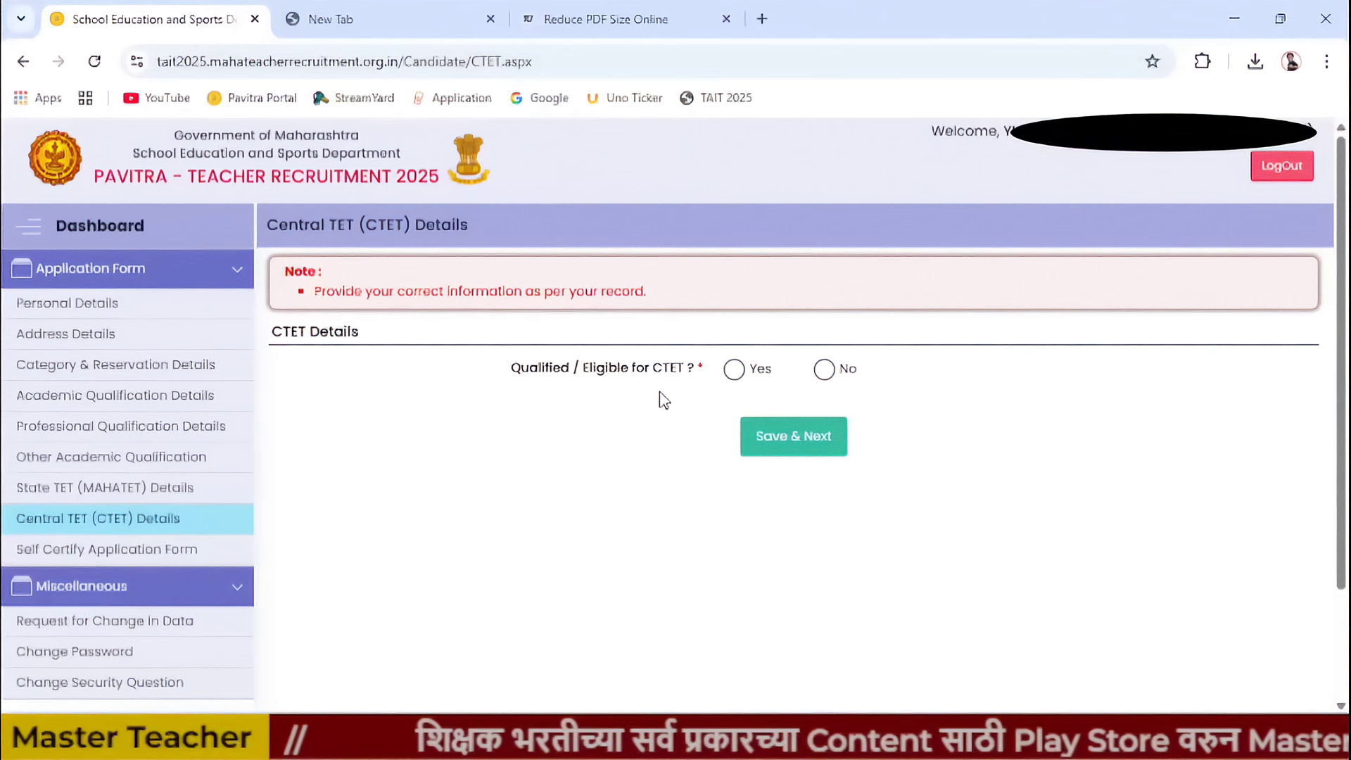
- Answer No to CTET qualification and save the CTET details
{"action": "left_click", "coordinate": [733, 369]}
{"action": "scroll", "coordinate": [790, 519], "scroll_direction": "down", "scroll_amount": 2}
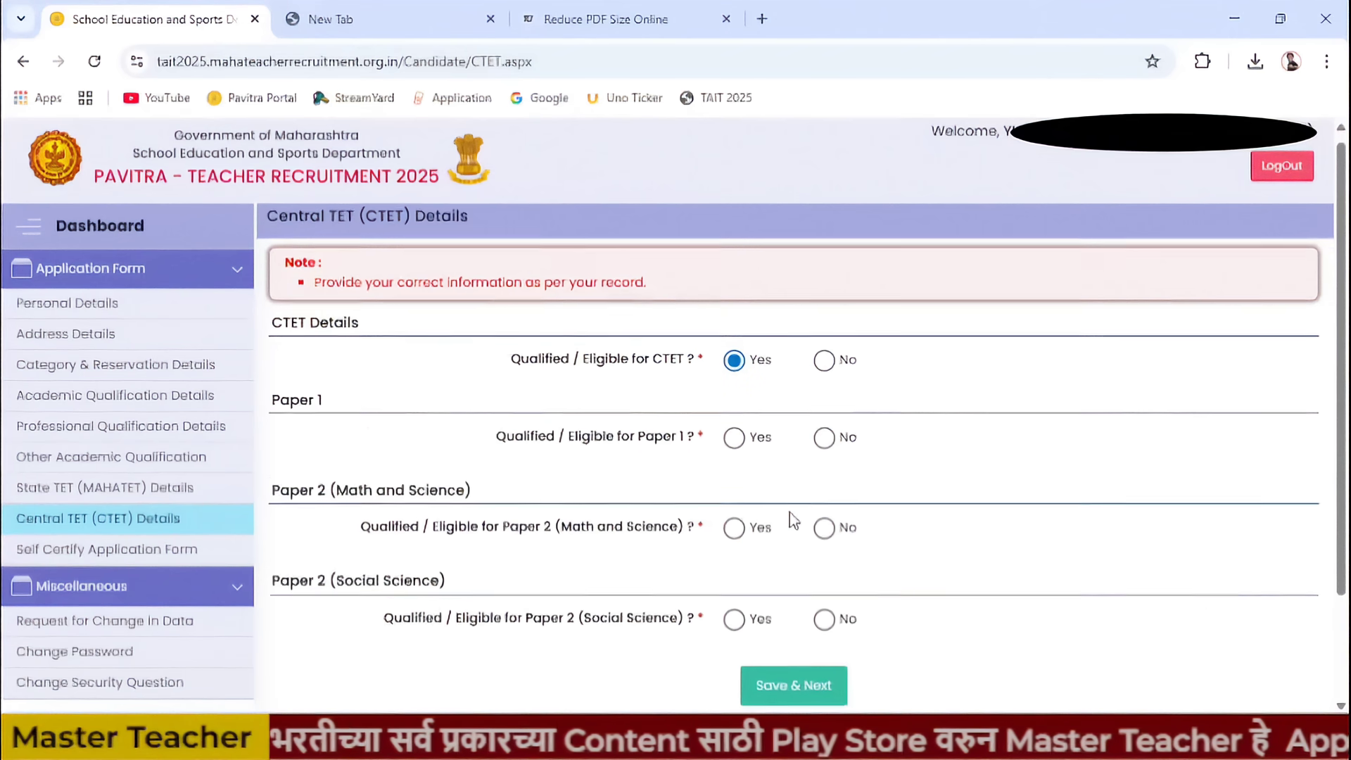
{"action": "left_click", "coordinate": [734, 306]}
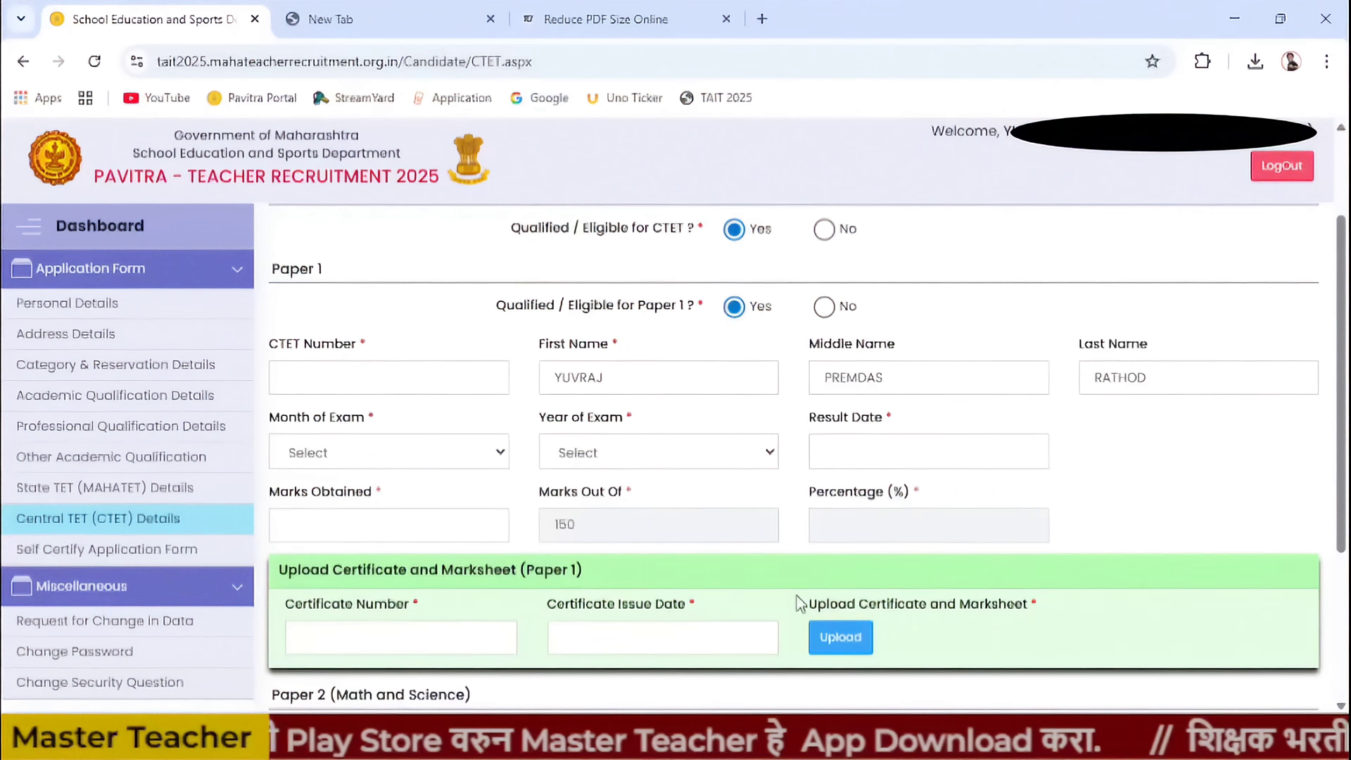
{"action": "scroll", "coordinate": [802, 534], "scroll_direction": "up", "scroll_amount": 2}
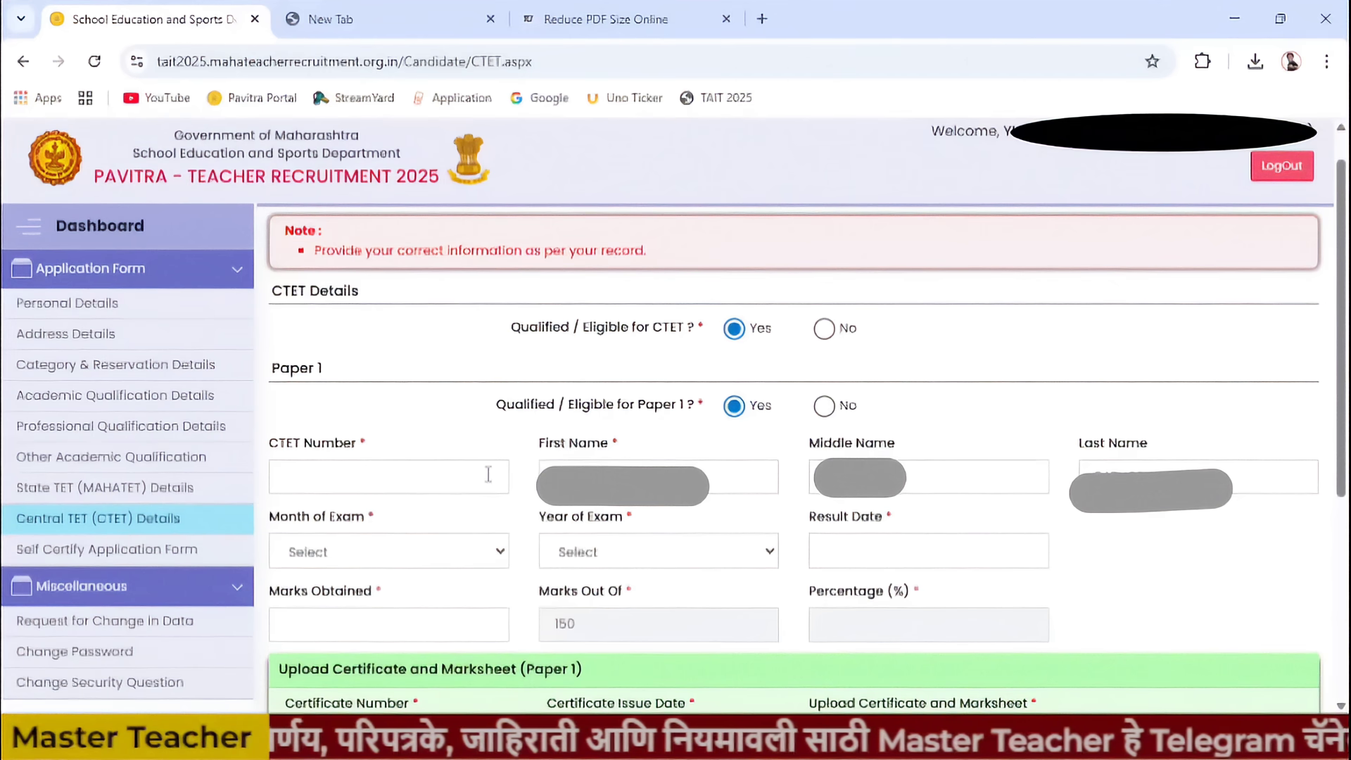
{"action": "scroll", "coordinate": [894, 539], "scroll_direction": "down", "scroll_amount": 3}
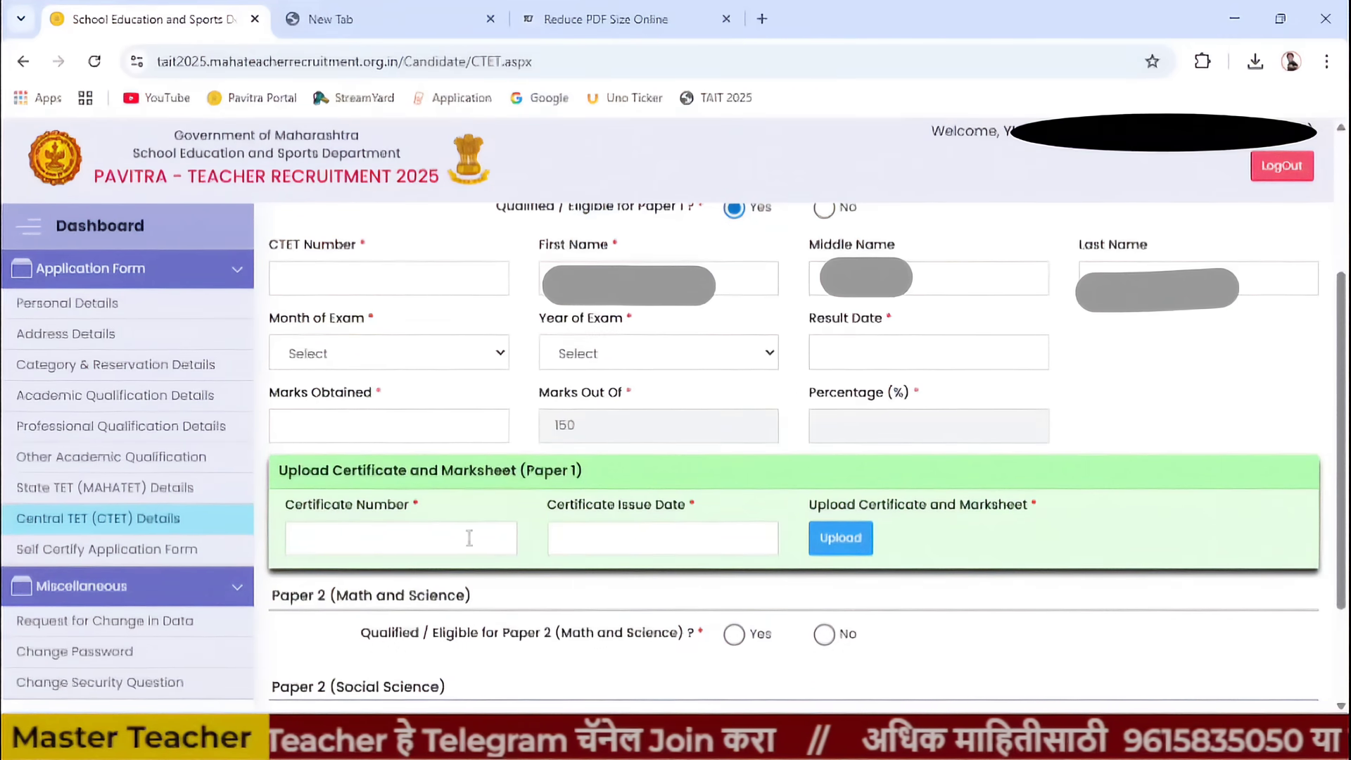
{"action": "left_click", "coordinate": [860, 547]}
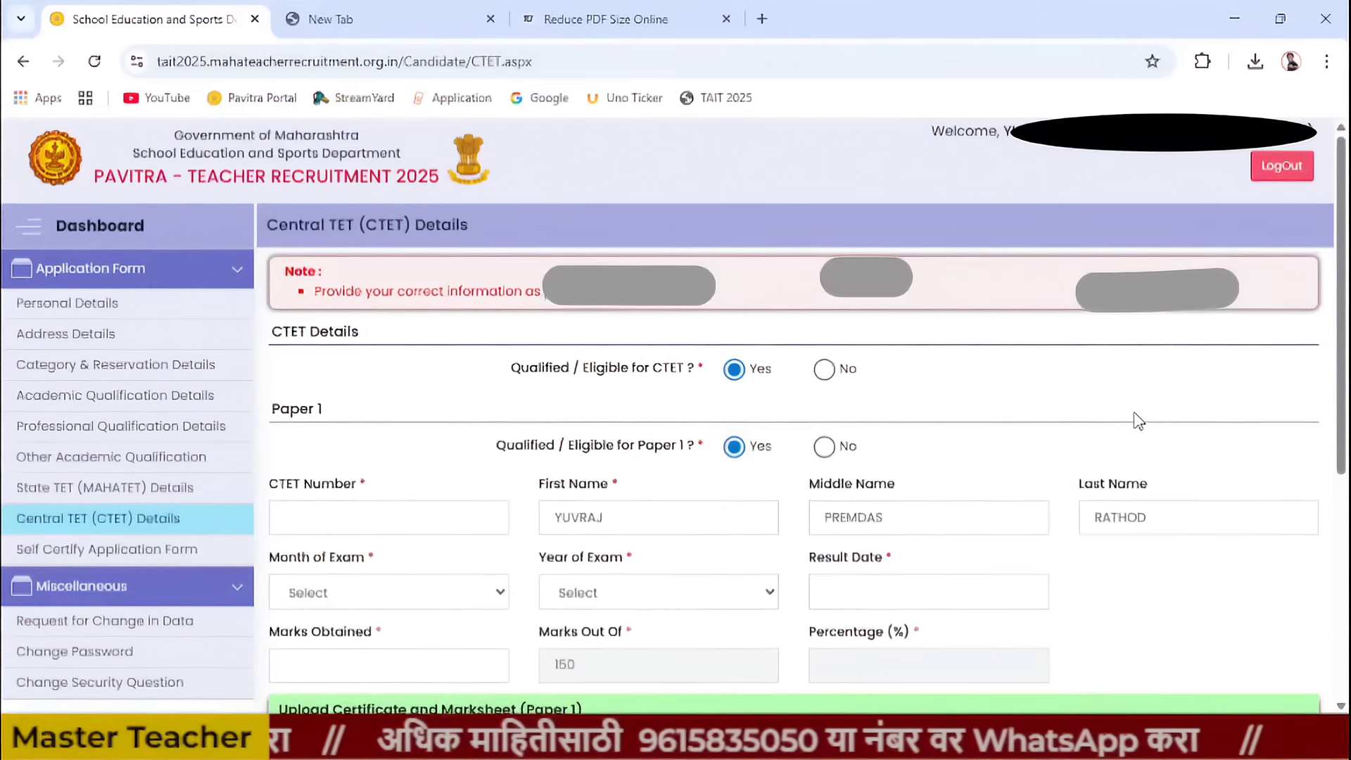
{"action": "scroll", "coordinate": [784, 538], "scroll_direction": "down", "scroll_amount": 5}
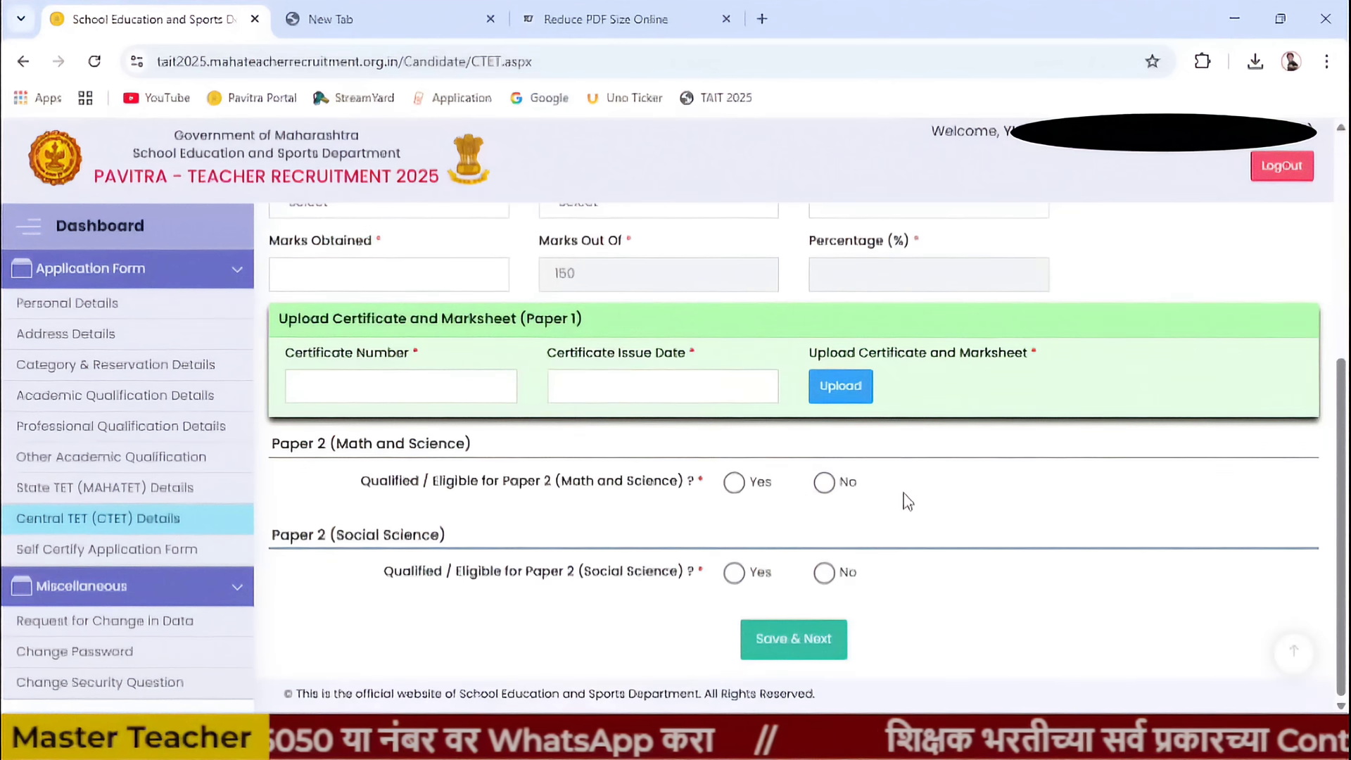
{"action": "scroll", "coordinate": [909, 450], "scroll_direction": "up", "scroll_amount": 5}
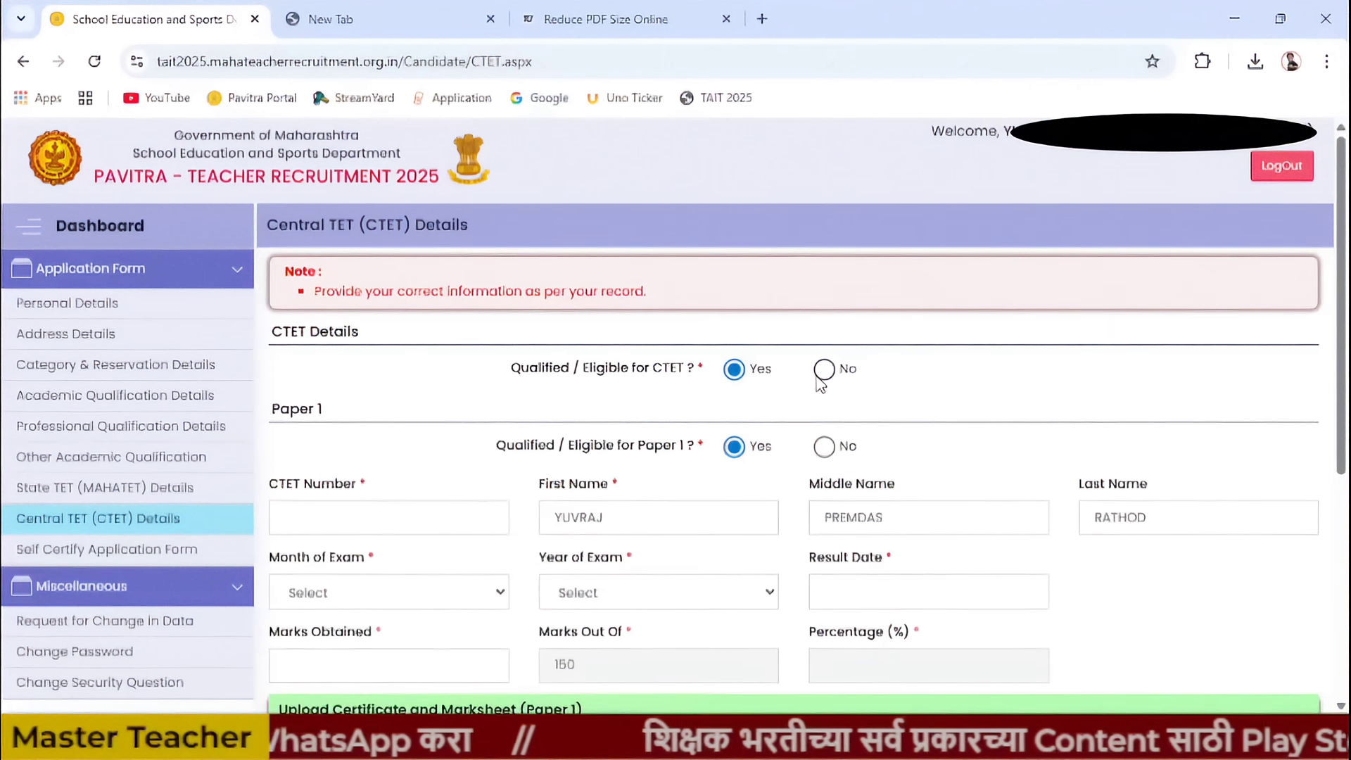
{"action": "left_click", "coordinate": [823, 370]}
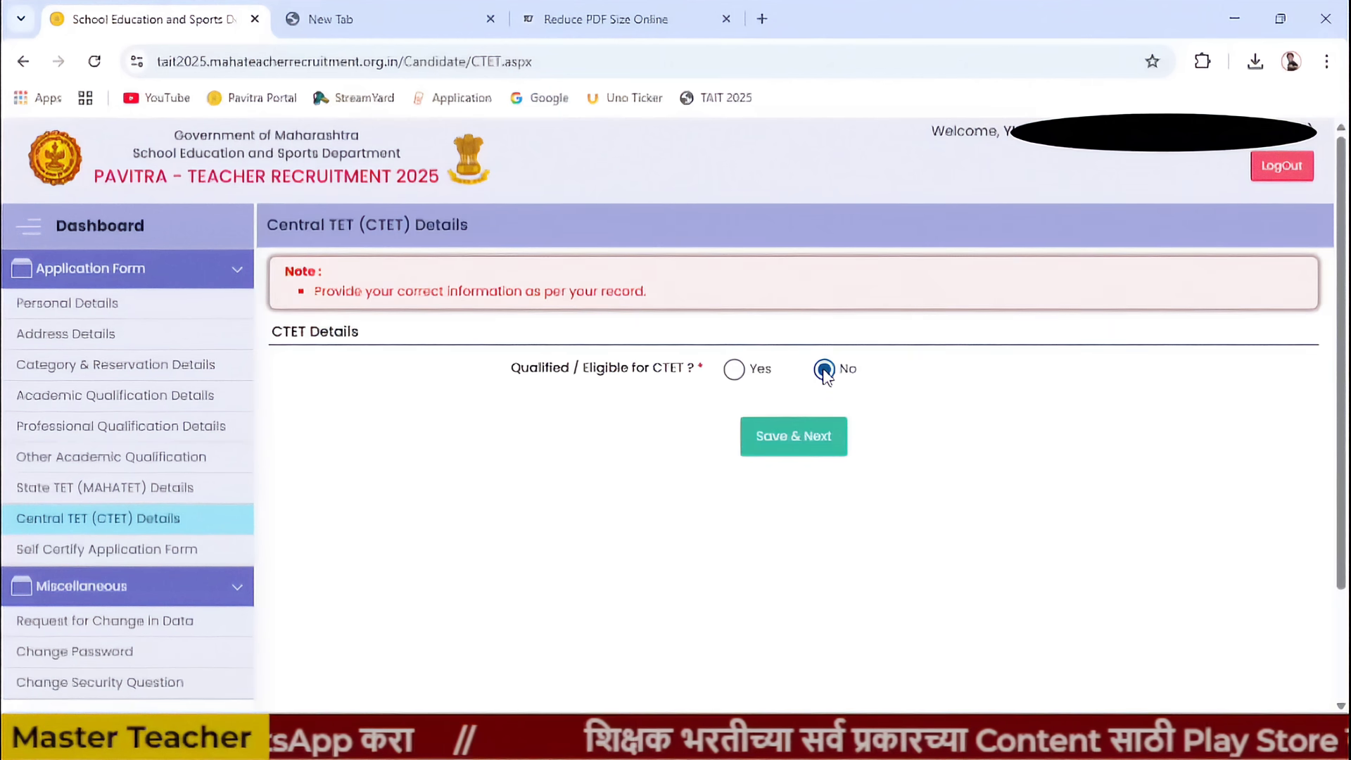
{"action": "left_click", "coordinate": [786, 441]}
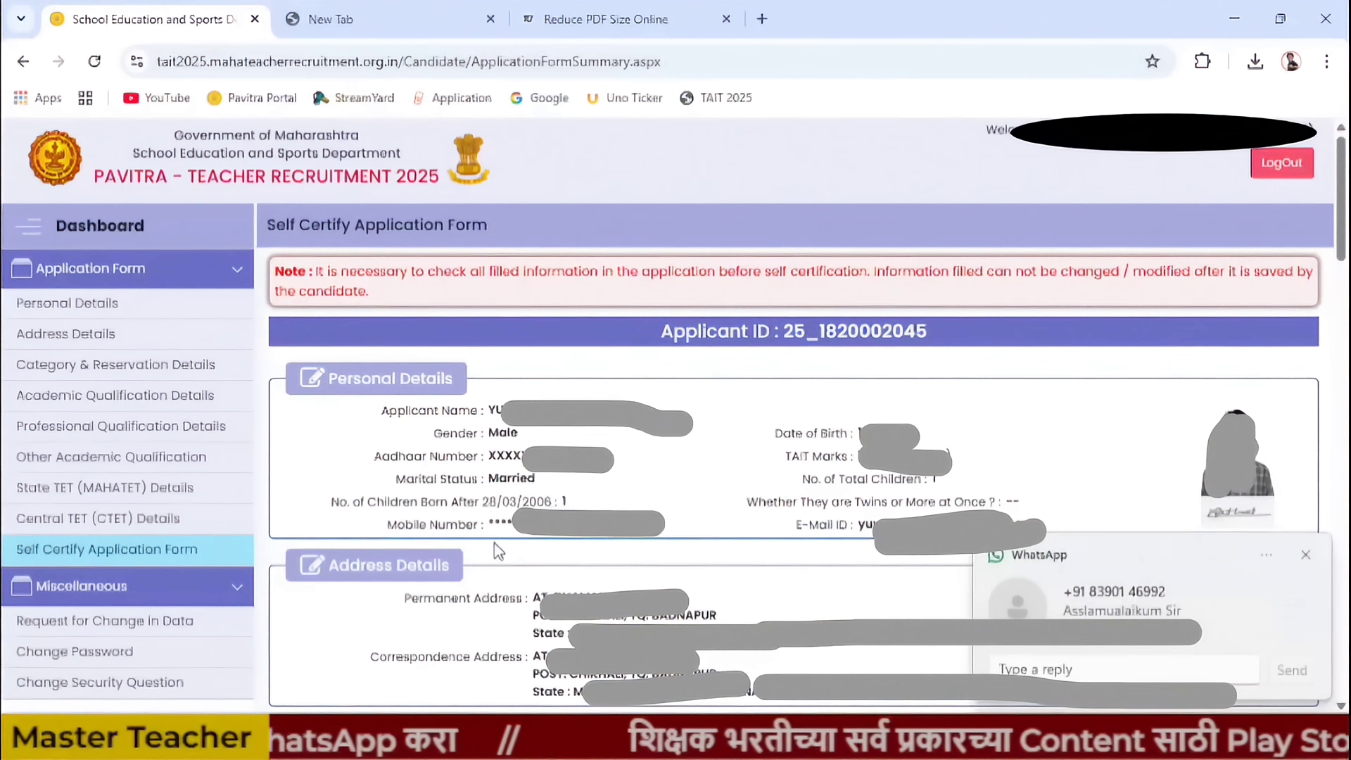
{"action": "left_click", "coordinate": [1305, 557]}
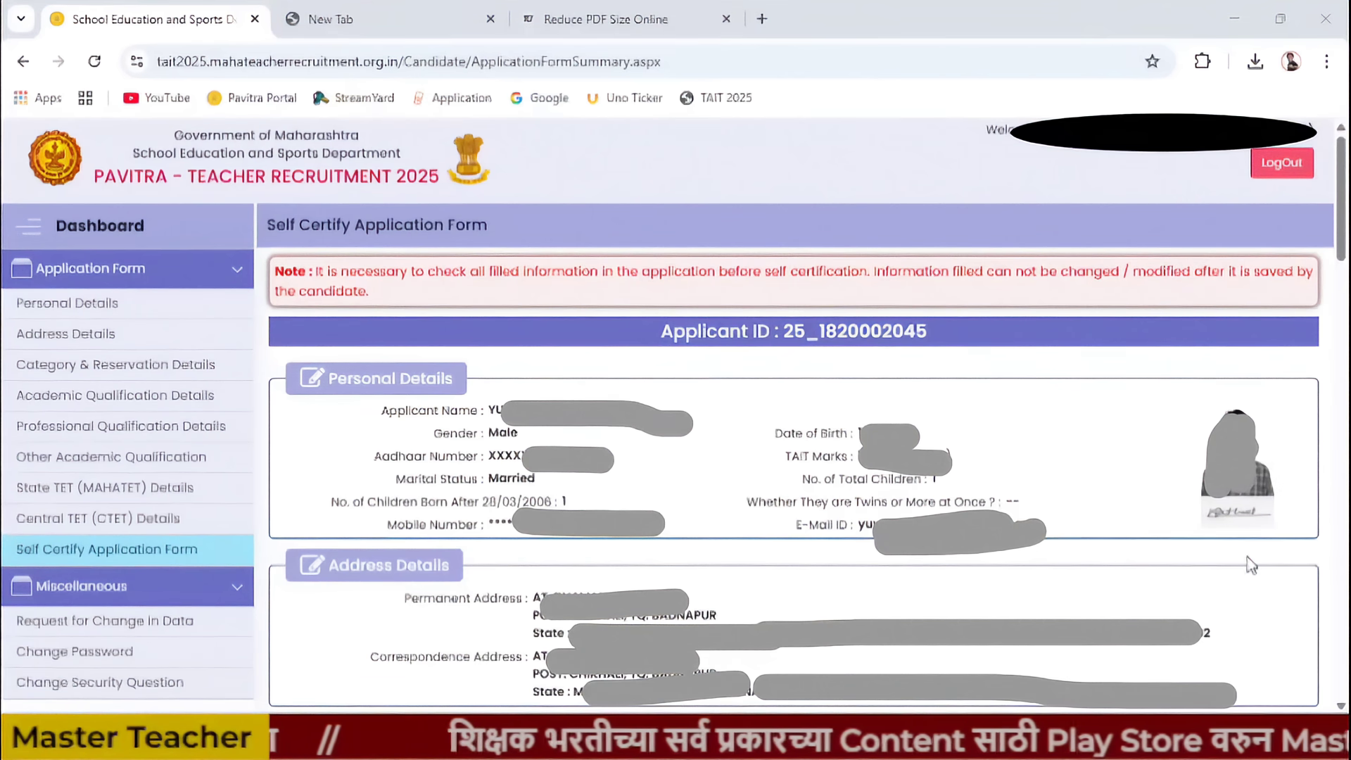
{"action": "left_click", "coordinate": [313, 383]}
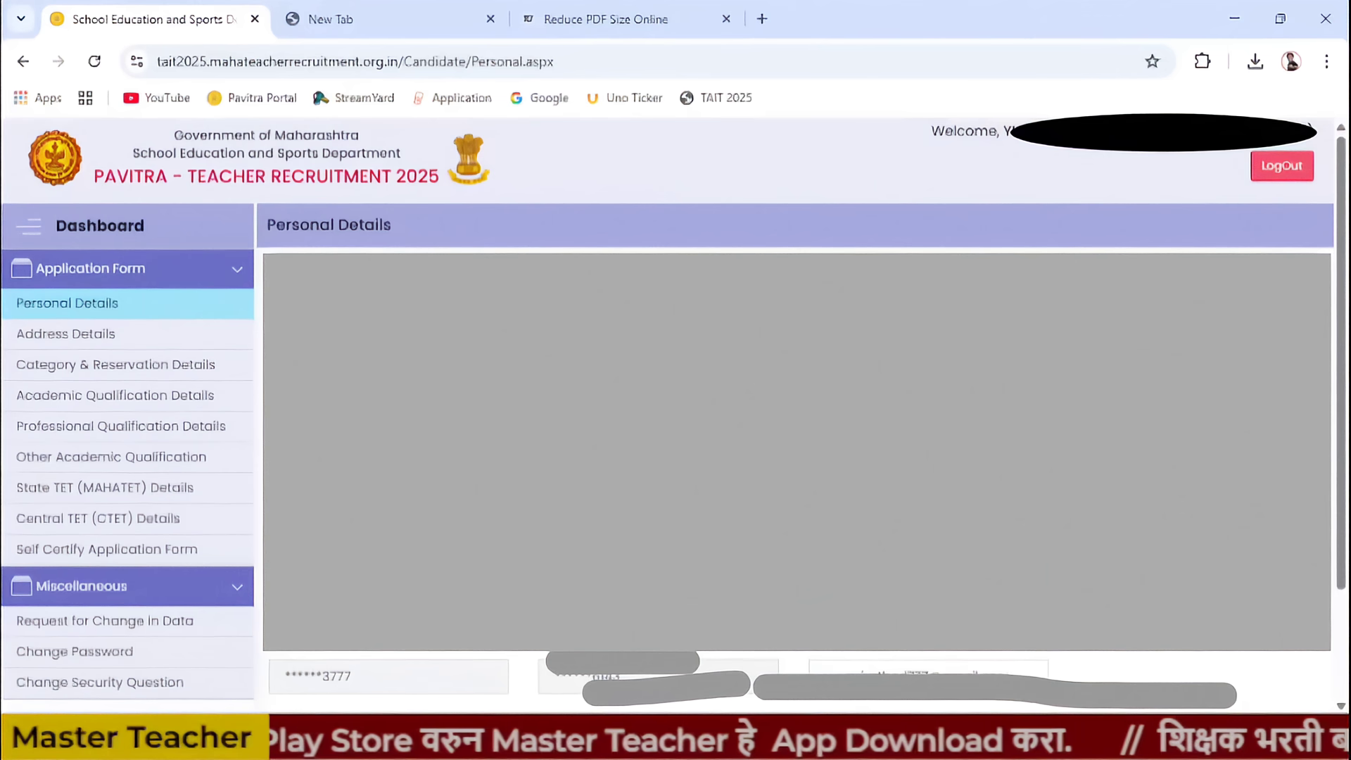
{"action": "left_click", "coordinate": [128, 552]}
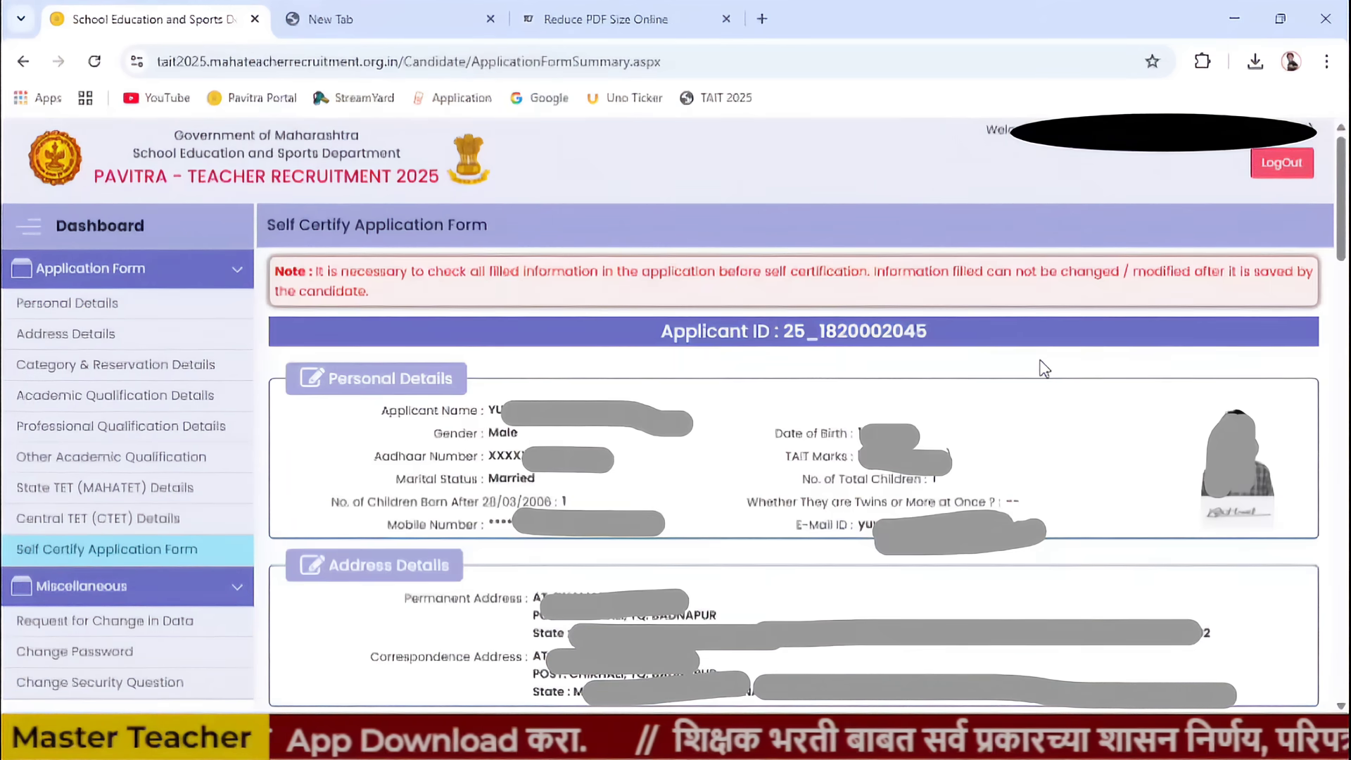
{"action": "scroll", "coordinate": [793, 457], "scroll_direction": "down", "scroll_amount": 8}
{"action": "scroll", "coordinate": [793, 458], "scroll_direction": "down", "scroll_amount": 15}
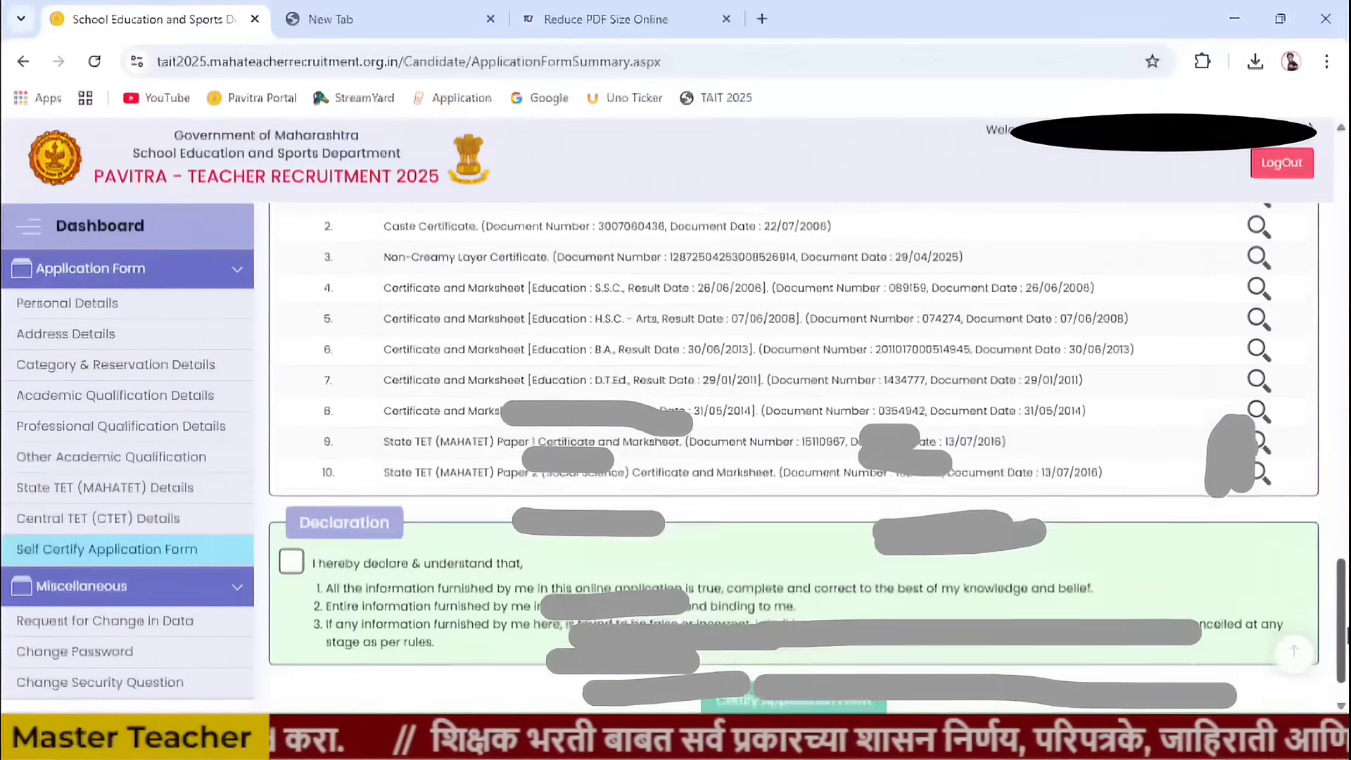
{"action": "scroll", "coordinate": [793, 457], "scroll_direction": "up", "scroll_amount": 6}
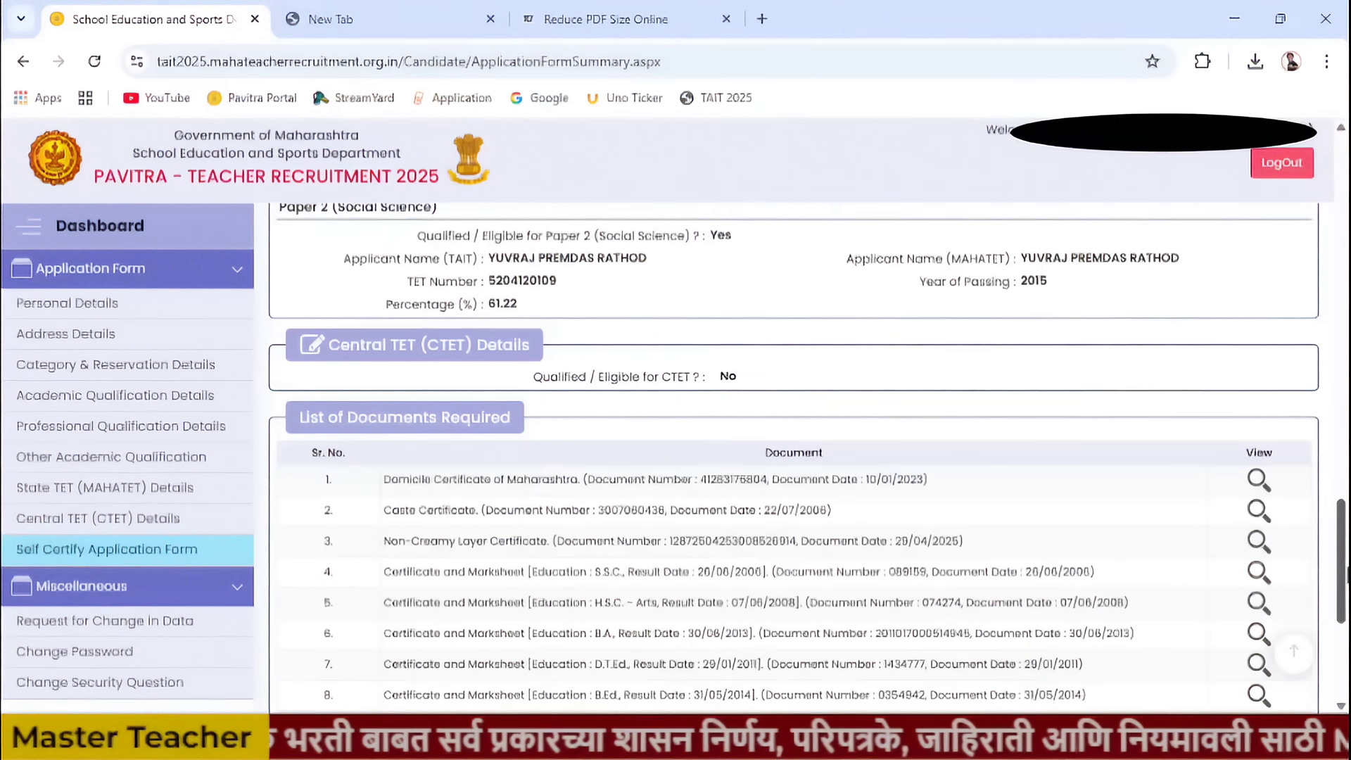
{"action": "left_click_drag", "start_coordinate": [1346, 569], "coordinate": [1346, 623]}
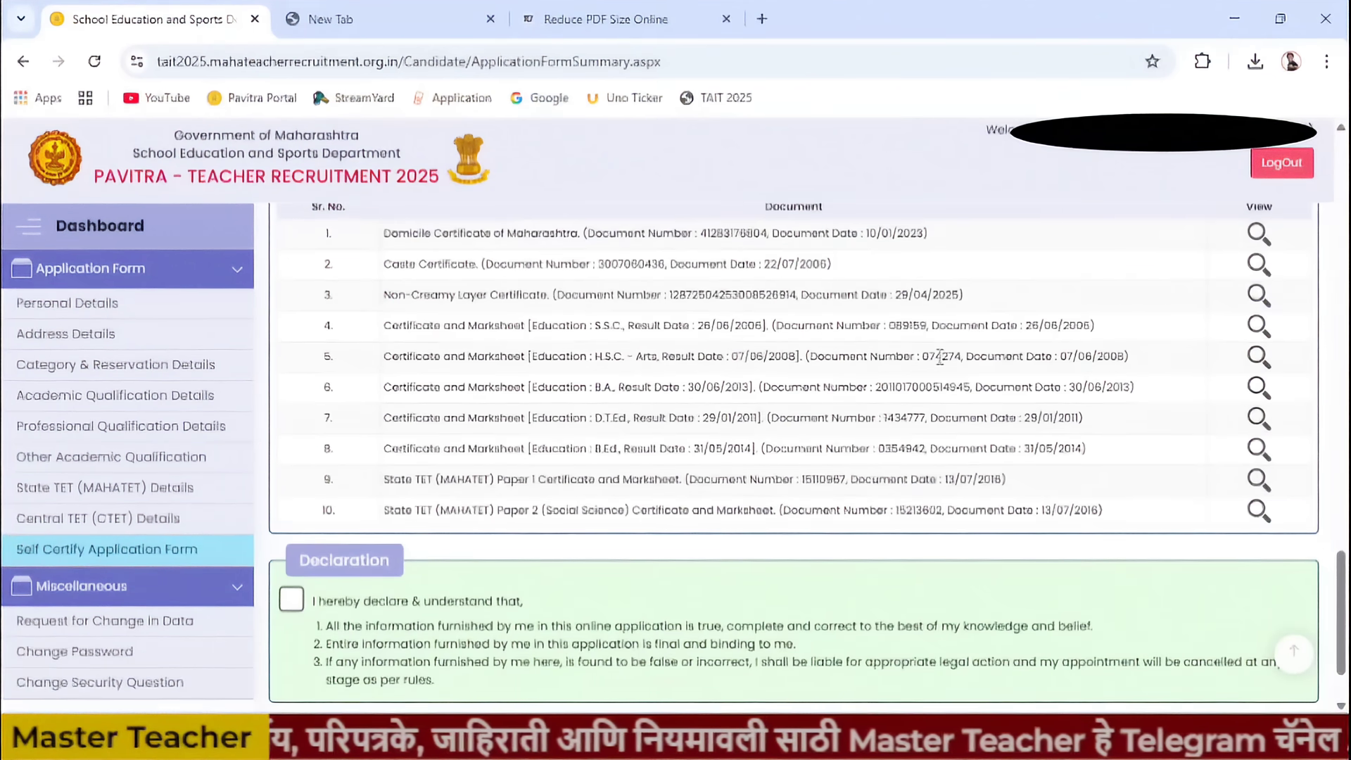
{"action": "scroll", "coordinate": [939, 357], "scroll_direction": "up", "scroll_amount": 1}
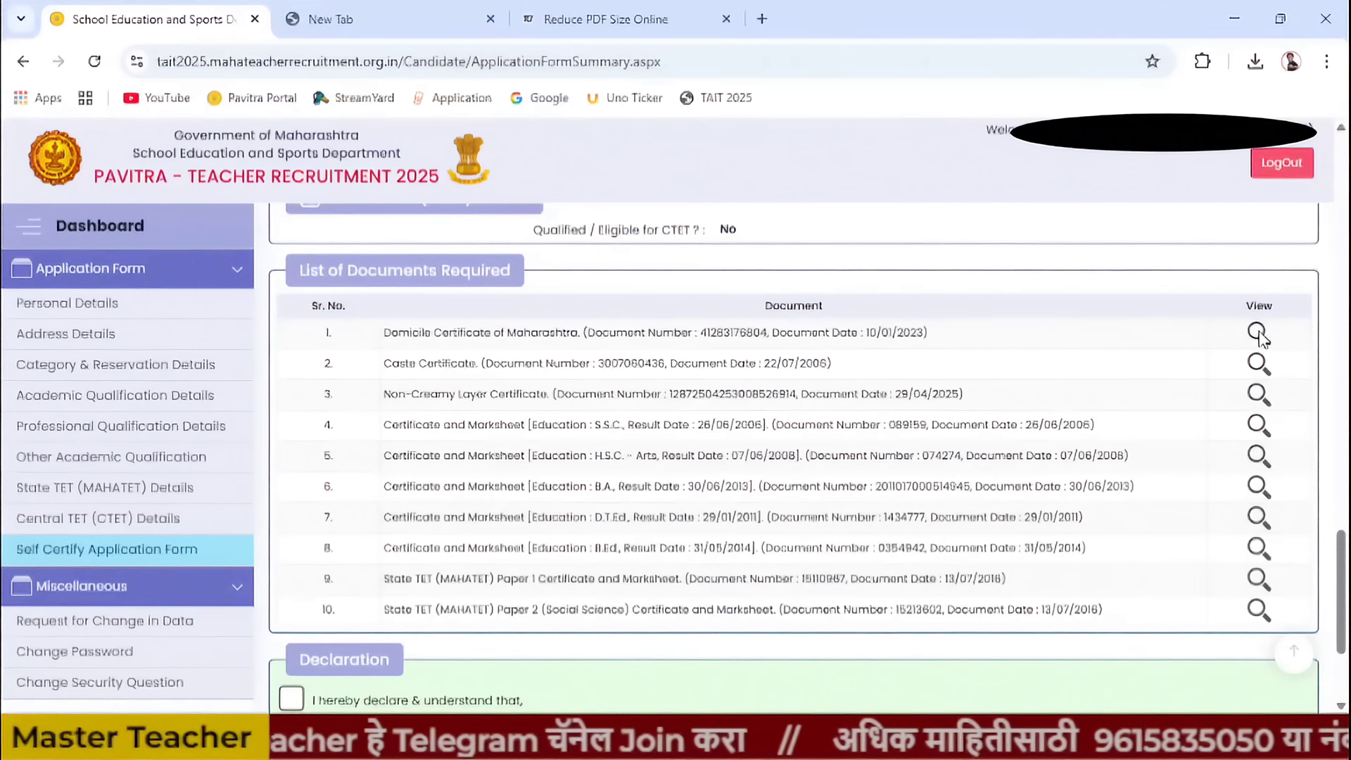
{"action": "scroll", "coordinate": [1259, 338], "scroll_direction": "down", "scroll_amount": 3}
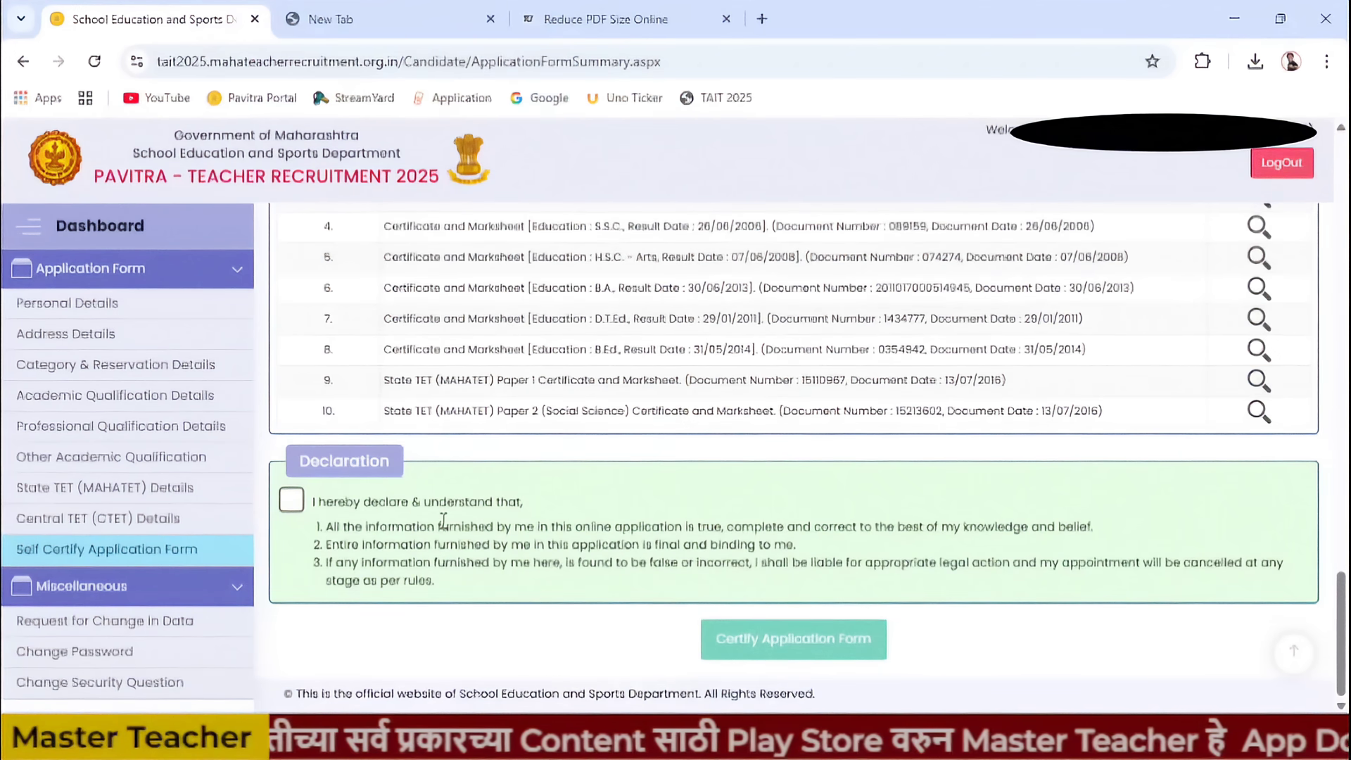
- Tick the 'I hereby declare' checkbox and request certification with Certify Application Form
{"action": "left_click", "coordinate": [291, 500]}
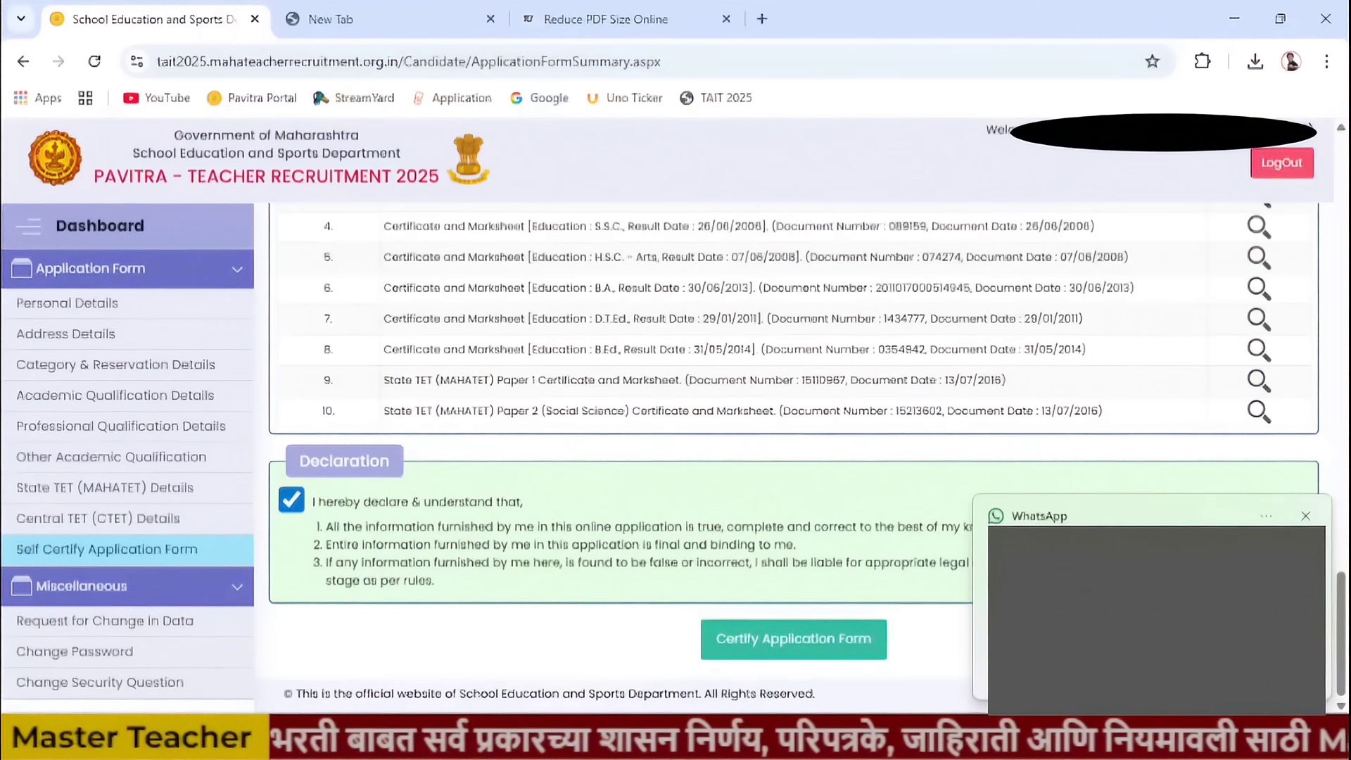
{"action": "left_click", "coordinate": [1303, 517]}
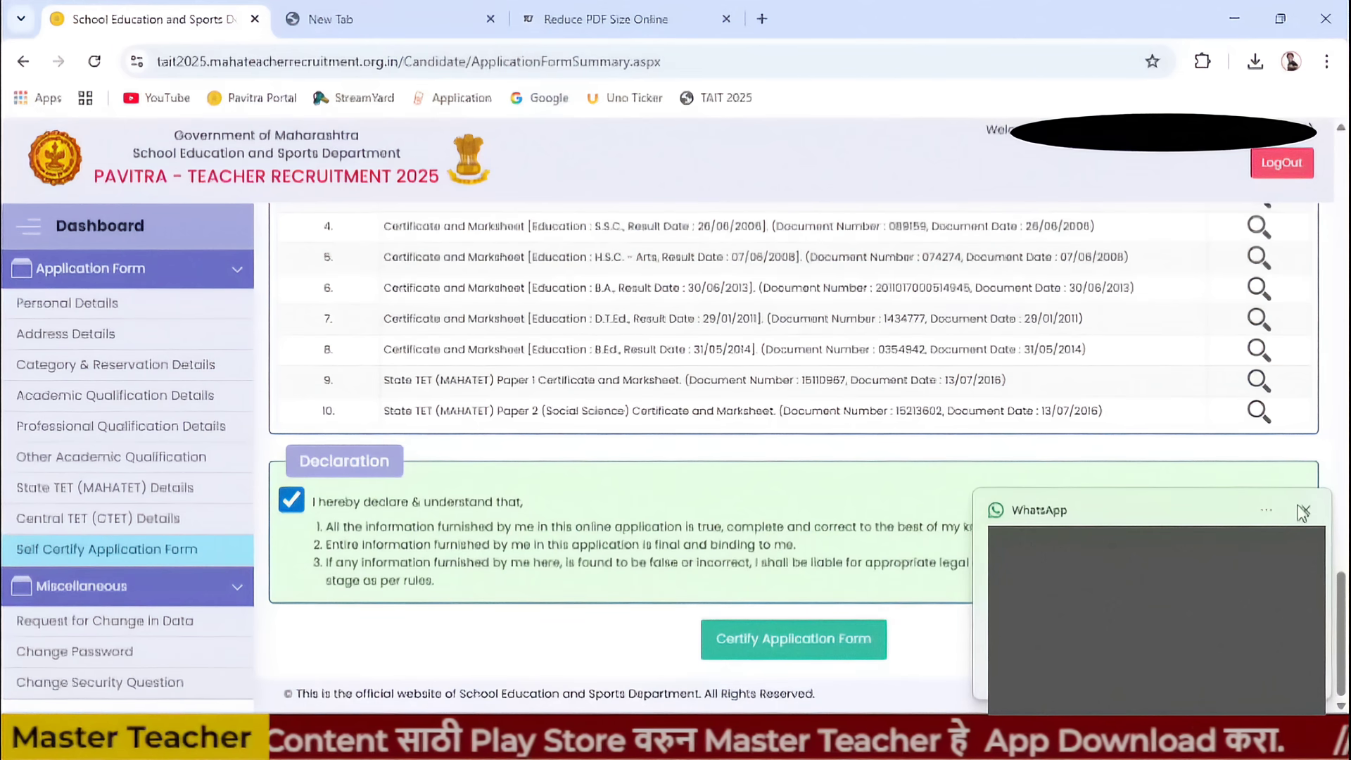
{"action": "left_click", "coordinate": [1304, 511]}
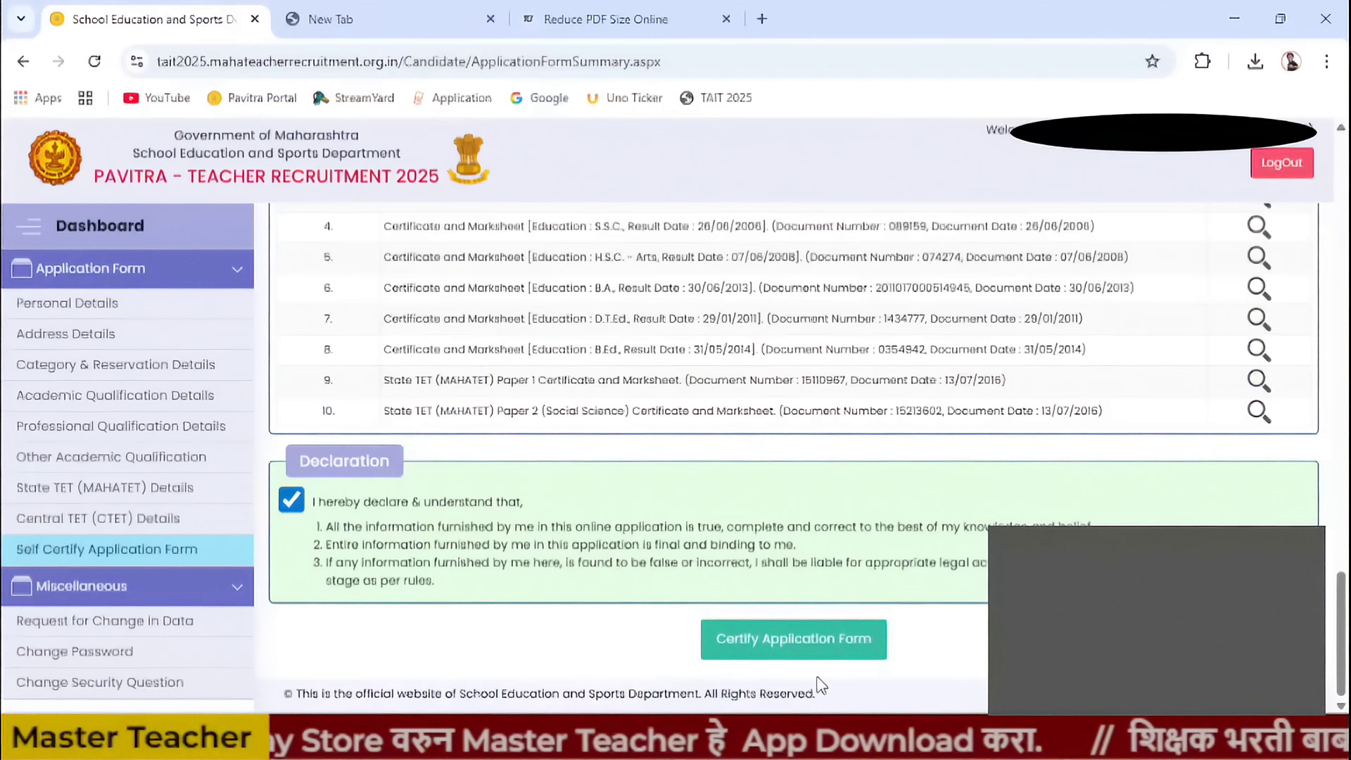
{"action": "left_click", "coordinate": [792, 637]}
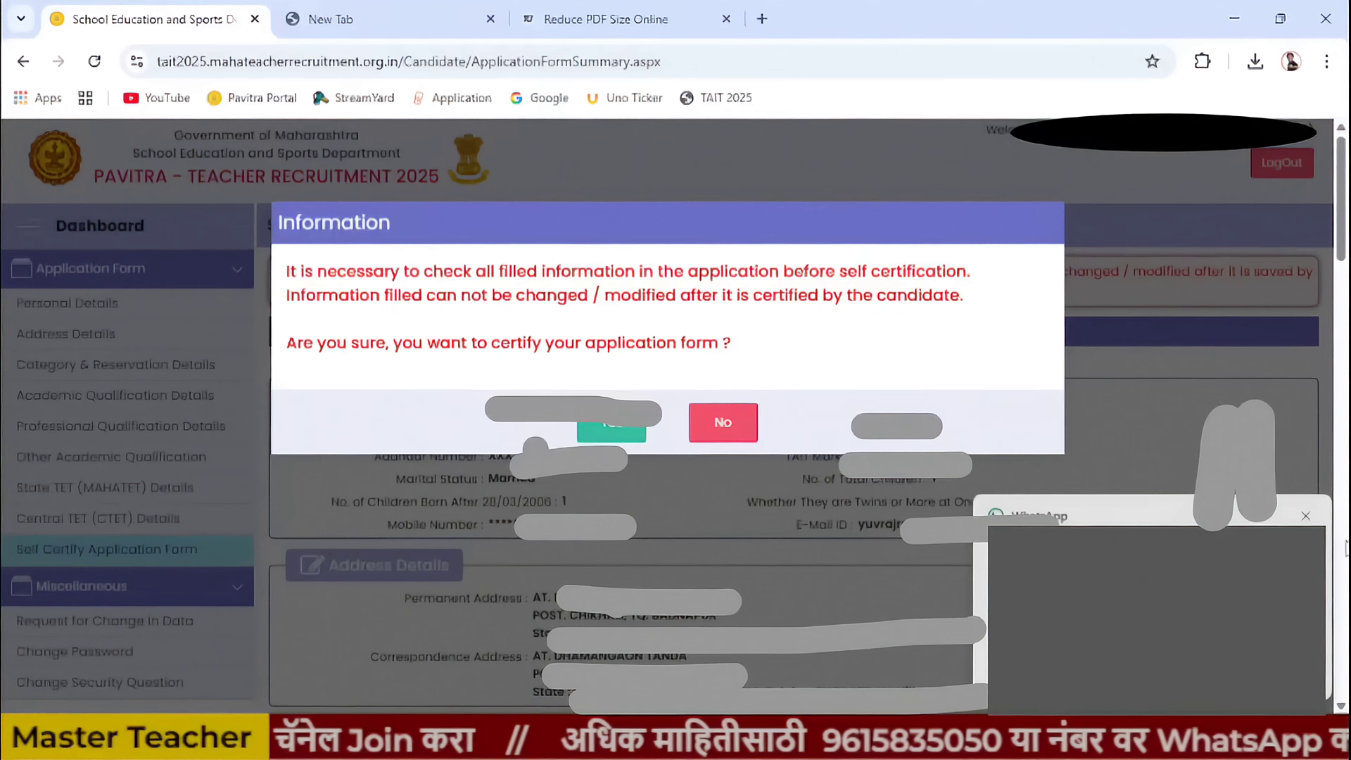
- Answer Yes to certify, then focus the CAPTCHA code field in the Verify OTP dialog
{"action": "left_click", "coordinate": [619, 431]}
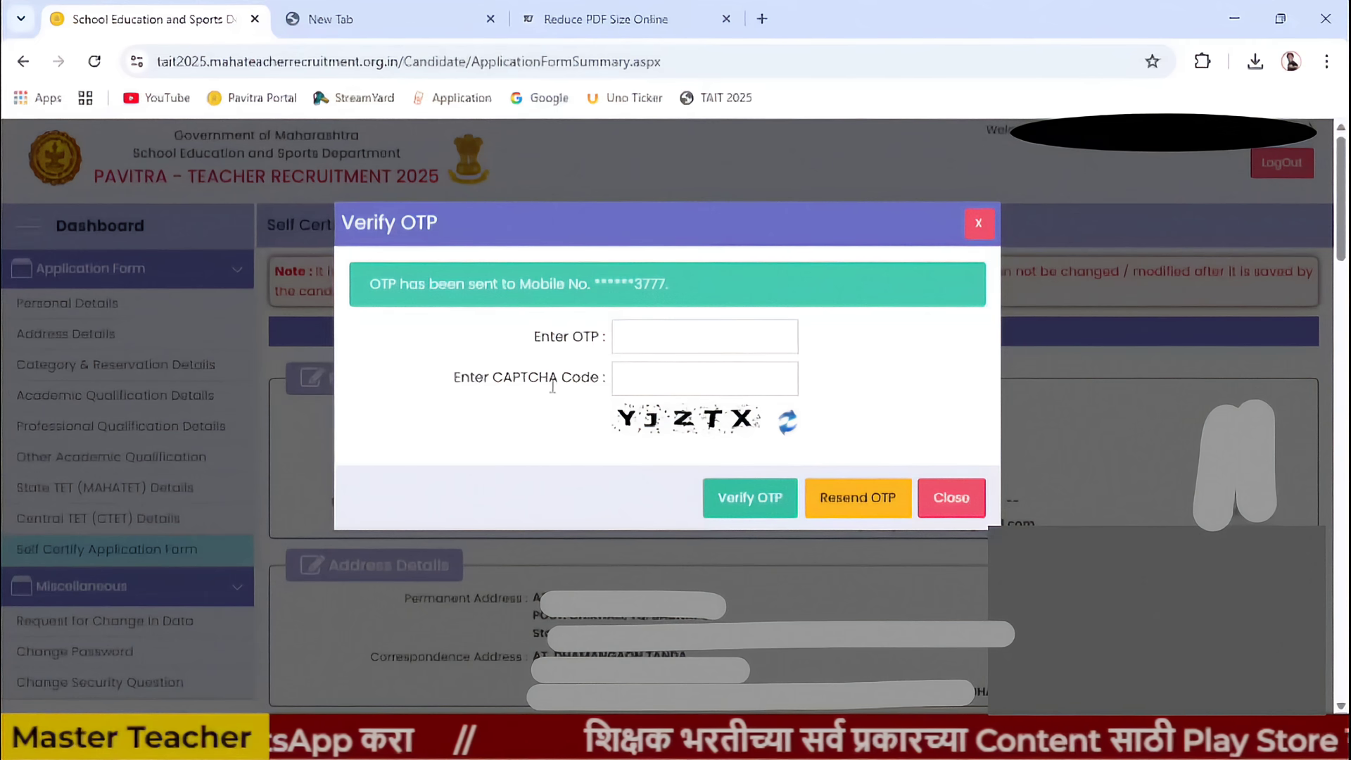
{"action": "left_click_drag", "start_coordinate": [459, 386], "coordinate": [630, 377]}
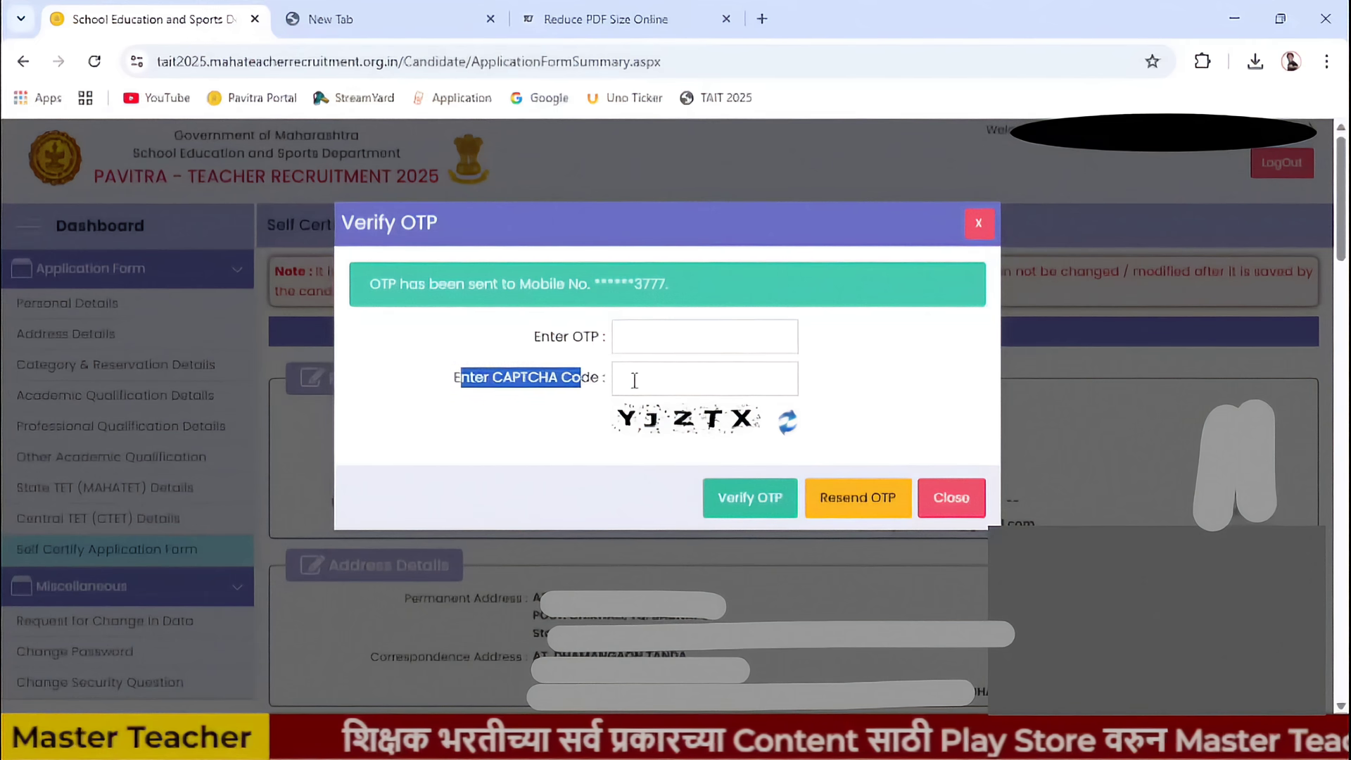
{"action": "left_click", "coordinate": [631, 378]}
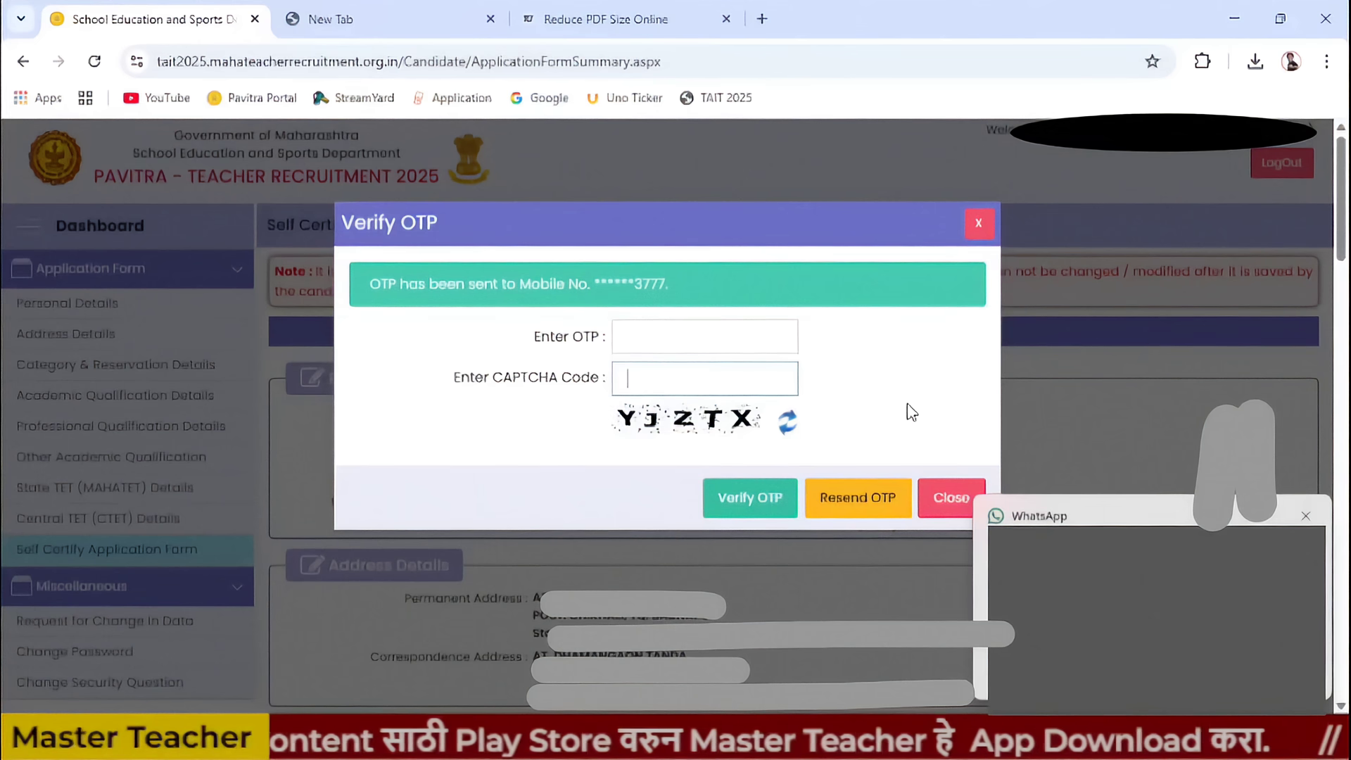
{"action": "left_click", "coordinate": [1305, 515]}
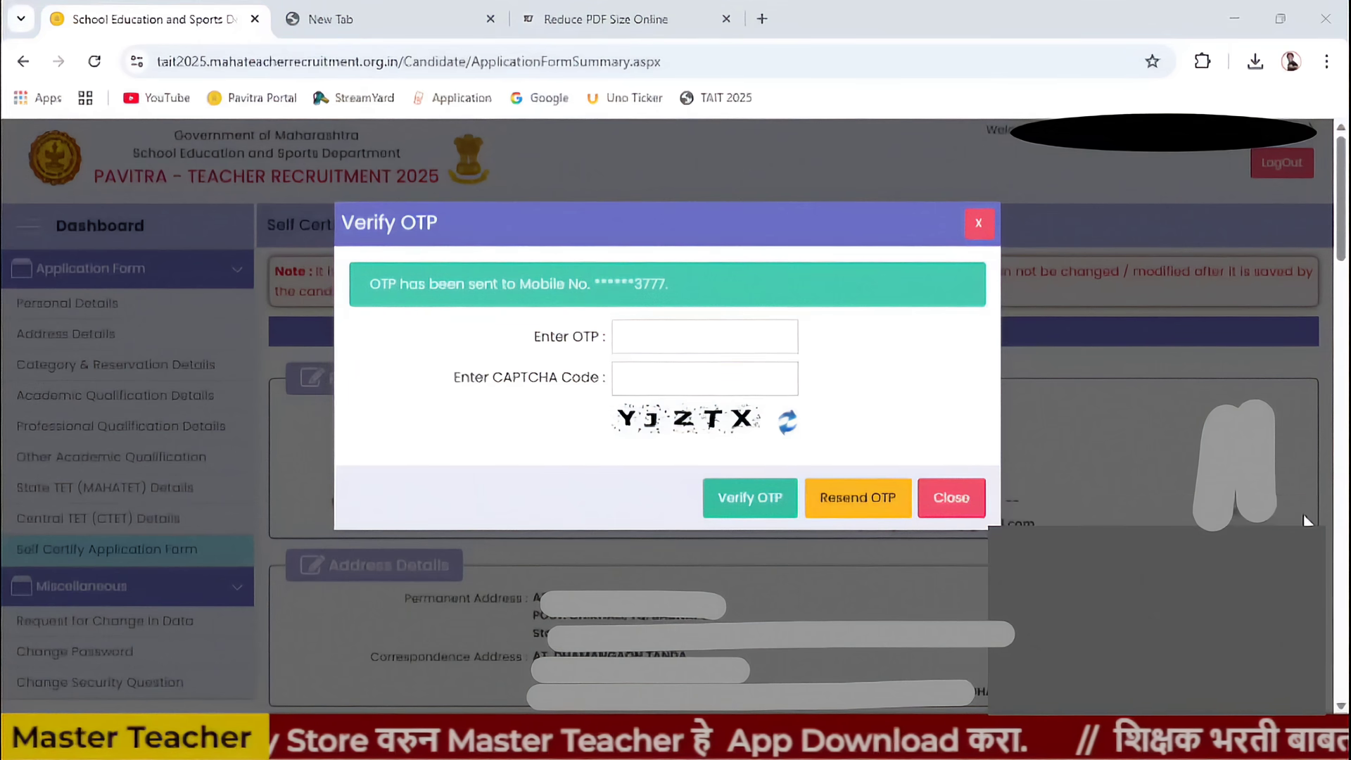